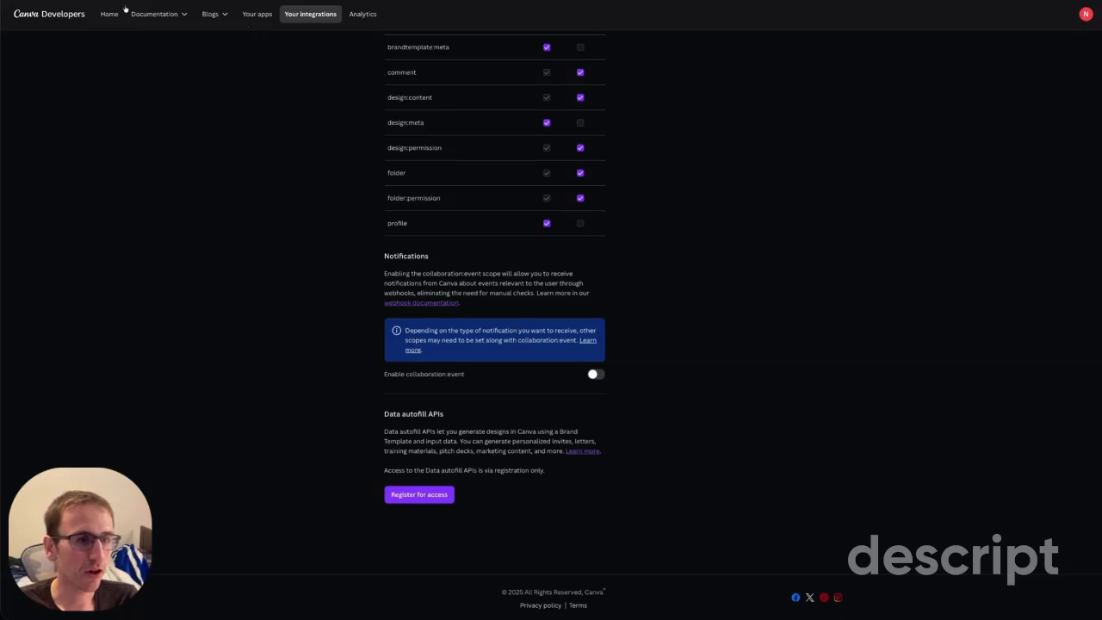
# Open the n8n integration's Scopes in Canva Developers and scroll down to Data autofill APIs.
pyautogui.click(333, 18)
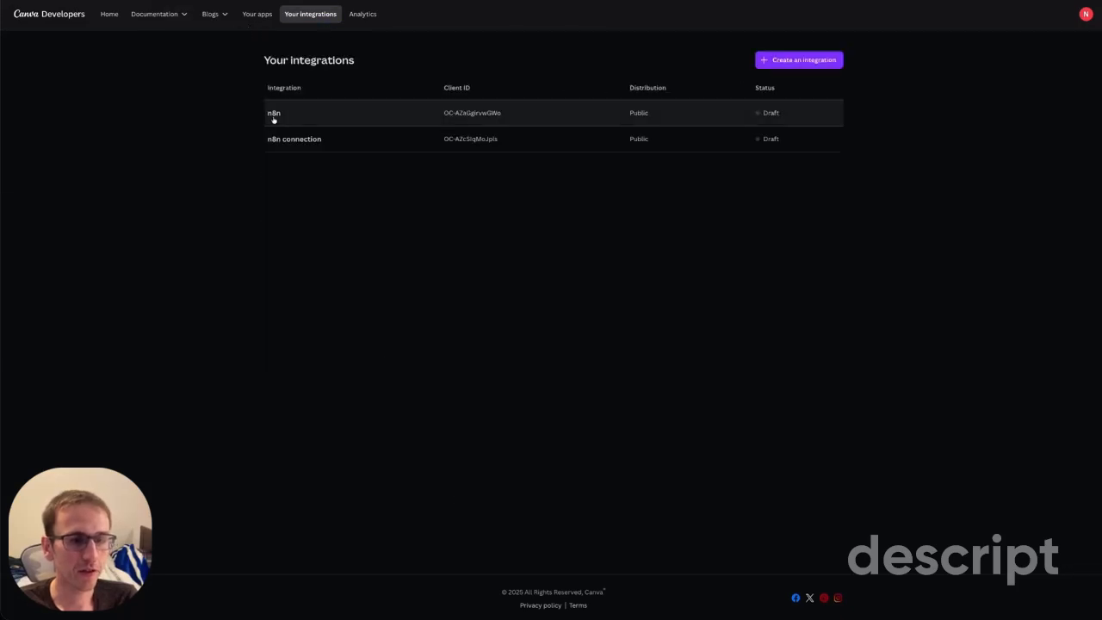
pyautogui.click(274, 117)
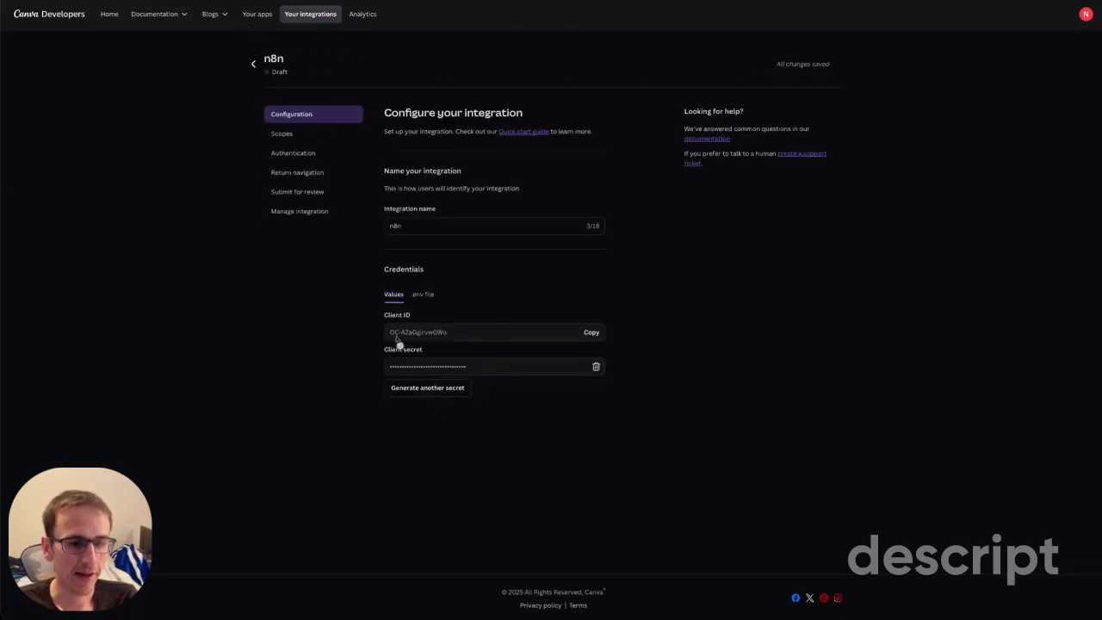
pyautogui.click(282, 133)
pyautogui.scroll(-3, 533, 394)
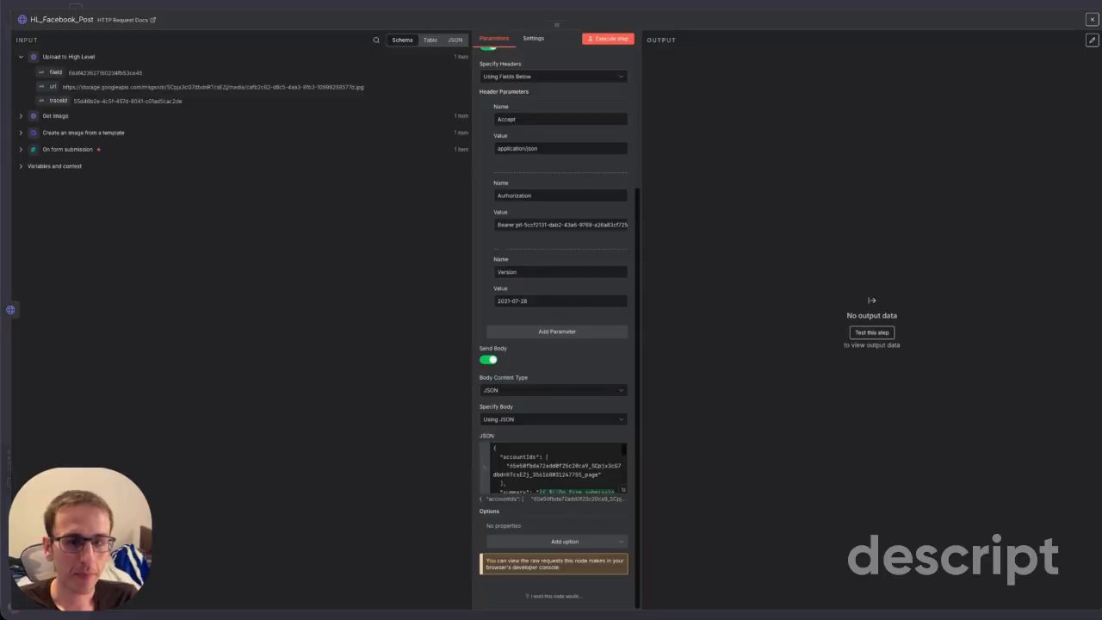
# Close the HL_Facebook_Post HTTP Request node editor to get back to the workflow canvas.
pyautogui.click(1090, 19)
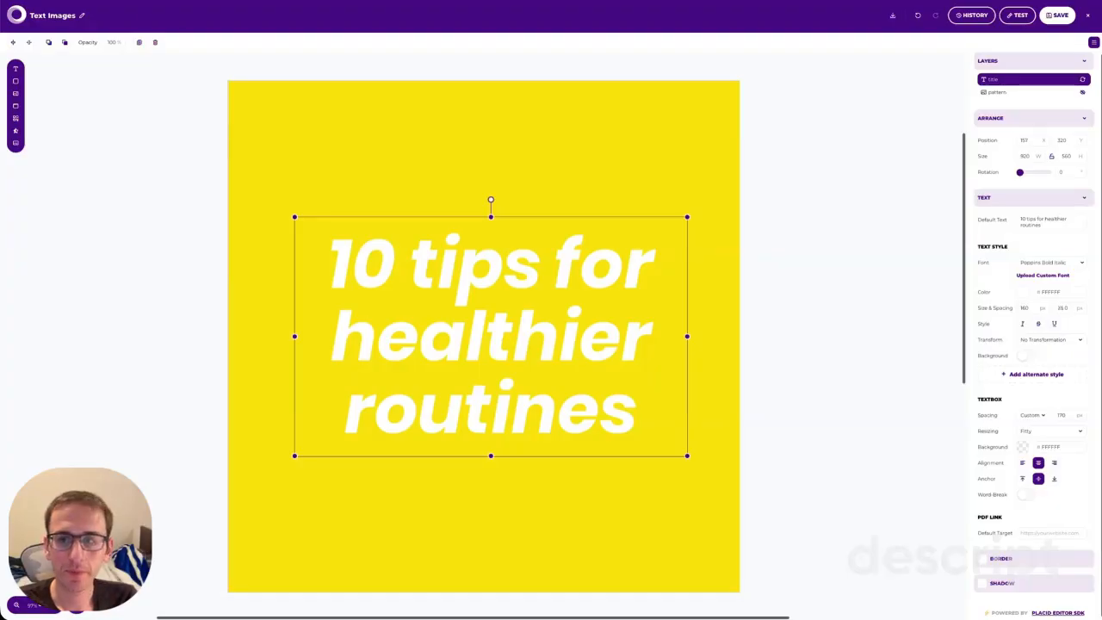
# Exit the Placid template editor, dismiss the Create Template picker, and go to the Projects list.
pyautogui.click(1086, 16)
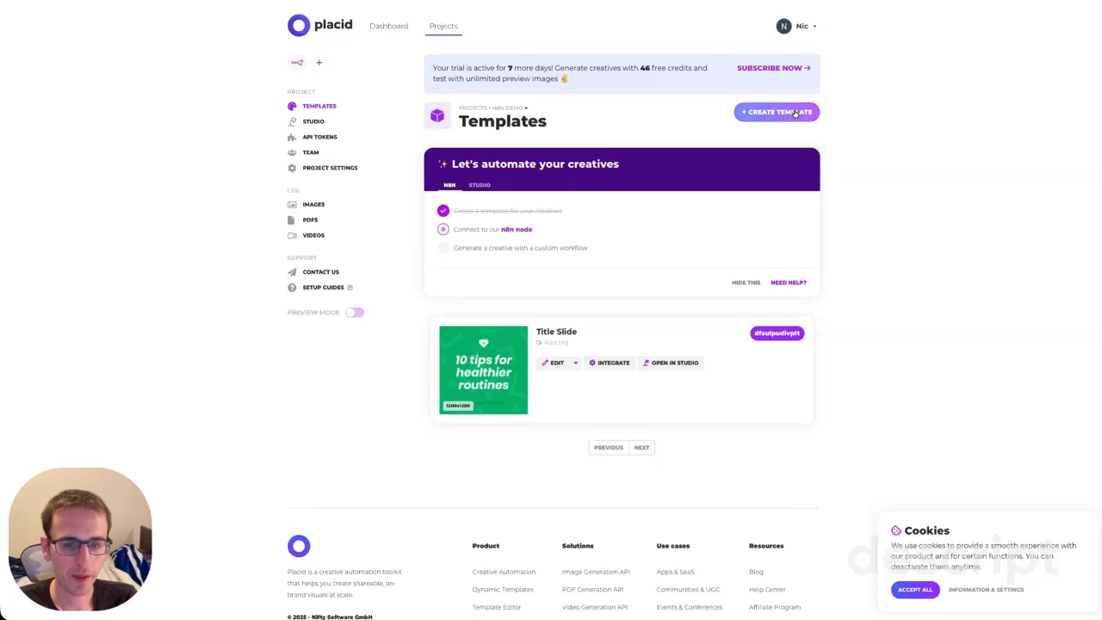
pyautogui.click(796, 113)
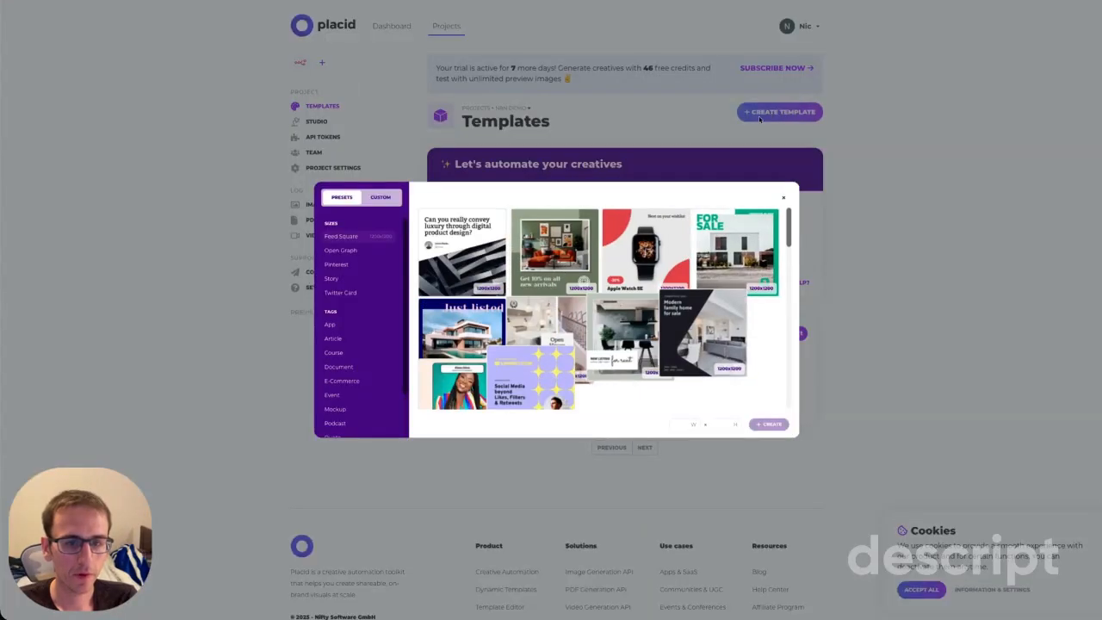
pyautogui.click(916, 197)
pyautogui.click(392, 27)
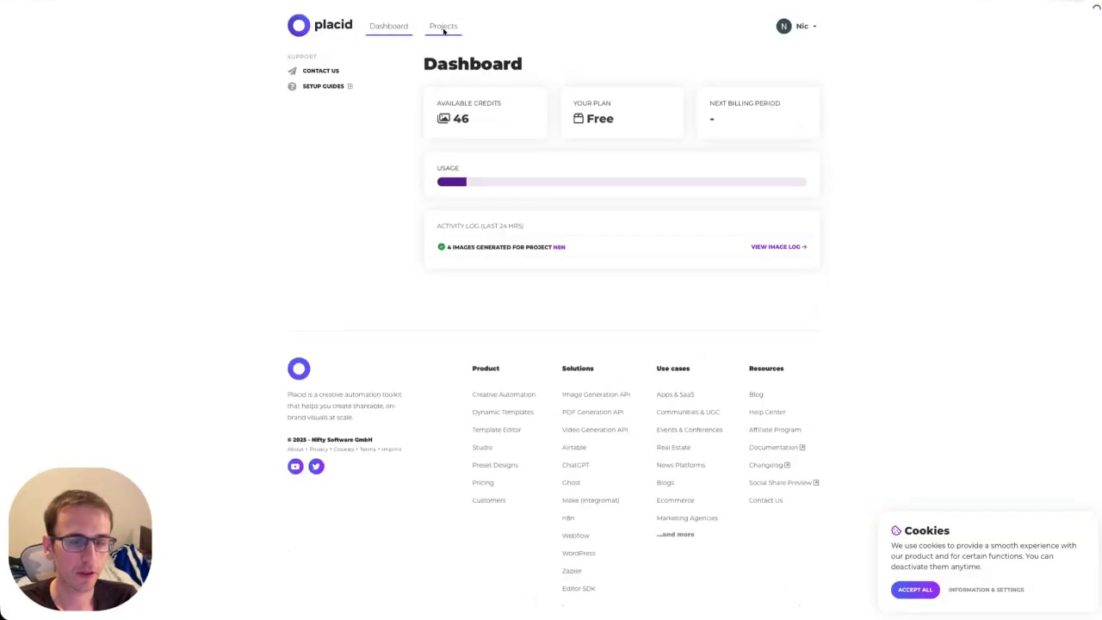
pyautogui.click(444, 28)
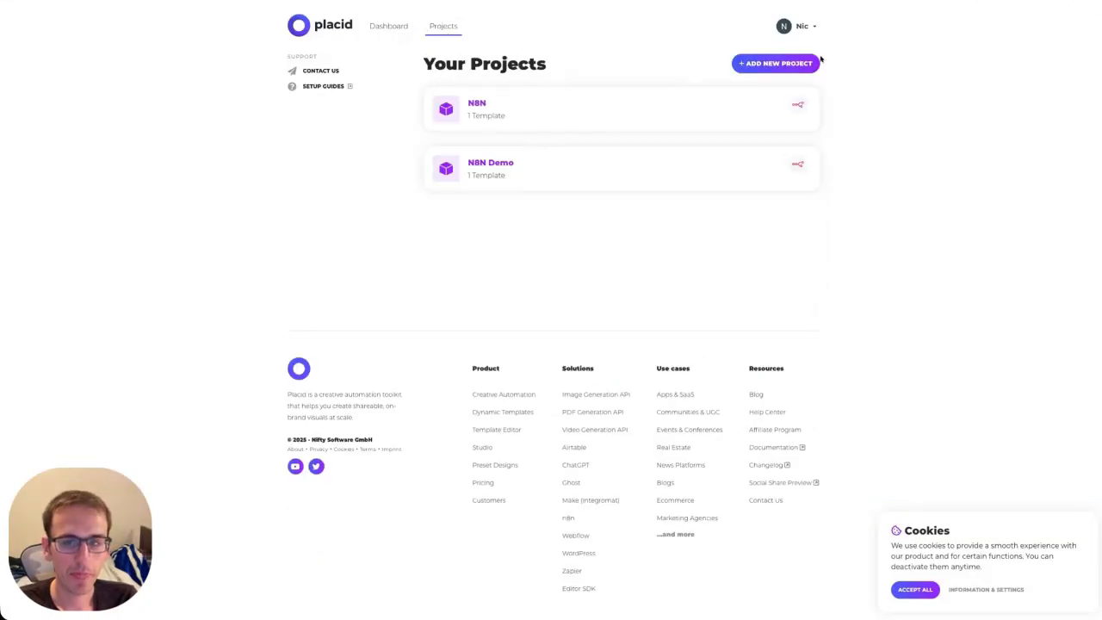
# Add a new Placid project titled 'N8N New Demo'.
pyautogui.click(779, 65)
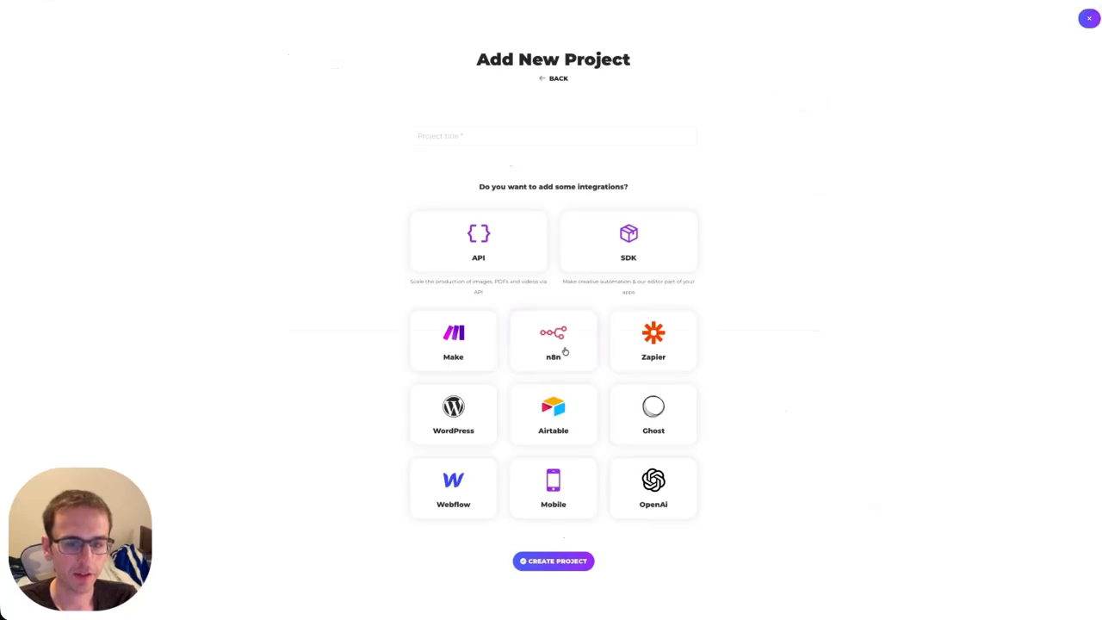
pyautogui.click(493, 140)
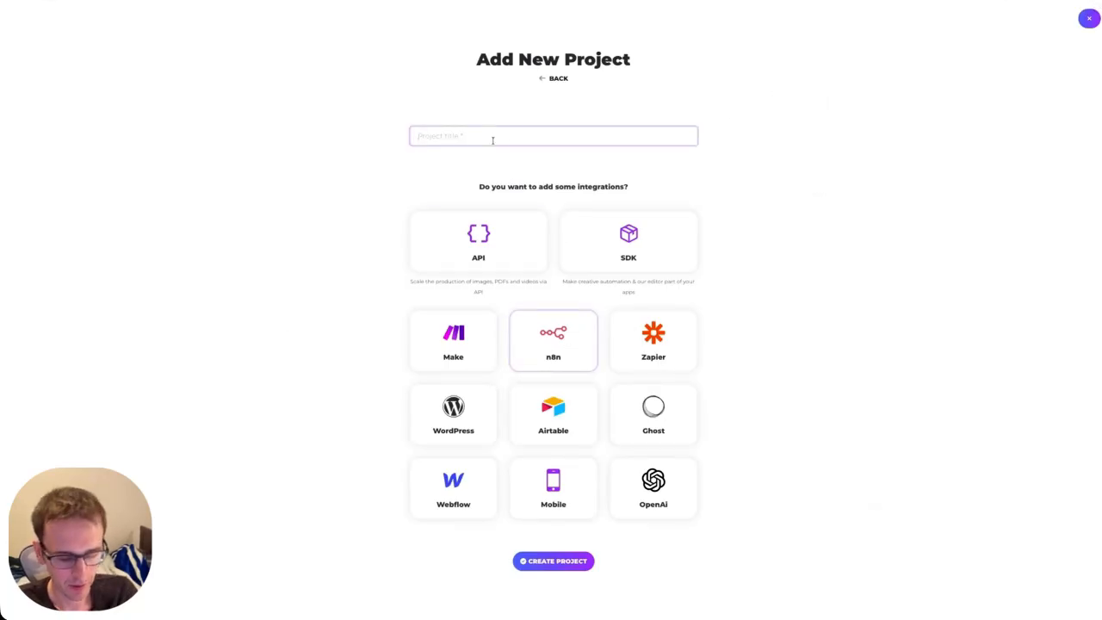
pyautogui.write('N8N')
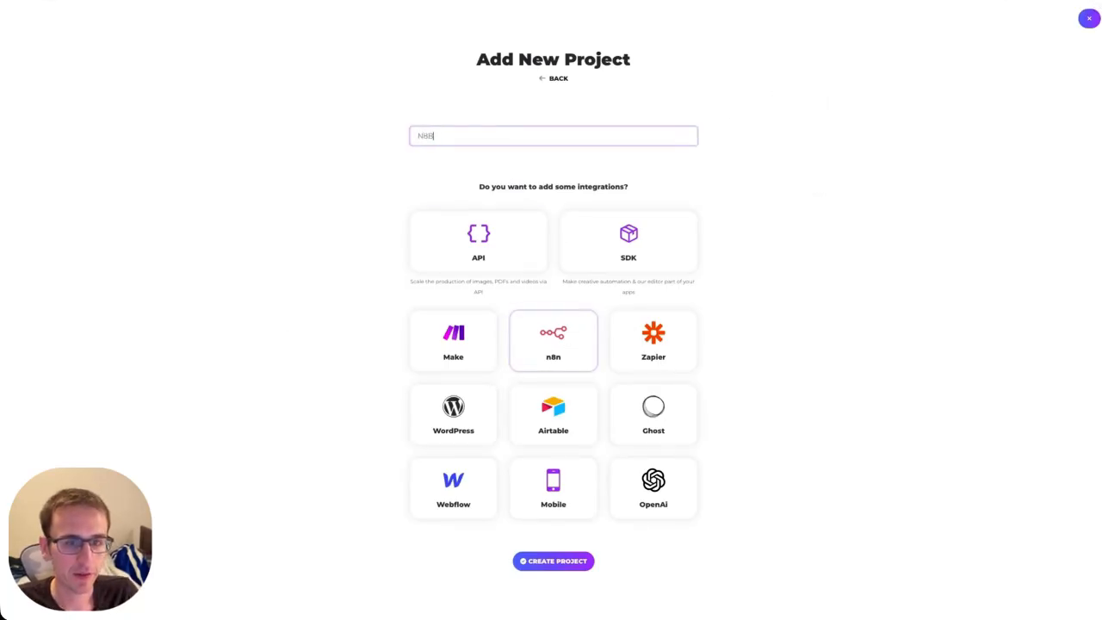
pyautogui.write('N')
pyautogui.press('BackSpace')
pyautogui.press('BackSpace')
pyautogui.write('N ')
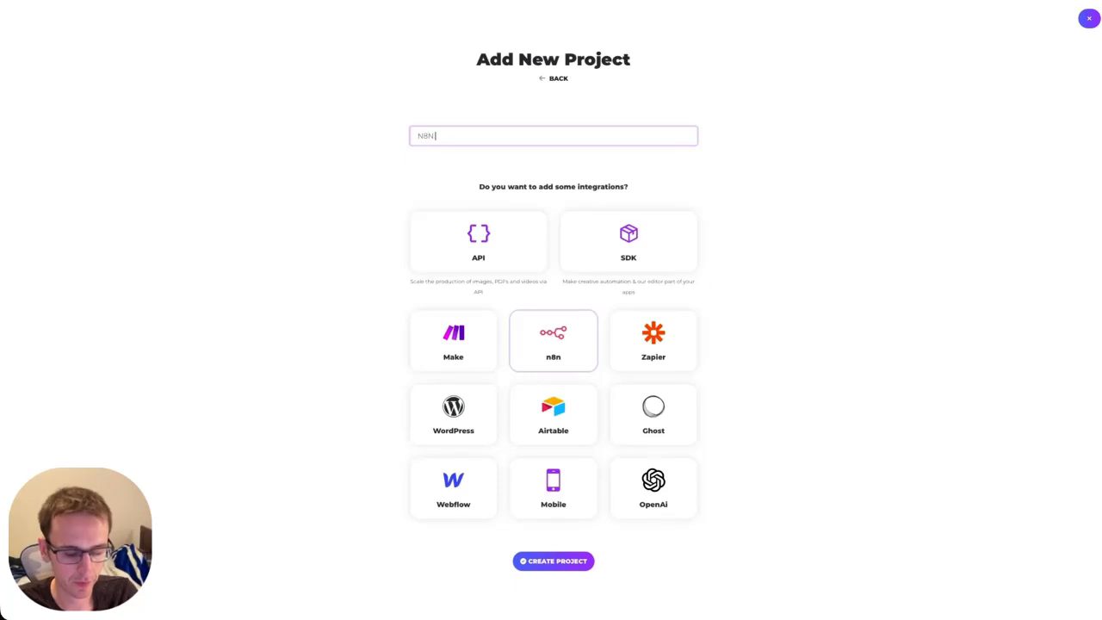
pyautogui.write('New Deomo')
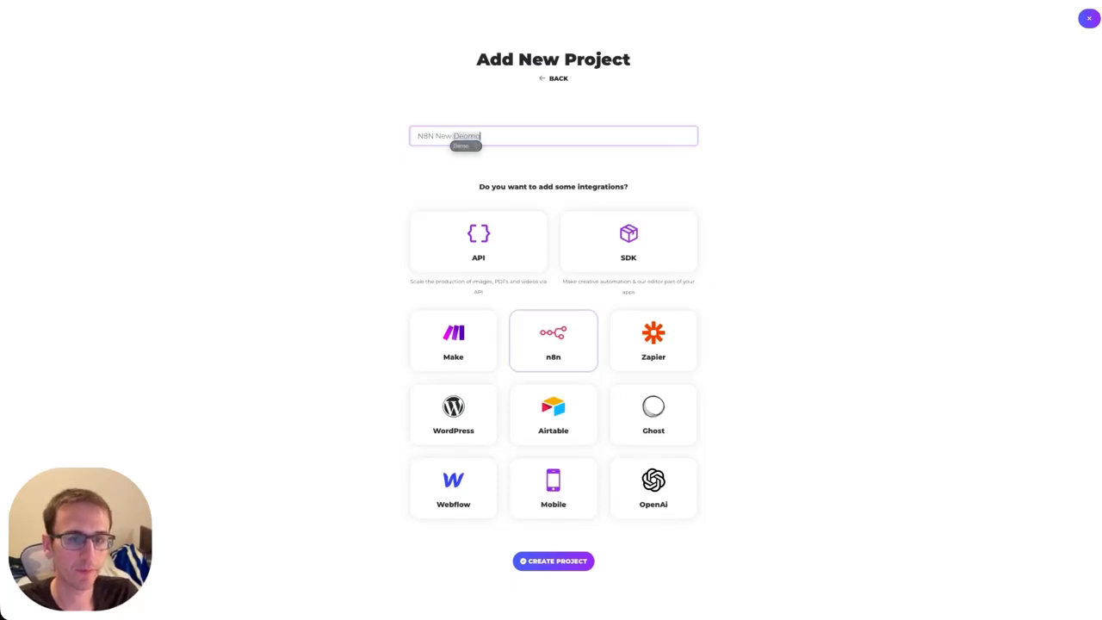
pyautogui.click(533, 566)
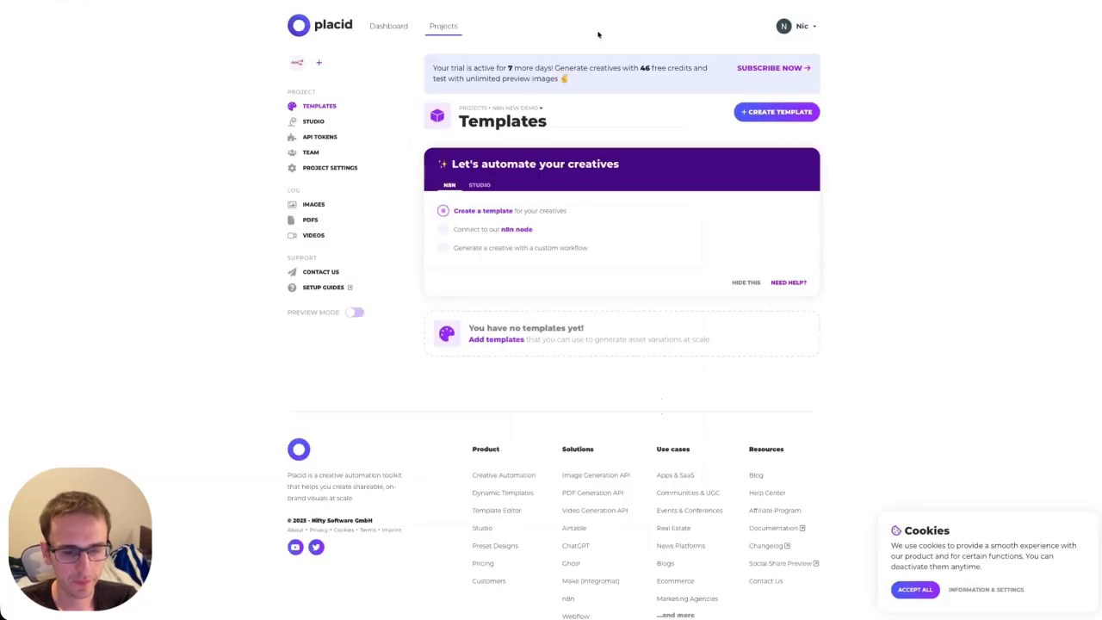
# Create a new template from the '10 tips for healthier routines' preset.
pyautogui.click(778, 112)
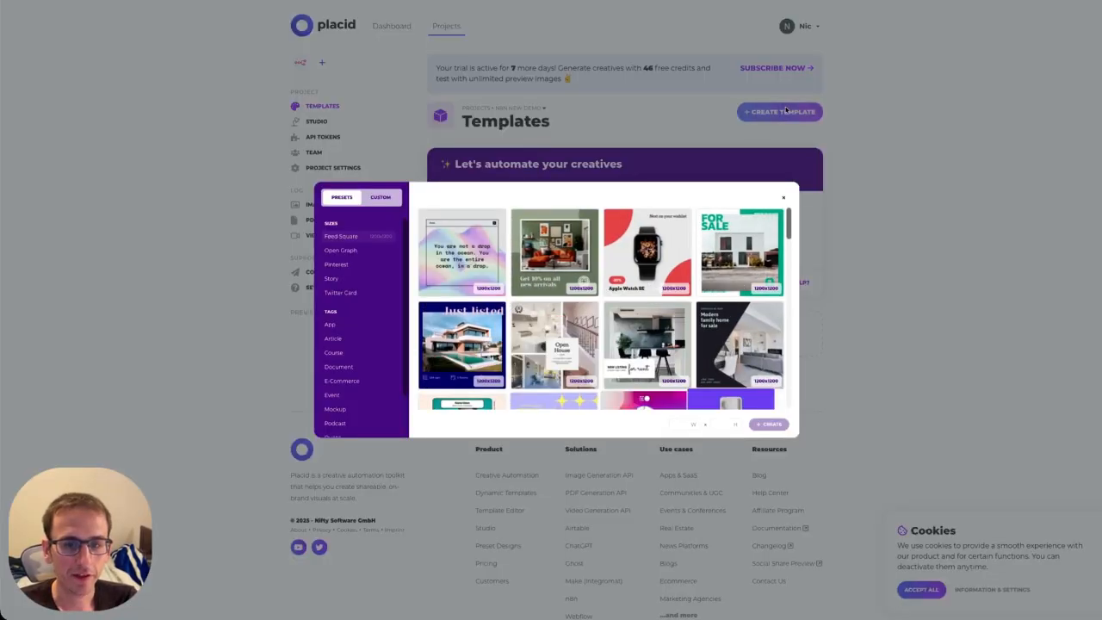
pyautogui.scroll(-3, 536, 347)
pyautogui.click(452, 305)
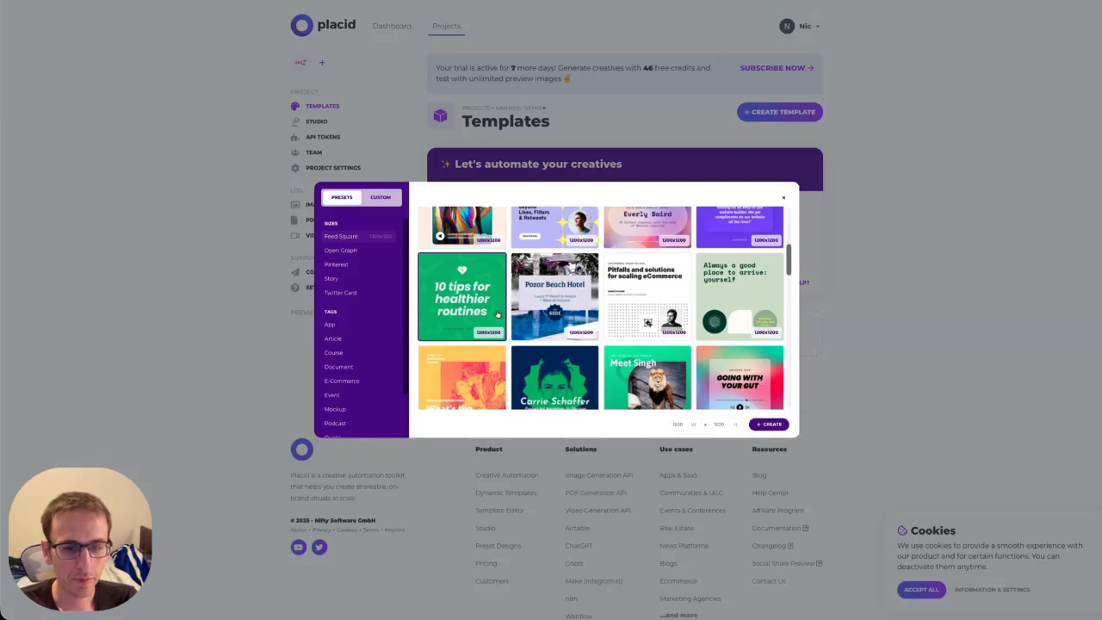
pyautogui.click(769, 423)
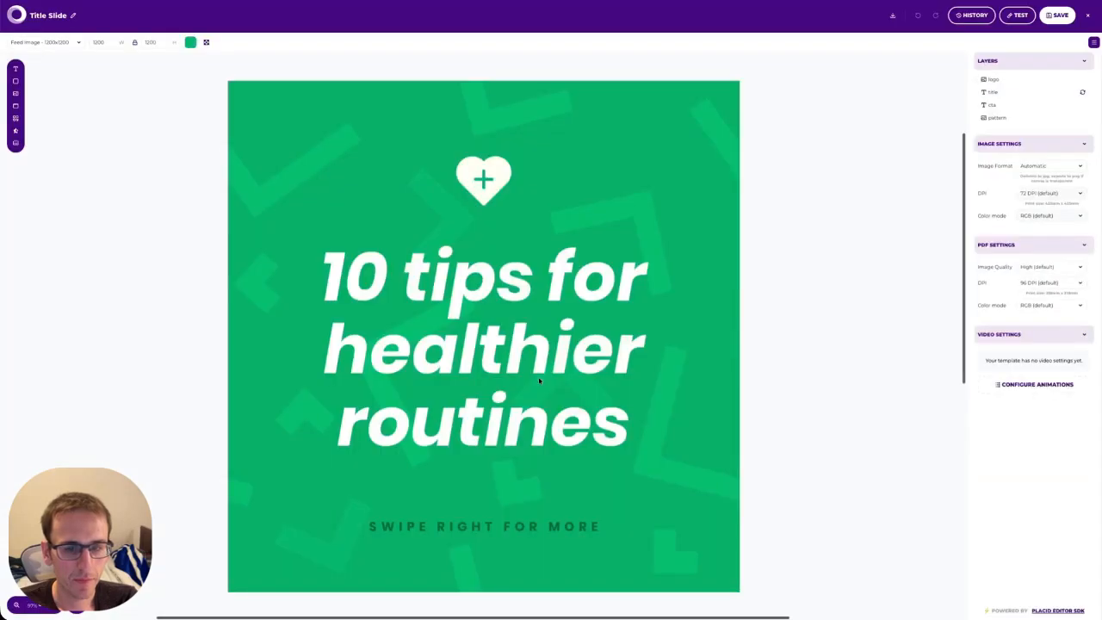
# Delete the heart logo and 'SWIPE RIGHT FOR MORE' text, hide the pattern, and make the background orange.
pyautogui.click(500, 174)
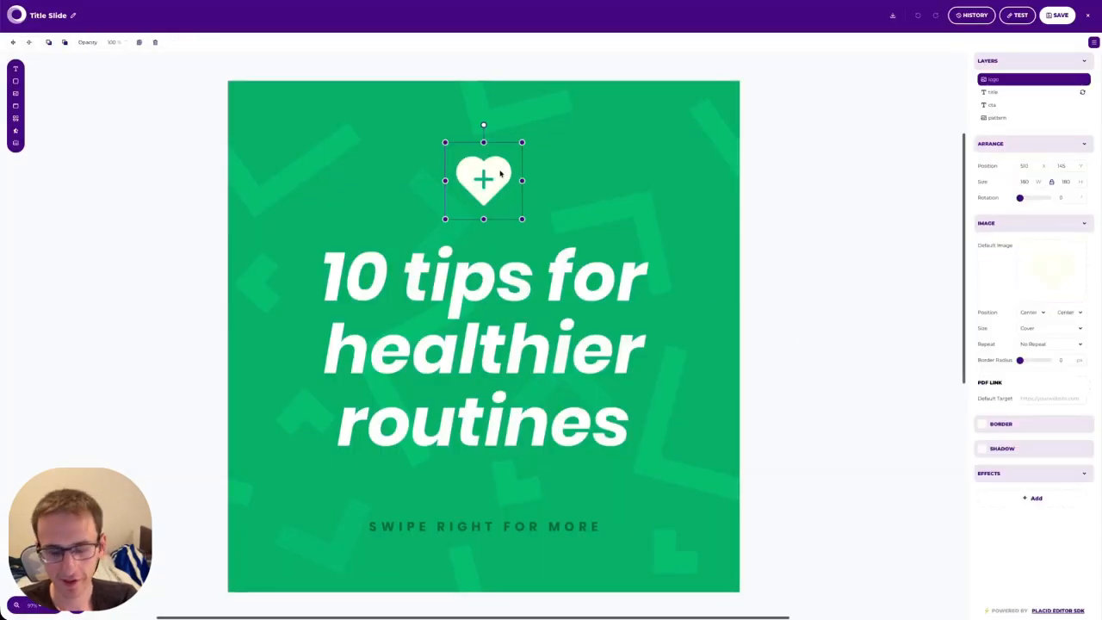
pyautogui.press('Delete')
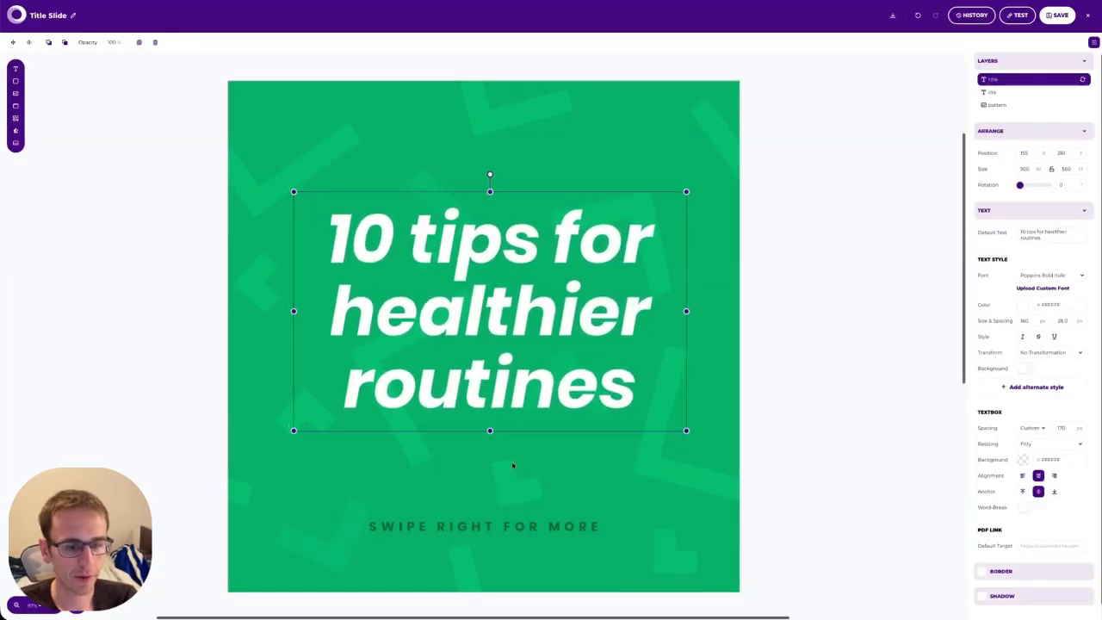
pyautogui.click(486, 515)
pyautogui.press('Delete')
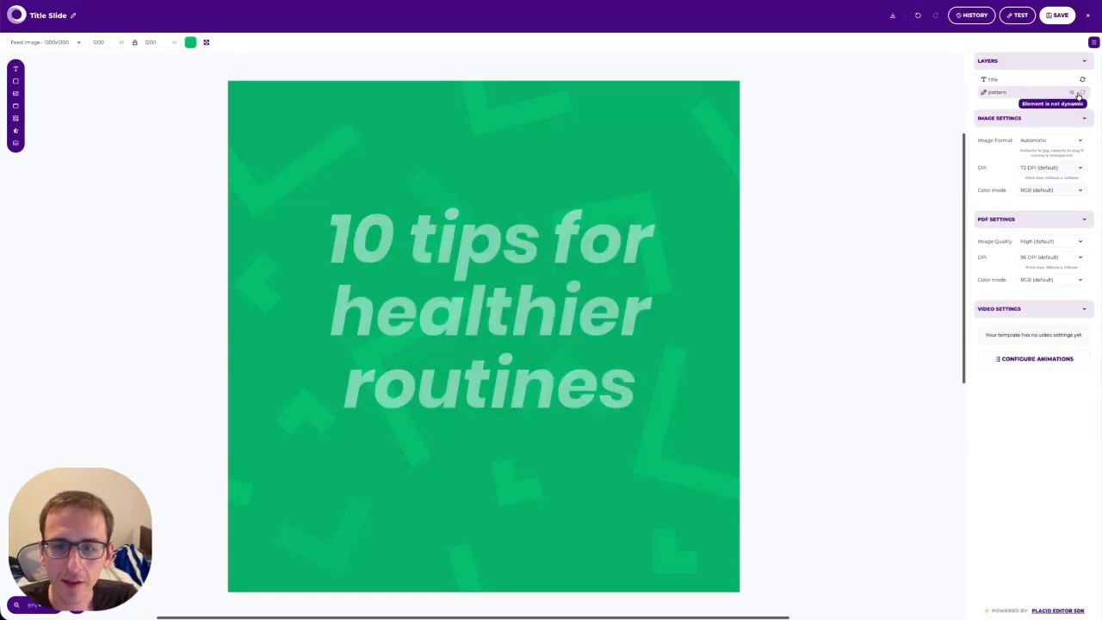
pyautogui.click(1072, 93)
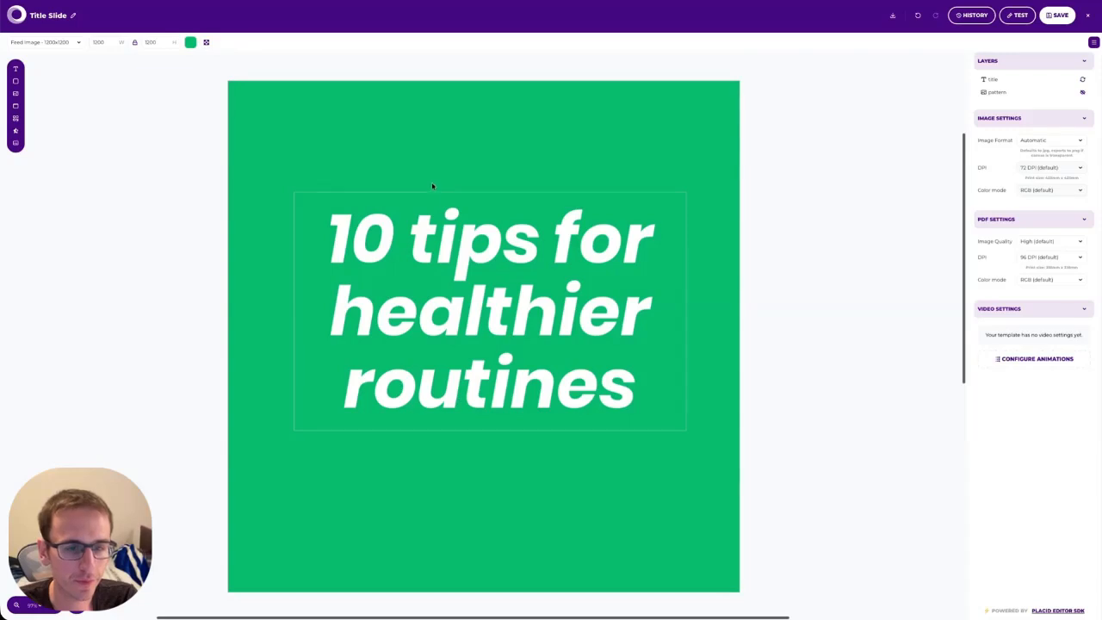
pyautogui.click(191, 42)
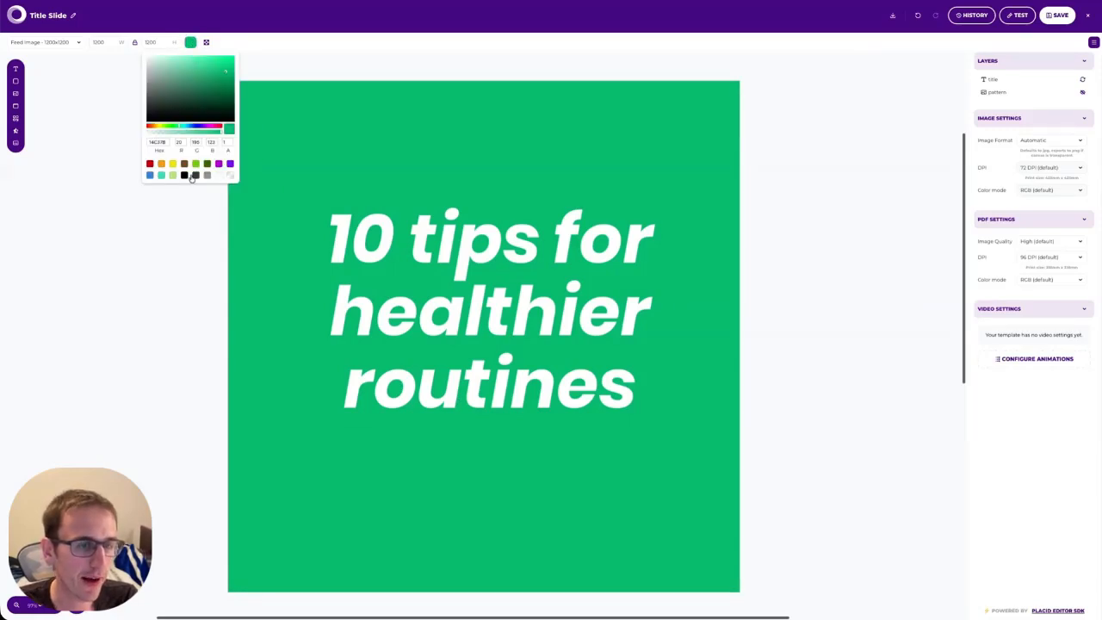
pyautogui.click(161, 164)
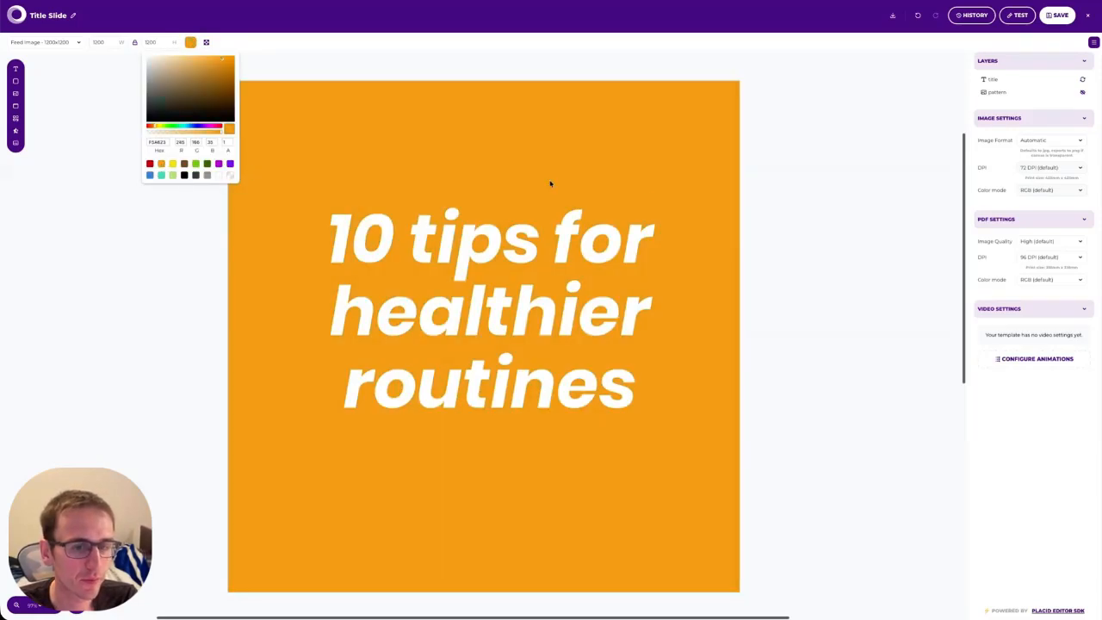
pyautogui.click(745, 246)
pyautogui.click(452, 322)
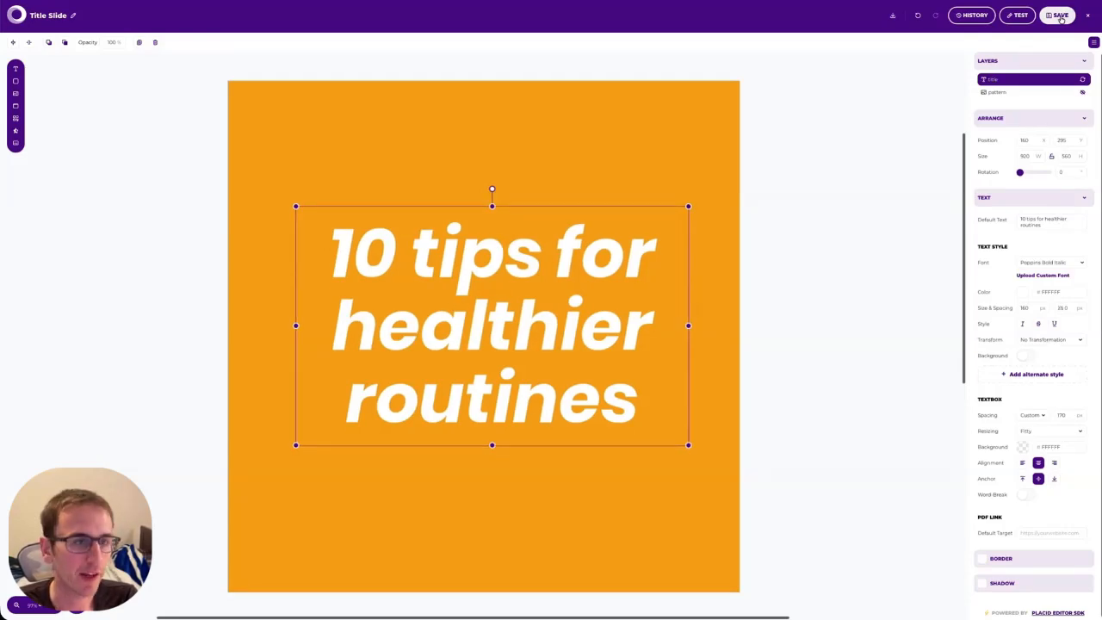
# Name the Placid template 'Text Images', save it, and close the editor.
pyautogui.click(42, 16)
pyautogui.write('Text Images')
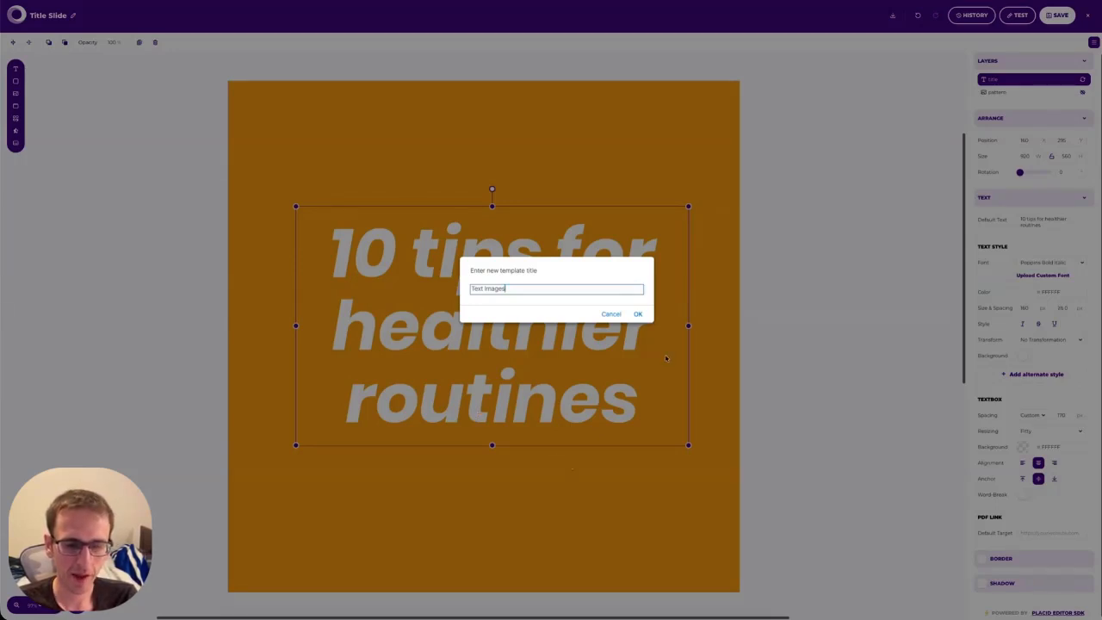
pyautogui.click(638, 315)
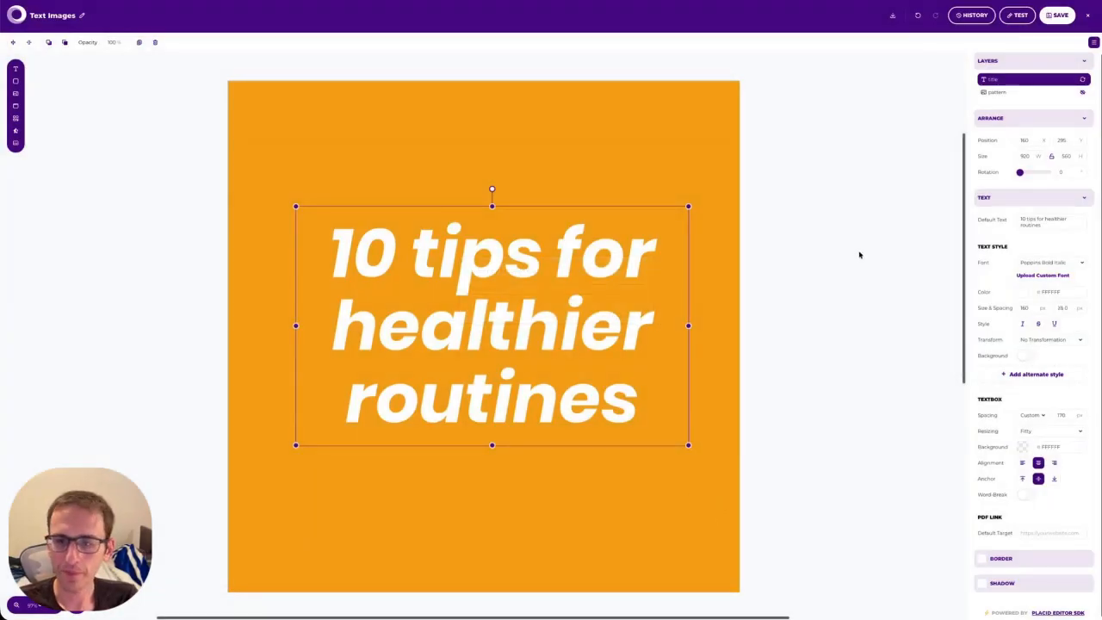
pyautogui.click(1060, 16)
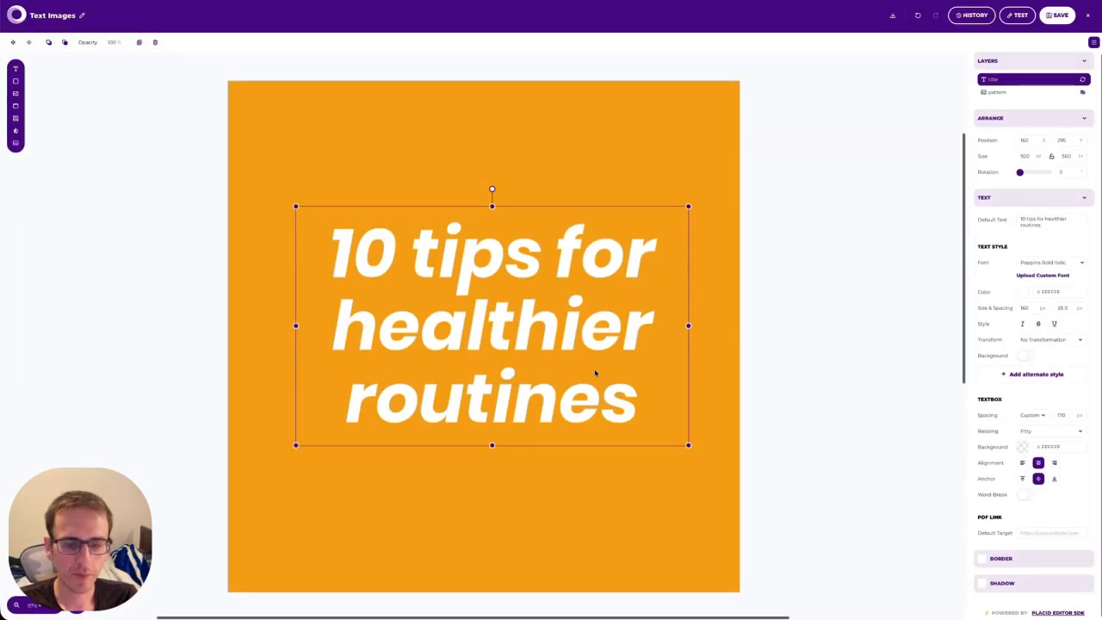
pyautogui.click(1058, 16)
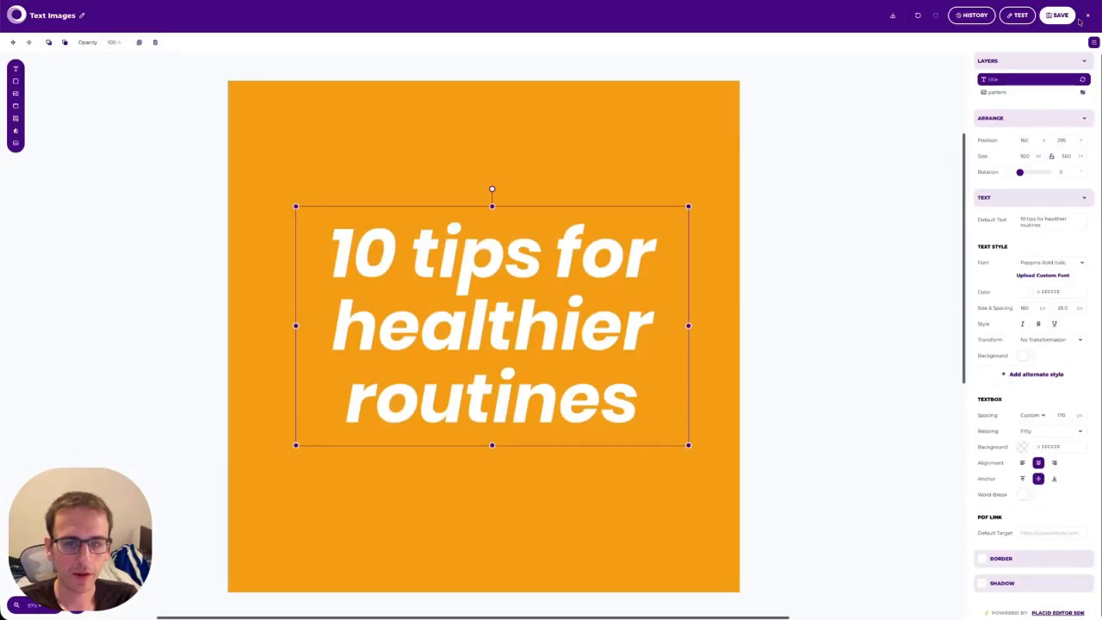
pyautogui.click(1088, 16)
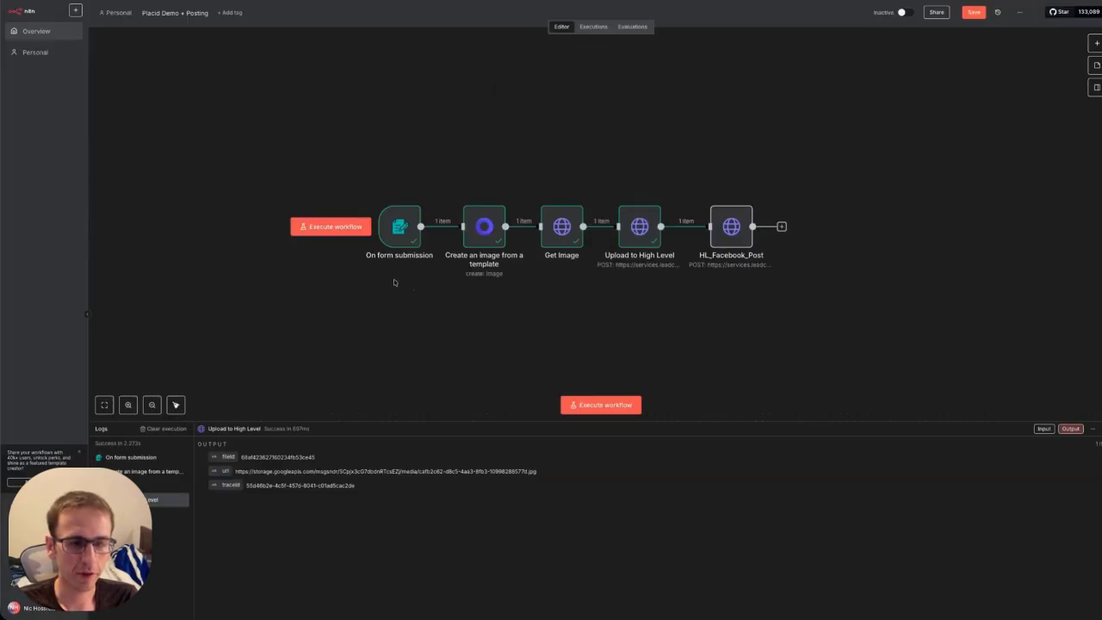
# Drag the trigger, Create image, Get Image, Upload to High Level and HL_Facebook_Post nodes closer together.
pyautogui.moveTo(392, 228); pyautogui.dragTo(279, 226)
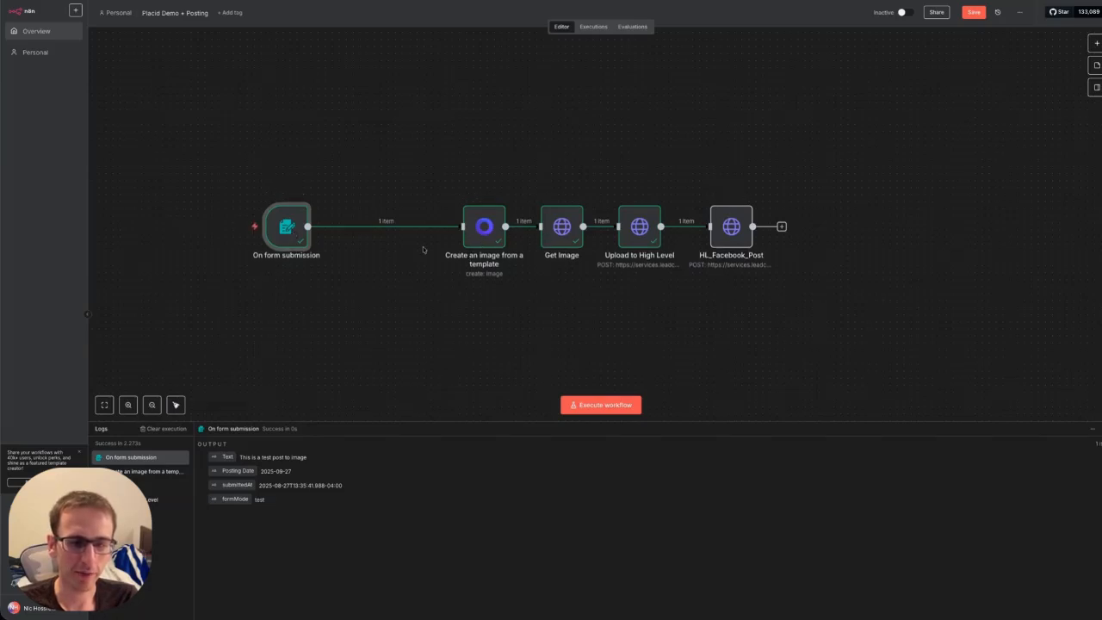
pyautogui.moveTo(491, 229); pyautogui.dragTo(414, 231)
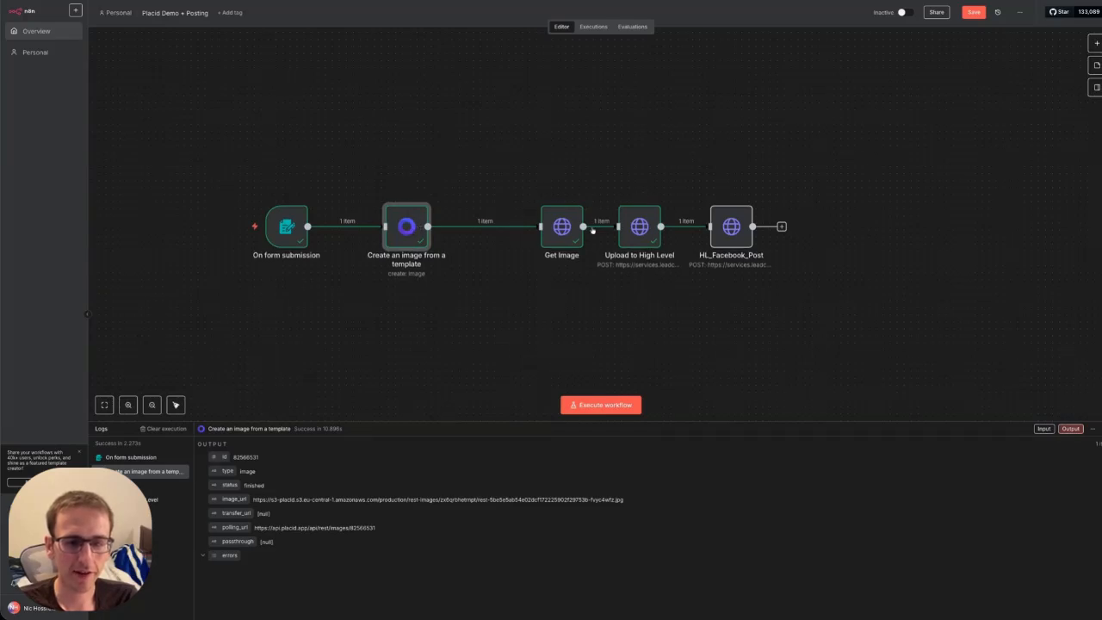
pyautogui.moveTo(581, 225); pyautogui.dragTo(531, 226)
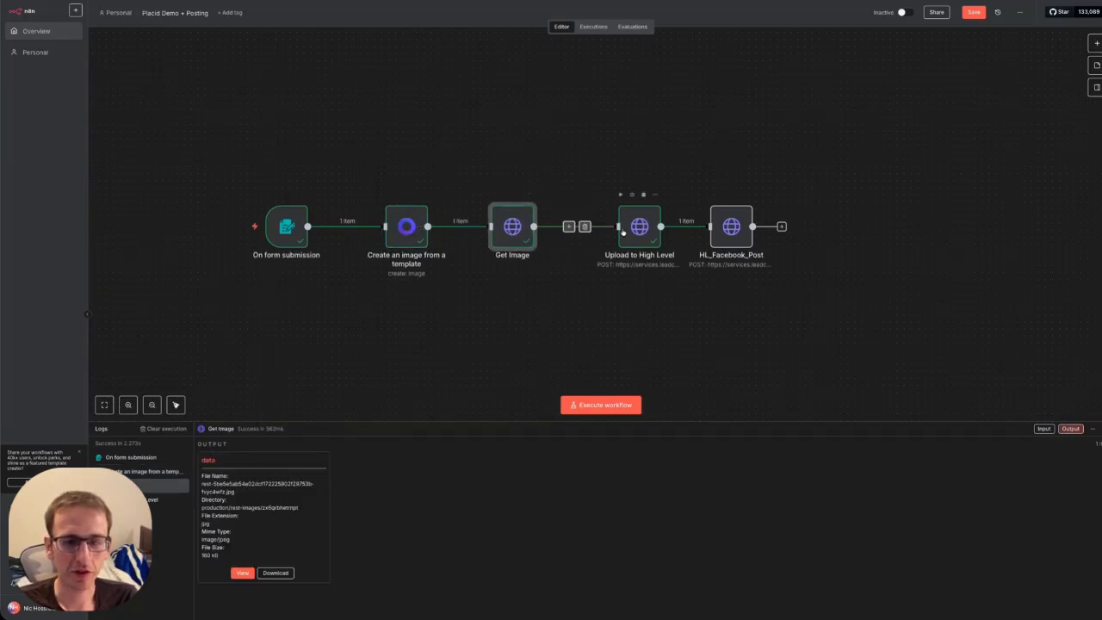
pyautogui.moveTo(635, 229); pyautogui.dragTo(599, 229)
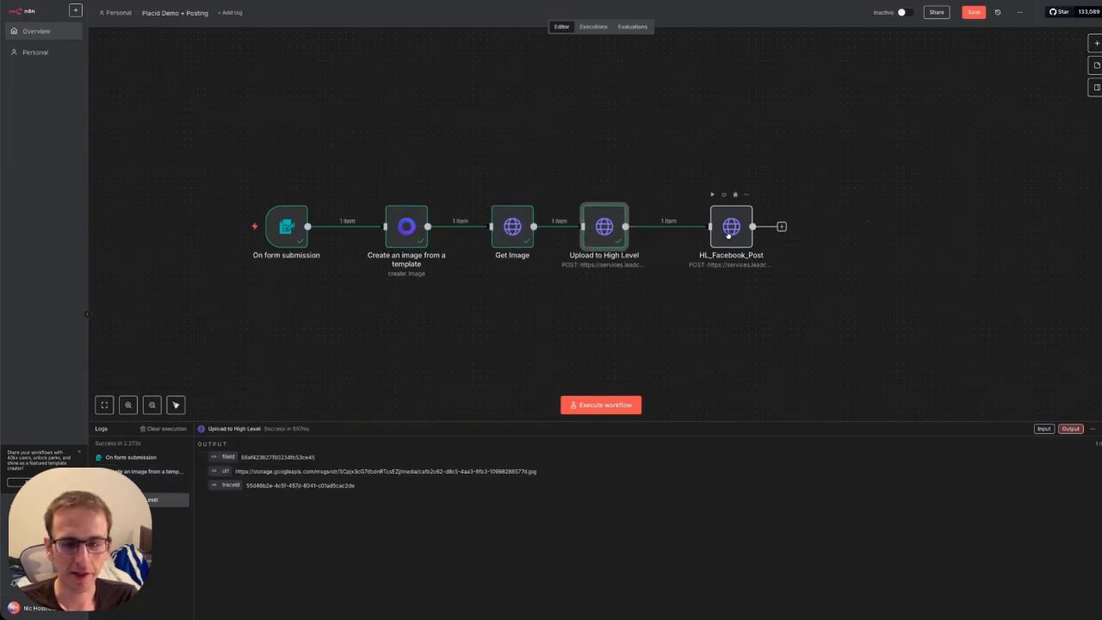
pyautogui.moveTo(728, 234); pyautogui.dragTo(702, 231)
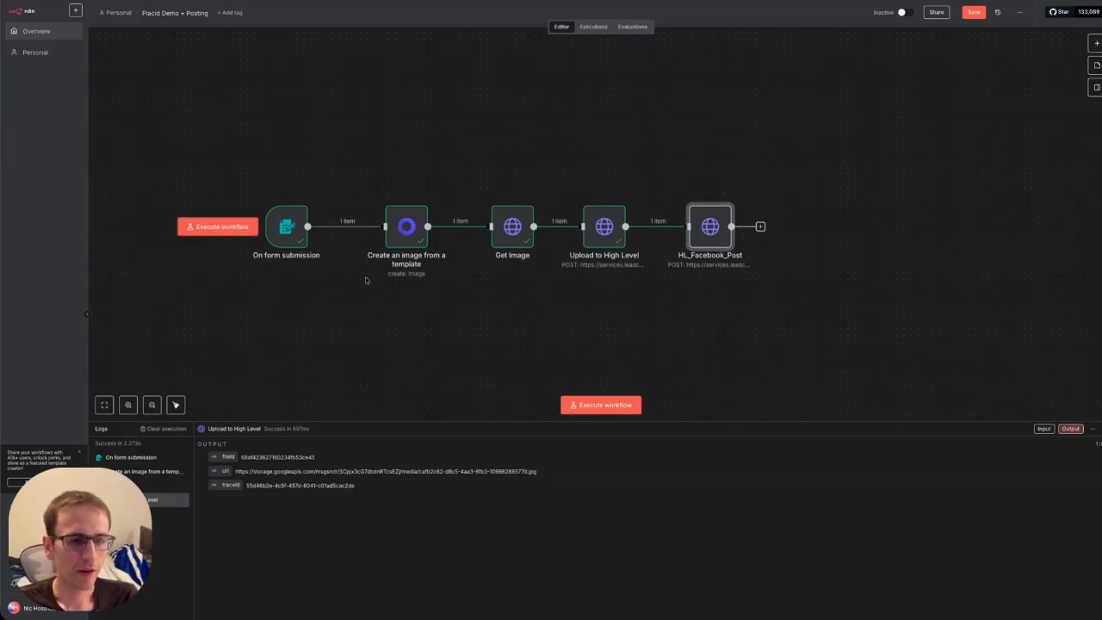
pyautogui.moveTo(319, 243)
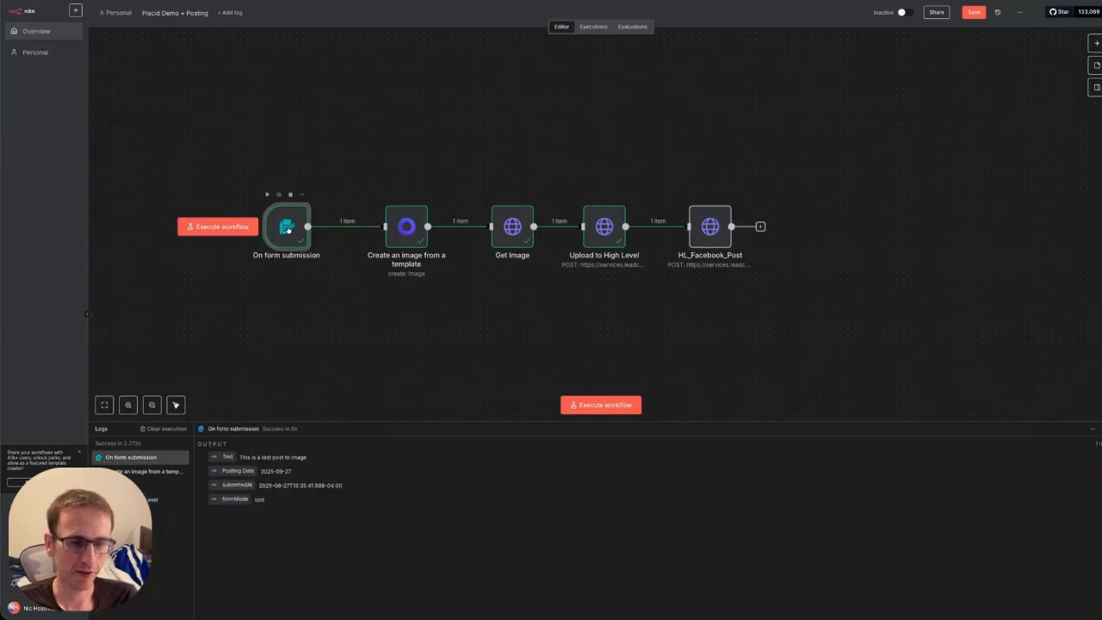
# Start and stop listening on the On form submission trigger, then launch a full workflow test run.
pyautogui.doubleClick(288, 228)
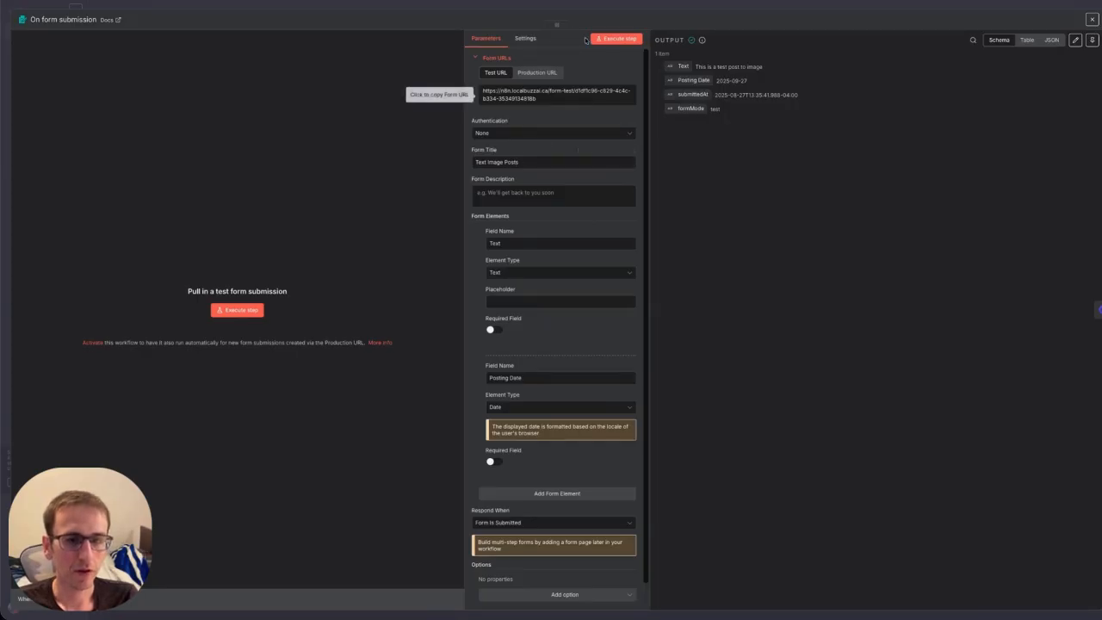
pyautogui.click(229, 311)
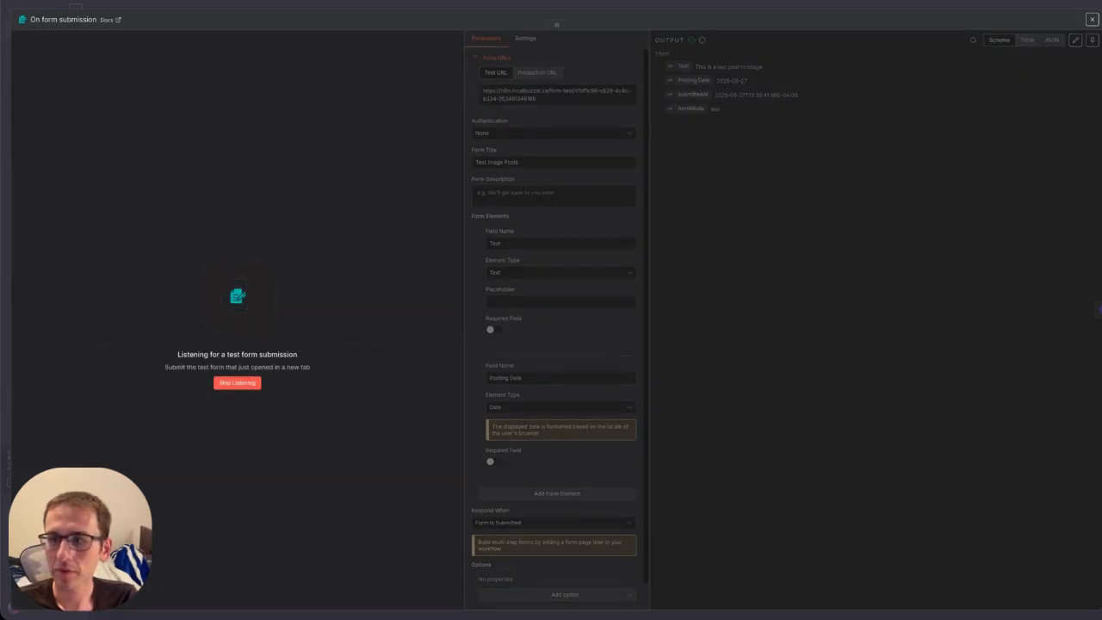
pyautogui.click(234, 384)
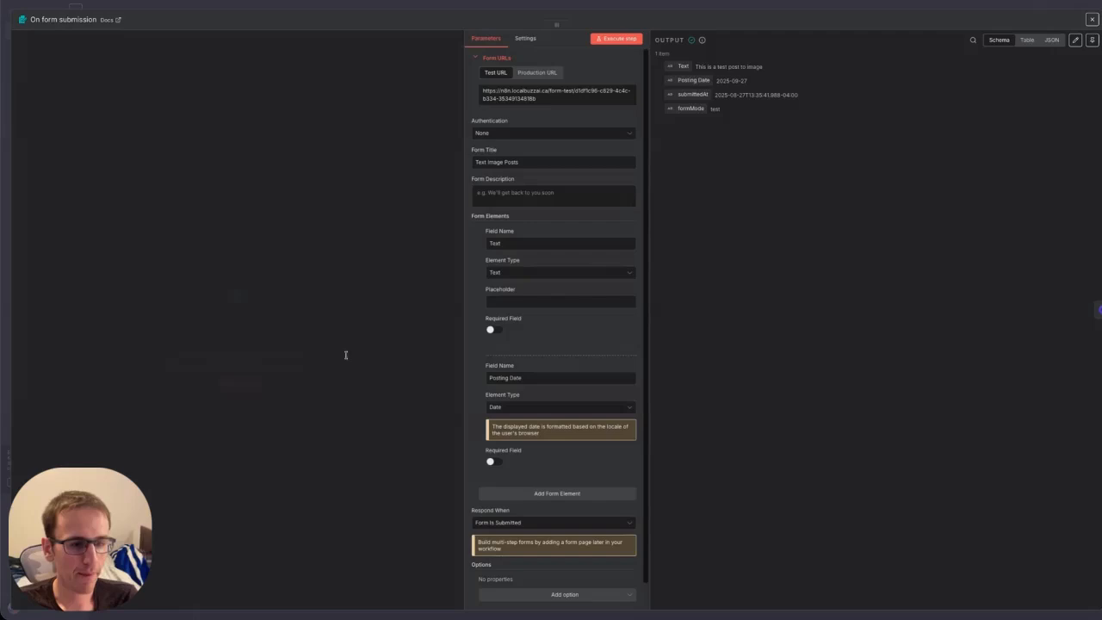
pyautogui.click(1093, 19)
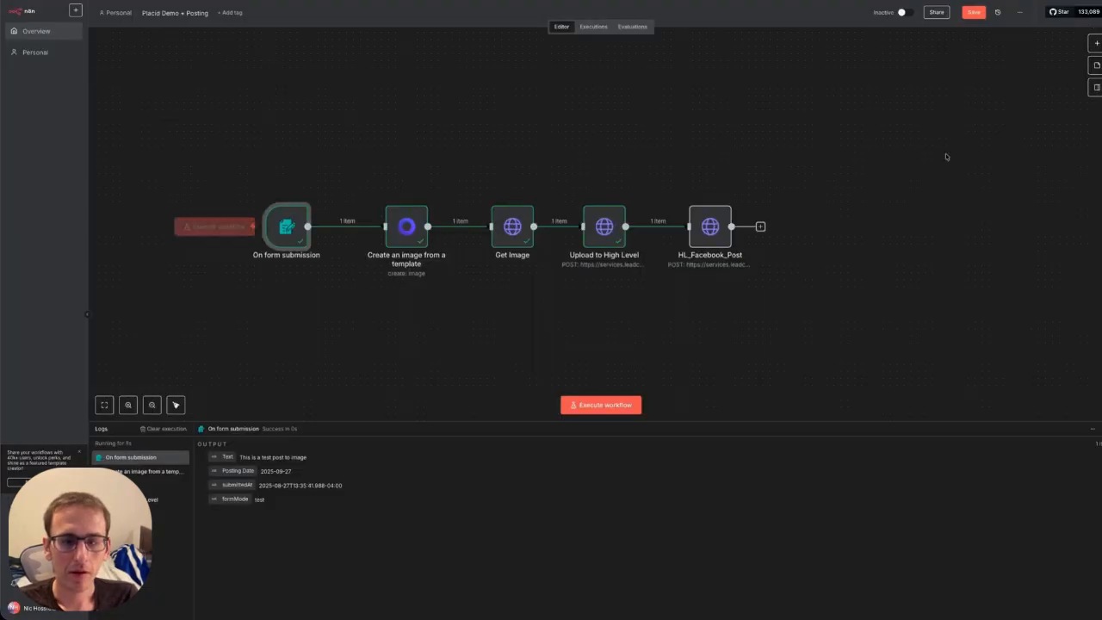
pyautogui.click(595, 406)
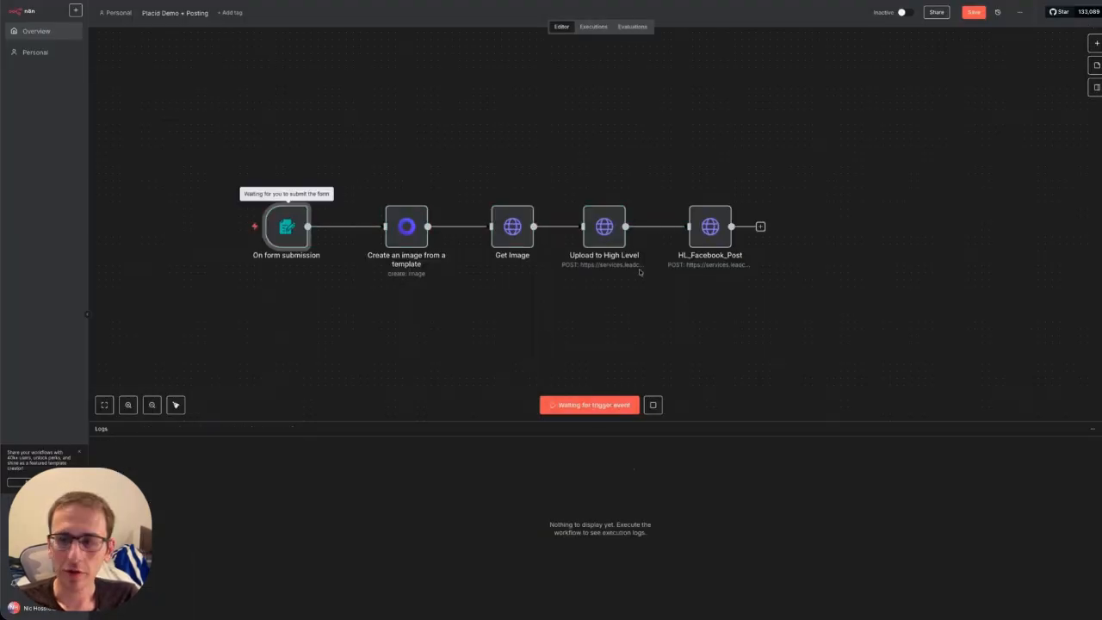
# Submit the test form with text 'This is a test text image' and posting date 2025-09-27.
pyautogui.click(766, 126)
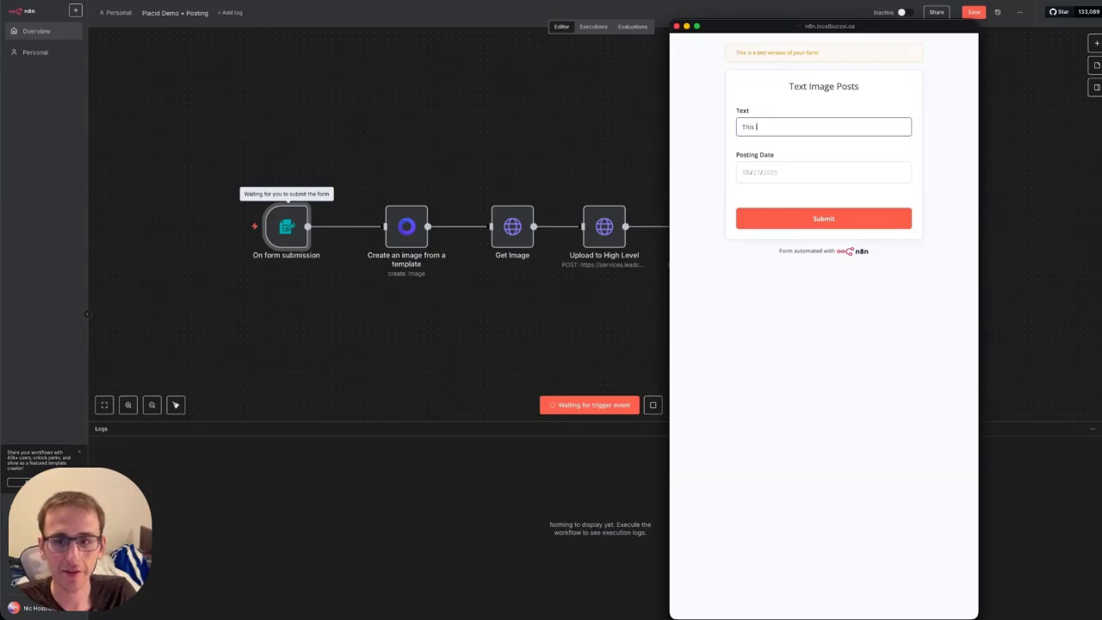
pyautogui.write('This is a test text image')
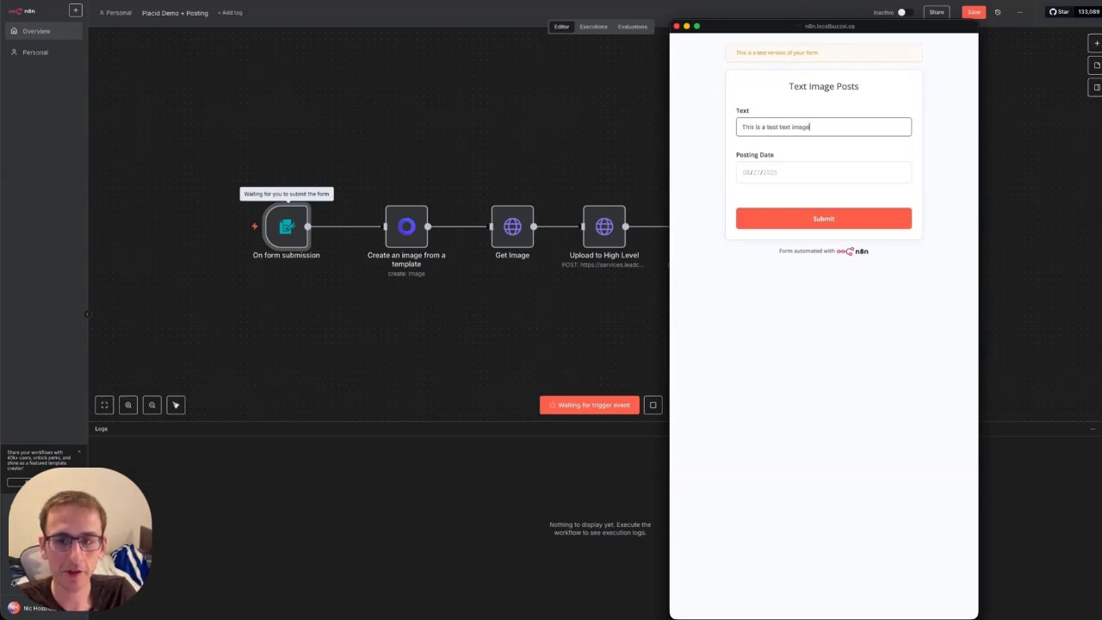
pyautogui.click(754, 175)
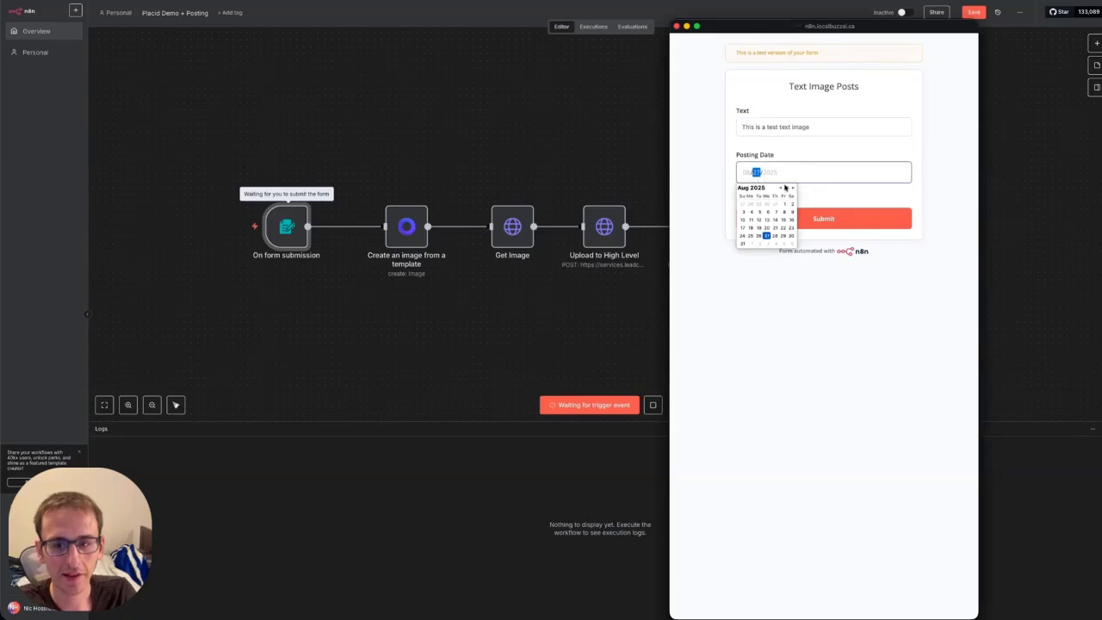
pyautogui.click(792, 189)
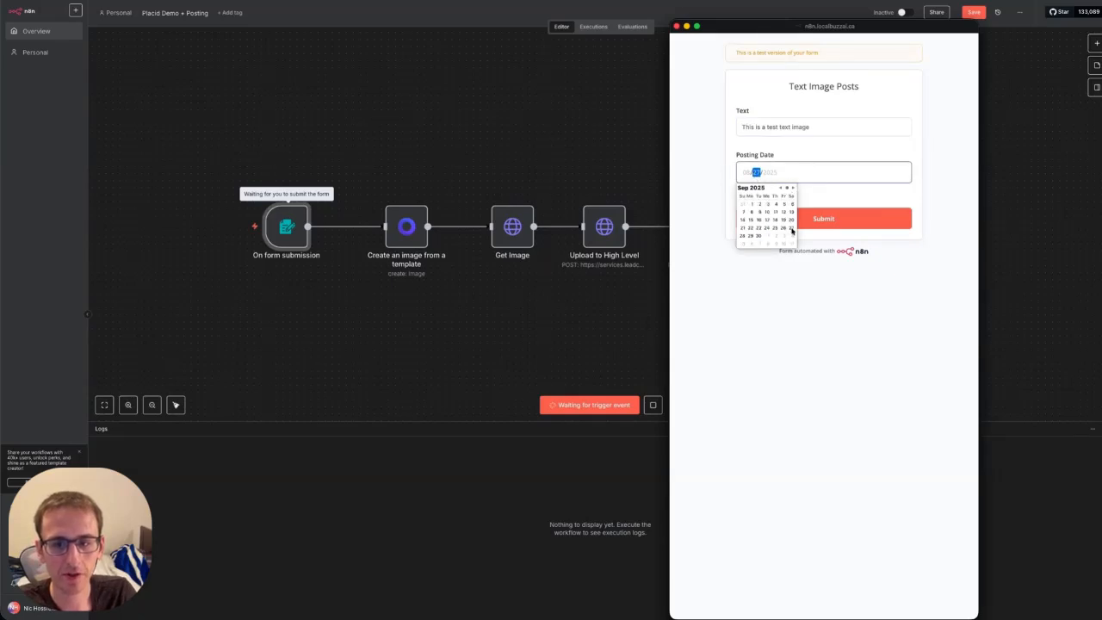
pyautogui.click(793, 229)
pyautogui.click(943, 199)
pyautogui.click(828, 221)
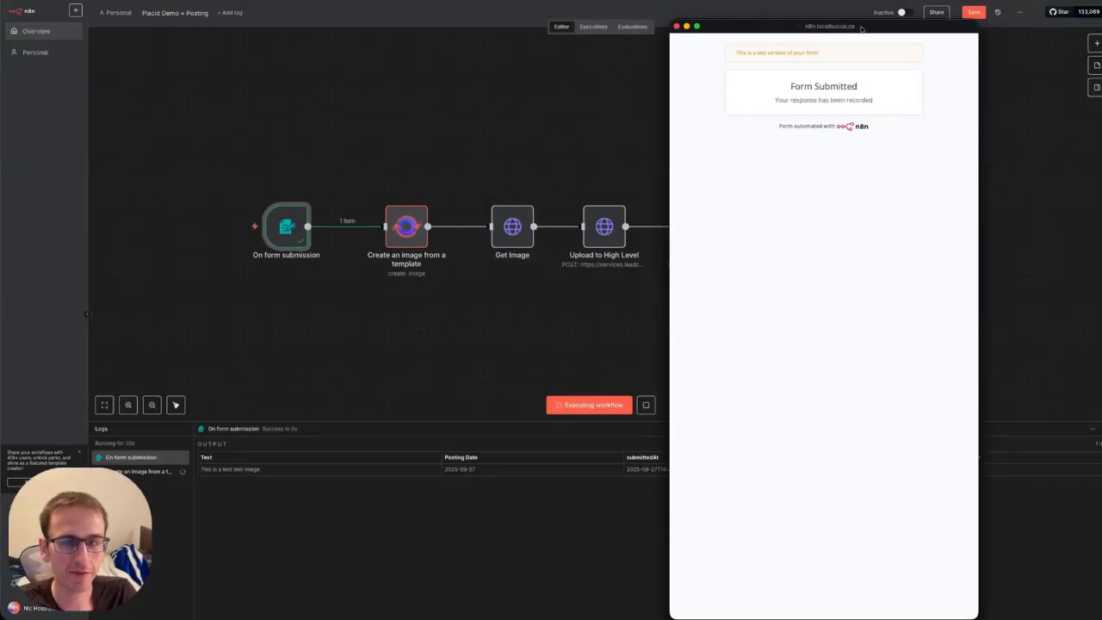
pyautogui.click(677, 26)
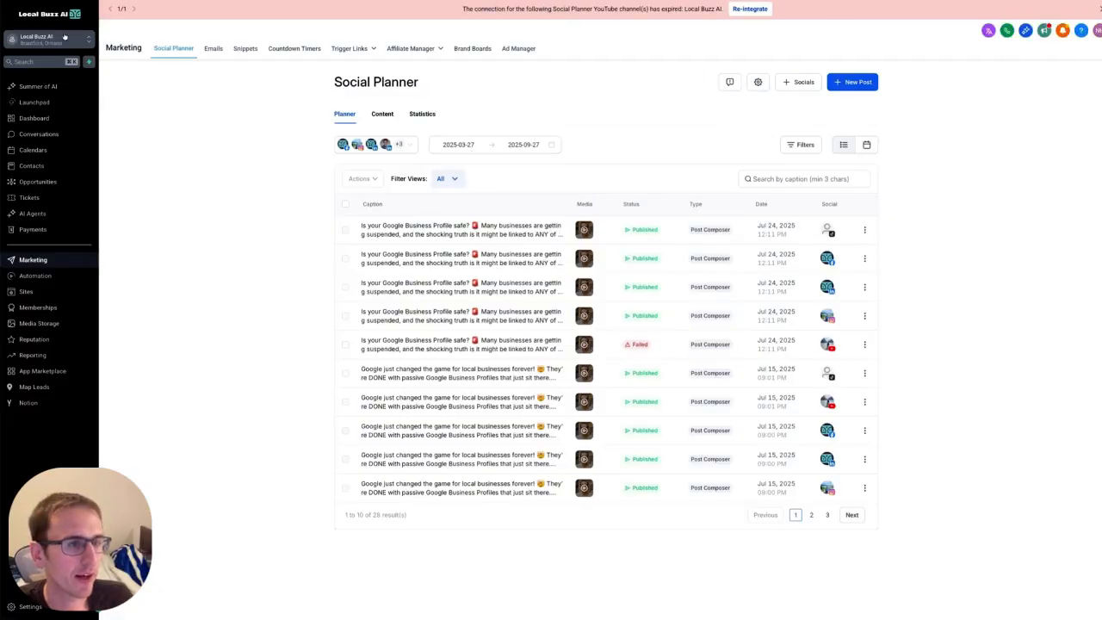
# Switch to the Brantford Surplus sub-account and view the test post scheduled for Sep 27, 2025.
pyautogui.click(65, 37)
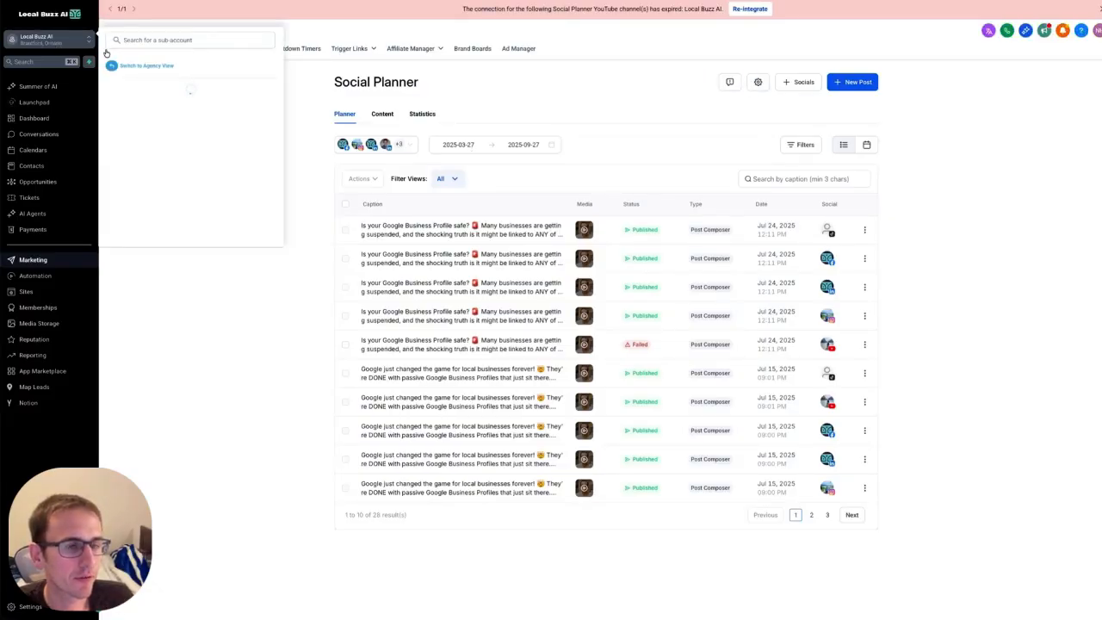
pyautogui.click(174, 112)
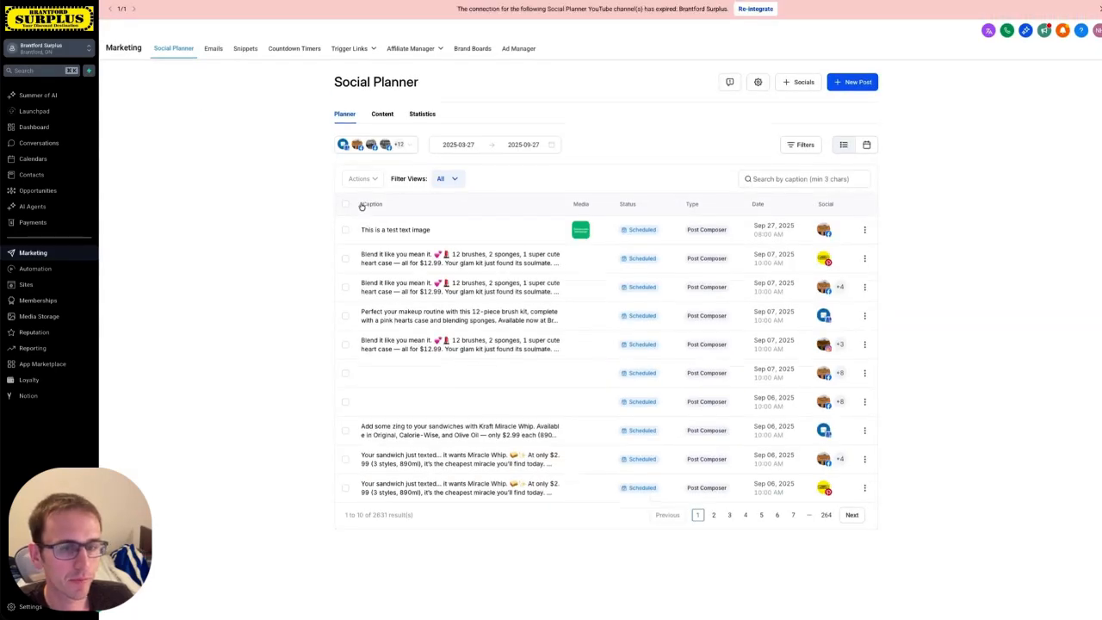
pyautogui.click(410, 231)
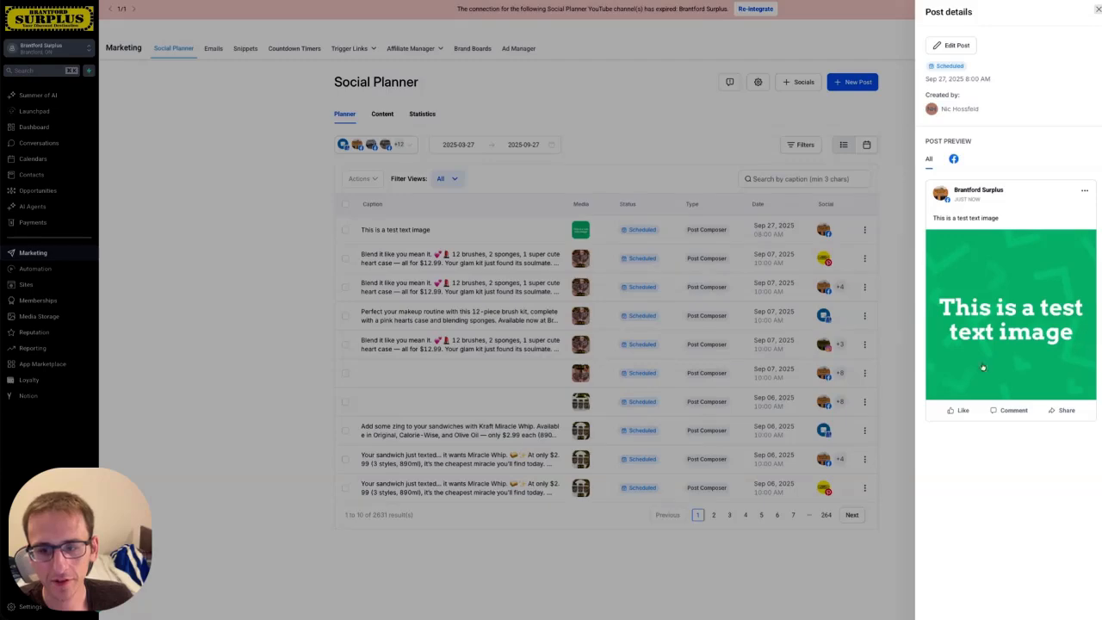
pyautogui.click(574, 92)
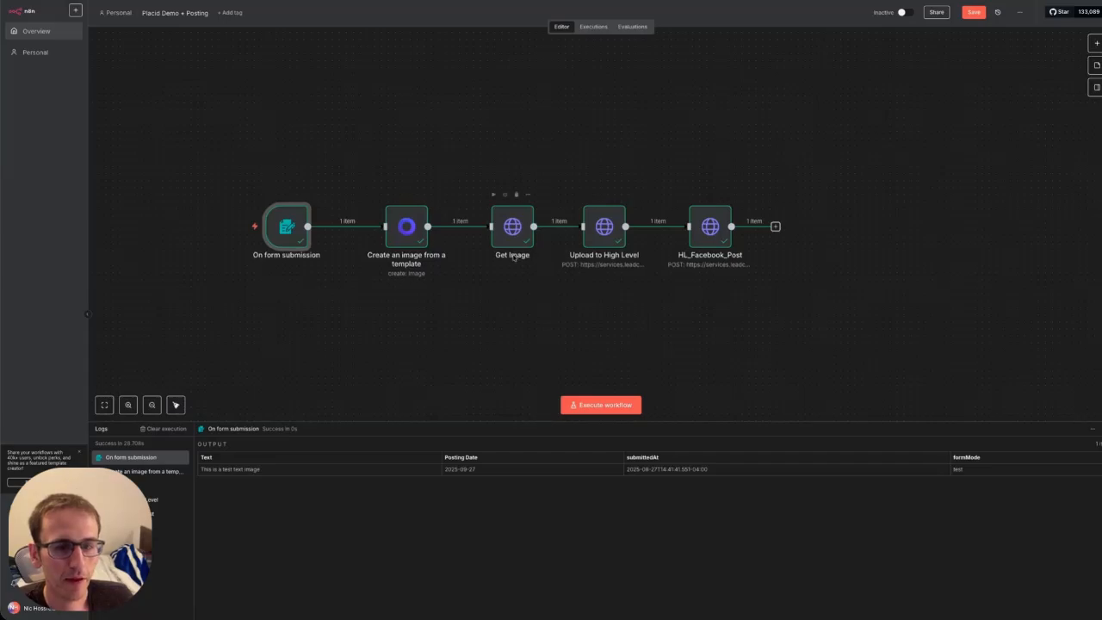
# Glance at the Get Image node, then move all five workflow nodes higher on the canvas.
pyautogui.doubleClick(510, 226)
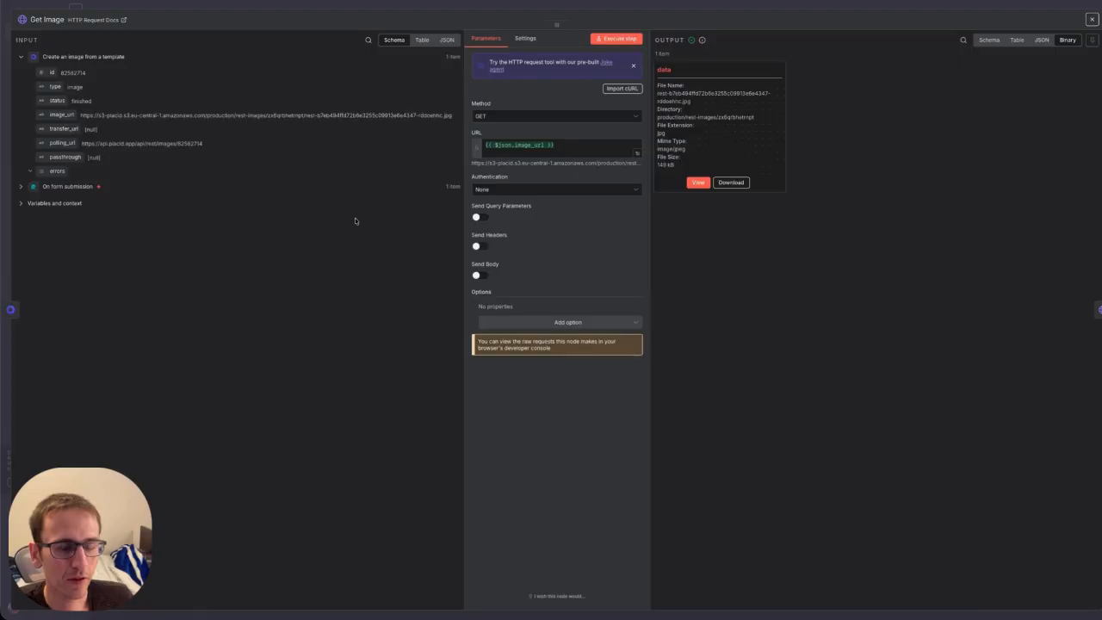
pyautogui.click(1091, 19)
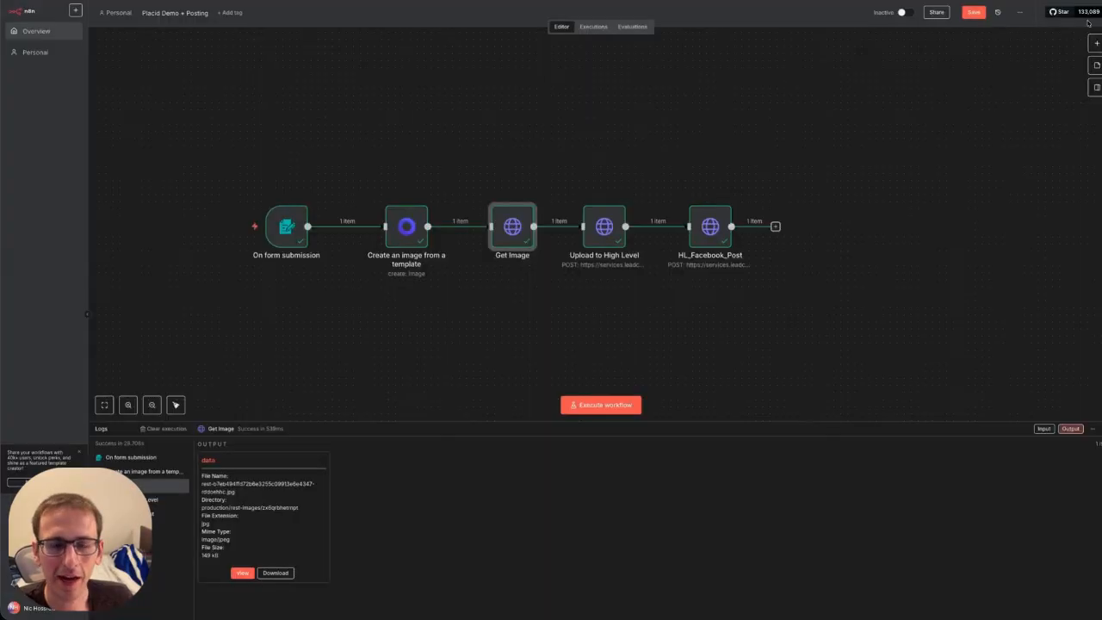
pyautogui.moveTo(913, 295); pyautogui.dragTo(191, 166)
pyautogui.moveTo(300, 245); pyautogui.dragTo(318, 165)
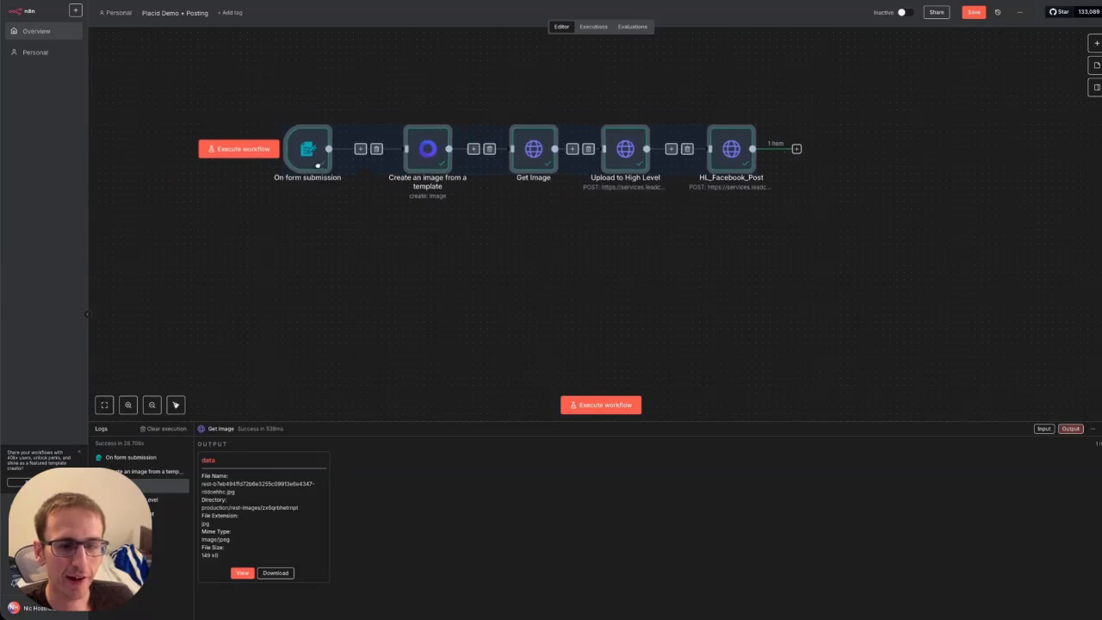
pyautogui.click(393, 289)
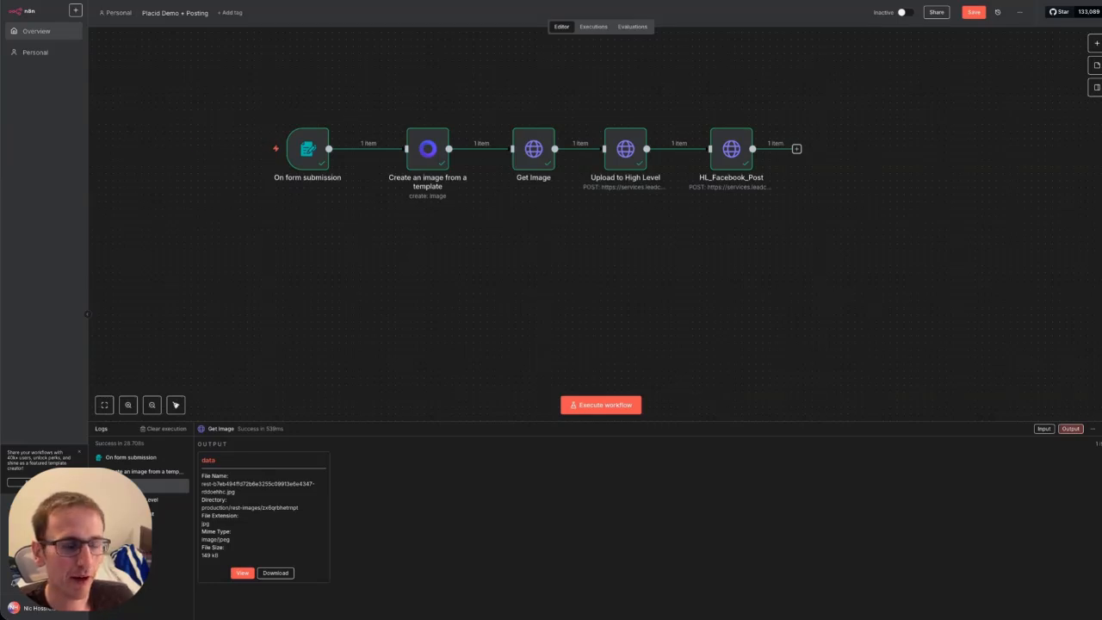
# Load the n8n site in a new browser tab to see the workflow overview.
pyautogui.click(1017, 2)
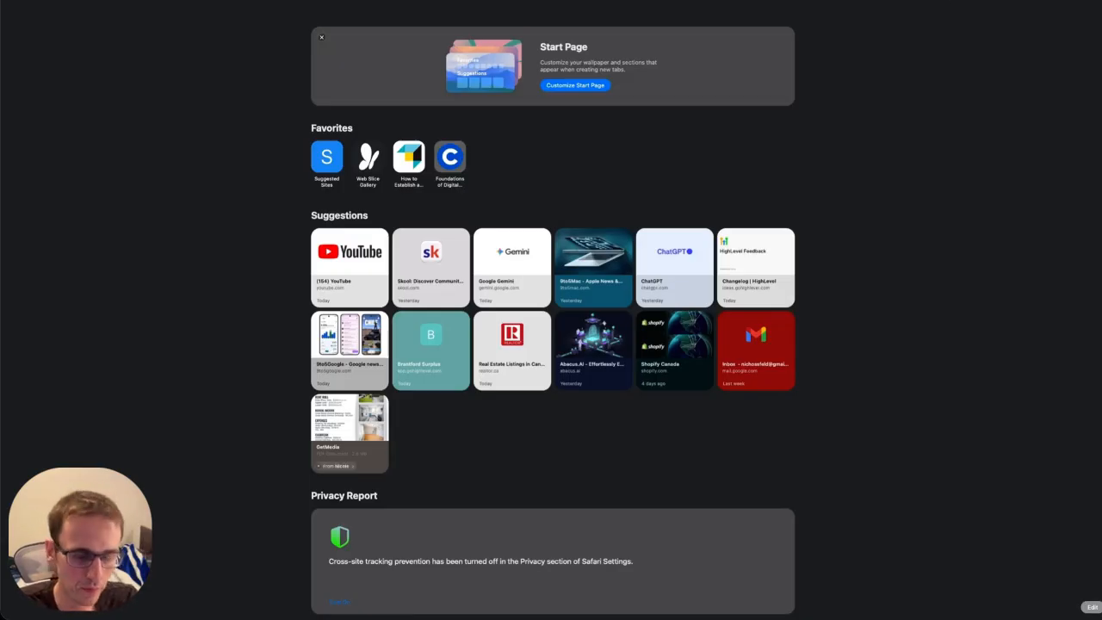
pyautogui.write('n')
pyautogui.press('Return')
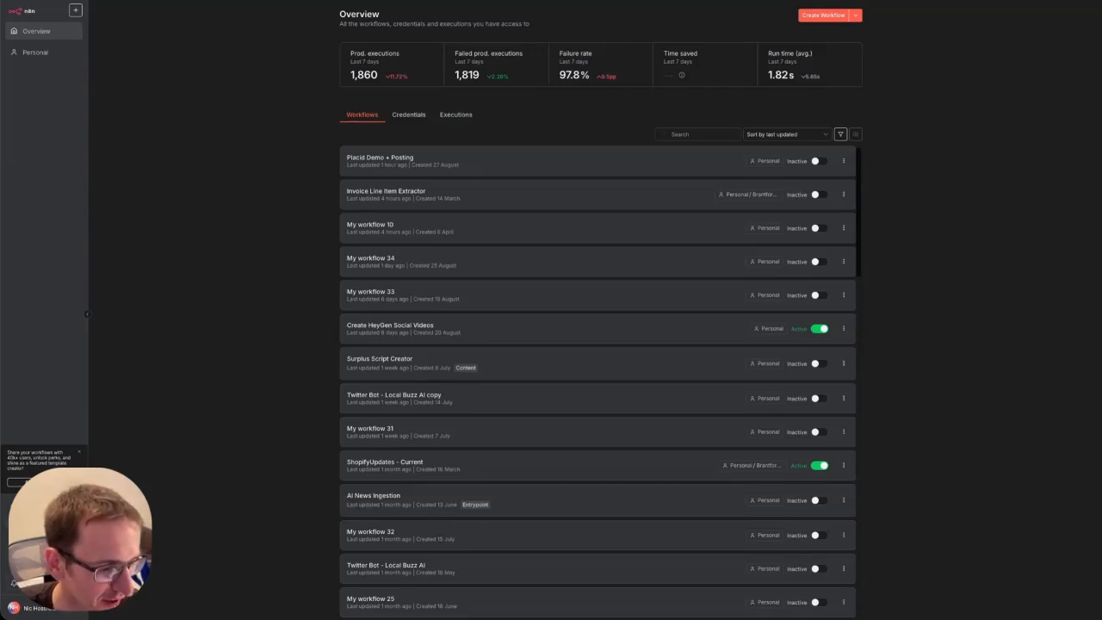
# Check the installed community nodes in Settings and locate the n8n-nodes-placid package.
pyautogui.click(108, 583)
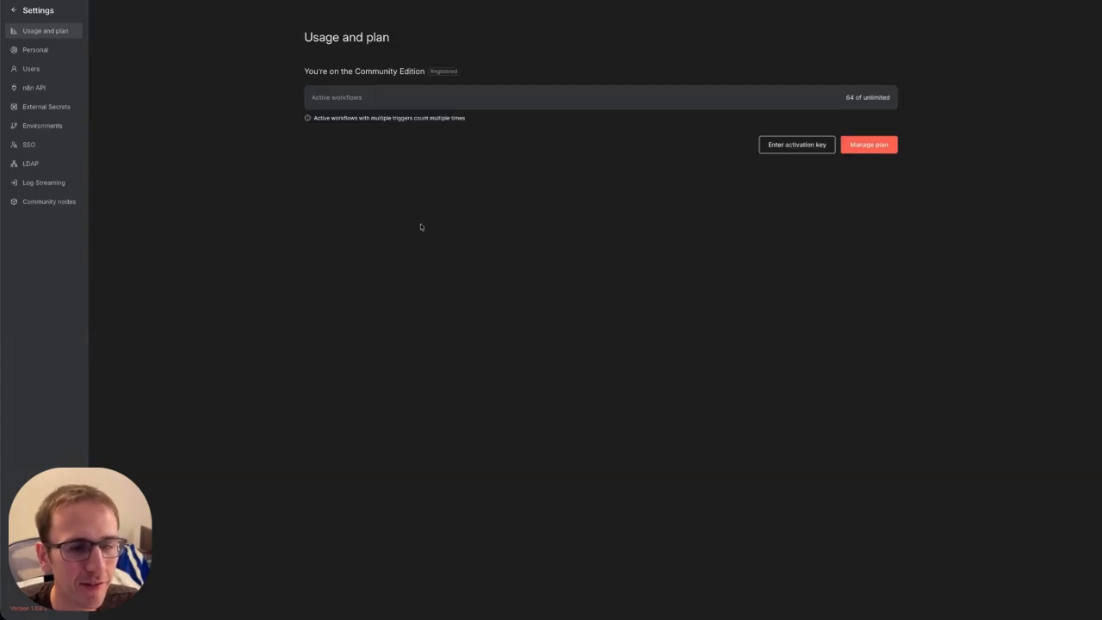
pyautogui.click(33, 203)
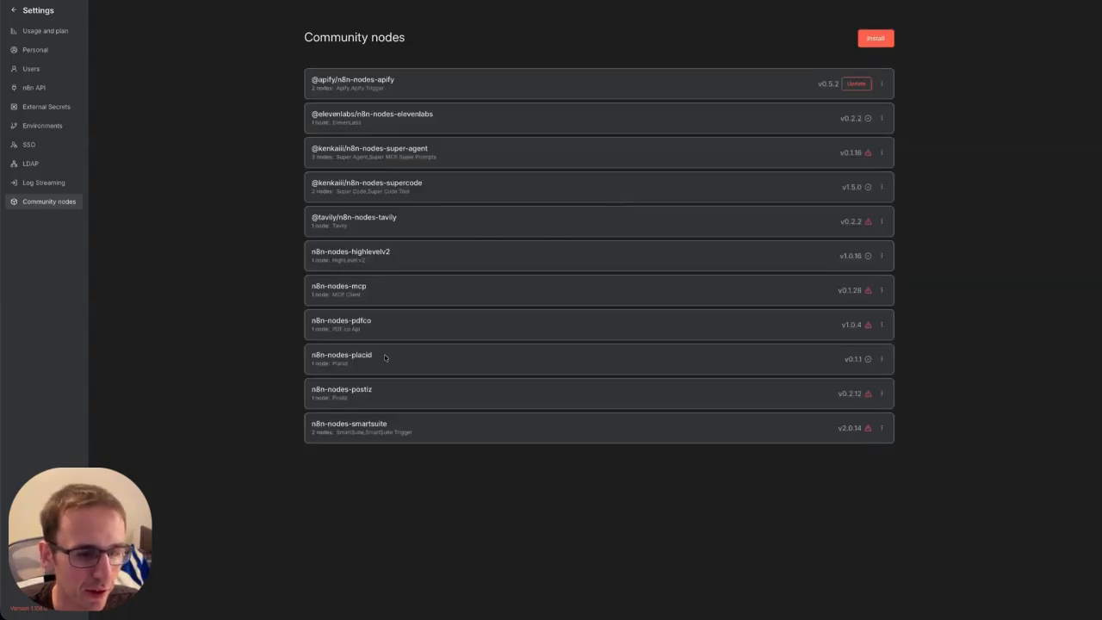
pyautogui.moveTo(377, 356); pyautogui.dragTo(292, 353)
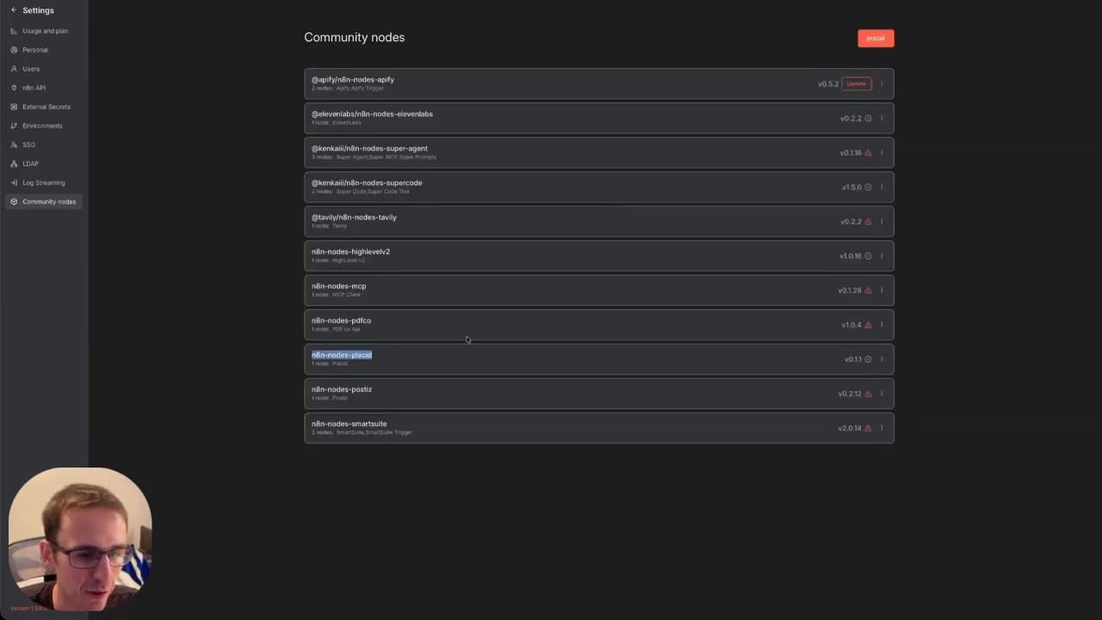
# Cancel the community node install and return to the Placid Demo + Posting workflow.
pyautogui.click(870, 38)
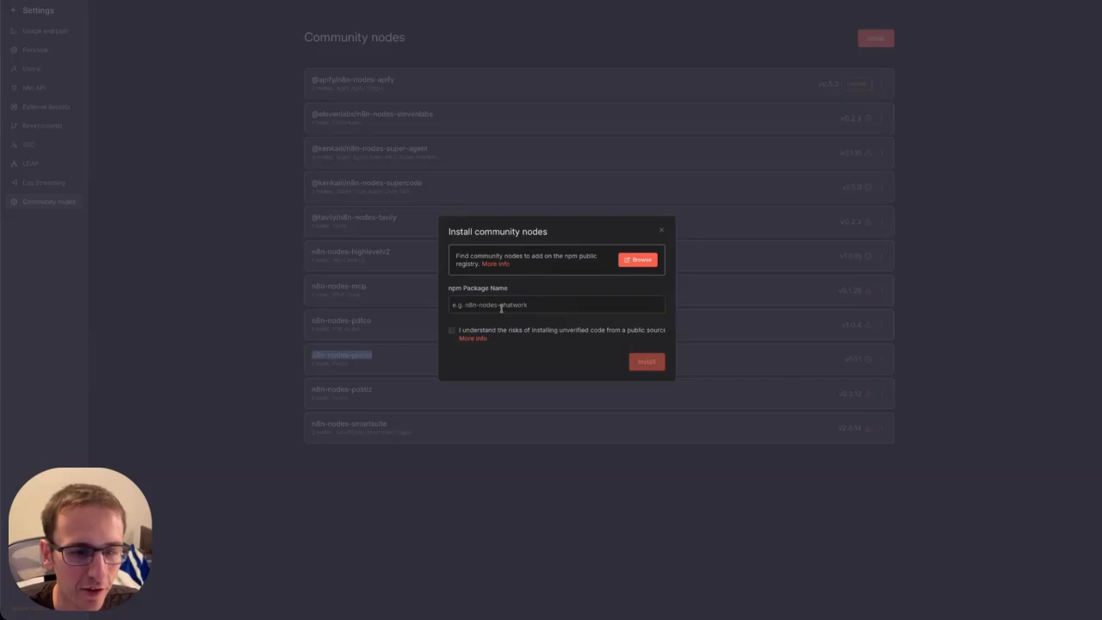
pyautogui.click(501, 306)
pyautogui.write('n8n-nodes-placid')
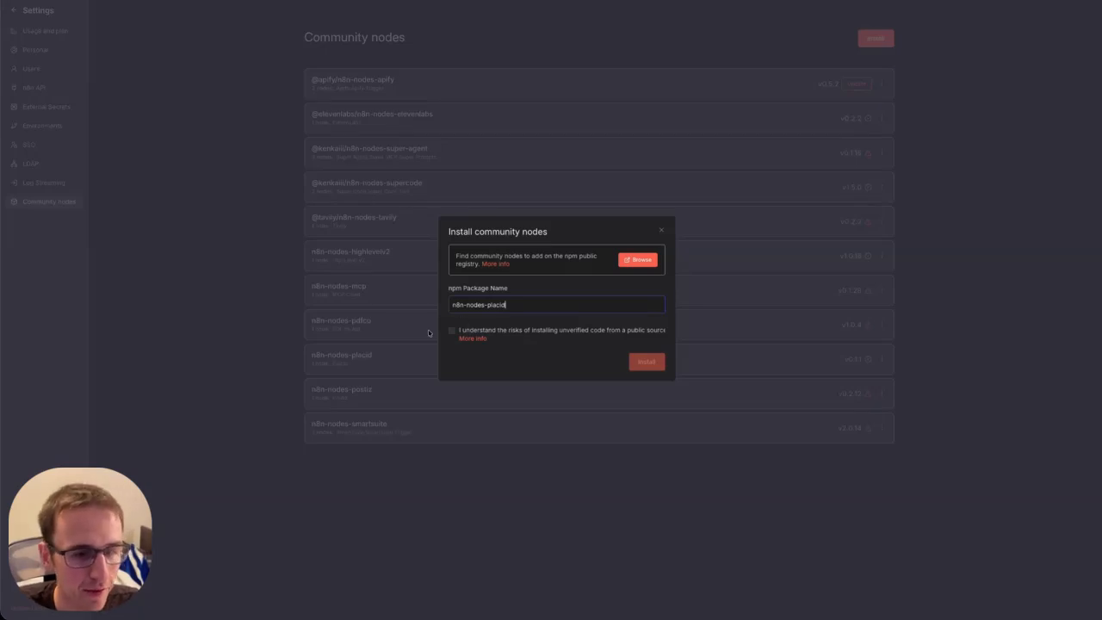
pyautogui.hotkey('ctrl', 'a')
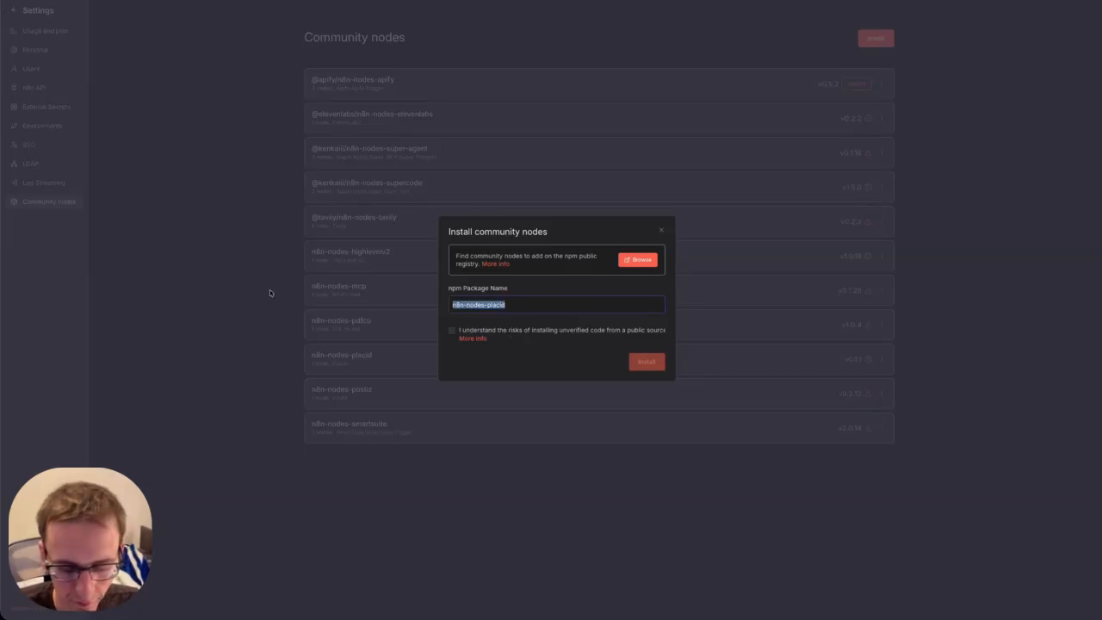
pyautogui.press('BackSpace')
pyautogui.click(662, 233)
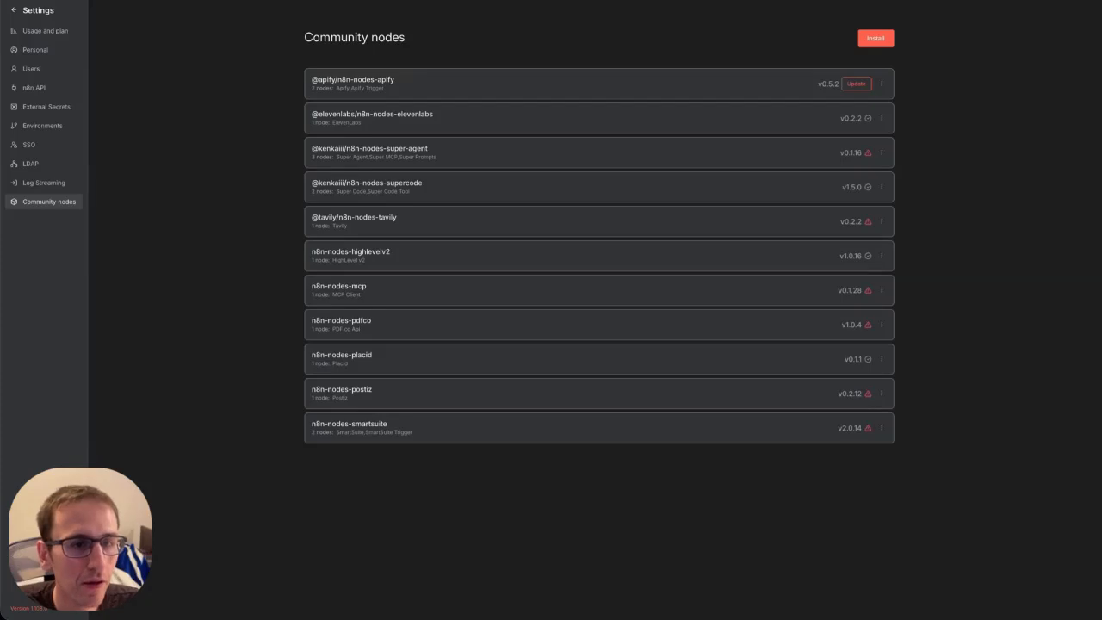
pyautogui.click(460, 0)
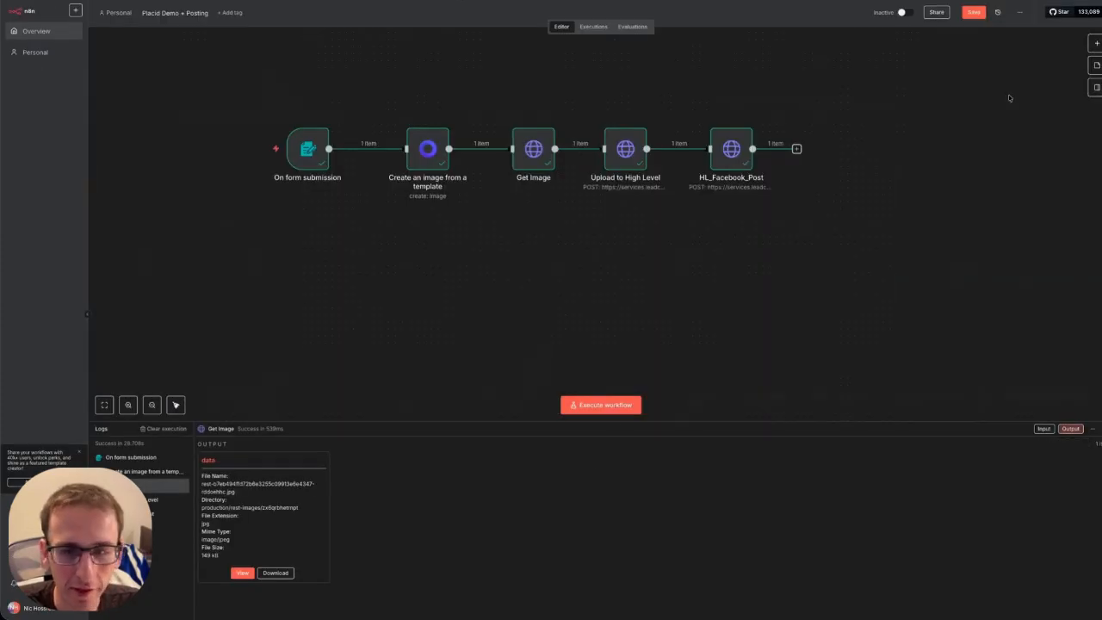
# Add an n8n Form submission trigger and set its form title to Text Images.
pyautogui.click(1096, 43)
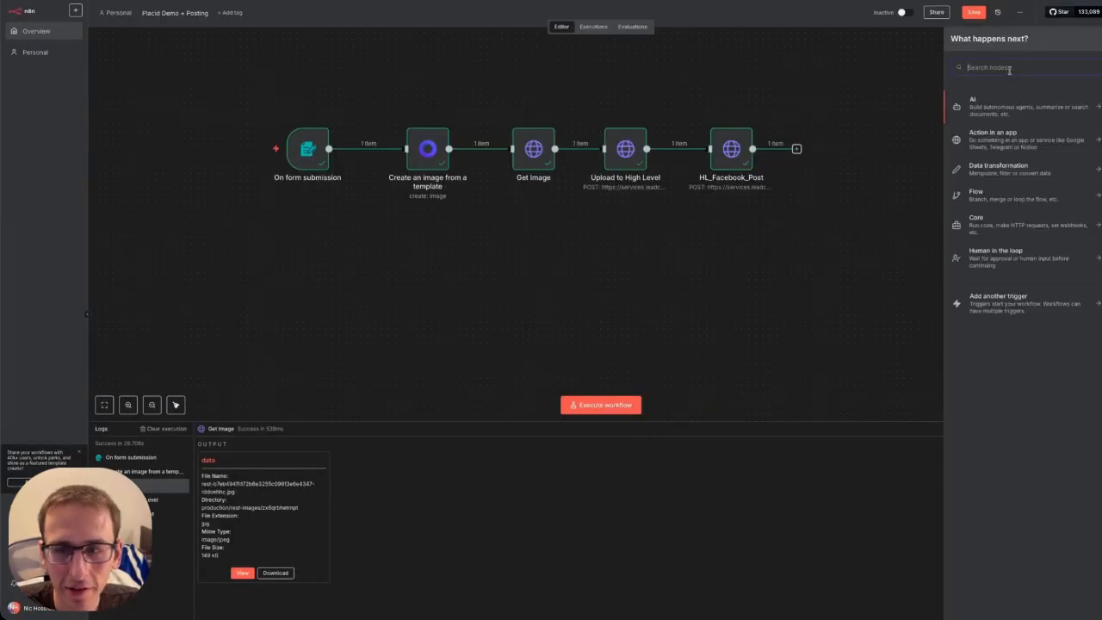
pyautogui.write('form')
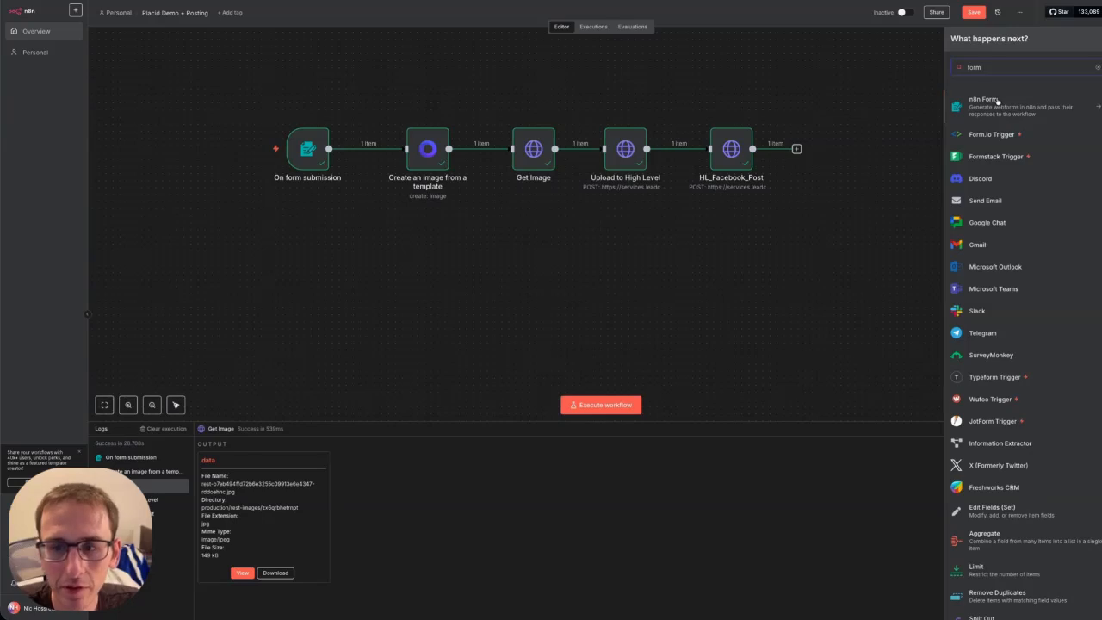
pyautogui.click(991, 114)
pyautogui.click(994, 157)
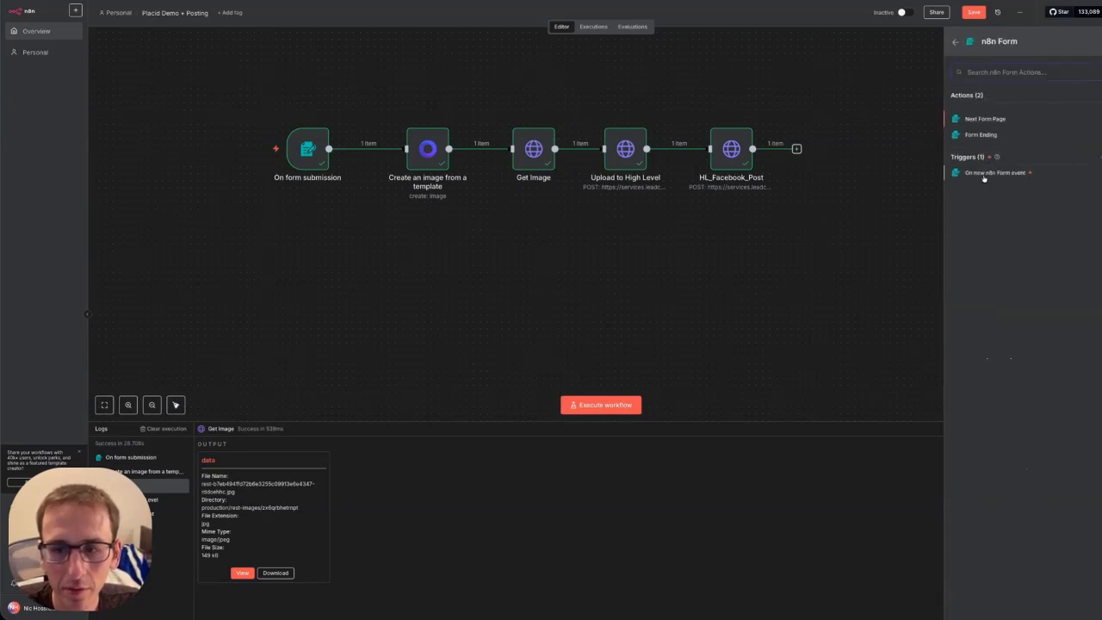
pyautogui.click(995, 172)
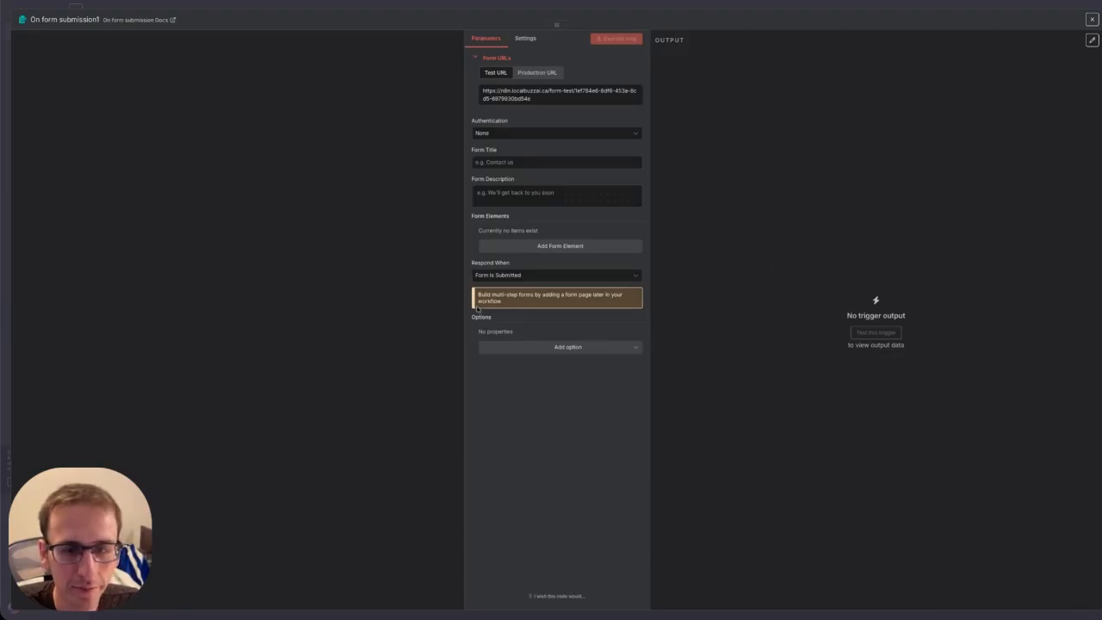
pyautogui.click(511, 162)
pyautogui.write('Test Images')
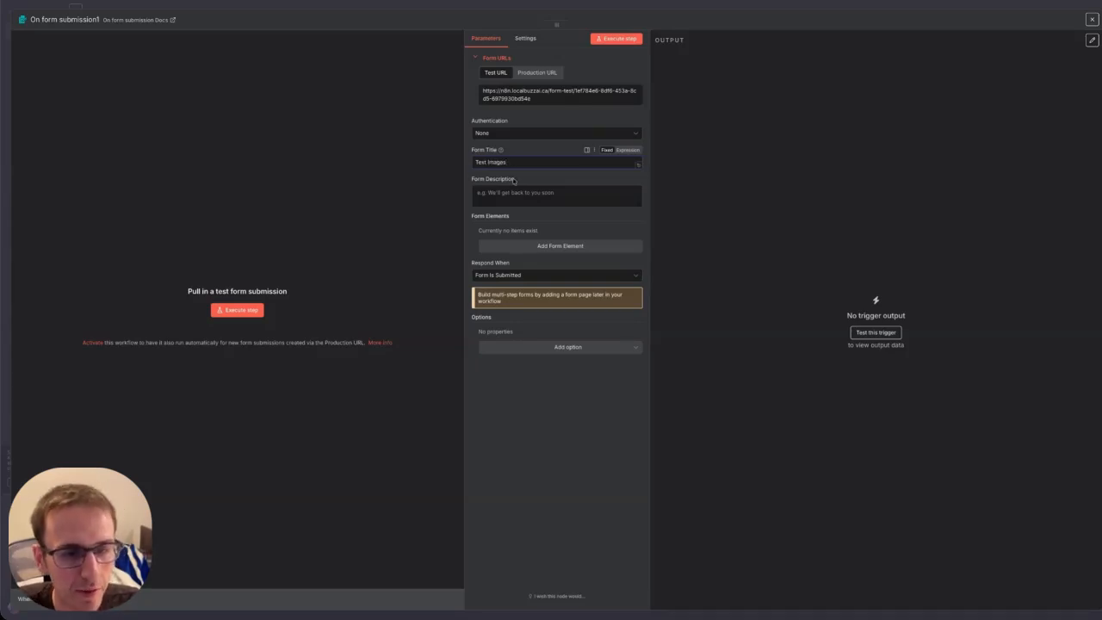
# Add form fields Text and Posting Date, with Posting Date as a Date element.
pyautogui.click(509, 246)
pyautogui.click(519, 242)
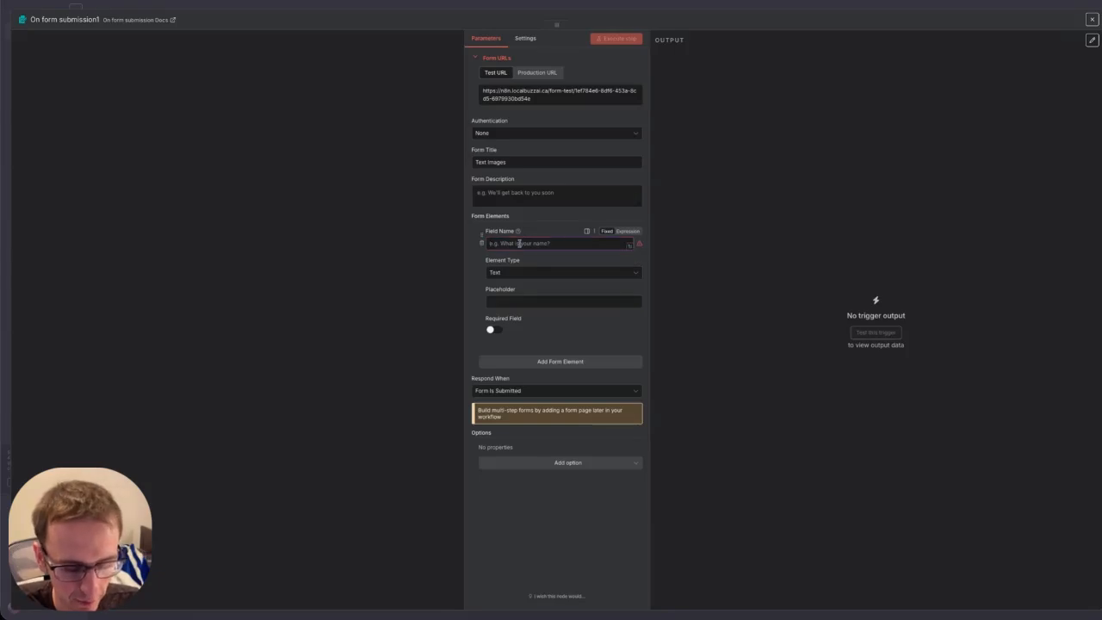
pyautogui.write('Text')
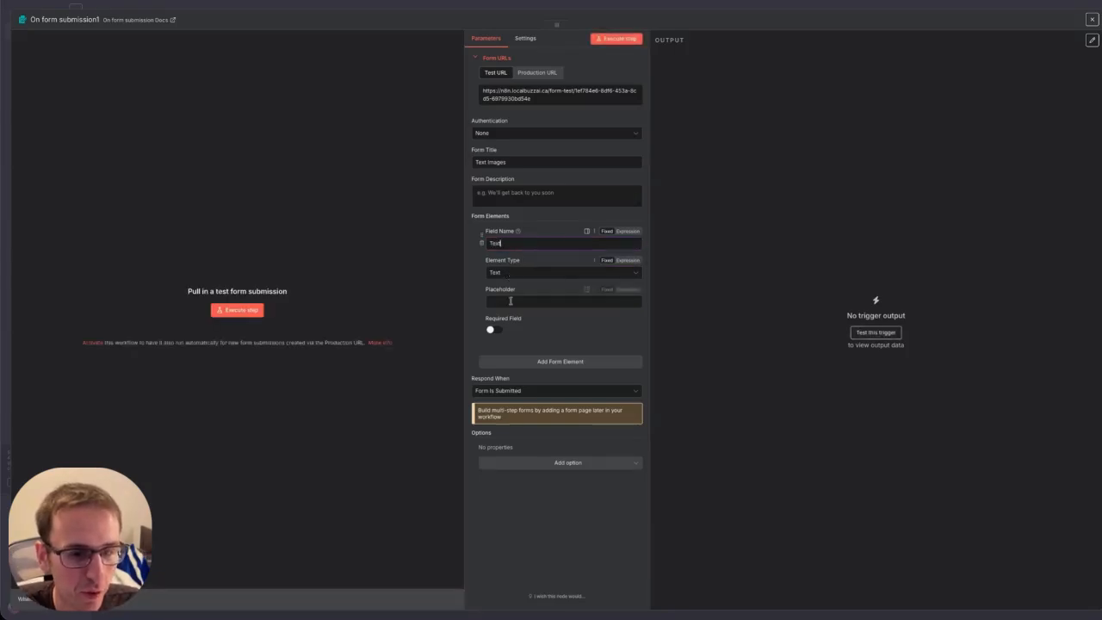
pyautogui.click(512, 361)
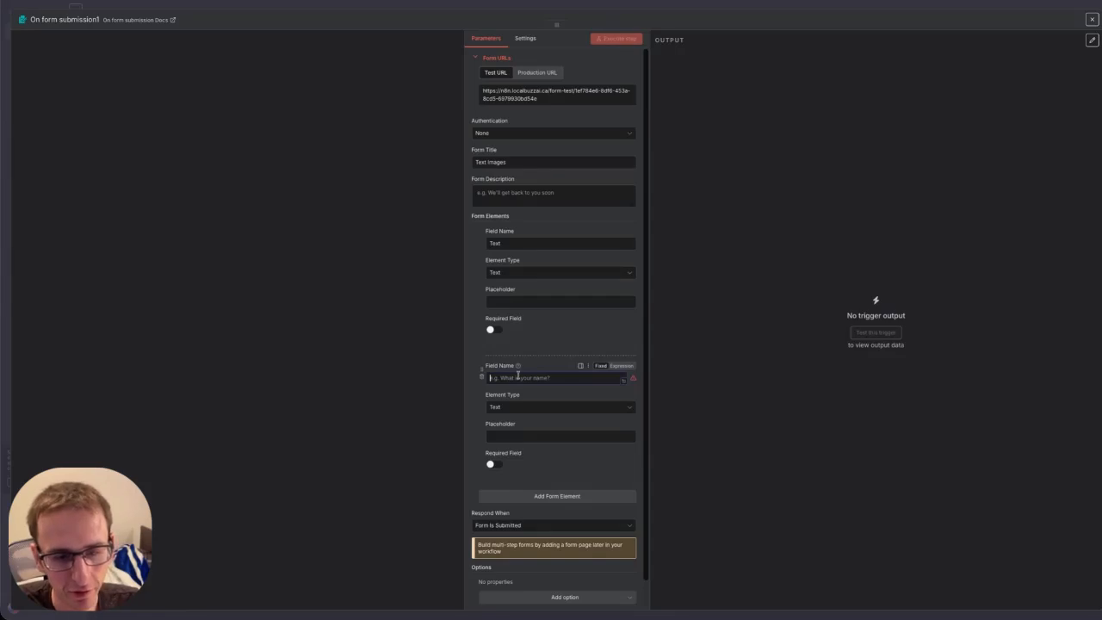
pyautogui.write('Posting Date')
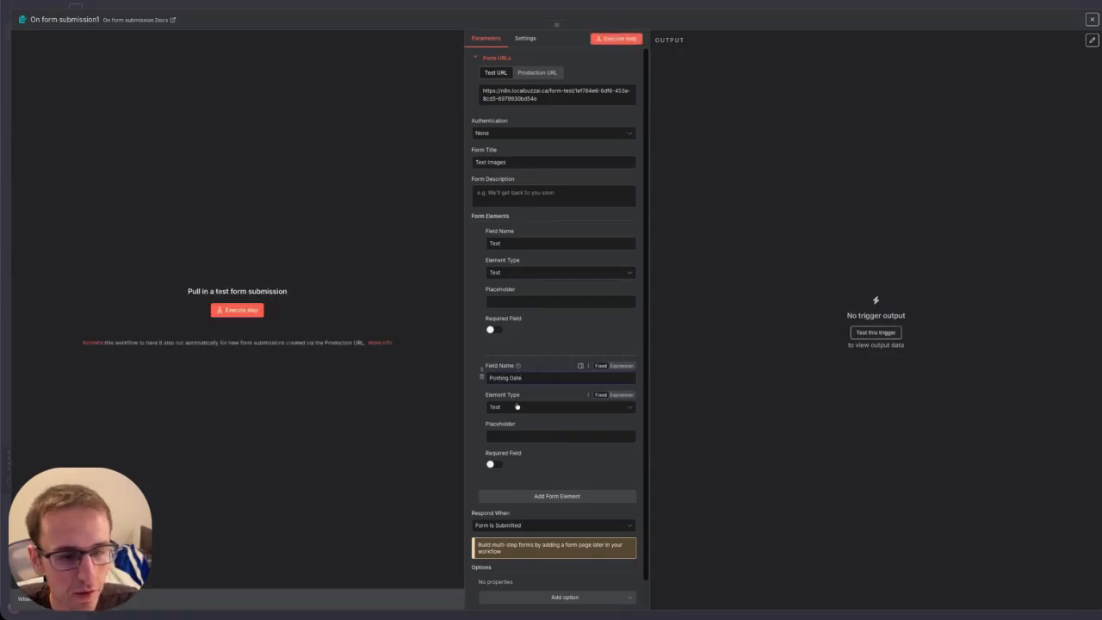
pyautogui.click(534, 407)
pyautogui.scroll(-2, 555, 454)
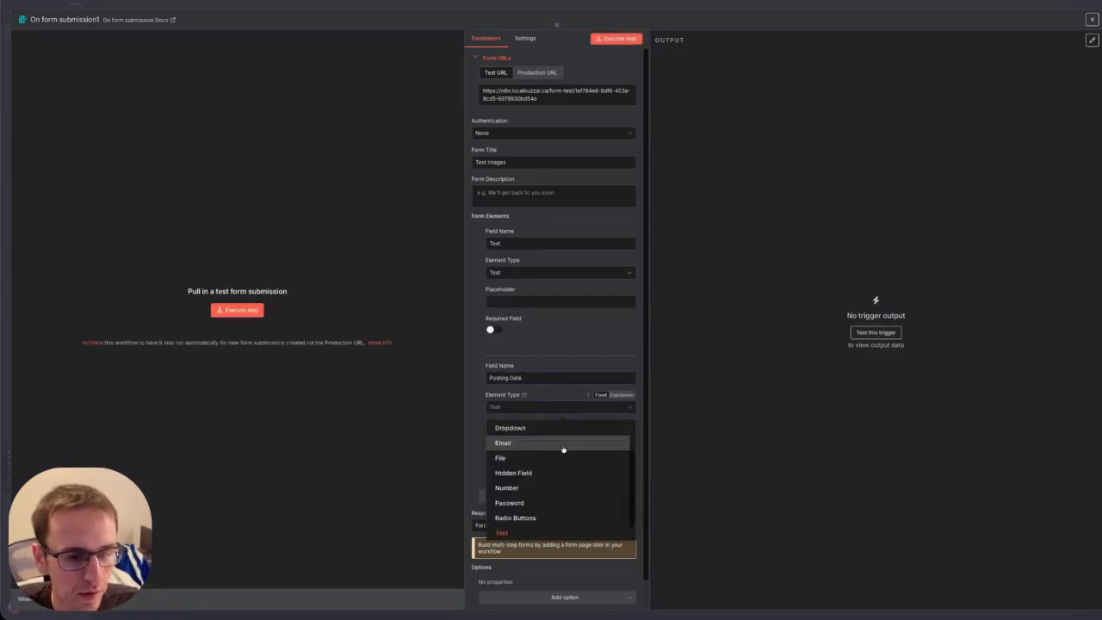
pyautogui.scroll(-1, 555, 455)
pyautogui.scroll(3, 551, 482)
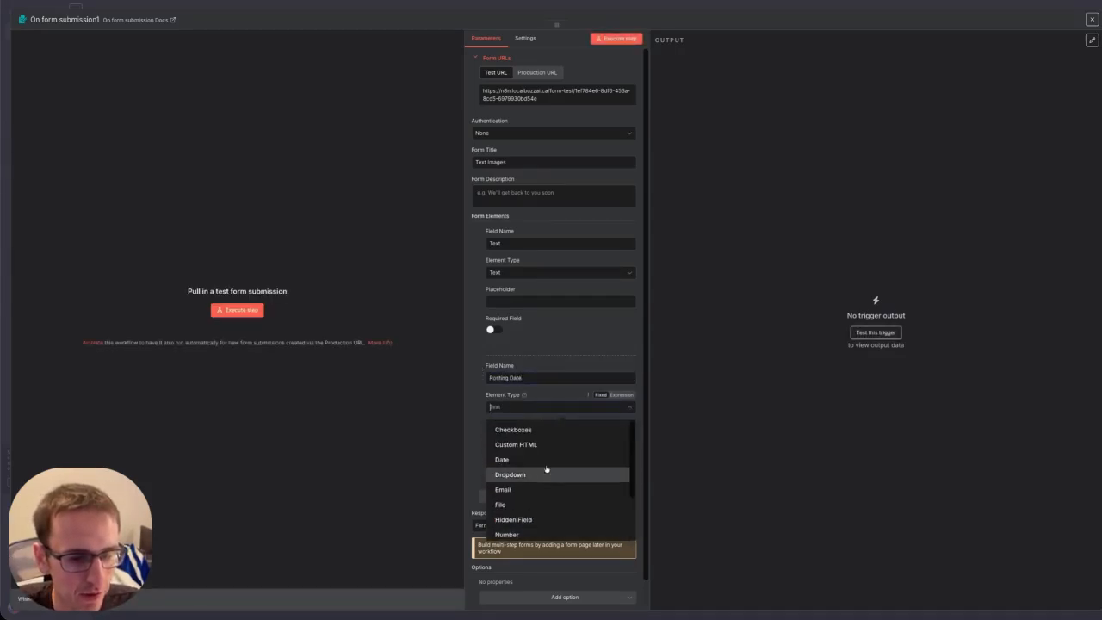
pyautogui.click(535, 461)
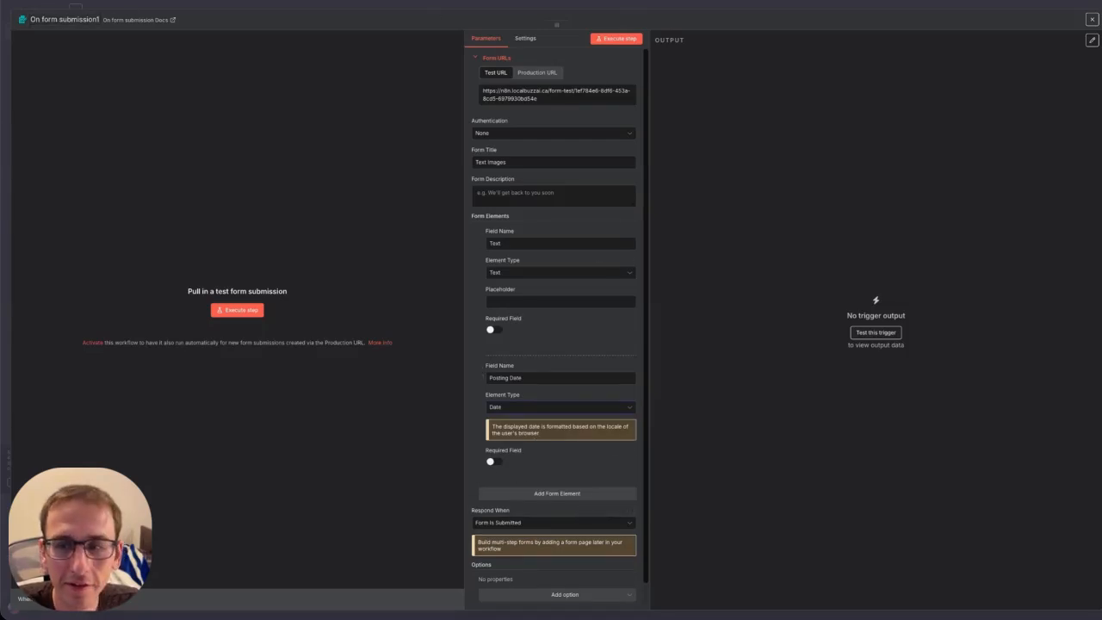
pyautogui.click(1094, 21)
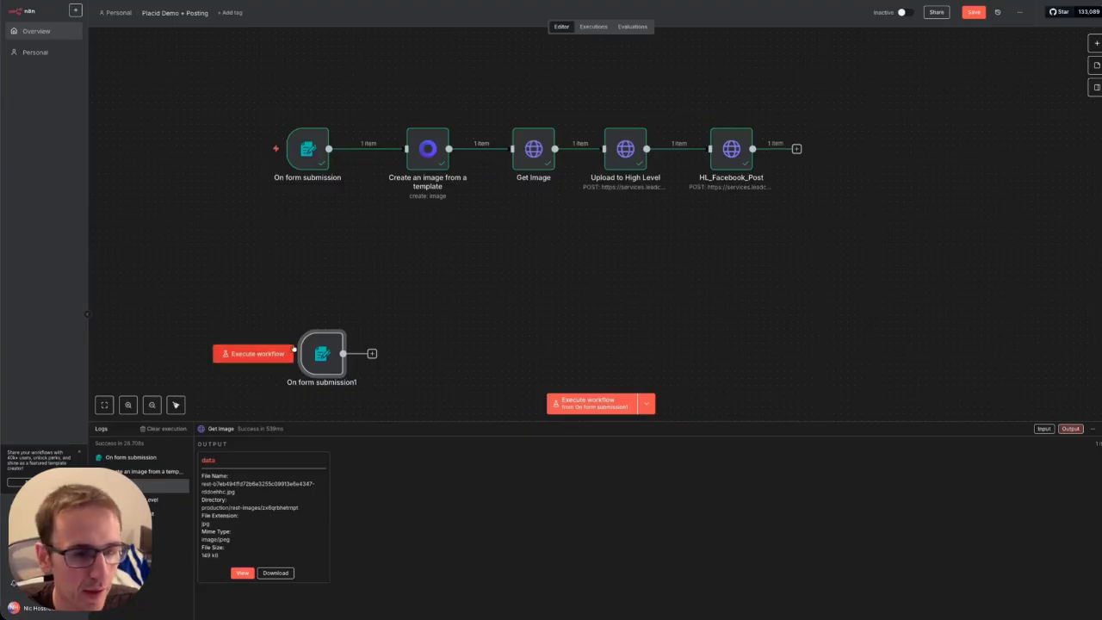
# Test the form trigger by submitting 'This is a test image' with posting date 2025-09-27.
pyautogui.doubleClick(294, 348)
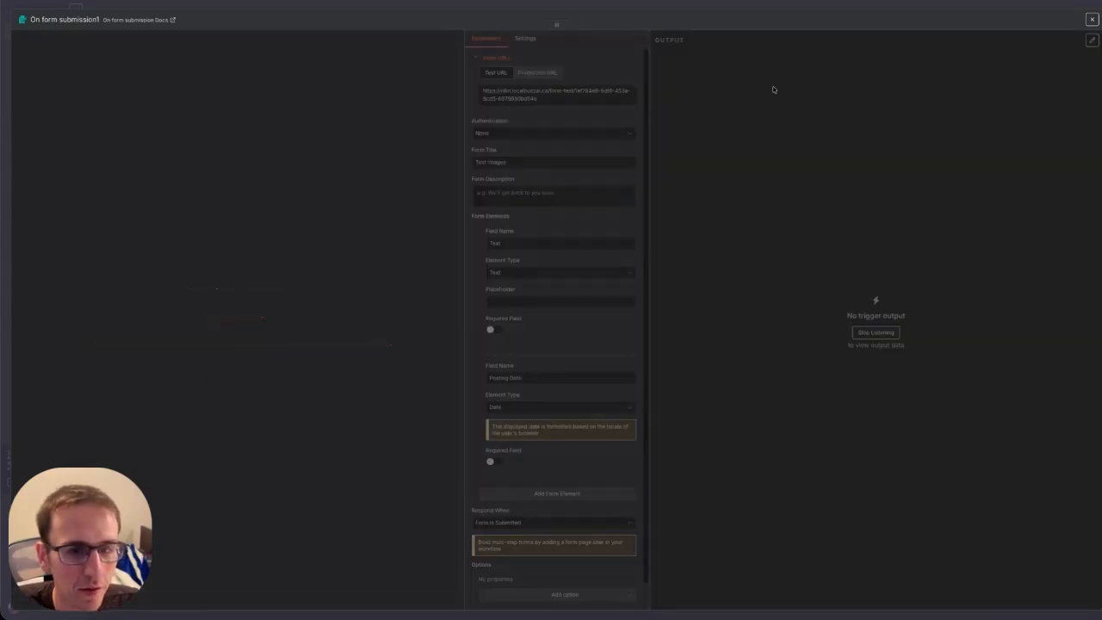
pyautogui.moveTo(592, 81); pyautogui.dragTo(678, 22)
pyautogui.click(721, 125)
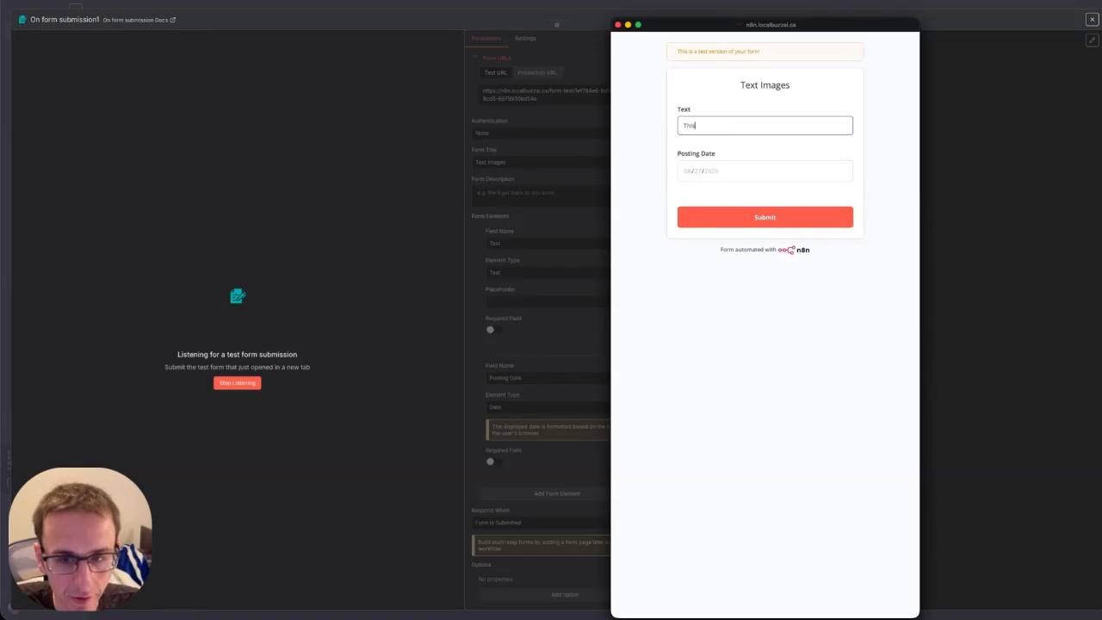
pyautogui.write('This is a test image')
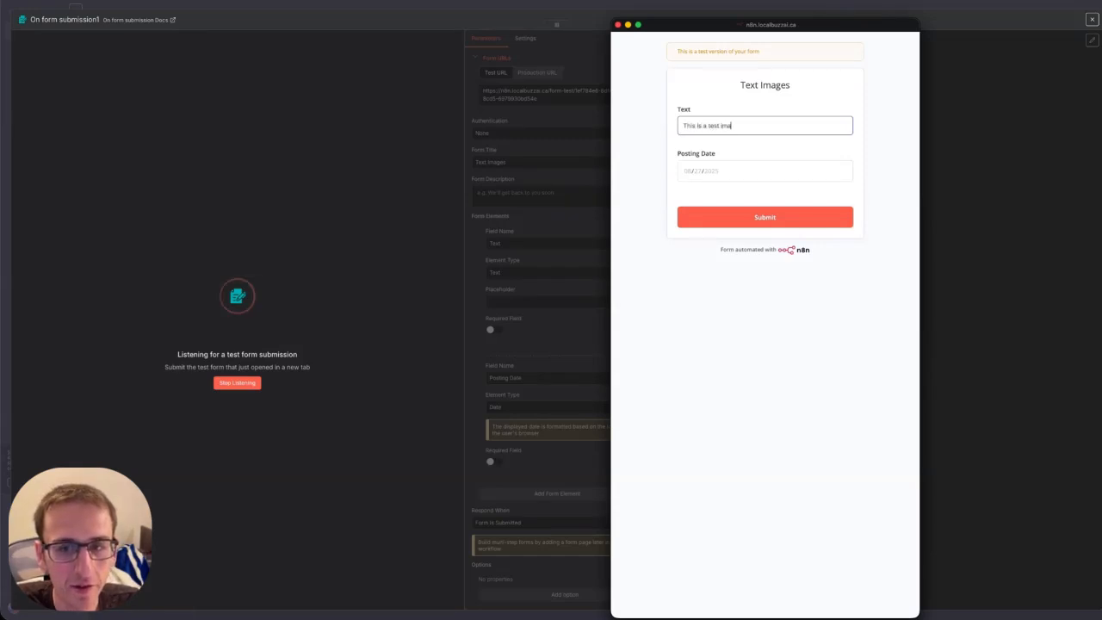
pyautogui.click(704, 173)
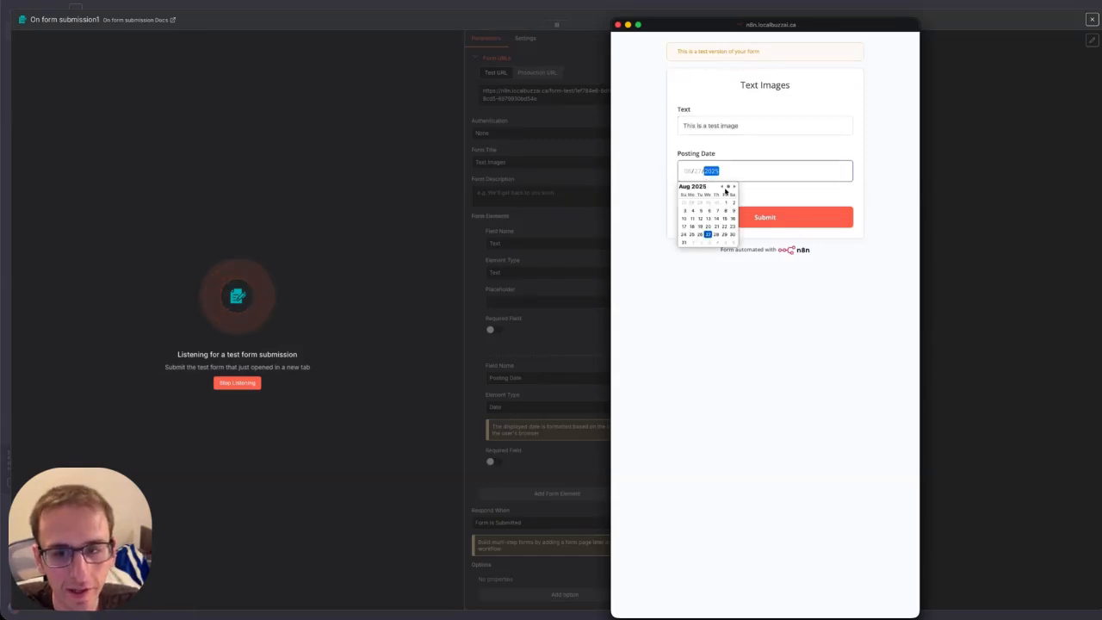
pyautogui.click(735, 186)
pyautogui.click(733, 228)
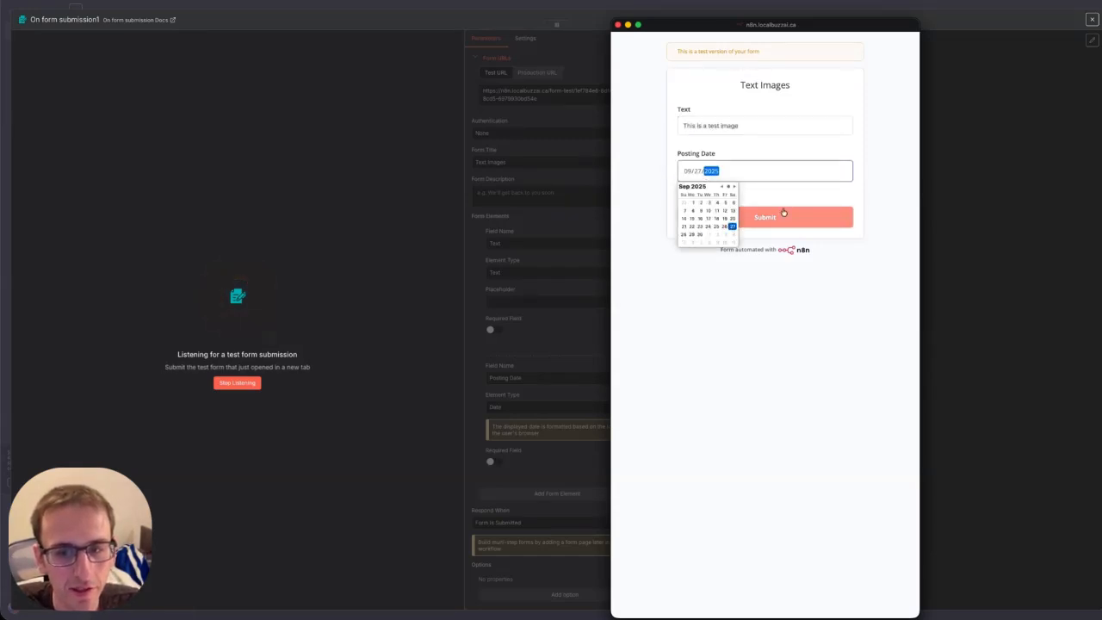
pyautogui.click(802, 216)
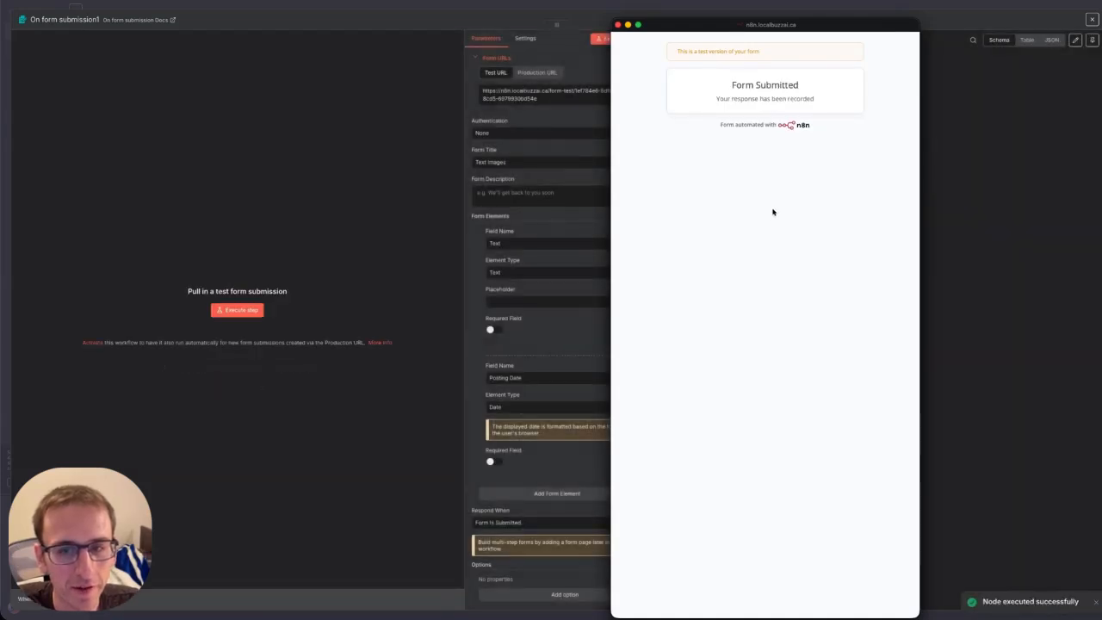
pyautogui.click(617, 25)
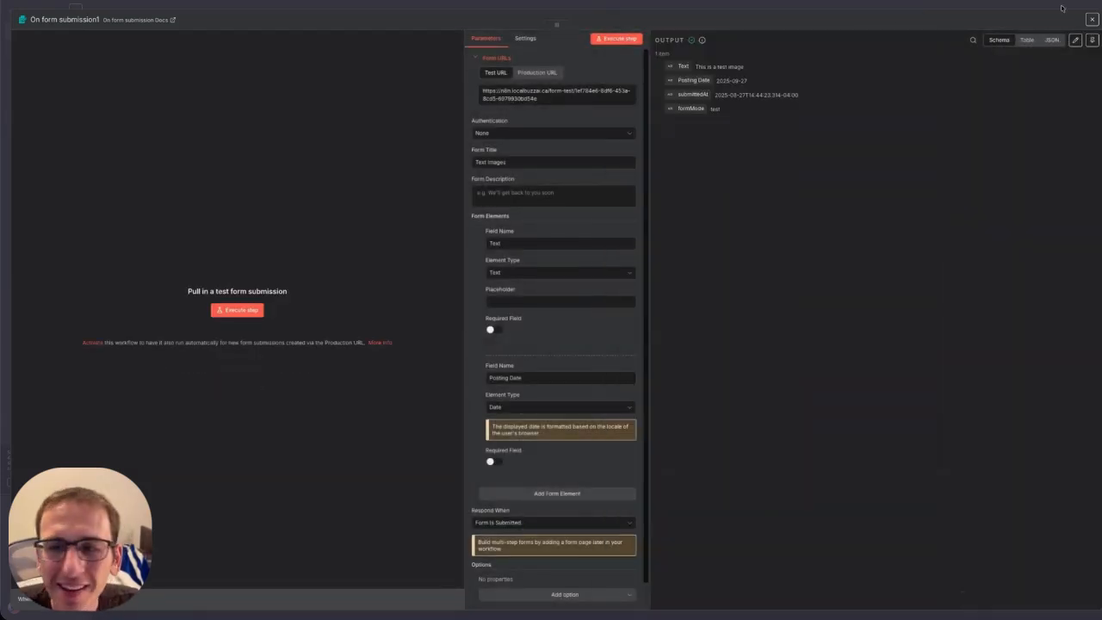
pyautogui.click(1091, 20)
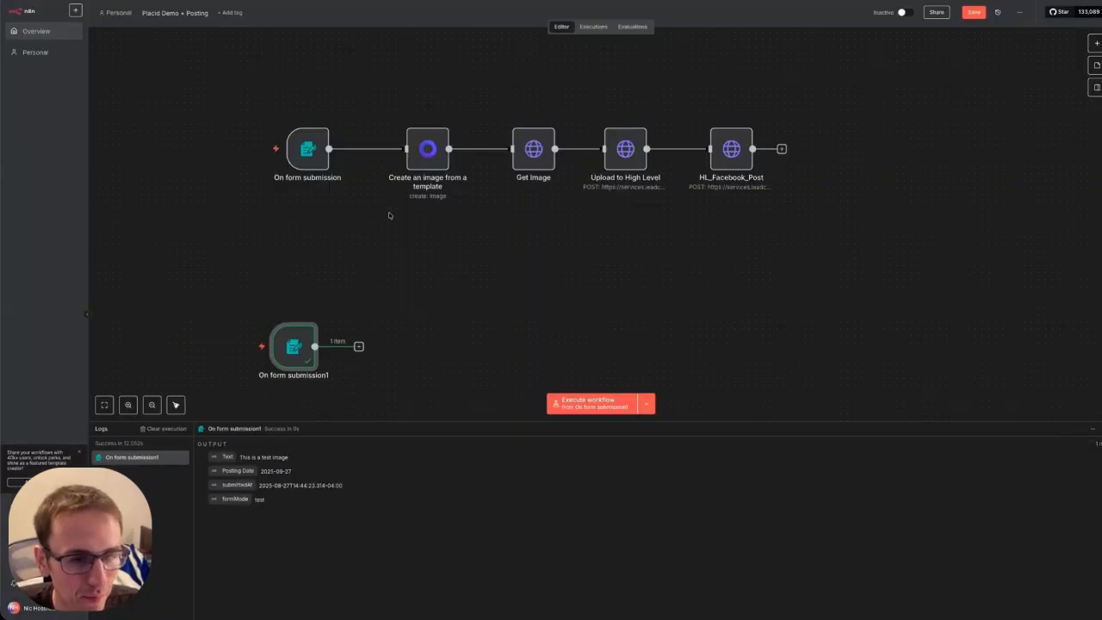
pyautogui.click(359, 346)
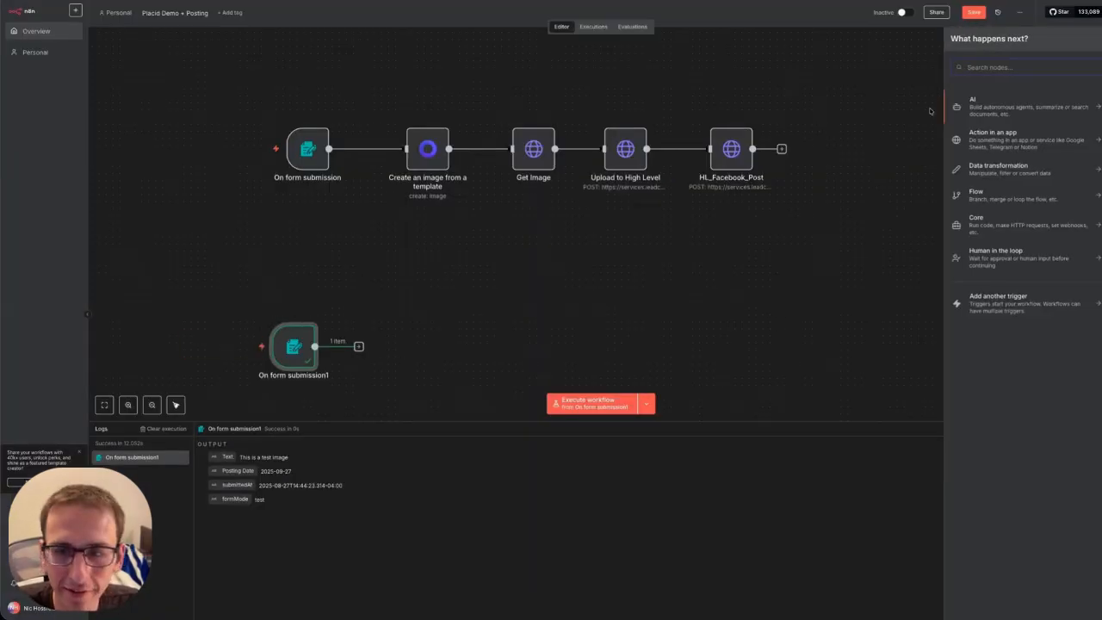
# Add a Placid 'Create an image from a template' node after the new form trigger.
pyautogui.write('placid')
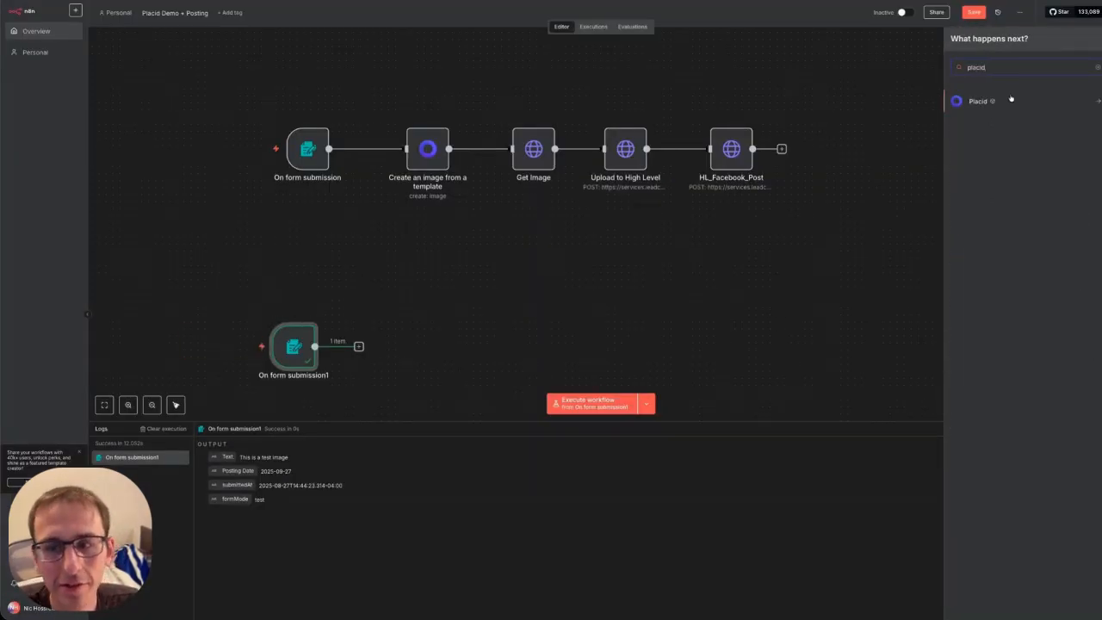
pyautogui.click(977, 102)
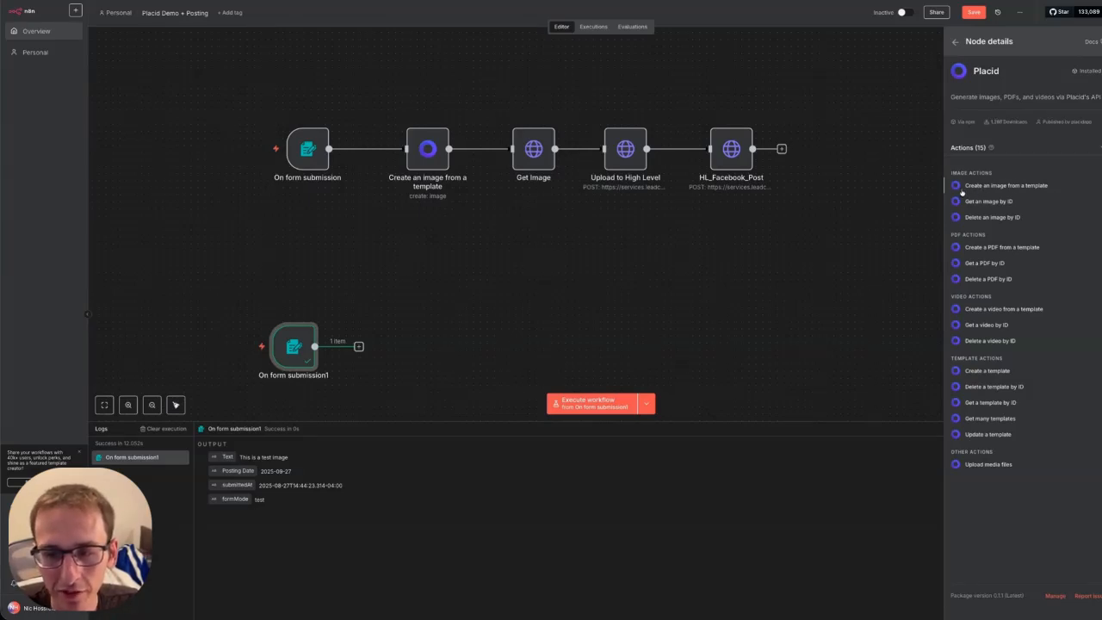
pyautogui.click(997, 187)
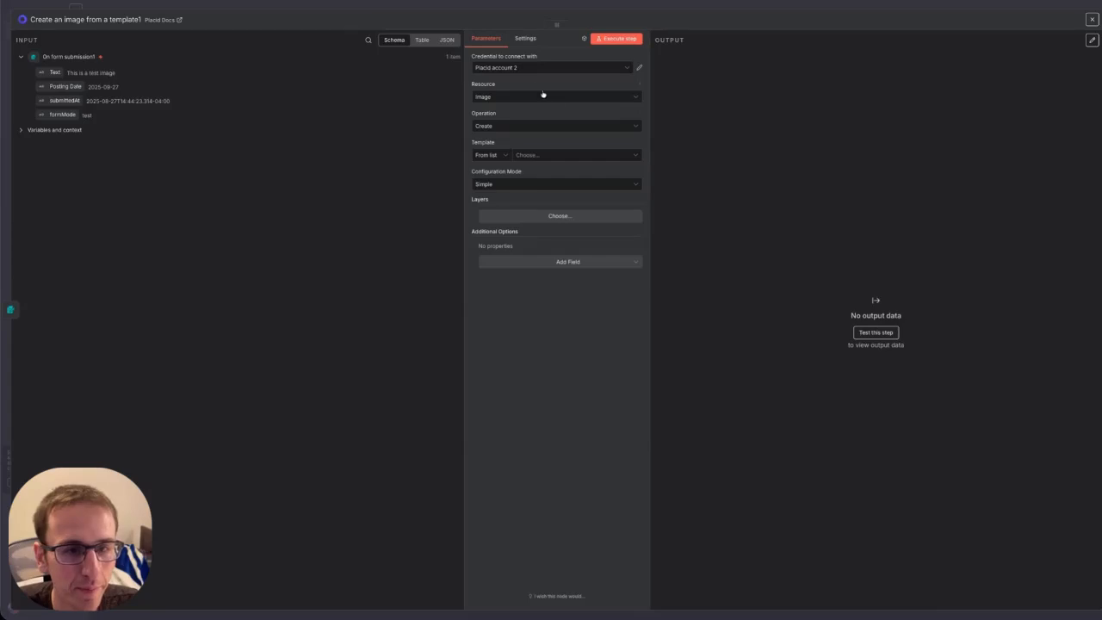
pyautogui.click(626, 69)
# In Placid, accept cookies and copy the API token from the Text Images n8n integration.
pyautogui.click(542, 136)
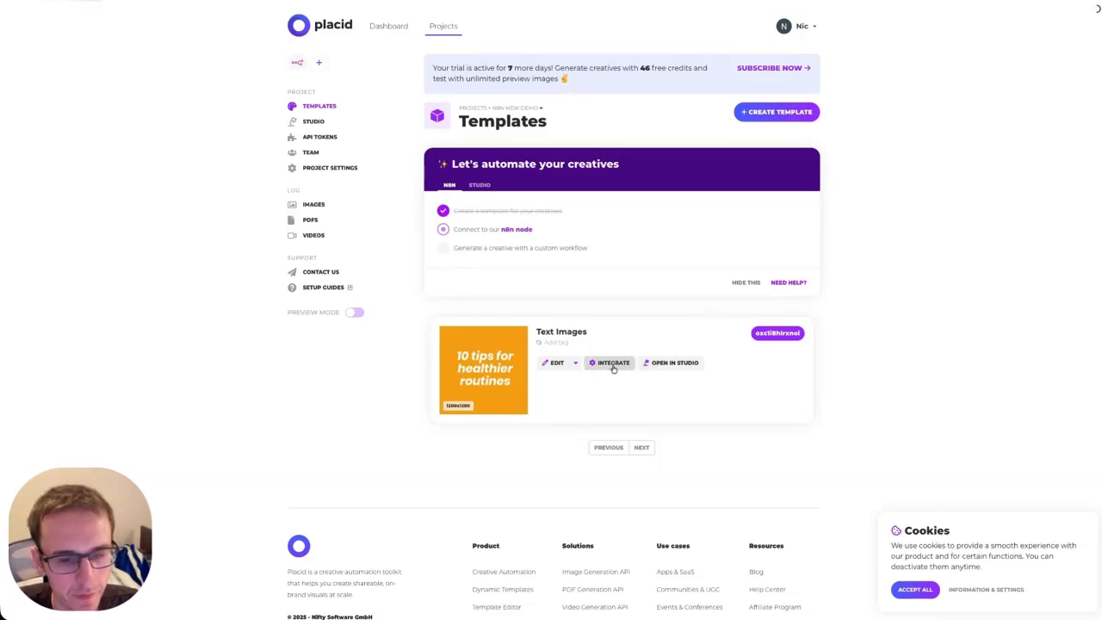
pyautogui.click(916, 589)
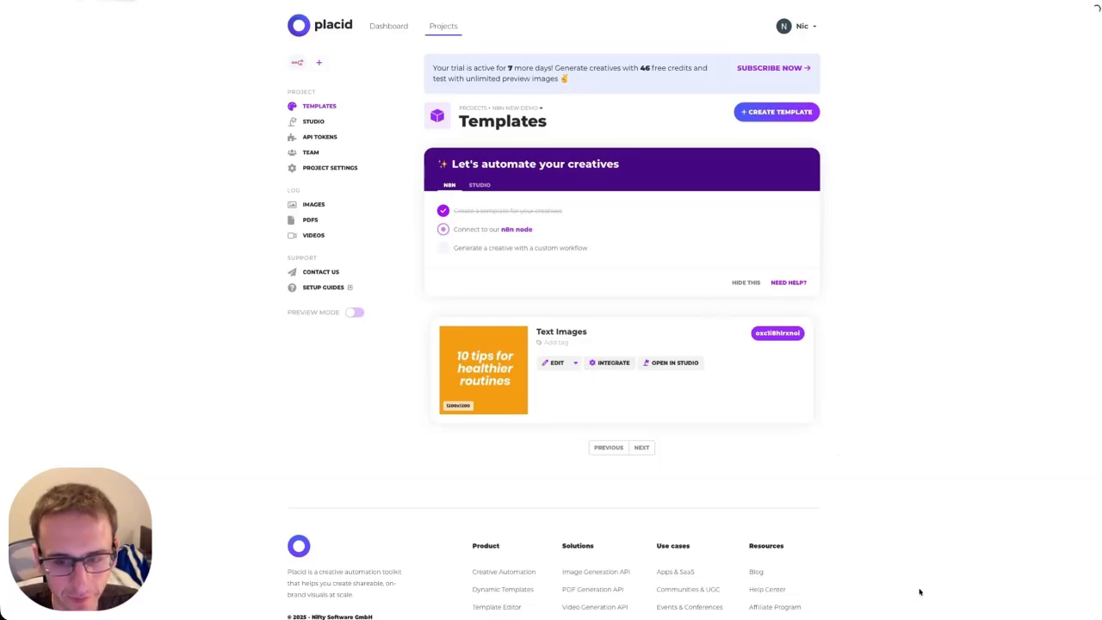
pyautogui.click(614, 362)
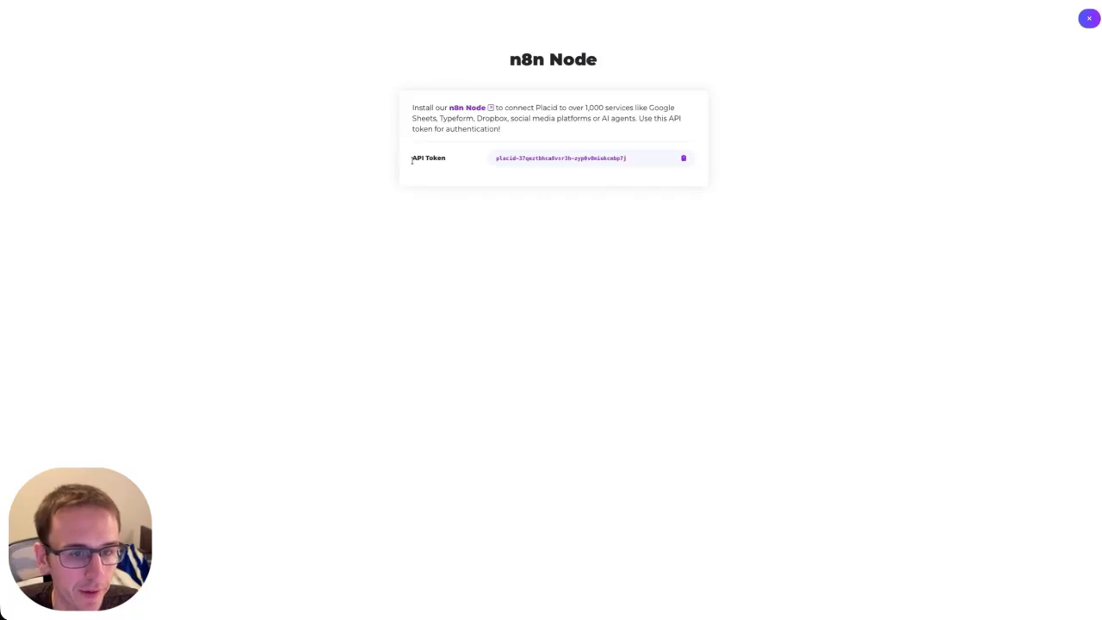
pyautogui.click(682, 160)
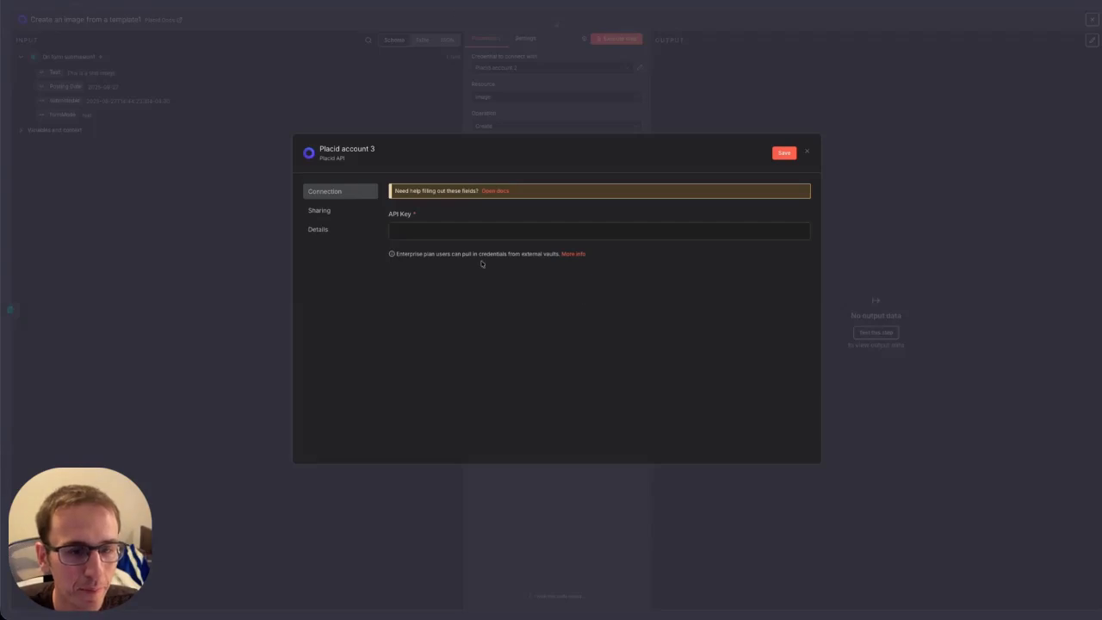
# Save a Placid credential with the pasted API token and choose the Text Images template.
pyautogui.click(423, 232)
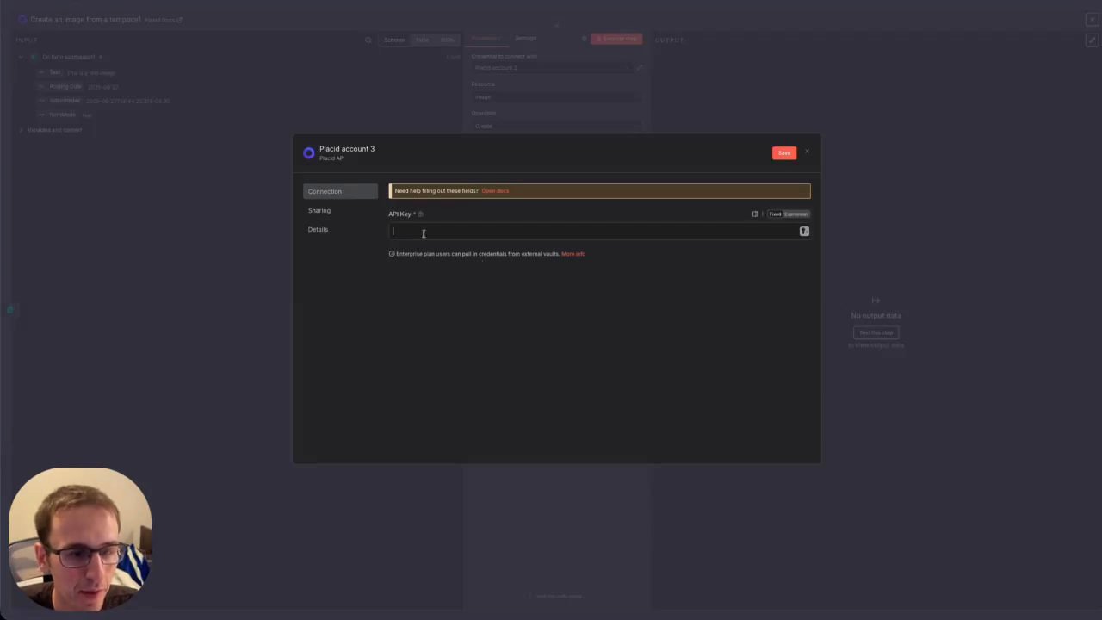
pyautogui.hotkey('ctrl', 'v')
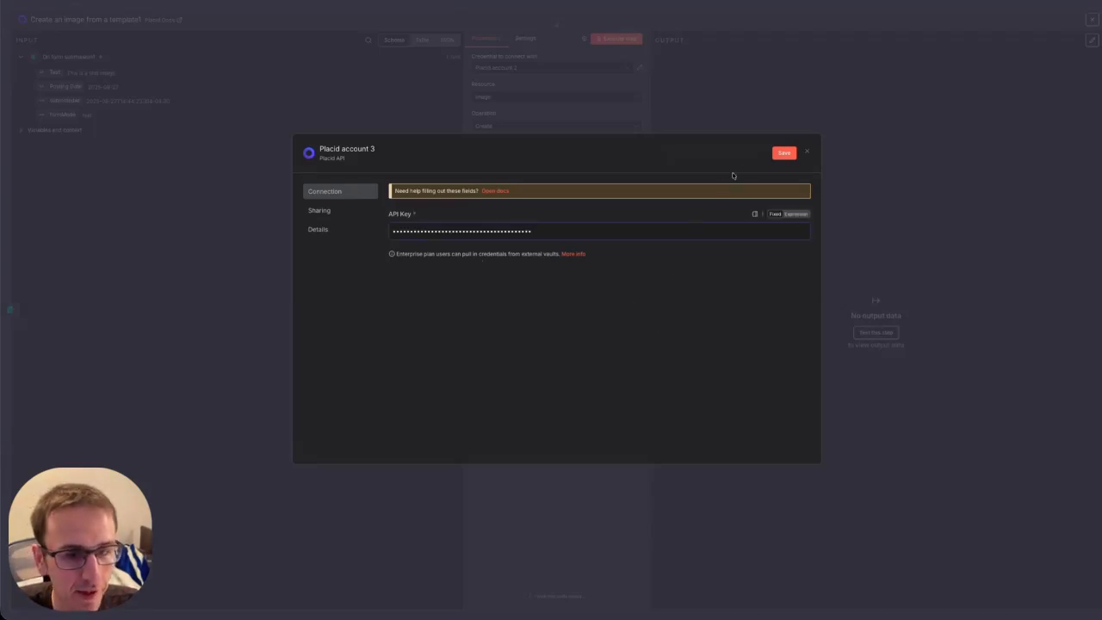
pyautogui.click(780, 157)
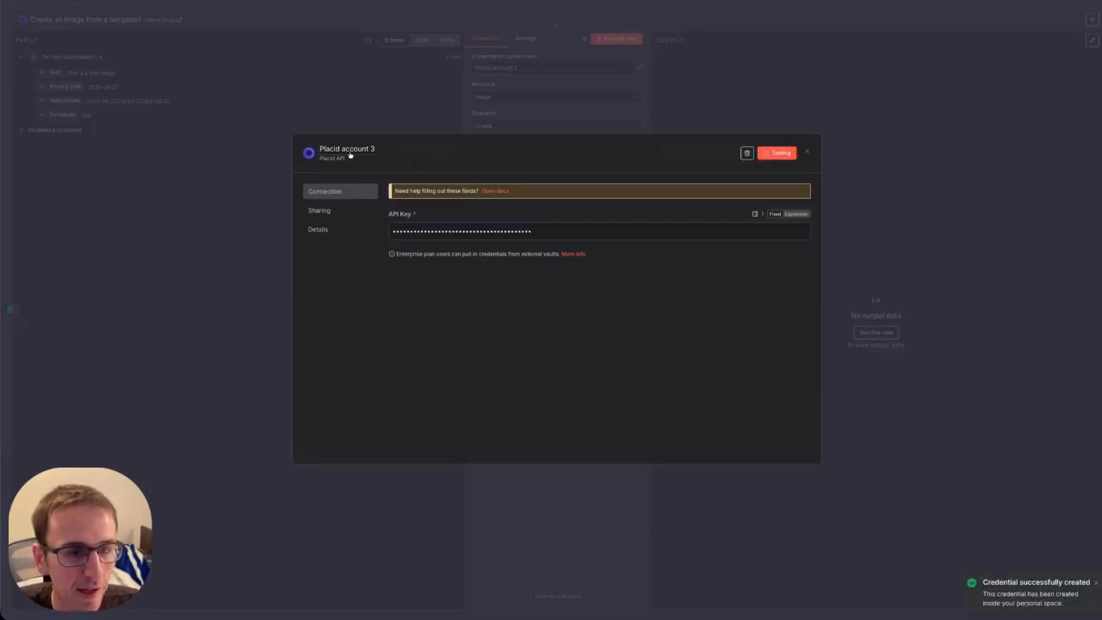
pyautogui.click(808, 153)
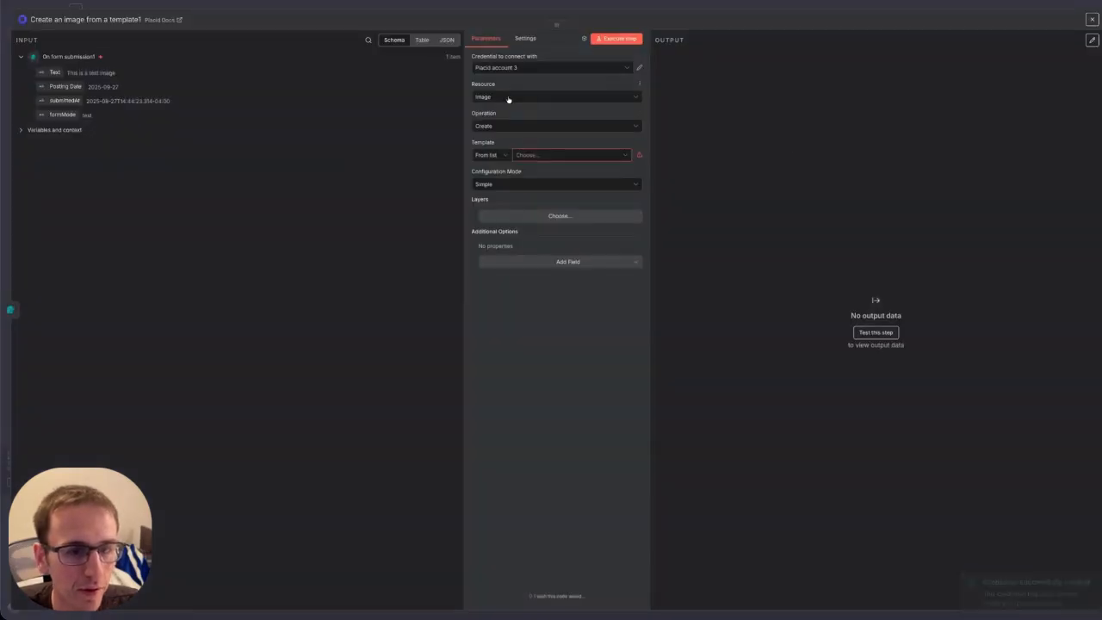
pyautogui.click(541, 156)
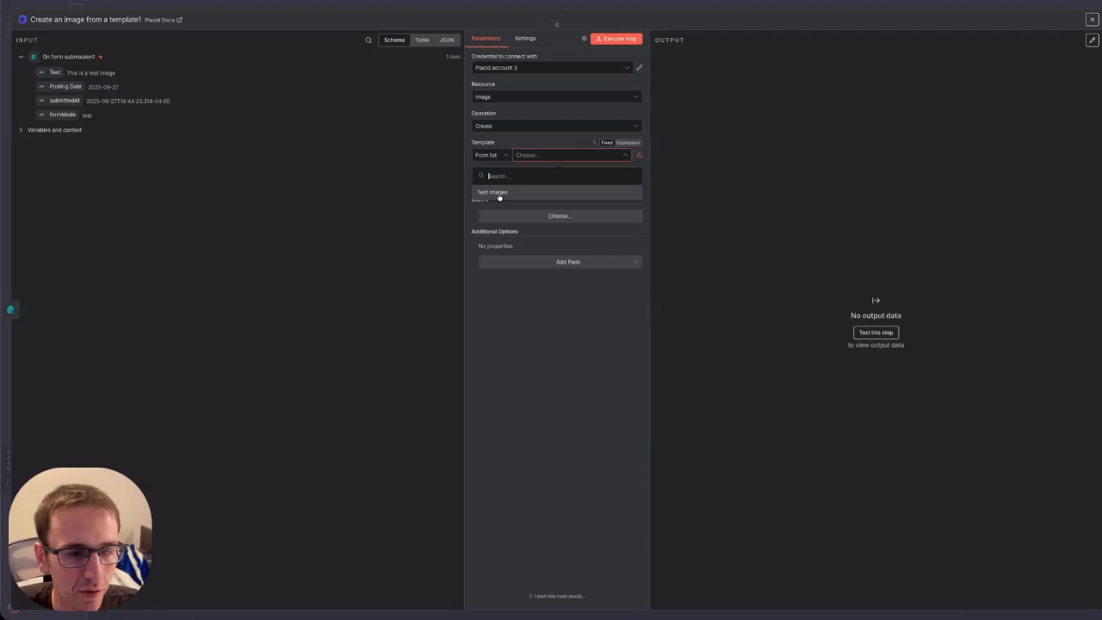
pyautogui.click(492, 194)
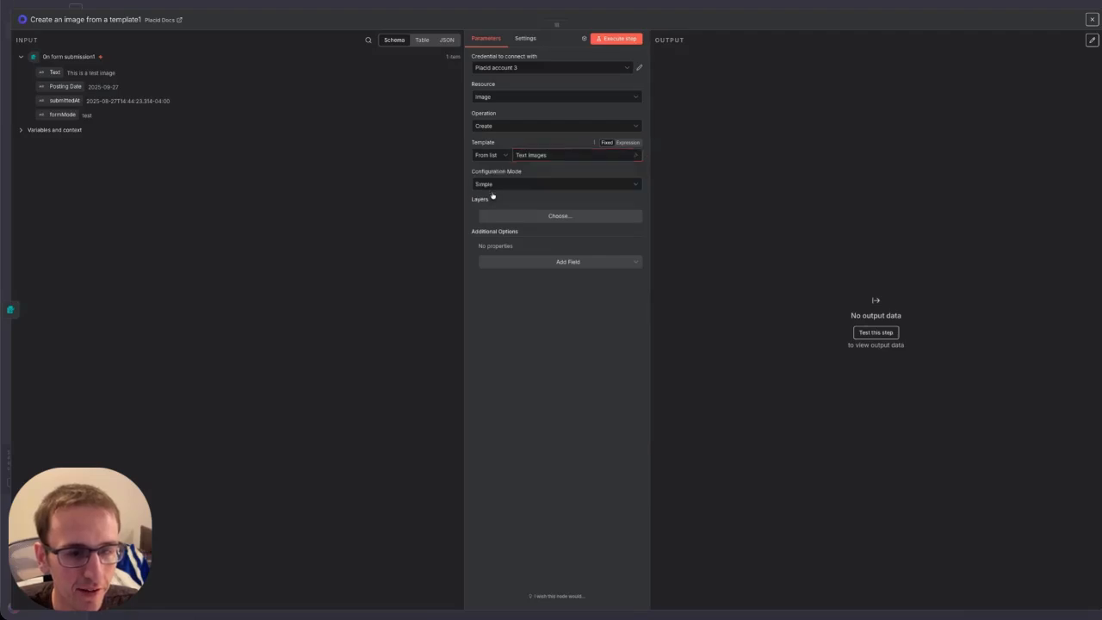
# Add the title (text) layer with property TEXT: Text Content.
pyautogui.click(526, 217)
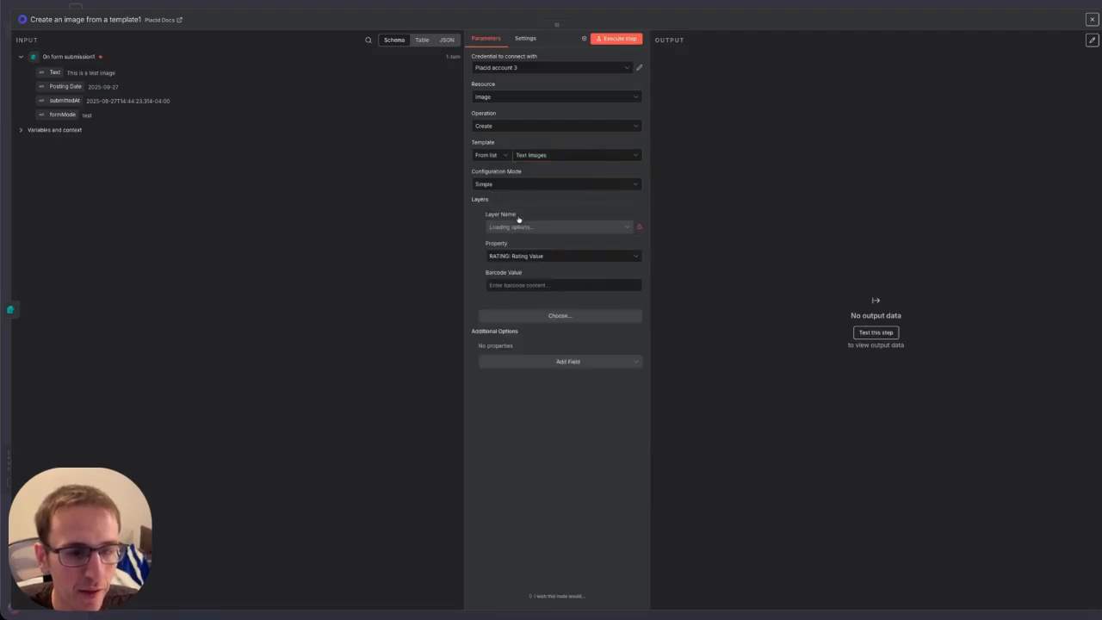
pyautogui.click(548, 230)
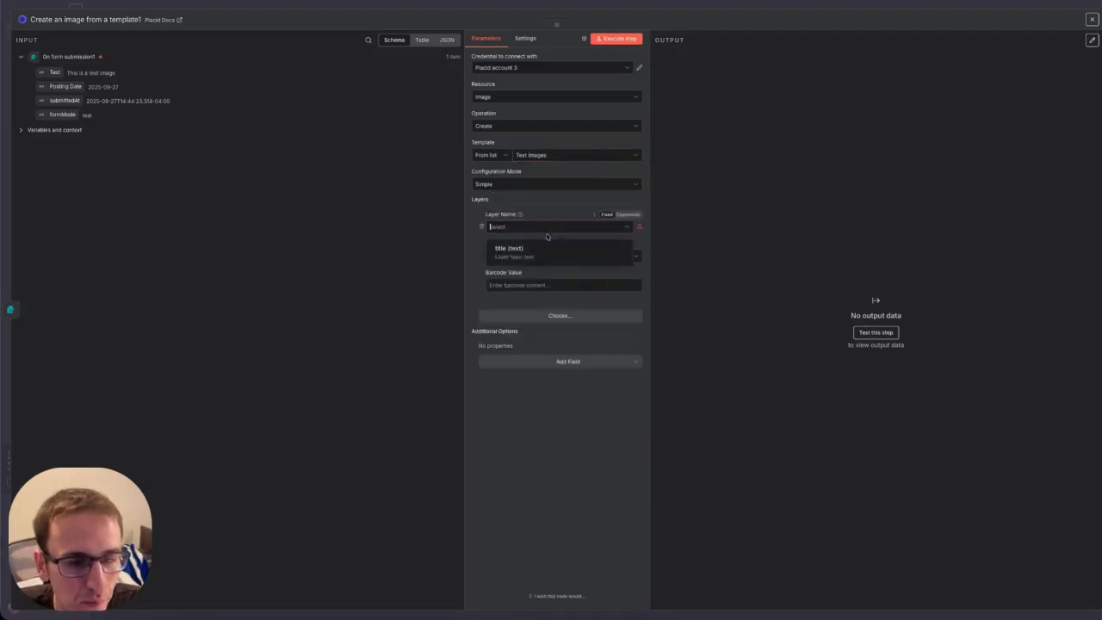
pyautogui.click(525, 258)
pyautogui.click(523, 258)
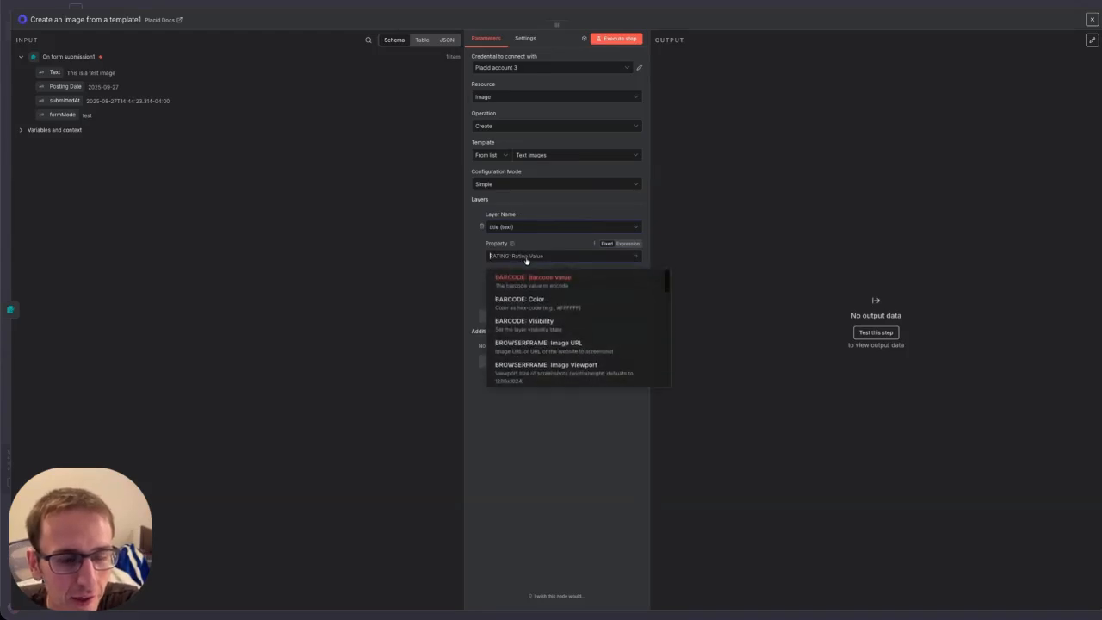
pyautogui.scroll(2, 561, 313)
pyautogui.scroll(-2, 563, 319)
pyautogui.scroll(-5, 563, 319)
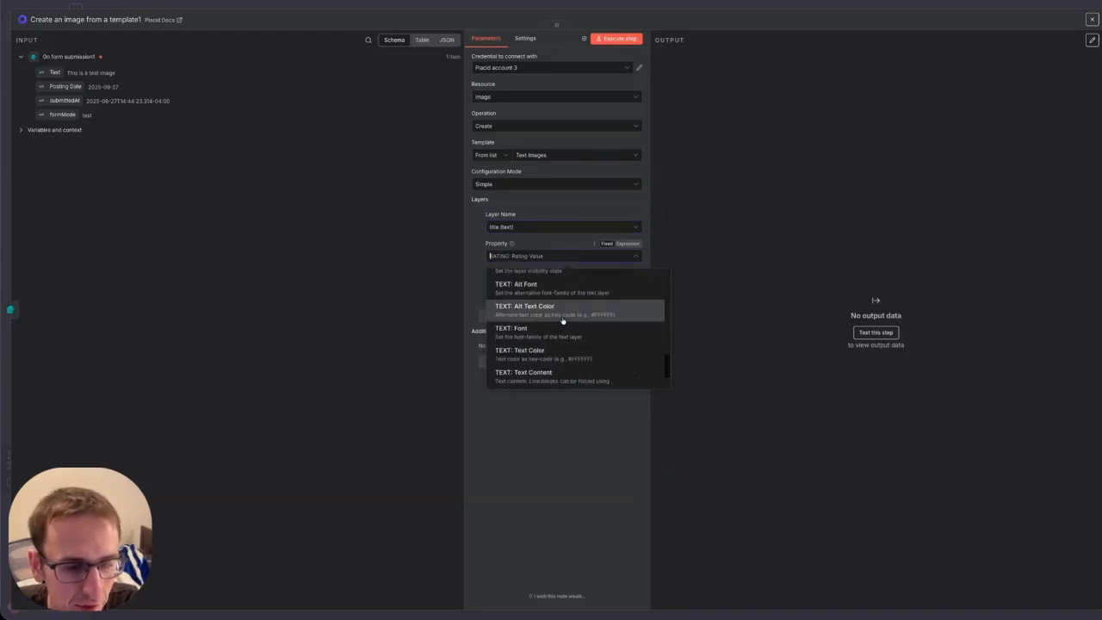
pyautogui.scroll(1, 560, 344)
pyautogui.scroll(-2, 561, 349)
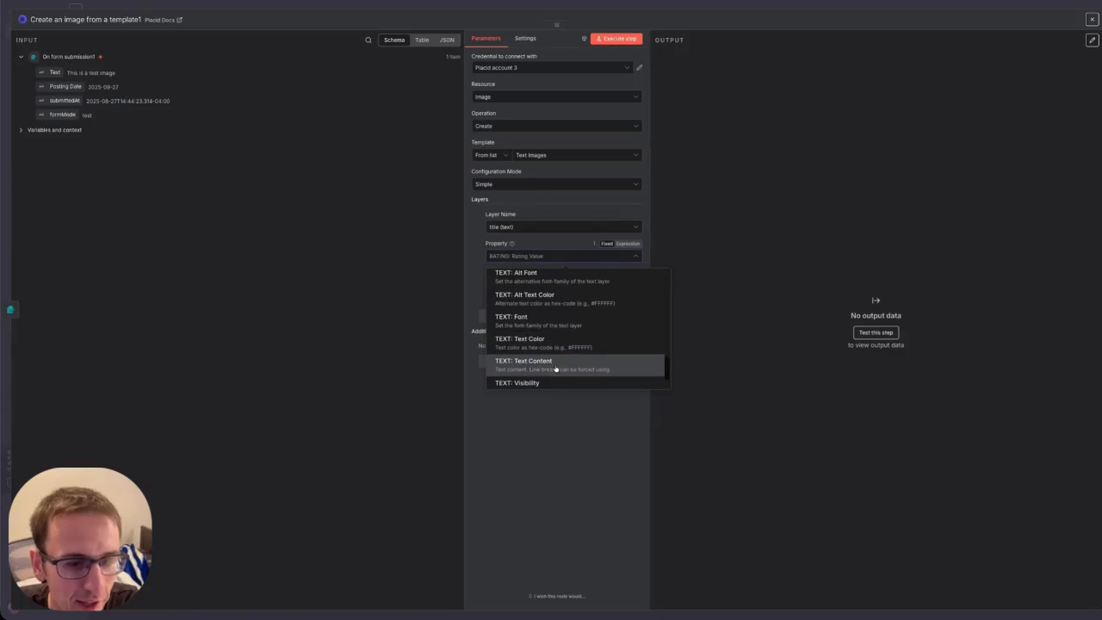
pyautogui.scroll(1, 555, 369)
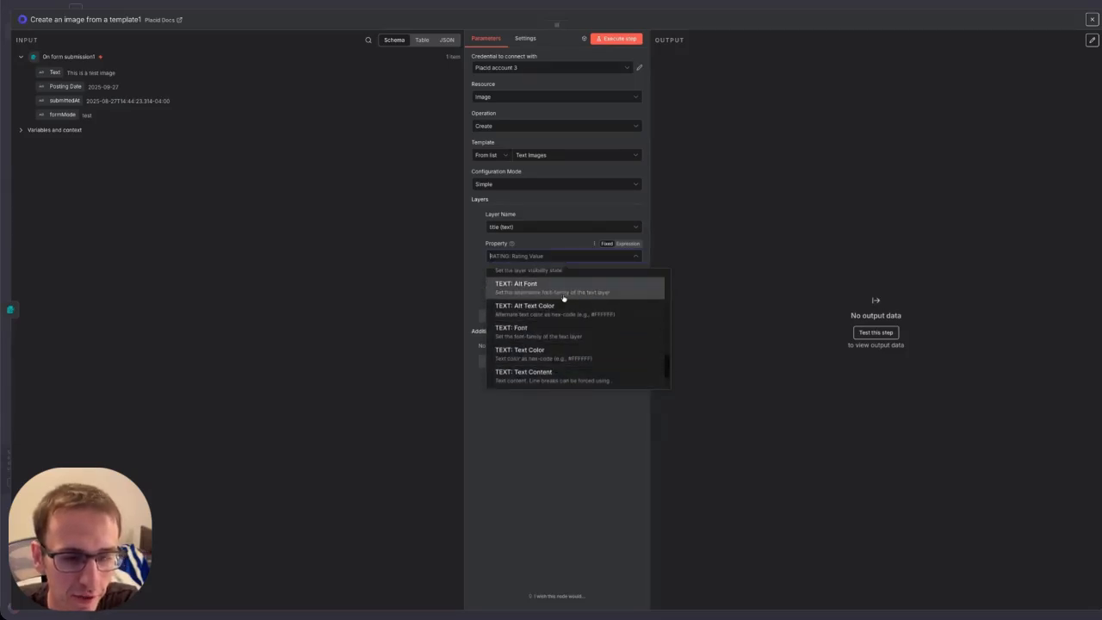
pyautogui.scroll(-2, 566, 356)
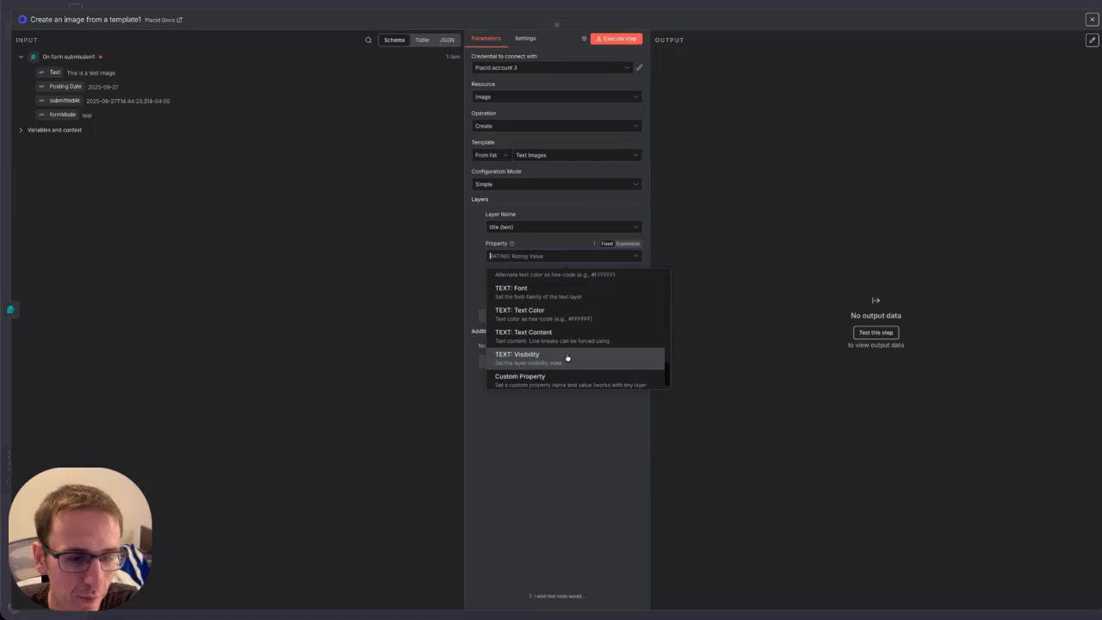
pyautogui.scroll(-1, 567, 356)
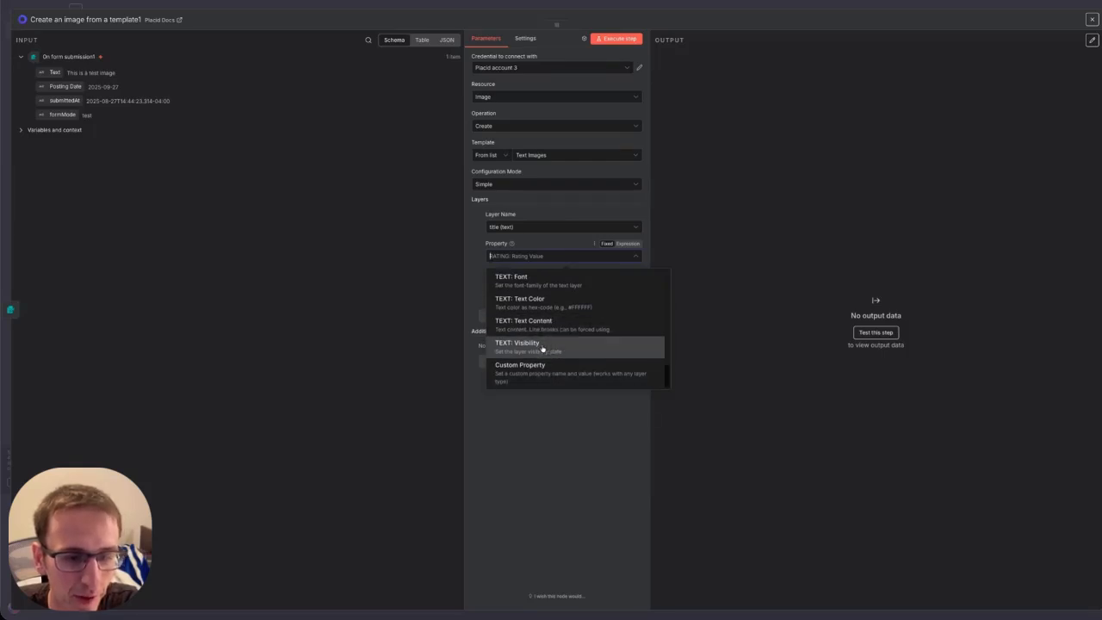
pyautogui.click(547, 329)
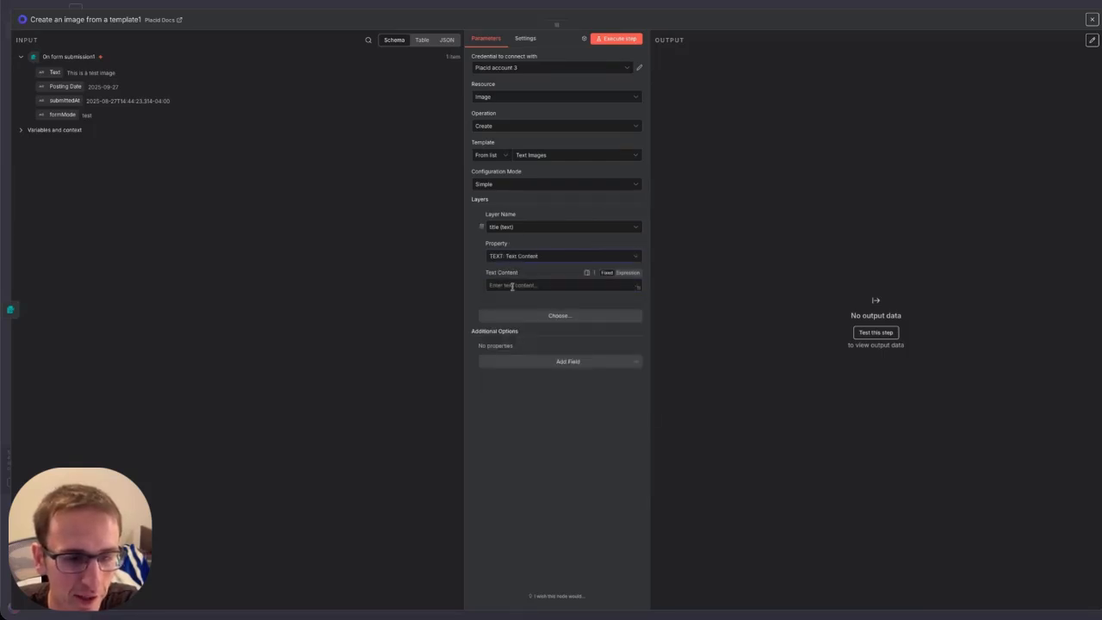
# Map {{ $json.Text }} into Text Content and run the Placid node to get the image_url.
pyautogui.moveTo(63, 79); pyautogui.dragTo(586, 286)
pyautogui.click(550, 416)
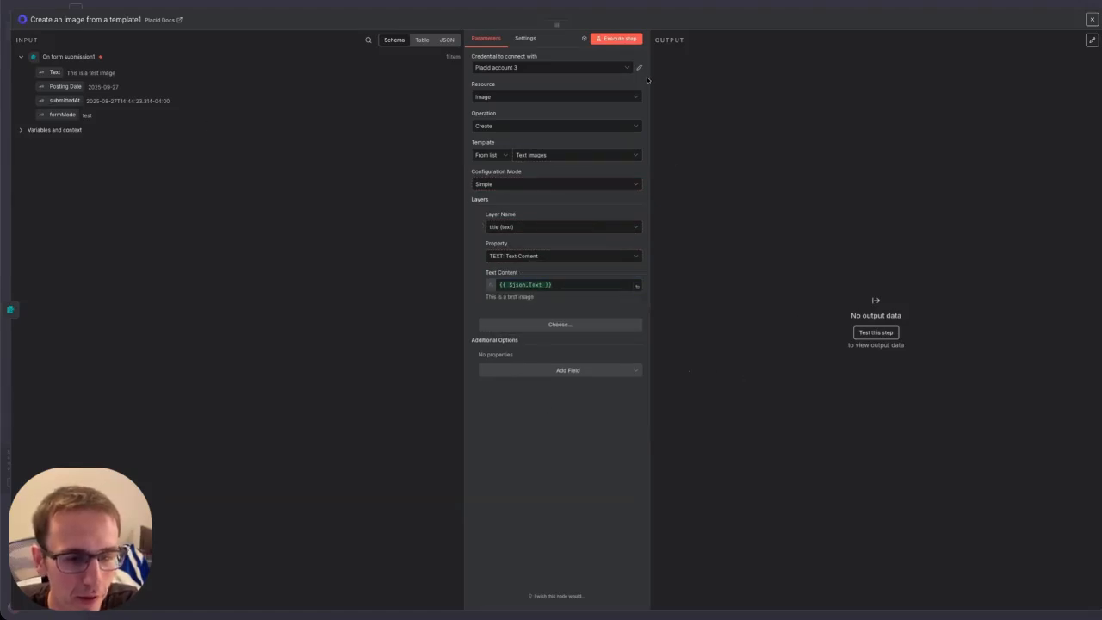
pyautogui.click(617, 42)
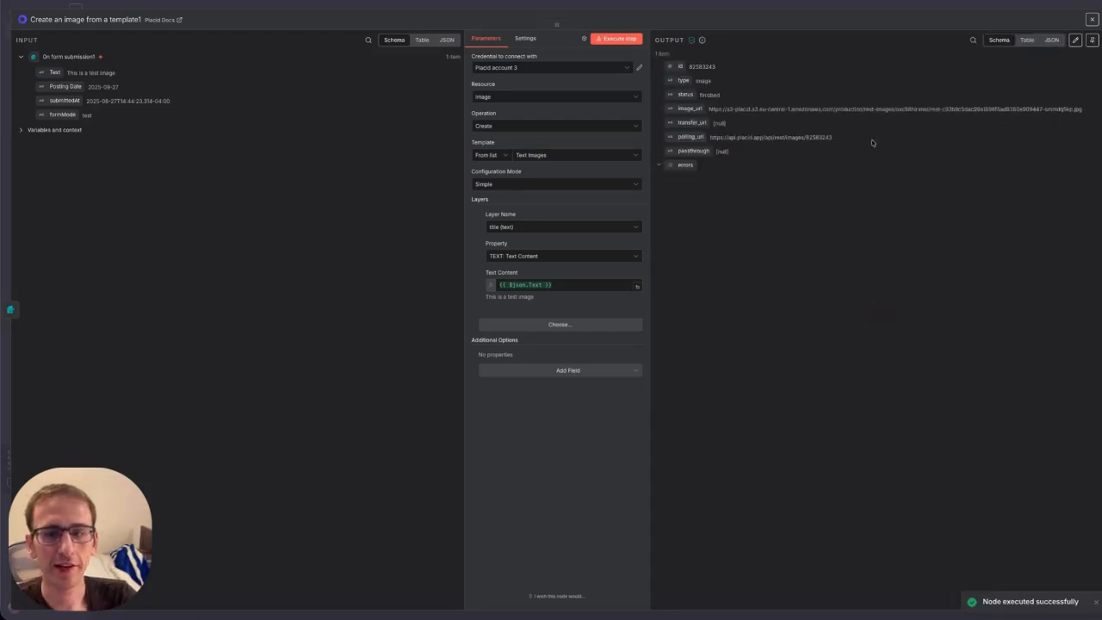
pyautogui.doubleClick(708, 109)
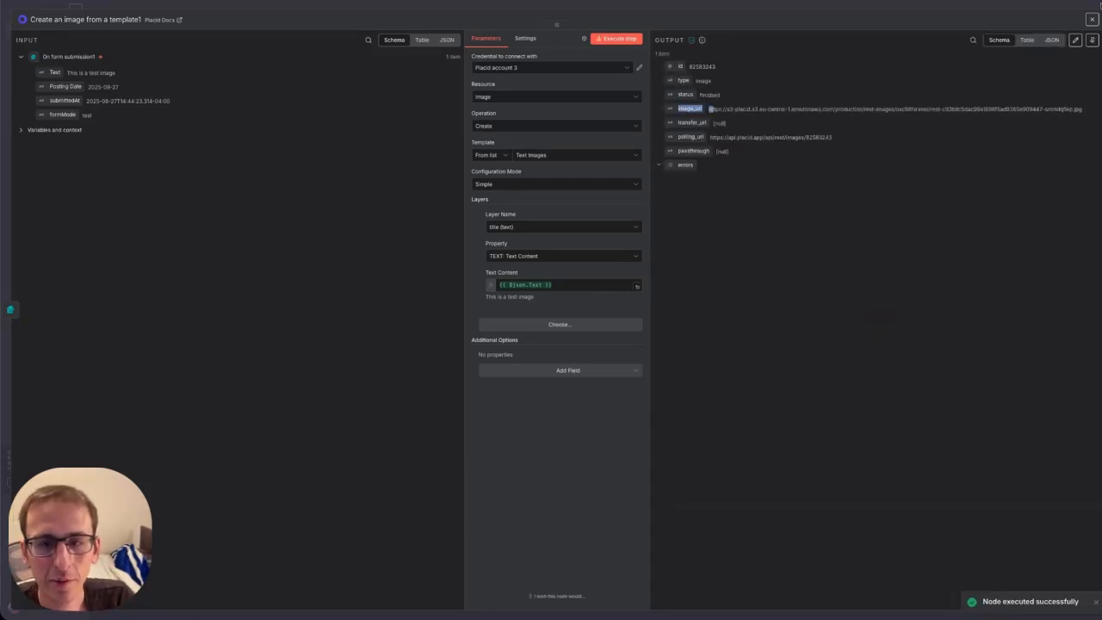
pyautogui.click(1092, 19)
# Add an HTTP Request node that GETs {{ $json.image_url }}, returning a 104 kB jpg.
pyautogui.click(451, 346)
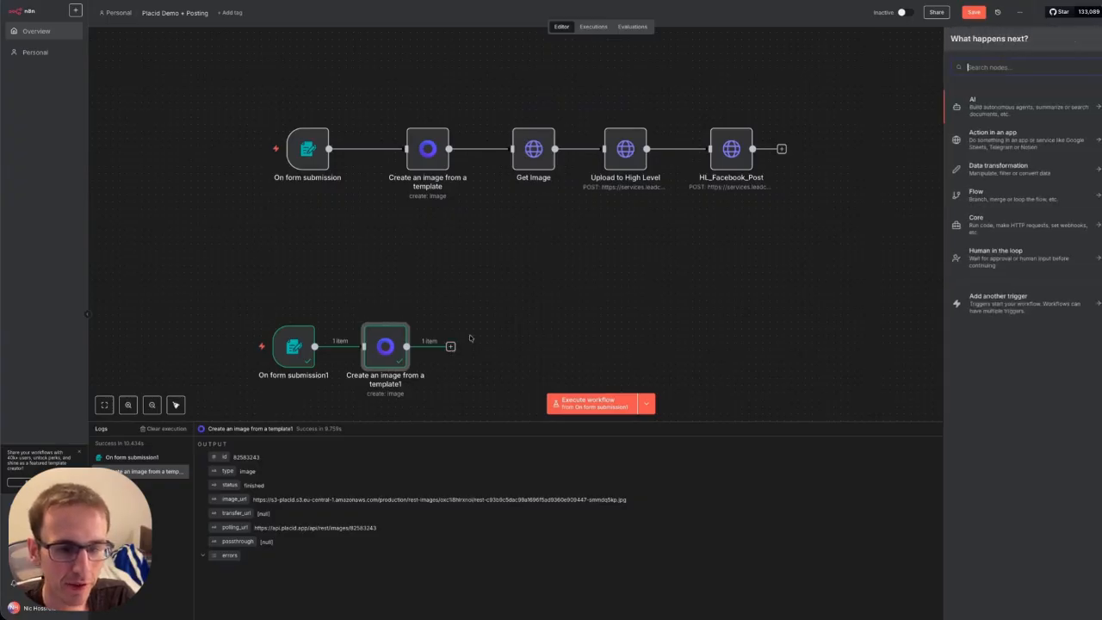
pyautogui.write('http')
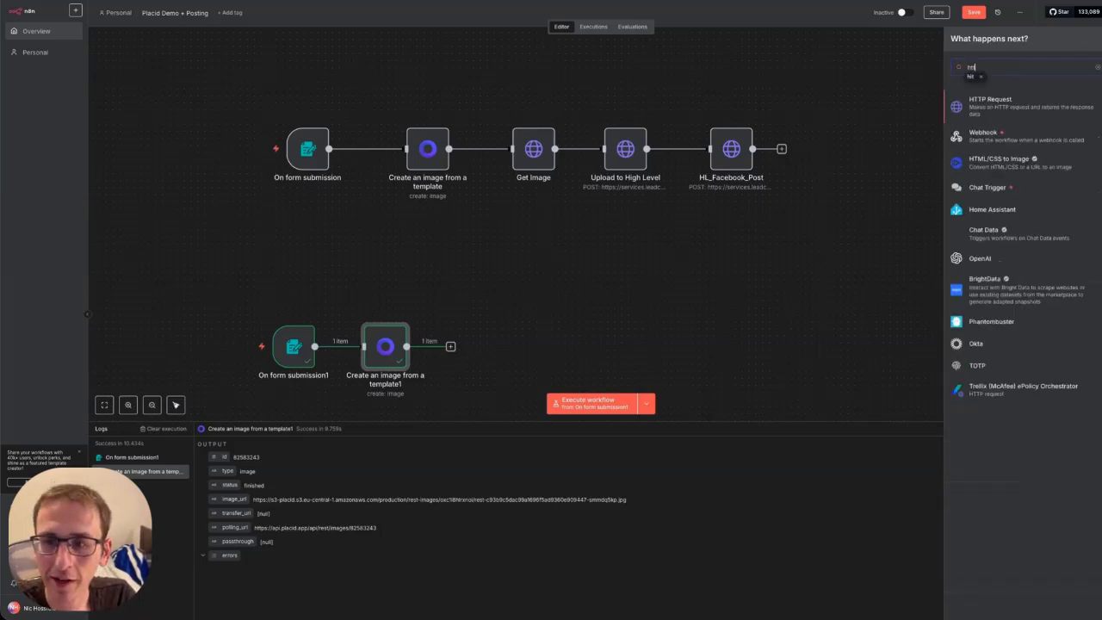
pyautogui.click(992, 102)
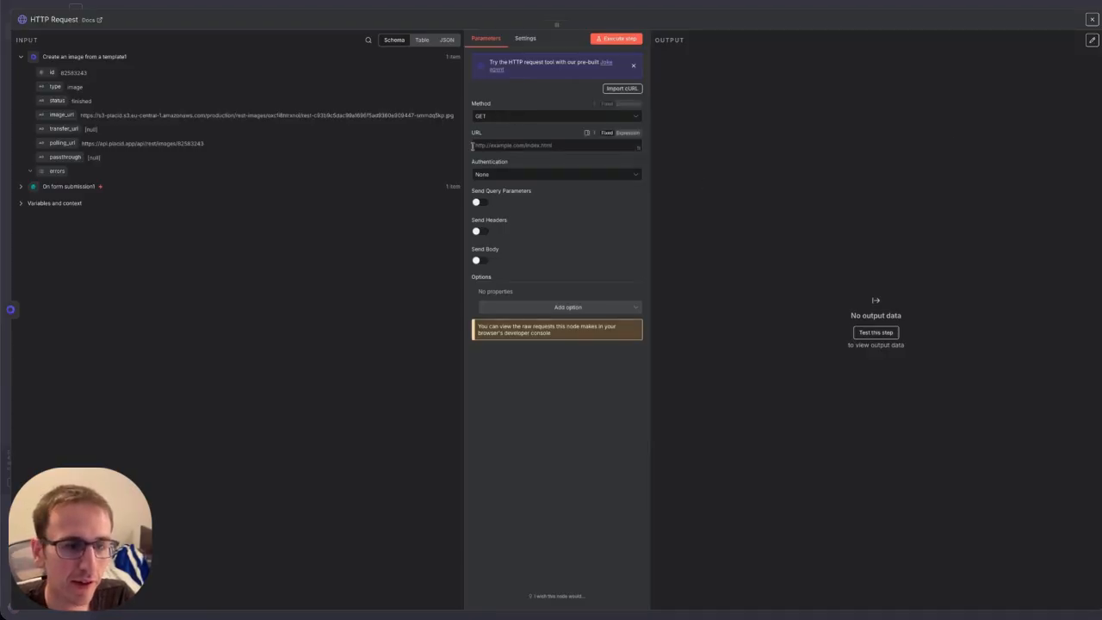
pyautogui.moveTo(49, 114); pyautogui.dragTo(501, 148)
pyautogui.click(629, 39)
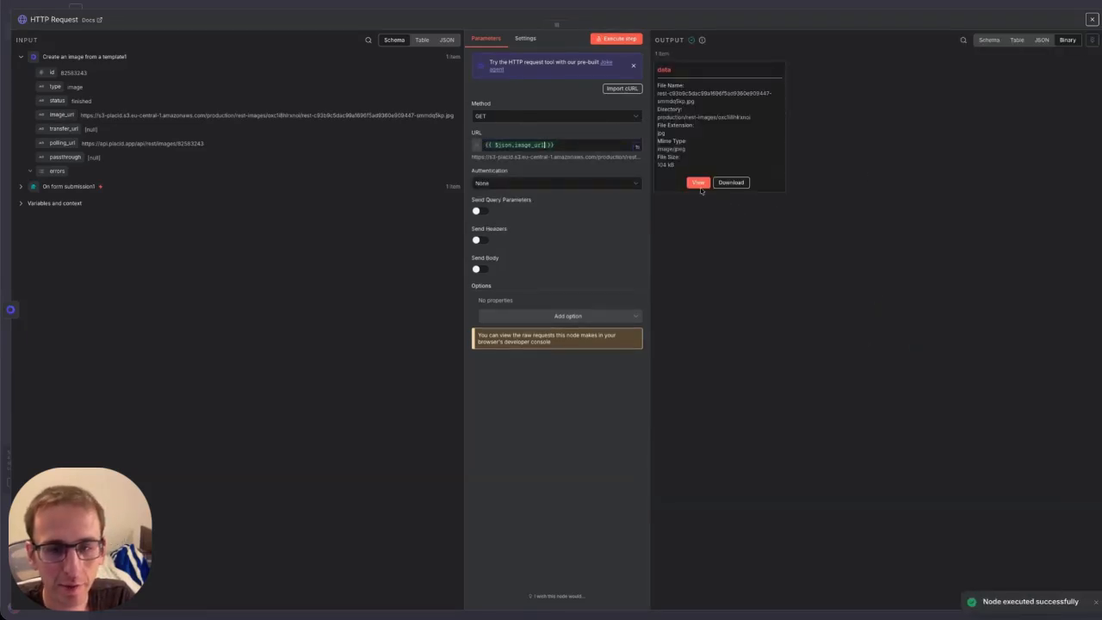
pyautogui.click(699, 183)
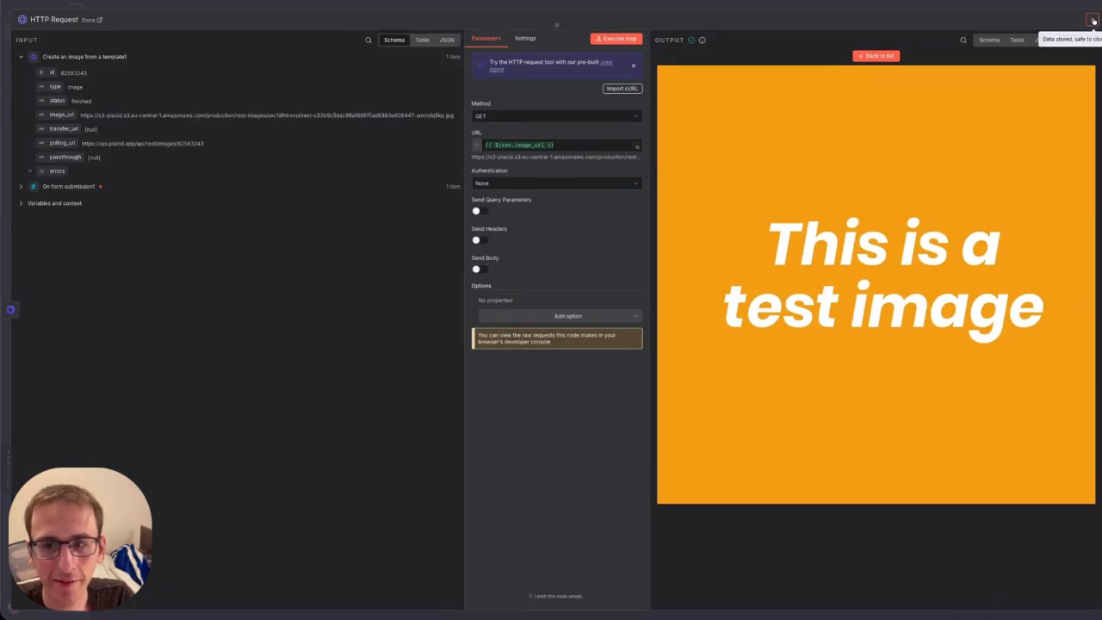
pyautogui.press('Escape')
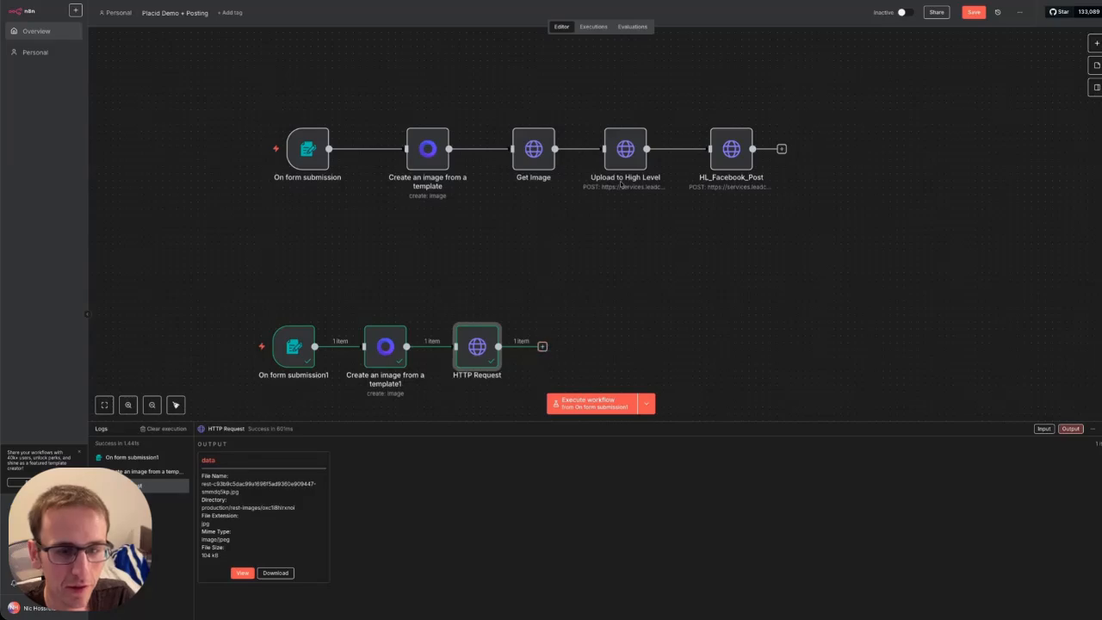
pyautogui.doubleClick(626, 150)
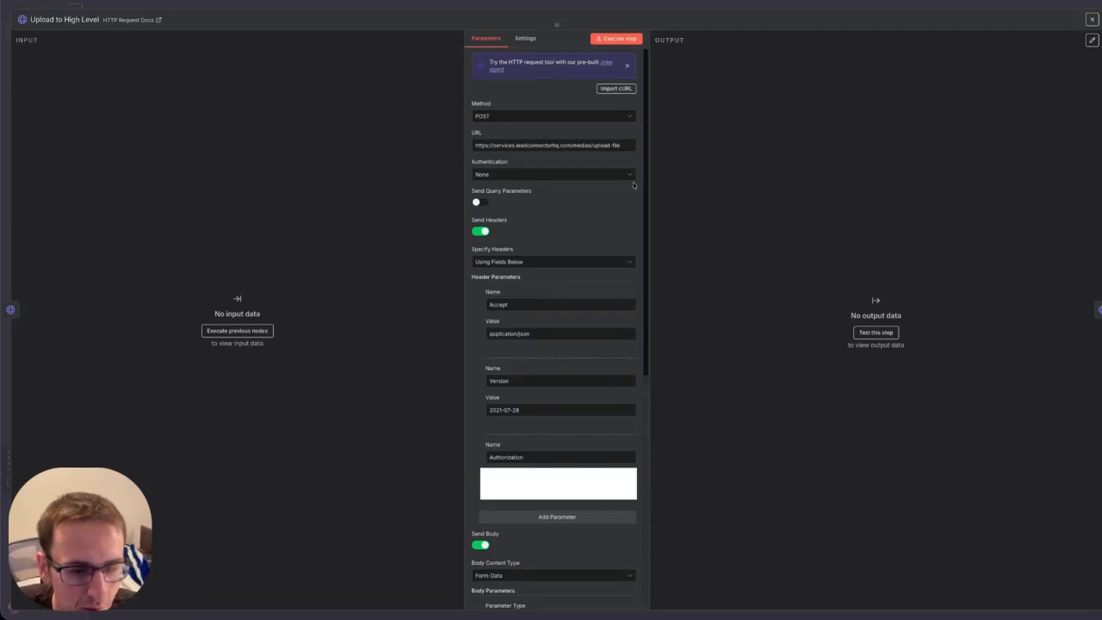
pyautogui.click(1092, 19)
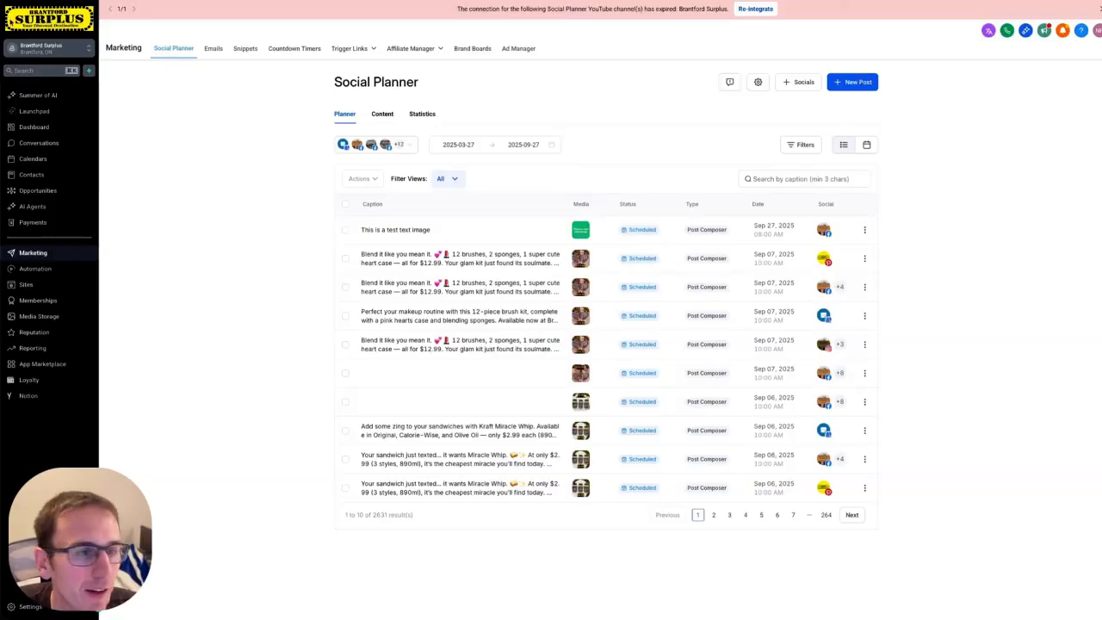
# Switch sub-account and start a new private integration named N8N in Settings.
pyautogui.click(48, 50)
pyautogui.click(163, 119)
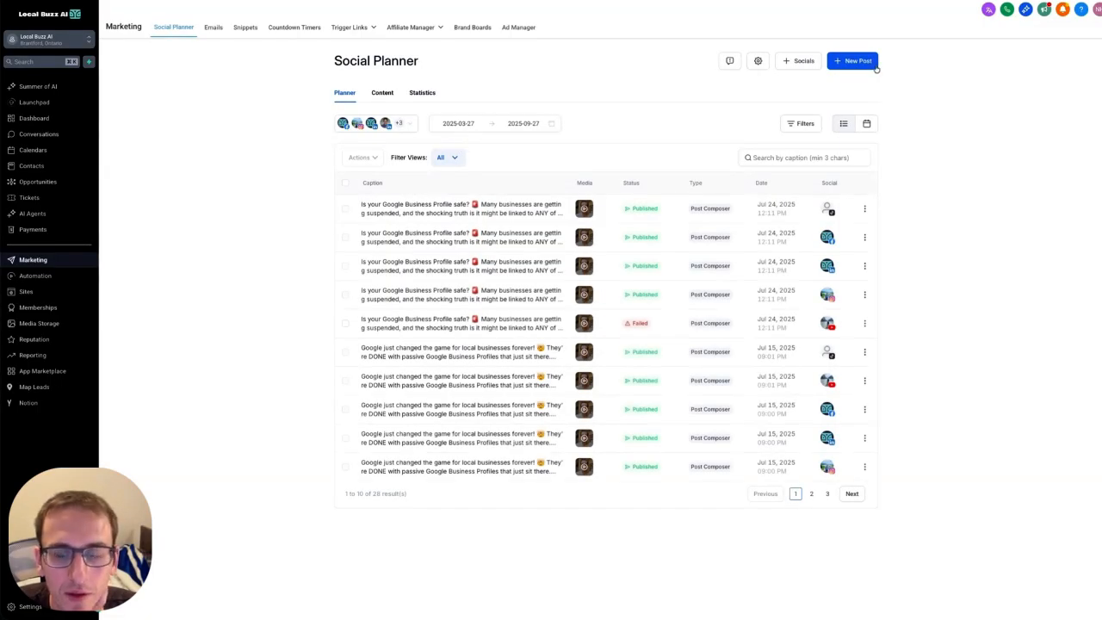
pyautogui.click(30, 607)
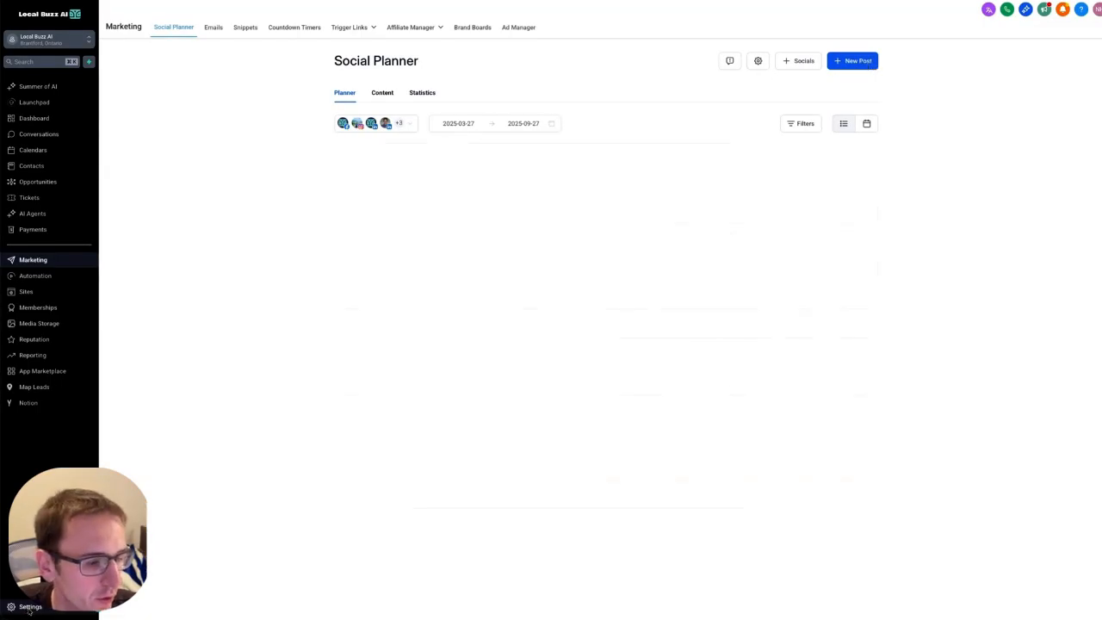
pyautogui.click(41, 457)
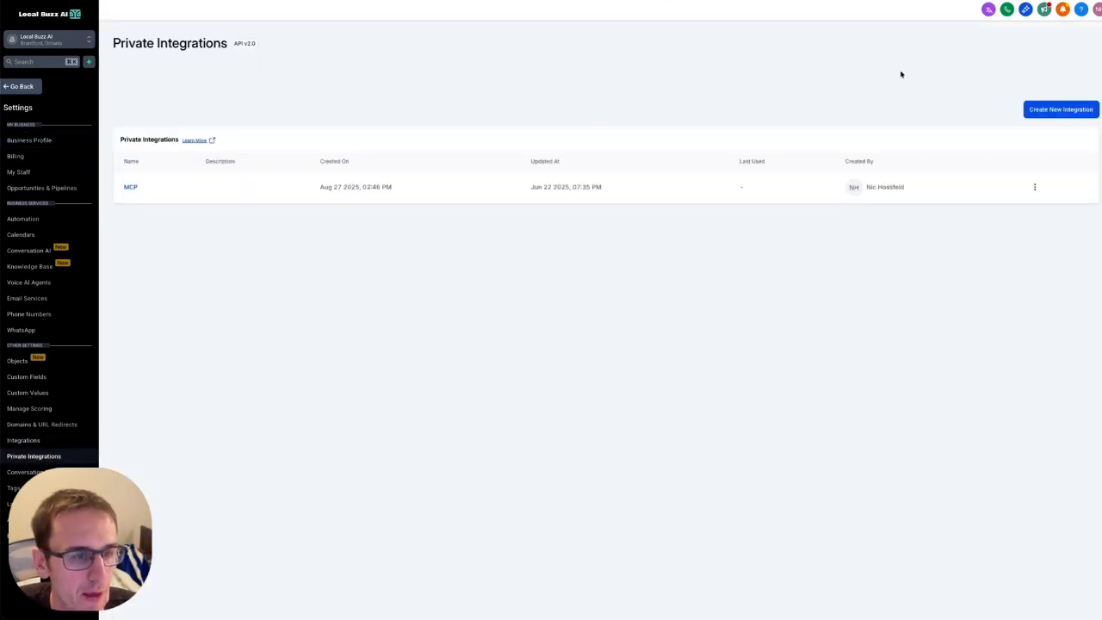
pyautogui.click(1039, 112)
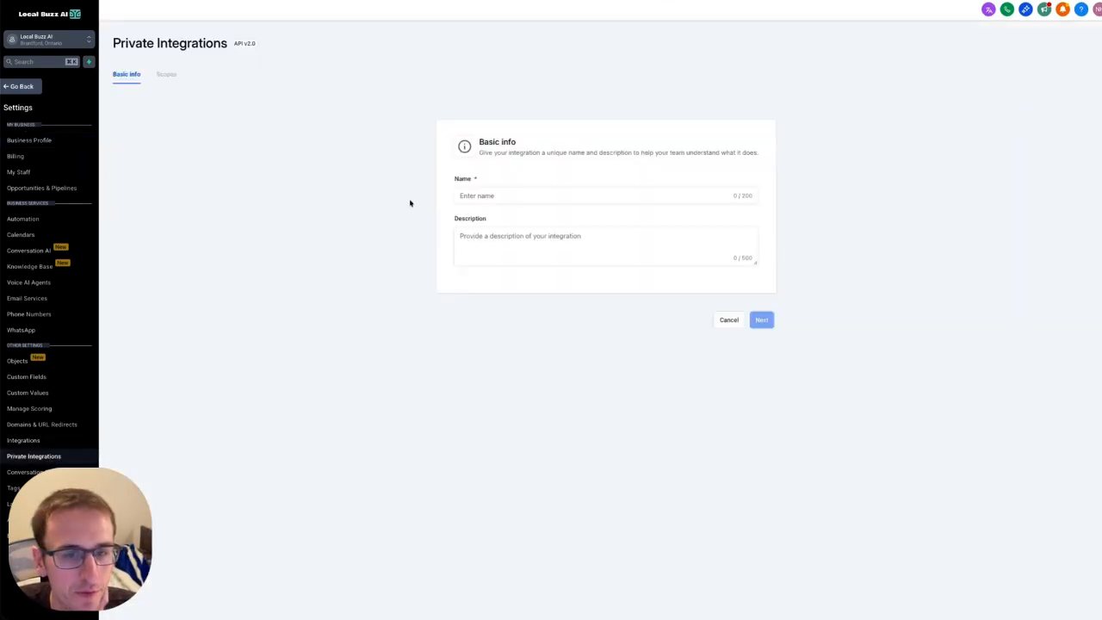
pyautogui.click(506, 194)
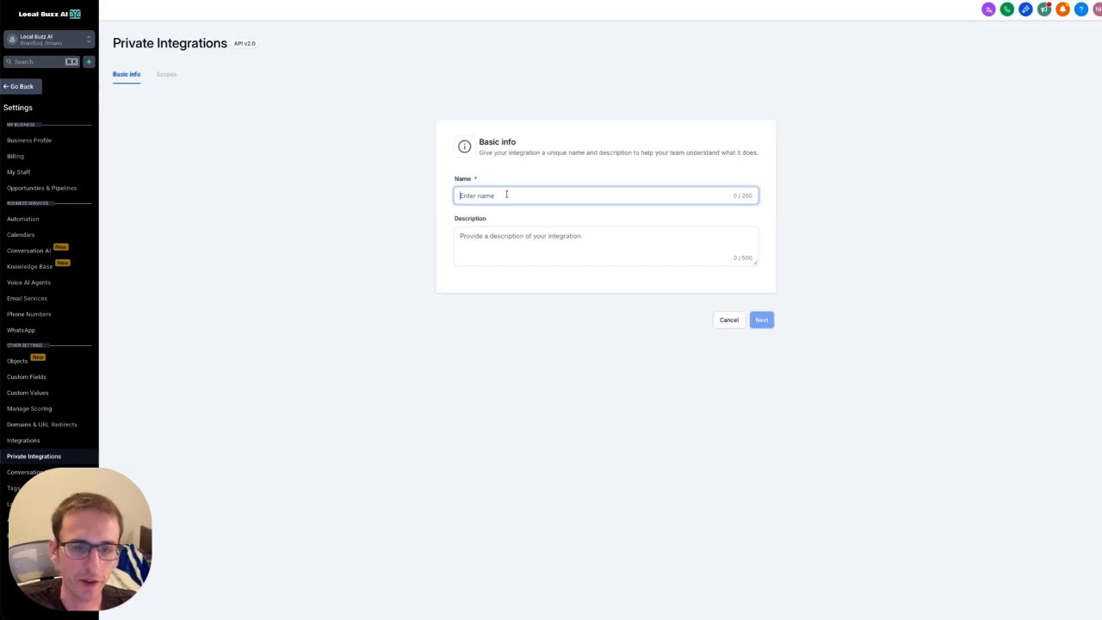
pyautogui.write('N8N')
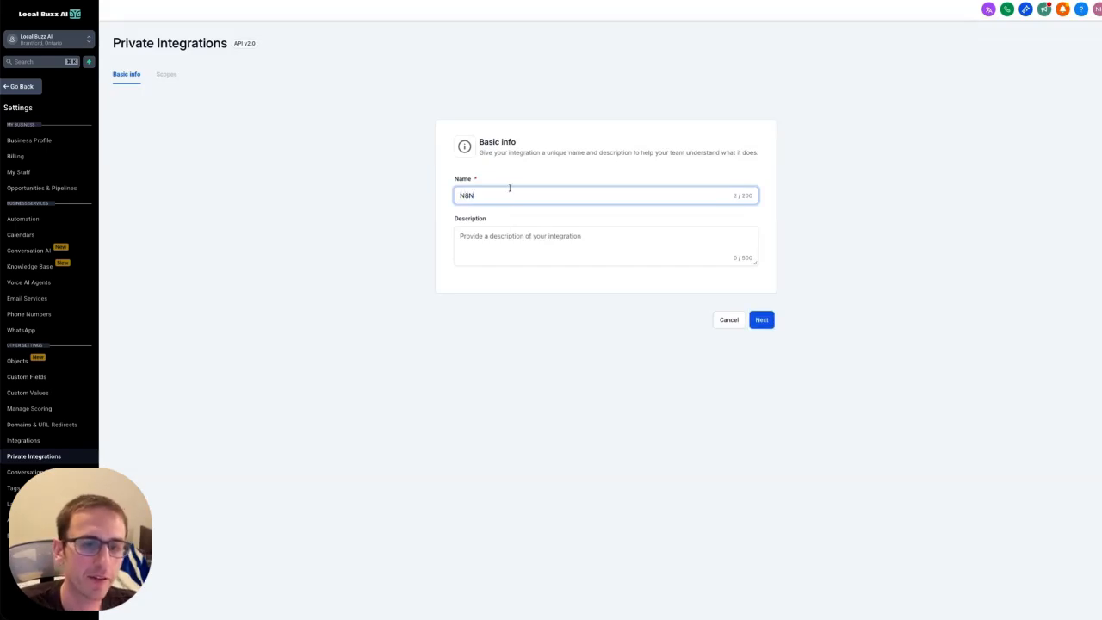
pyautogui.click(759, 321)
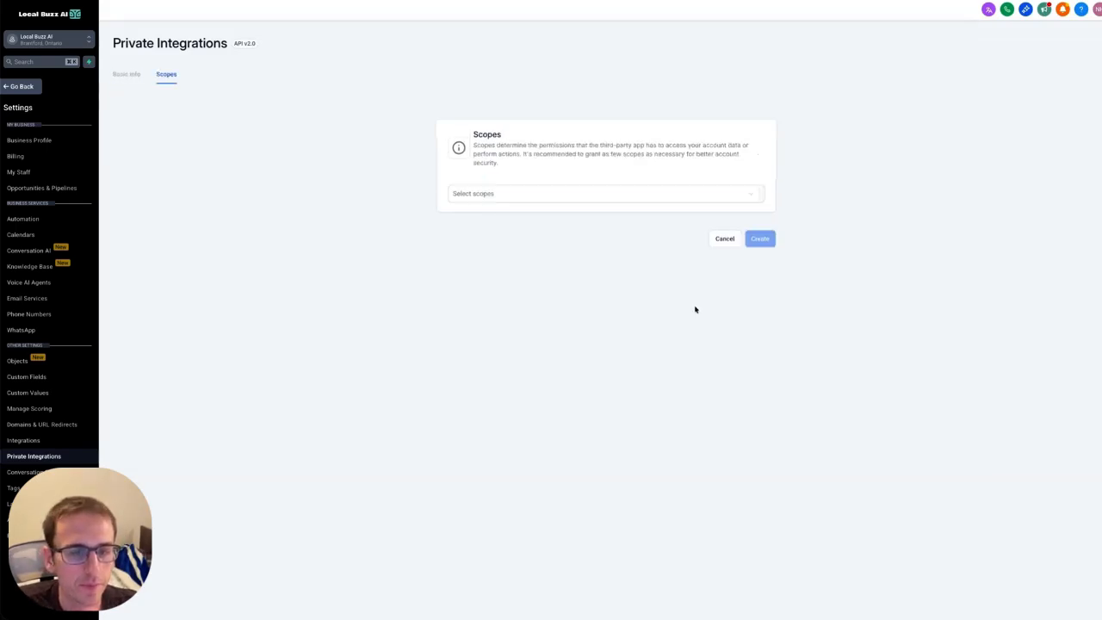
# Grant View/Edit Social Media Posts, Accounts and CSV, plus View Categories and Tags scopes.
pyautogui.click(558, 196)
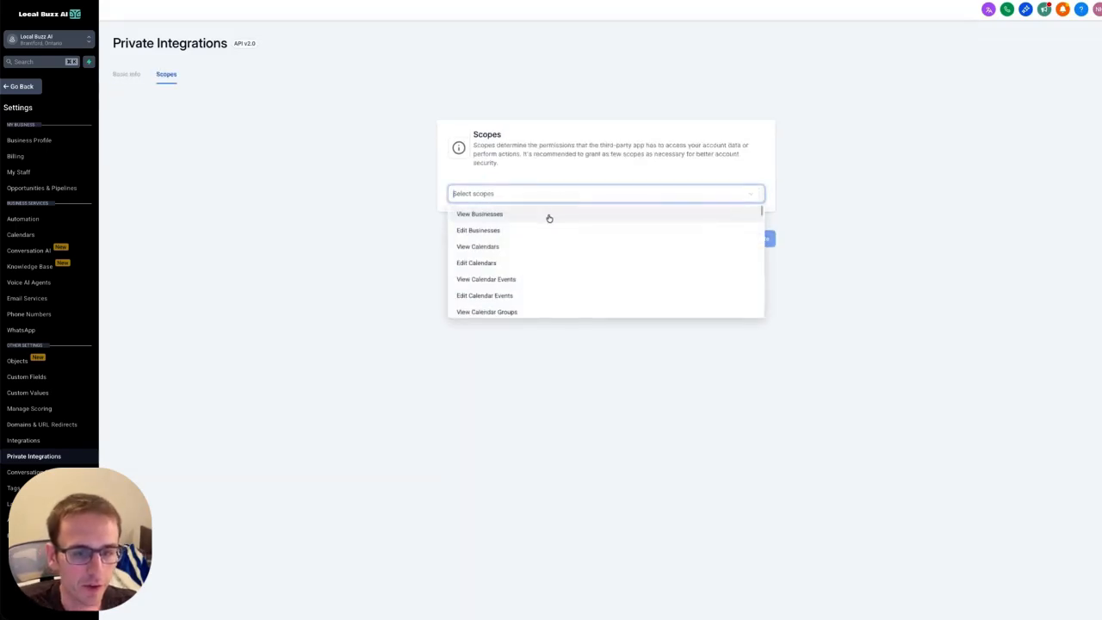
pyautogui.write('social')
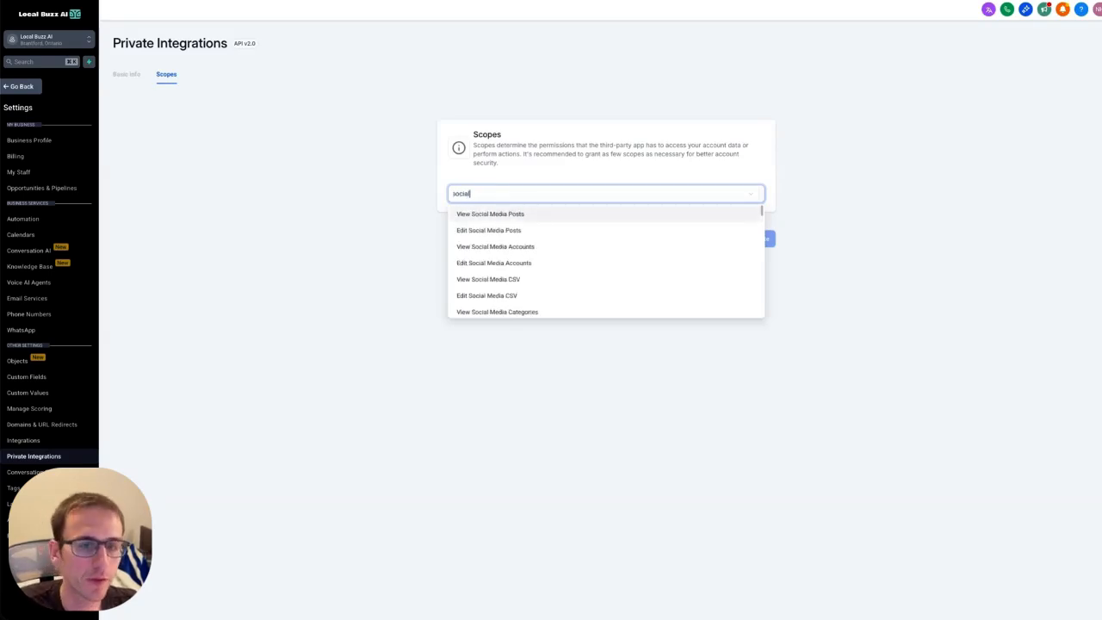
pyautogui.click(497, 214)
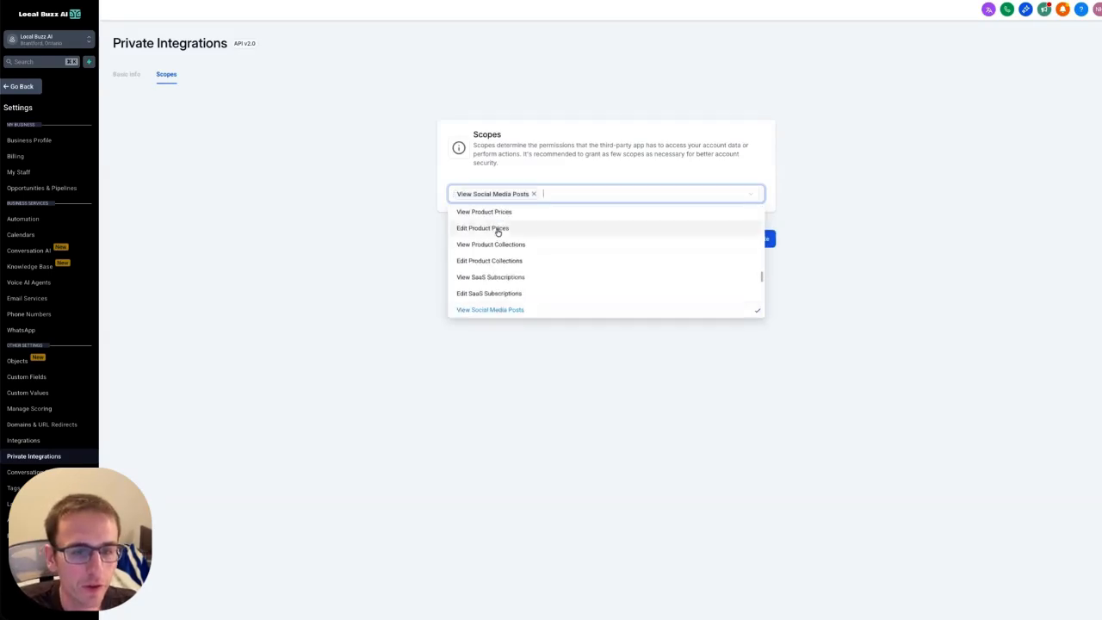
pyautogui.scroll(-3, 501, 277)
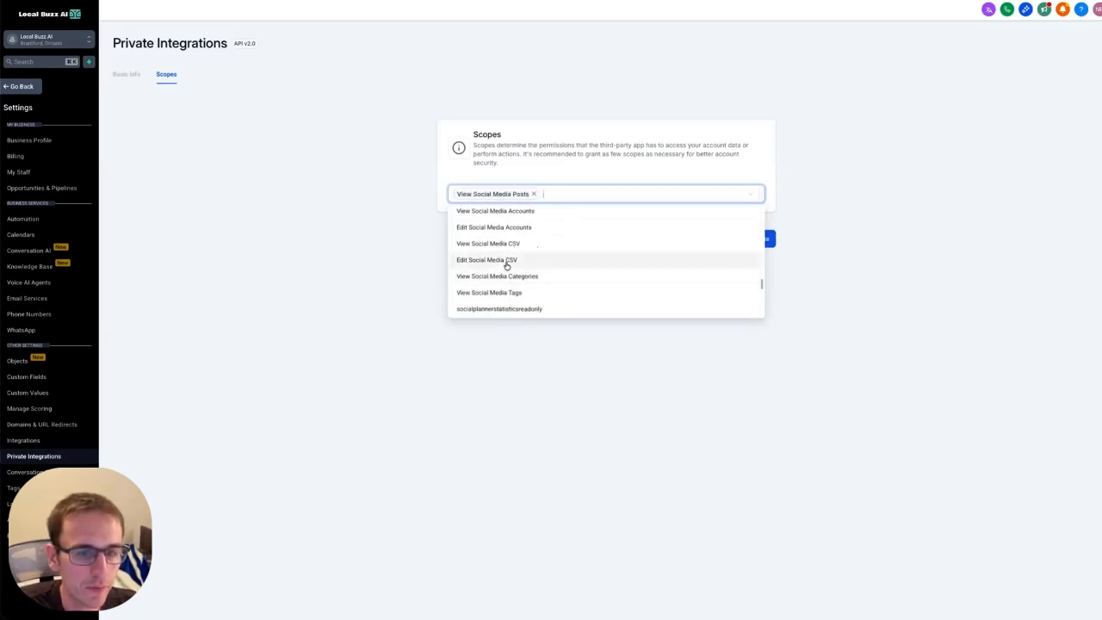
pyautogui.scroll(1, 506, 265)
pyautogui.click(499, 229)
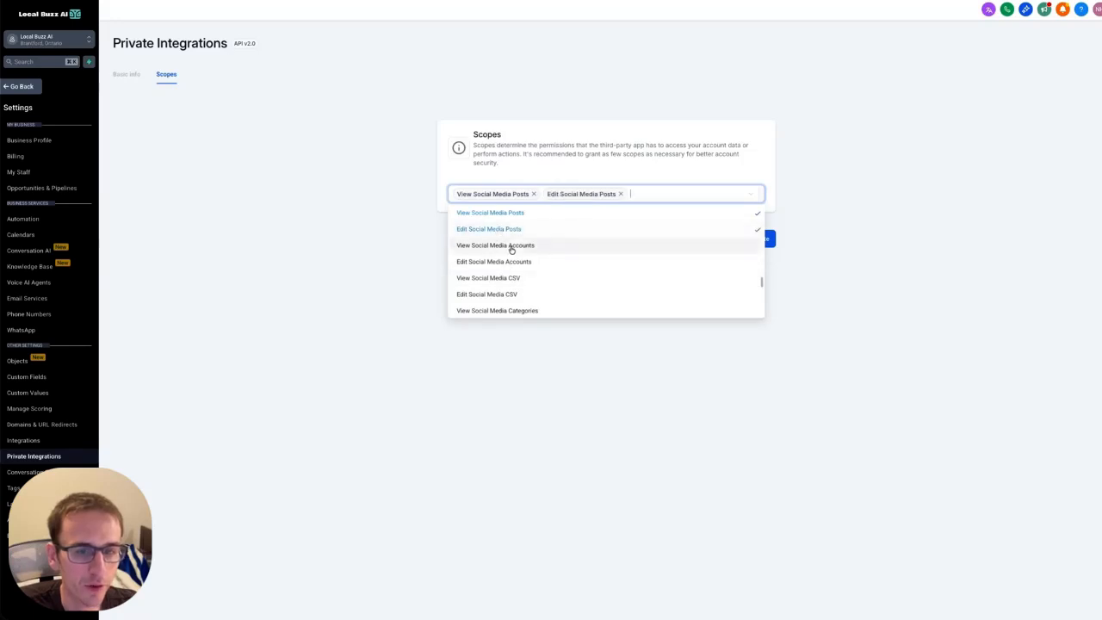
pyautogui.click(520, 245)
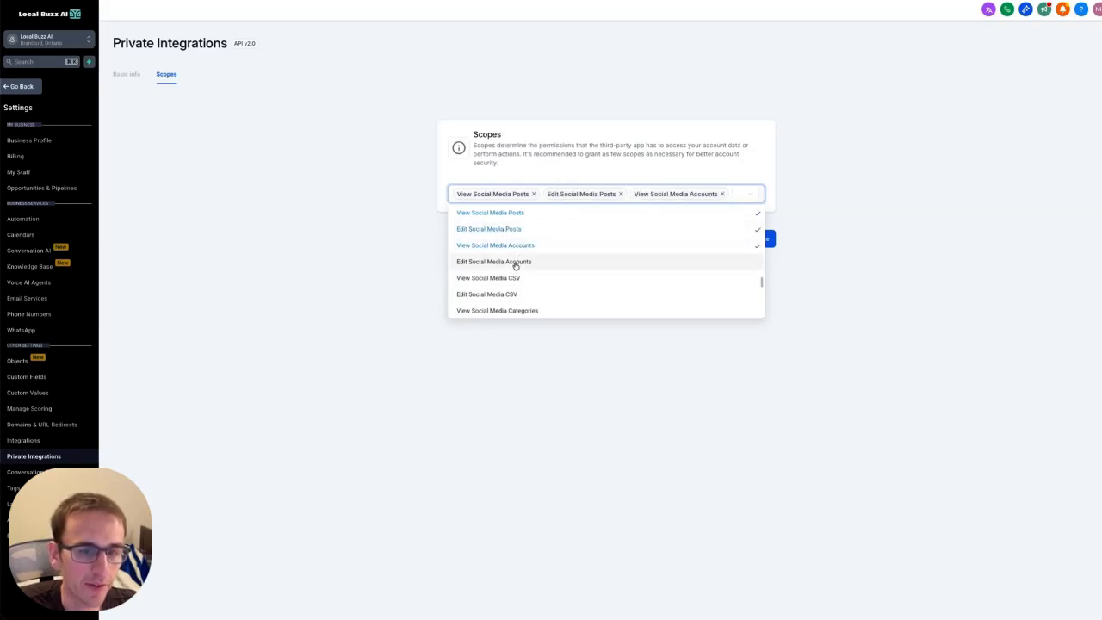
pyautogui.click(517, 262)
pyautogui.scroll(-1, 515, 263)
pyautogui.click(514, 276)
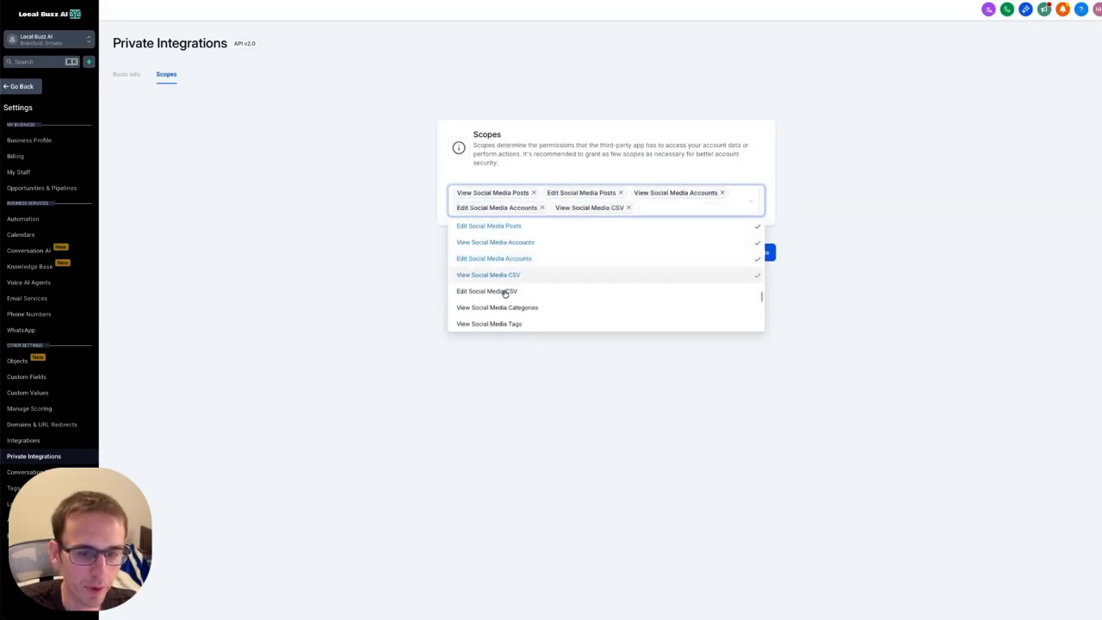
pyautogui.click(505, 292)
pyautogui.click(505, 308)
pyautogui.scroll(-1, 504, 302)
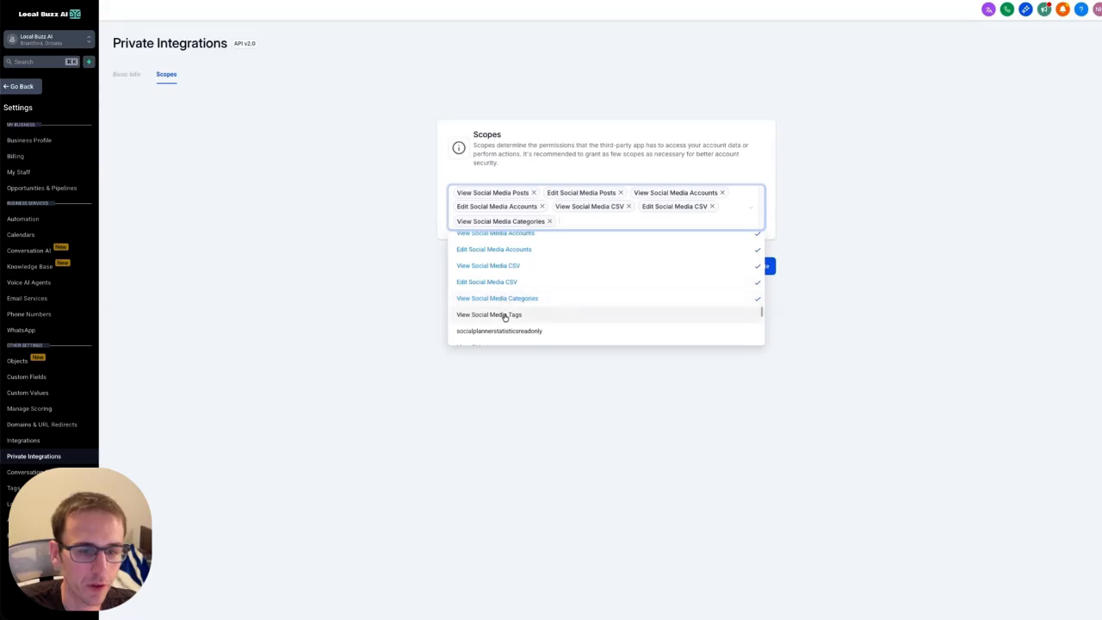
pyautogui.click(504, 315)
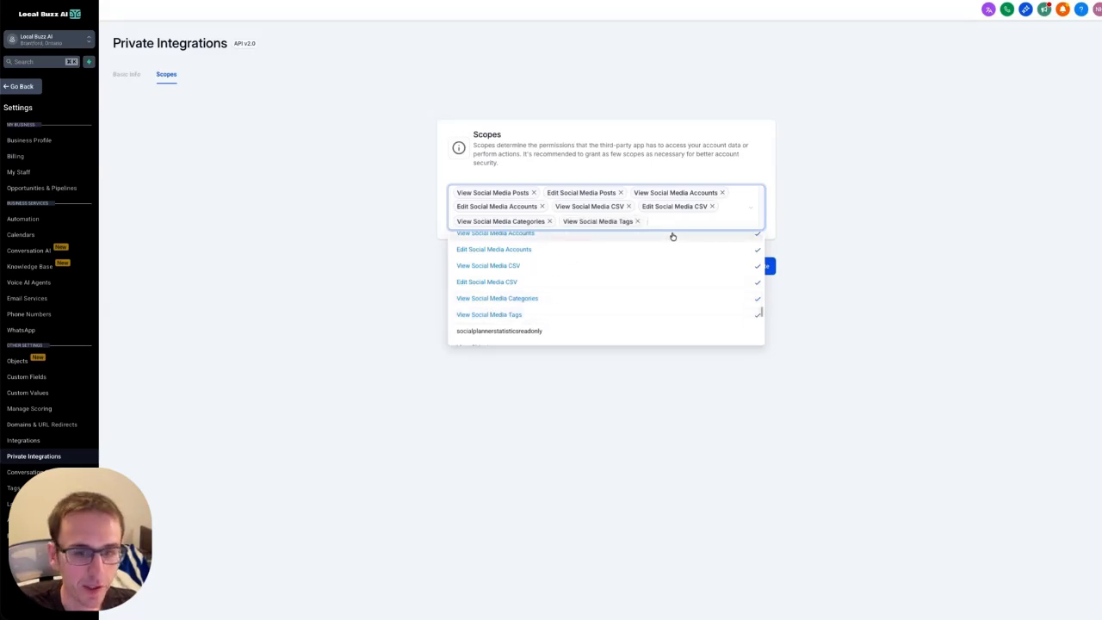
# Add the View Medias and Edit Medias scopes and confirm the scope selection.
pyautogui.write('media')
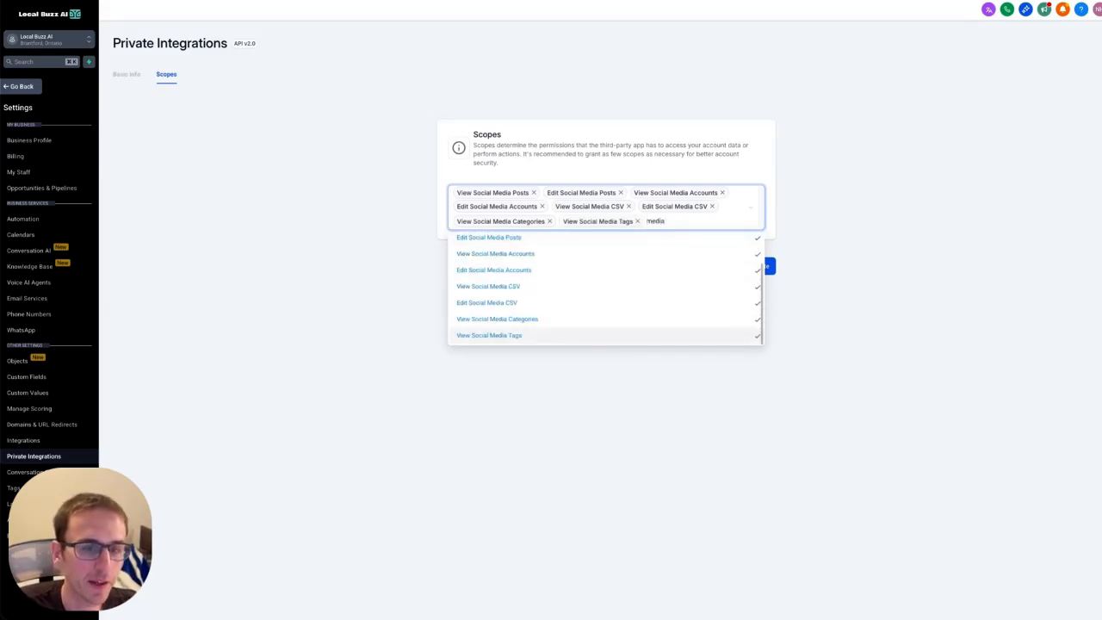
pyautogui.scroll(2, 587, 293)
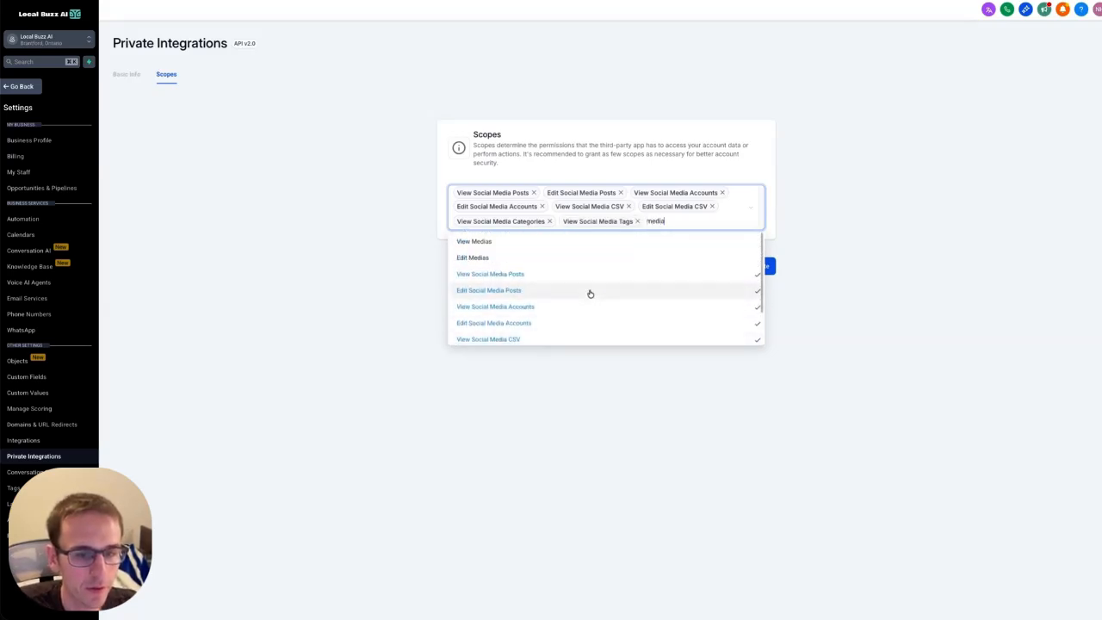
pyautogui.click(498, 242)
pyautogui.scroll(3, 498, 258)
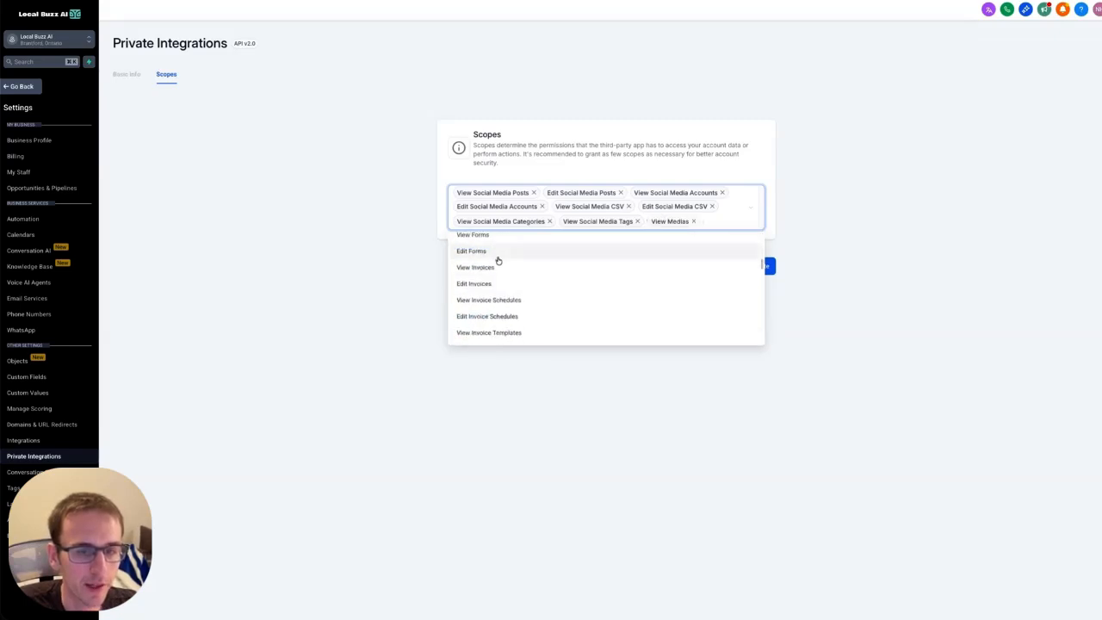
pyautogui.scroll(-10, 498, 265)
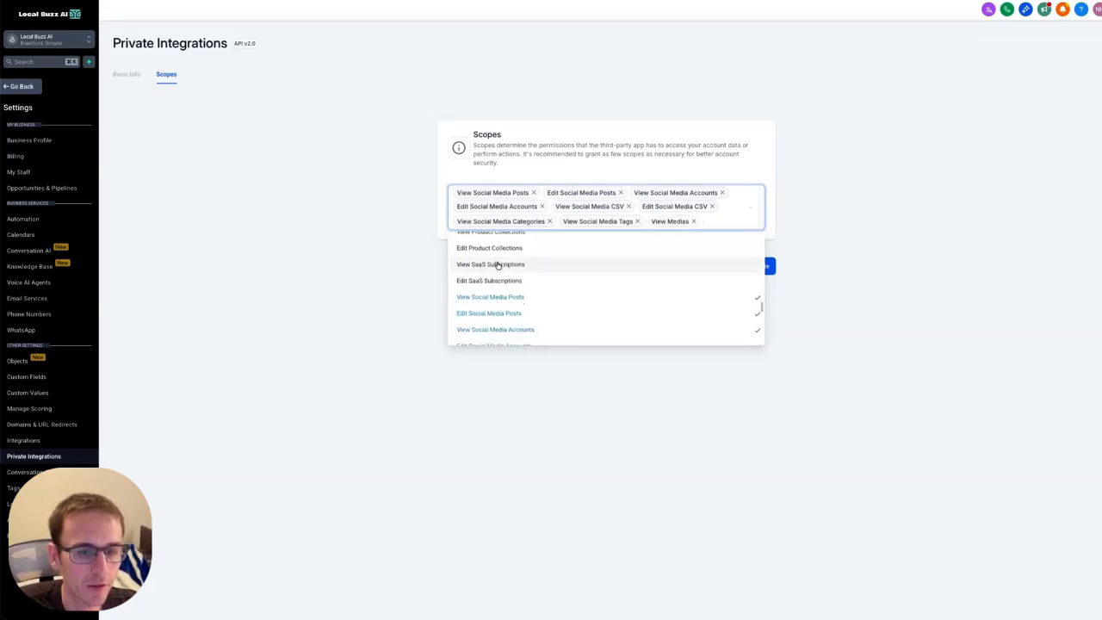
pyautogui.scroll(3, 534, 297)
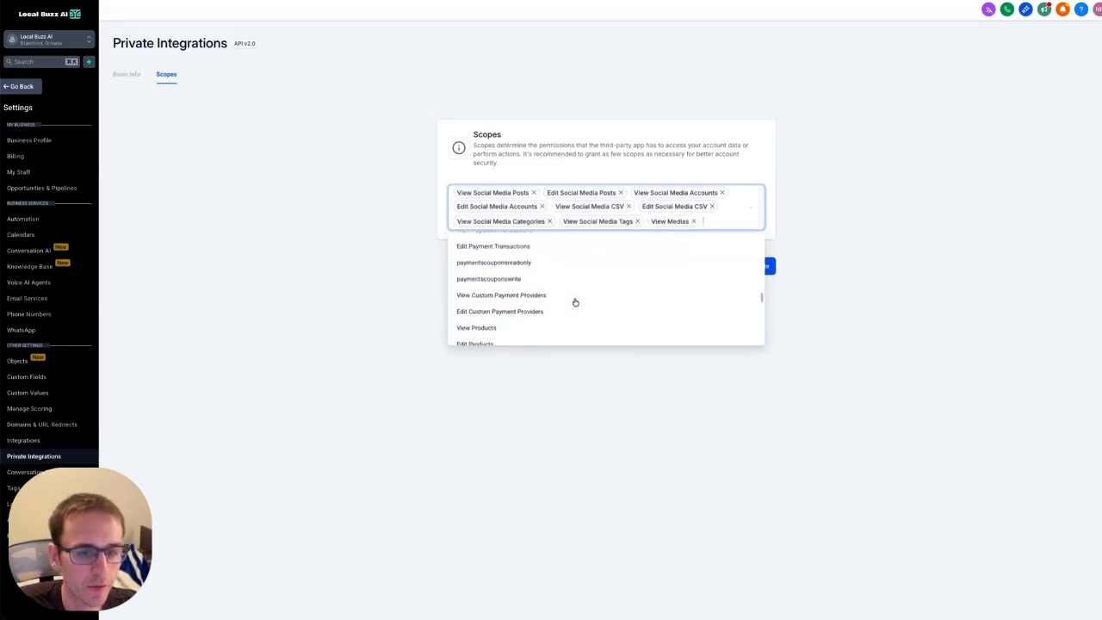
pyautogui.write('edit me')
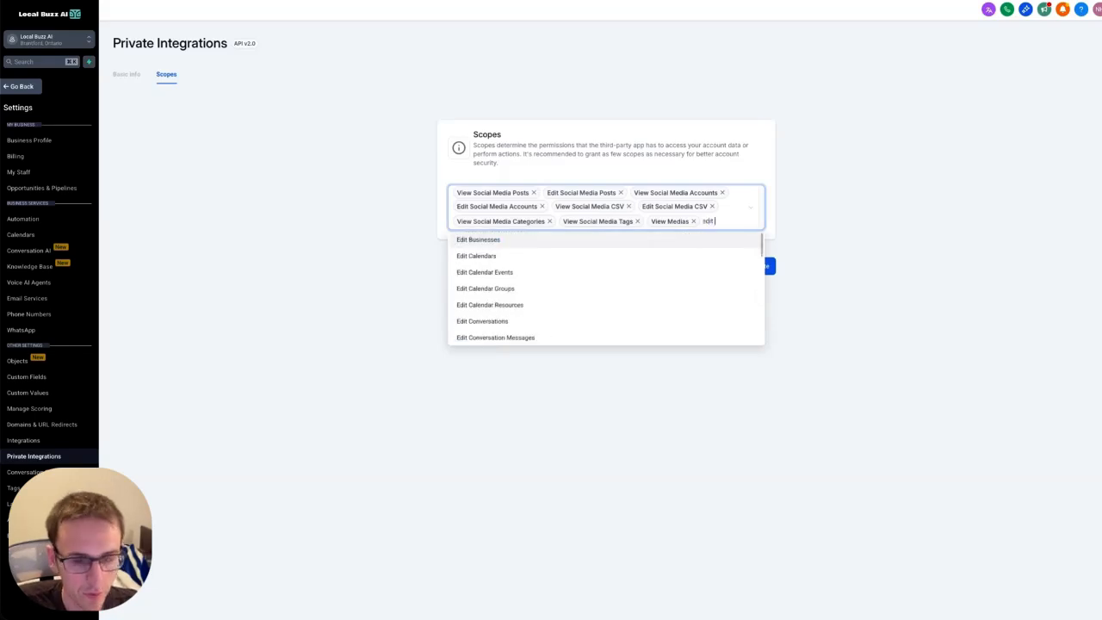
pyautogui.click(675, 241)
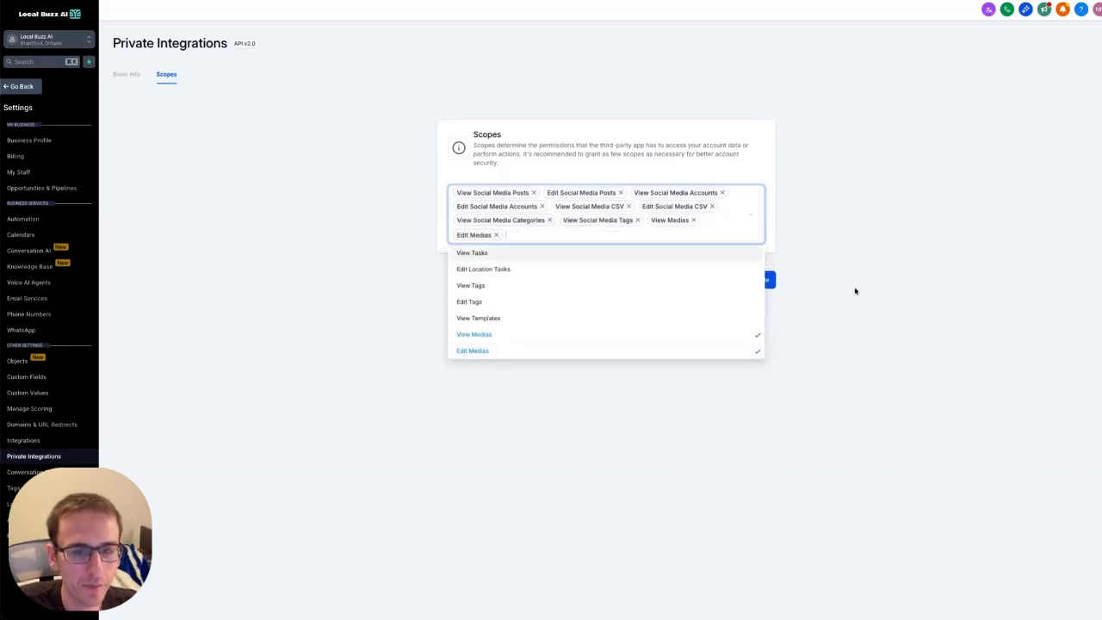
pyautogui.click(759, 278)
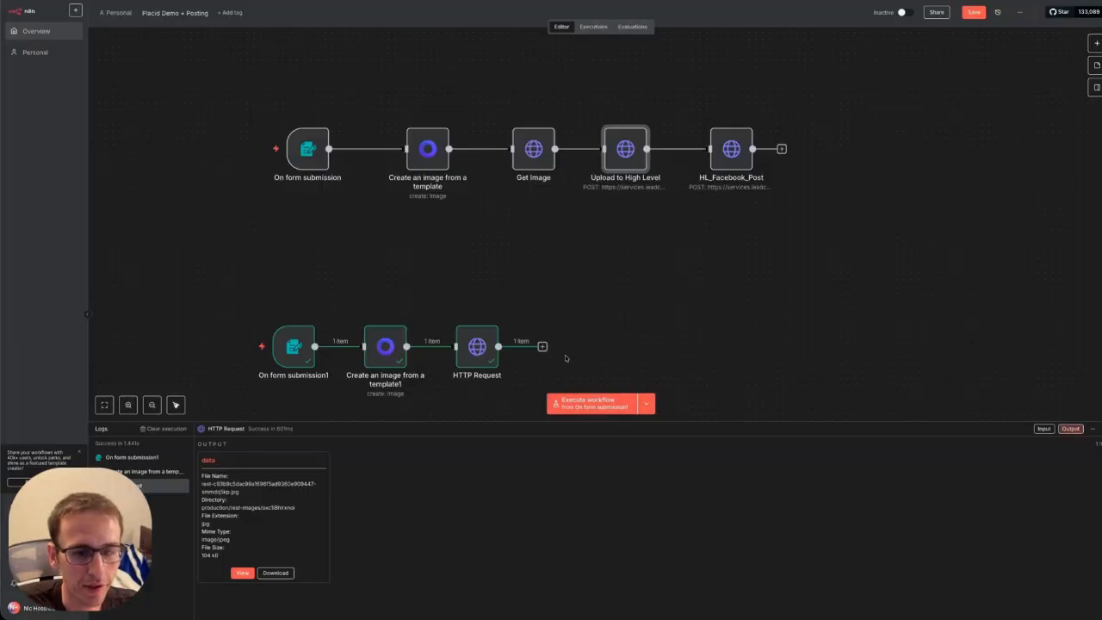
# Add an HTTP Request node after the image download and set its method to POST.
pyautogui.click(542, 347)
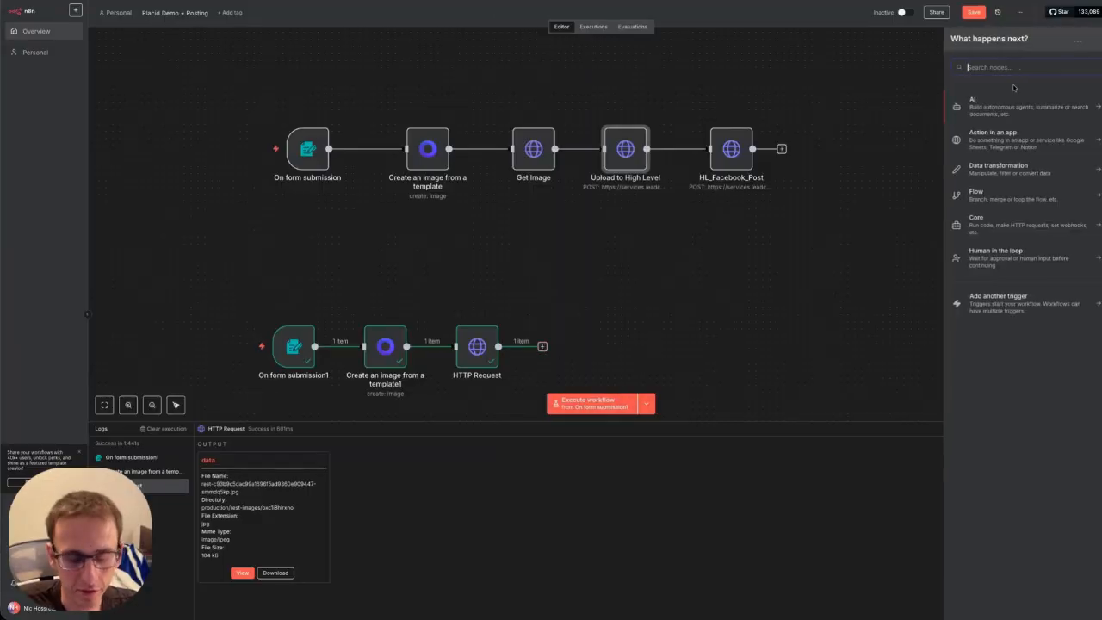
pyautogui.write('http')
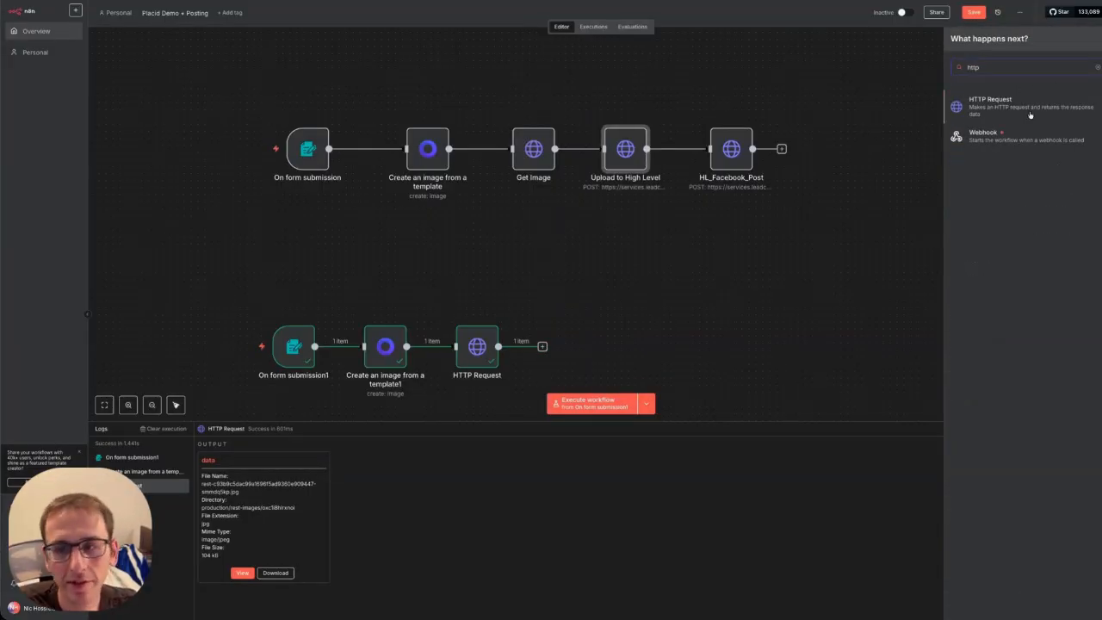
pyautogui.click(1009, 106)
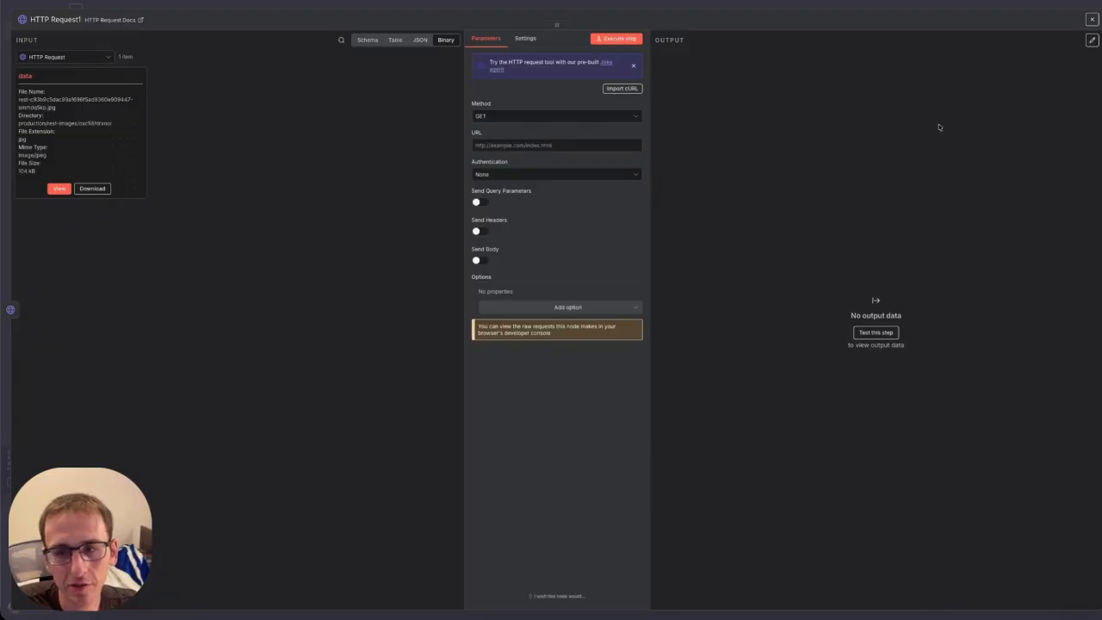
pyautogui.click(516, 118)
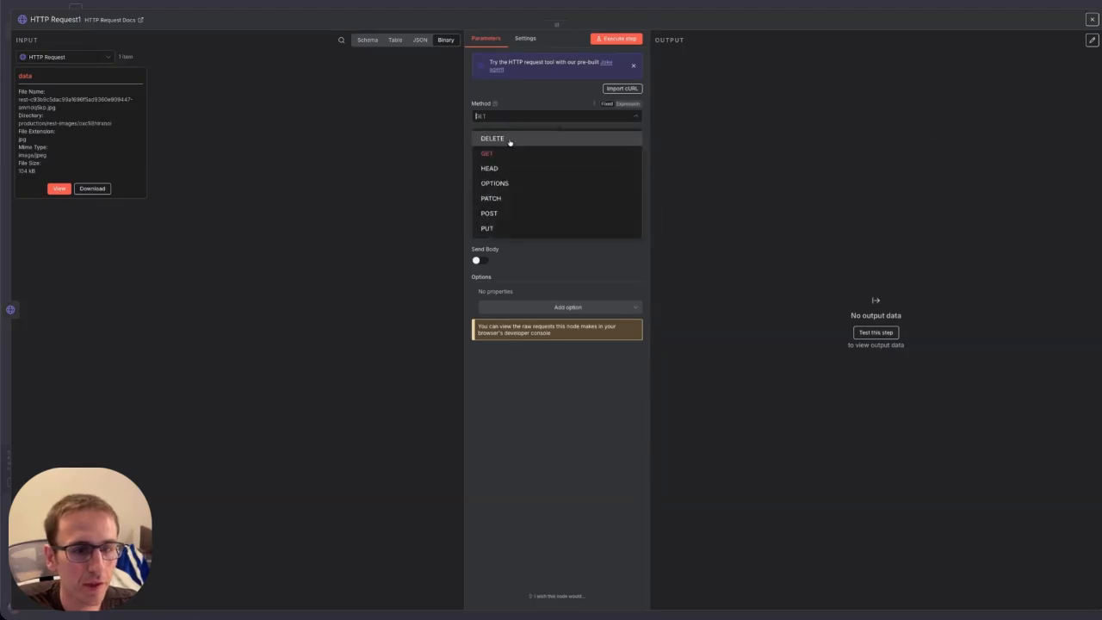
pyautogui.click(515, 214)
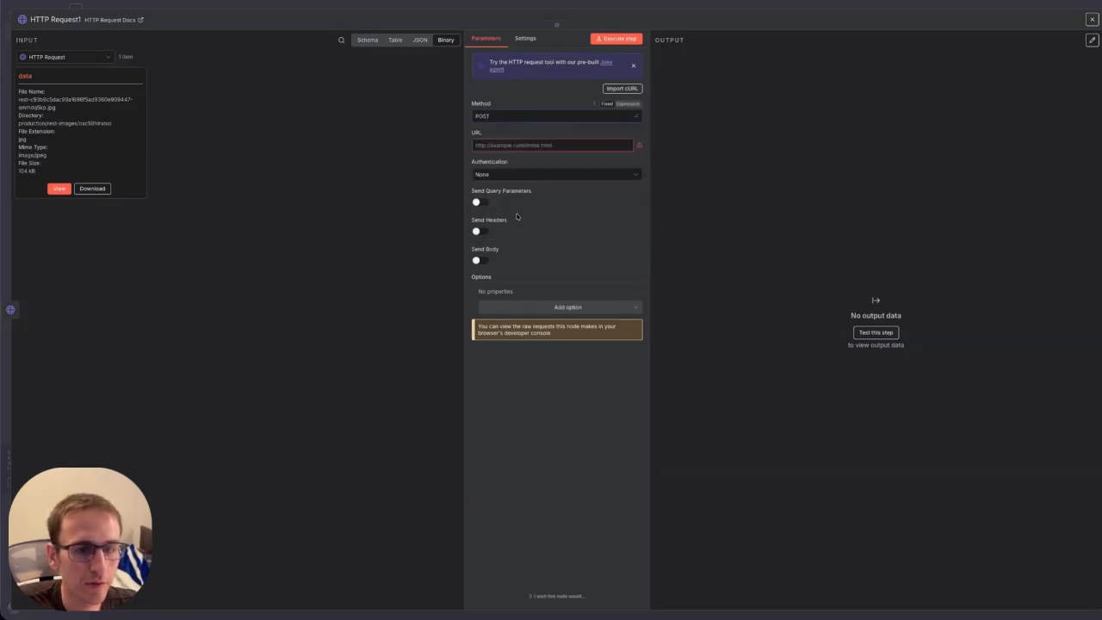
pyautogui.click(1092, 20)
# Inspect the upload URL in the Upload to High Level node.
pyautogui.doubleClick(628, 151)
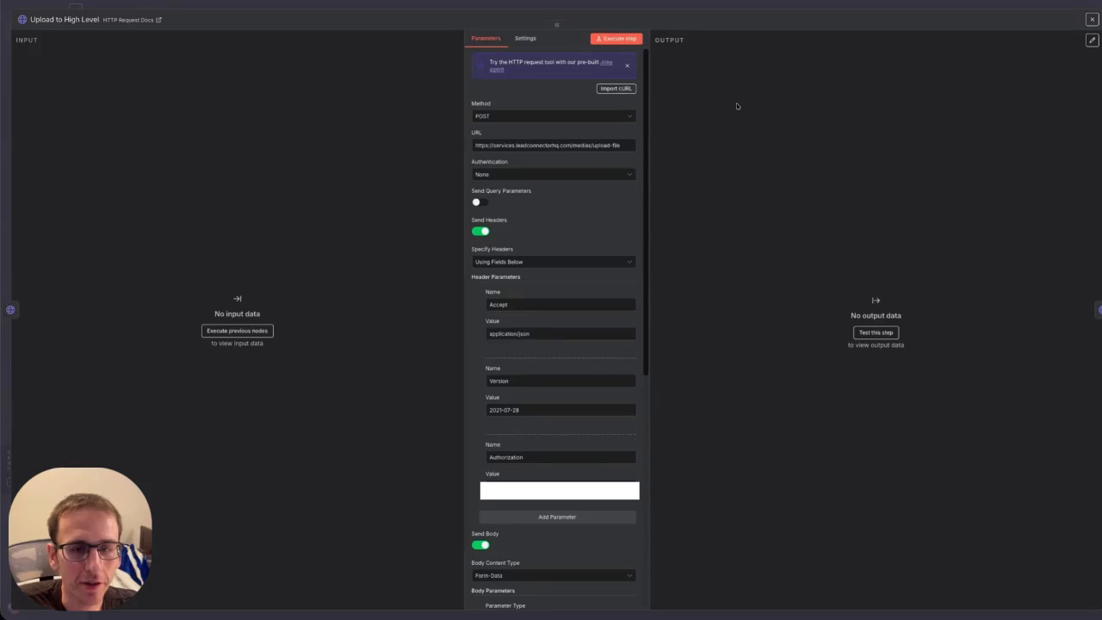
pyautogui.tripleClick(534, 146)
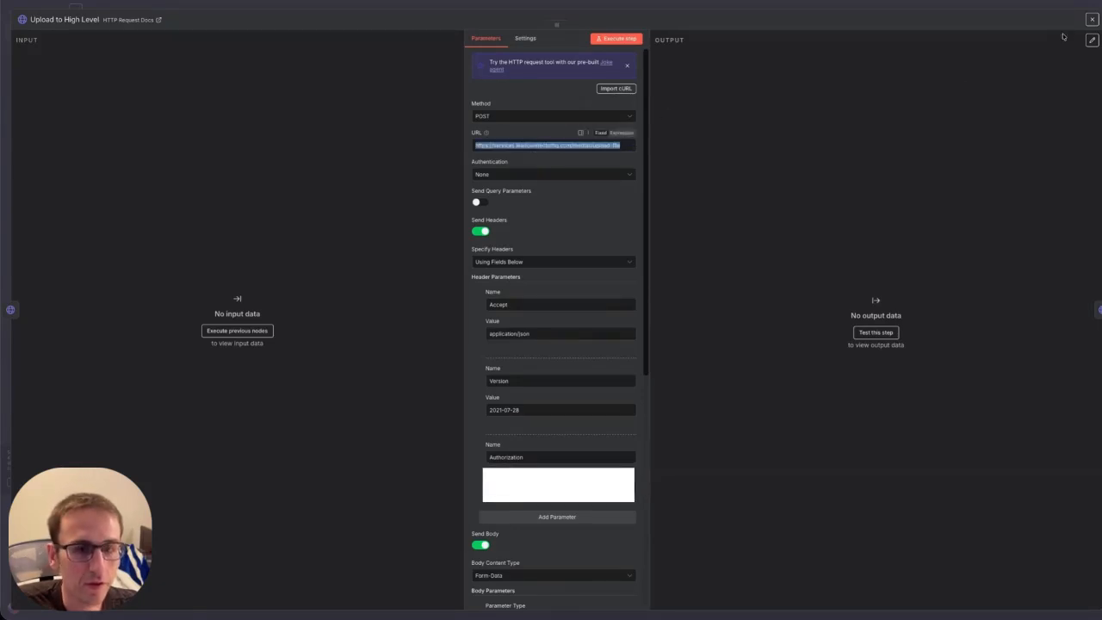
pyautogui.click(1092, 19)
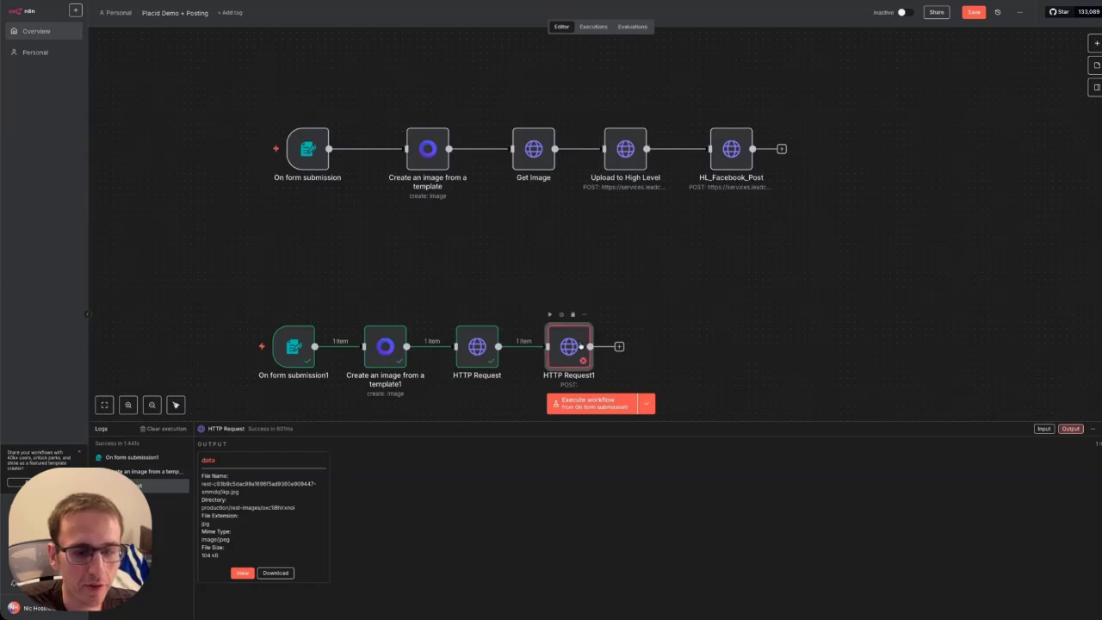
# Copy the Upload to High Level URL and paste it into HTTP Request1's URL field.
pyautogui.doubleClick(580, 347)
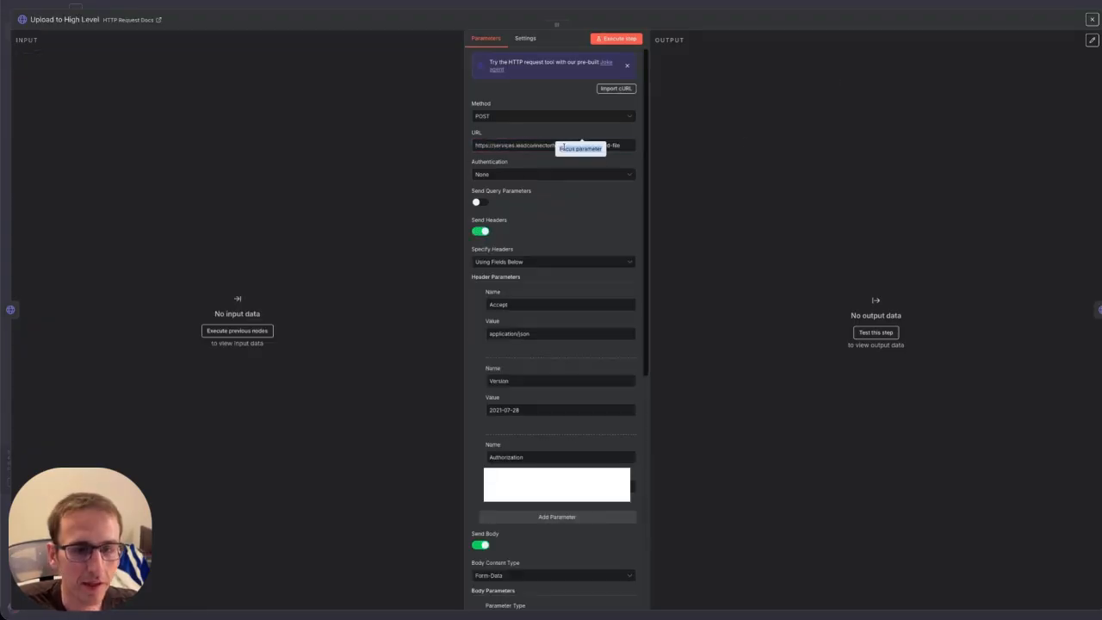
pyautogui.doubleClick(525, 146)
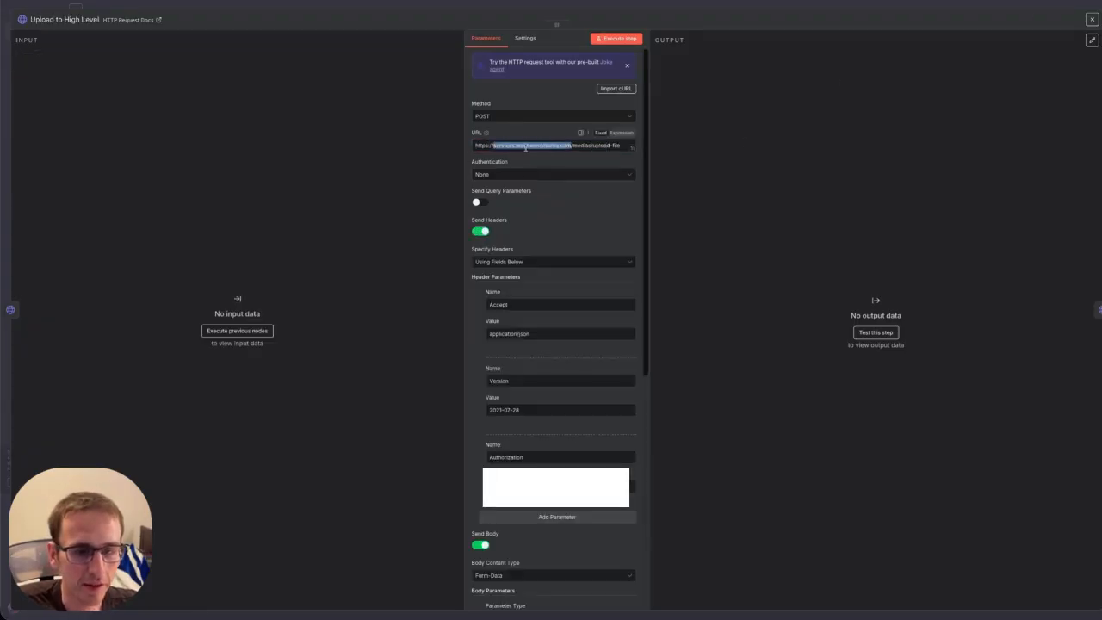
pyautogui.hotkey('ctrl', 'a')
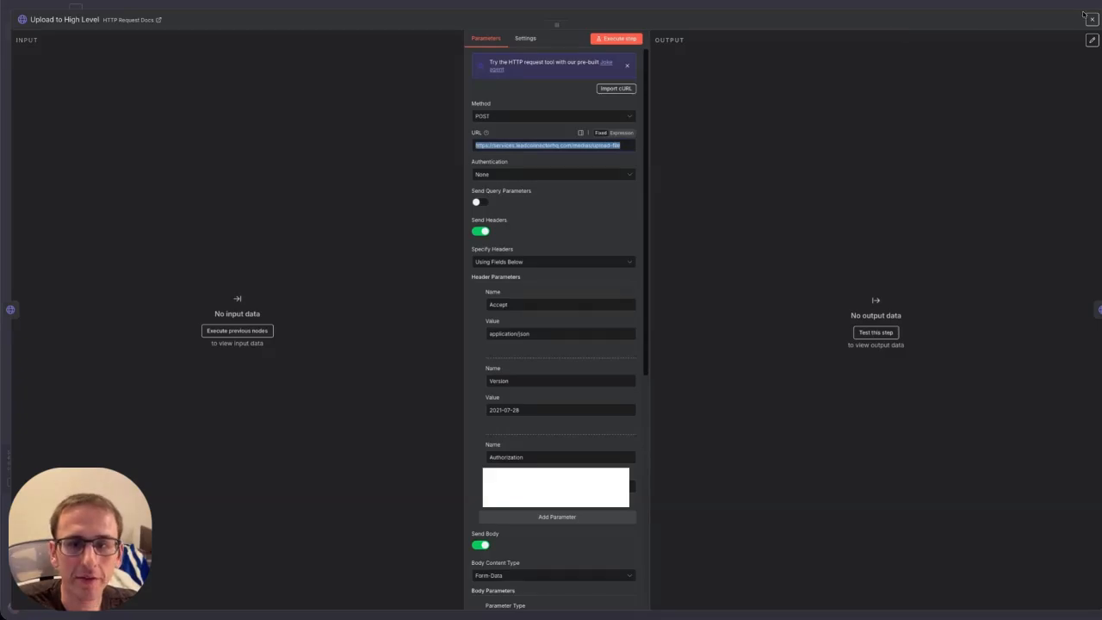
pyautogui.click(1092, 19)
pyautogui.doubleClick(569, 345)
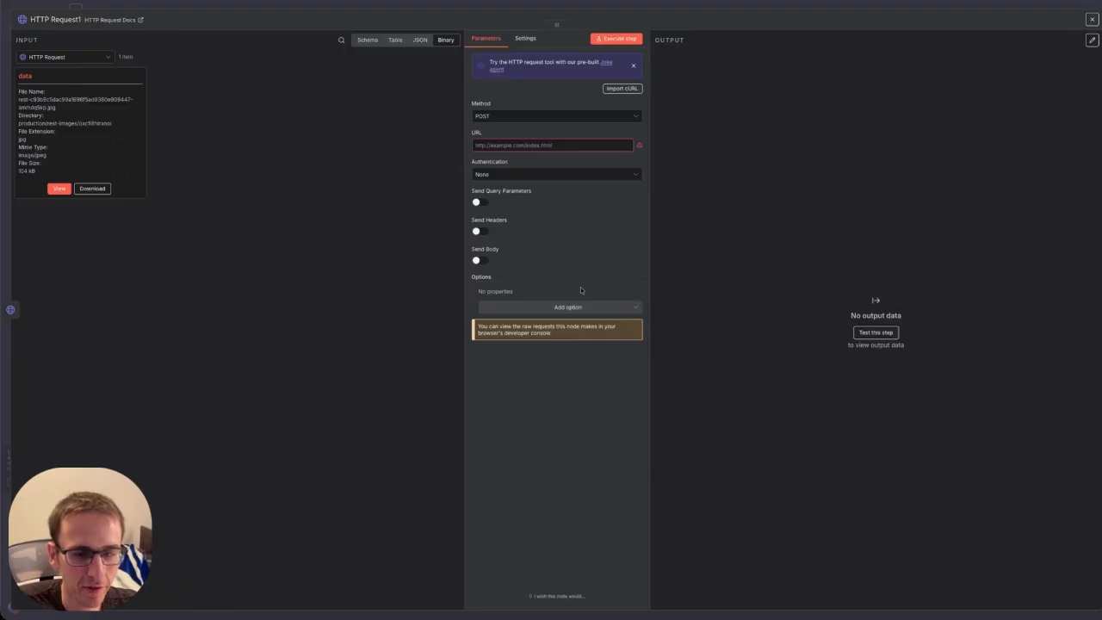
pyautogui.click(531, 144)
pyautogui.hotkey('ctrl', 'v')
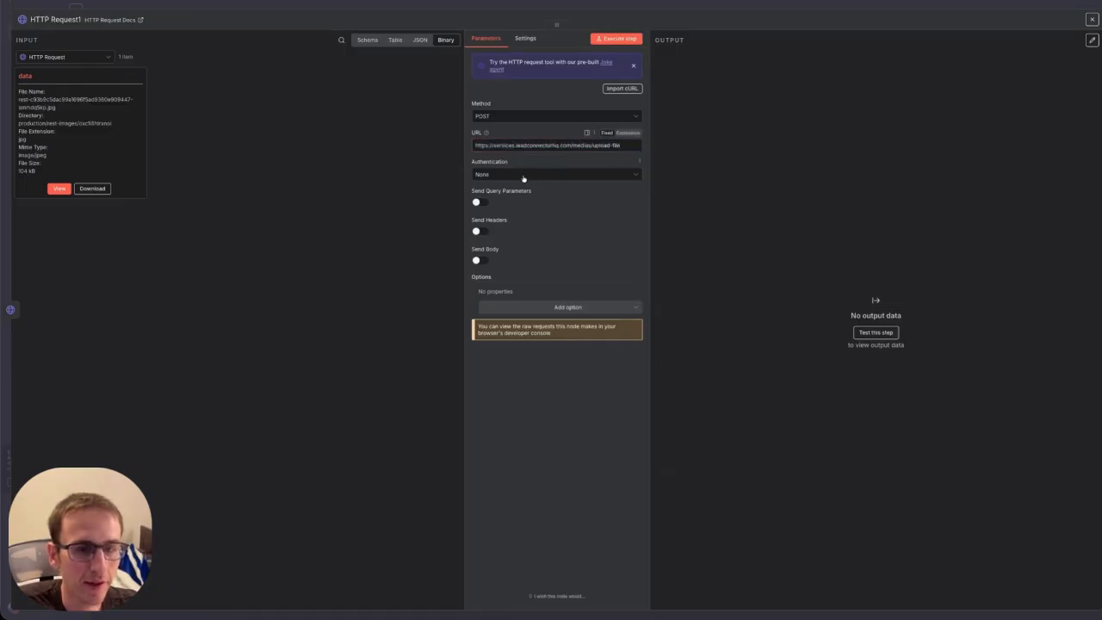
pyautogui.press('Escape')
# Review the Upload to High Level node's remaining settings for reference.
pyautogui.doubleClick(621, 156)
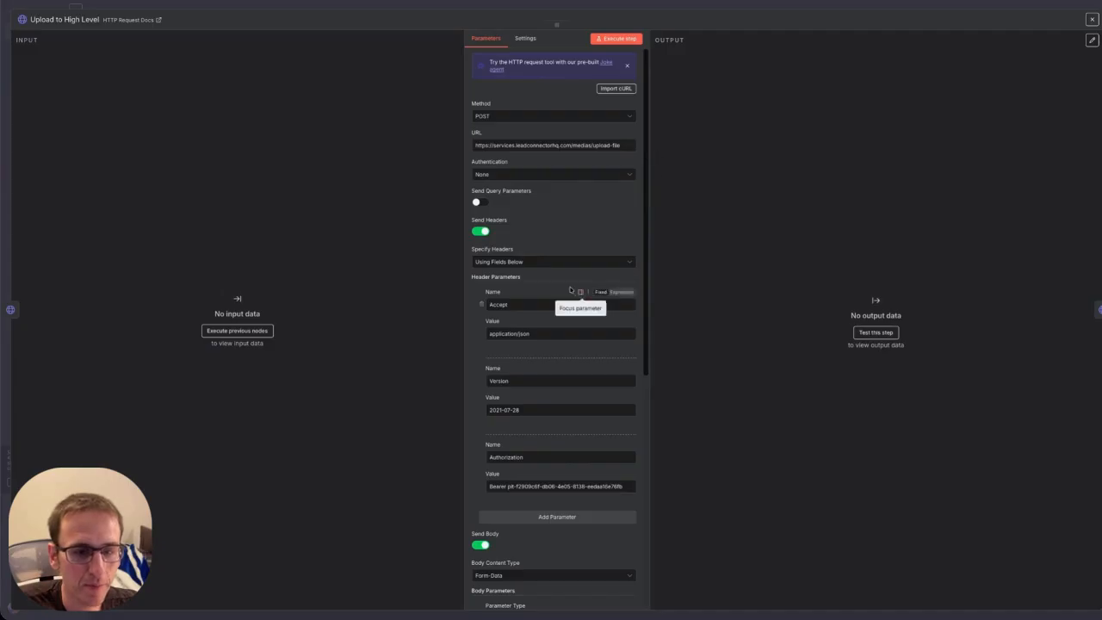
pyautogui.scroll(-1, 562, 285)
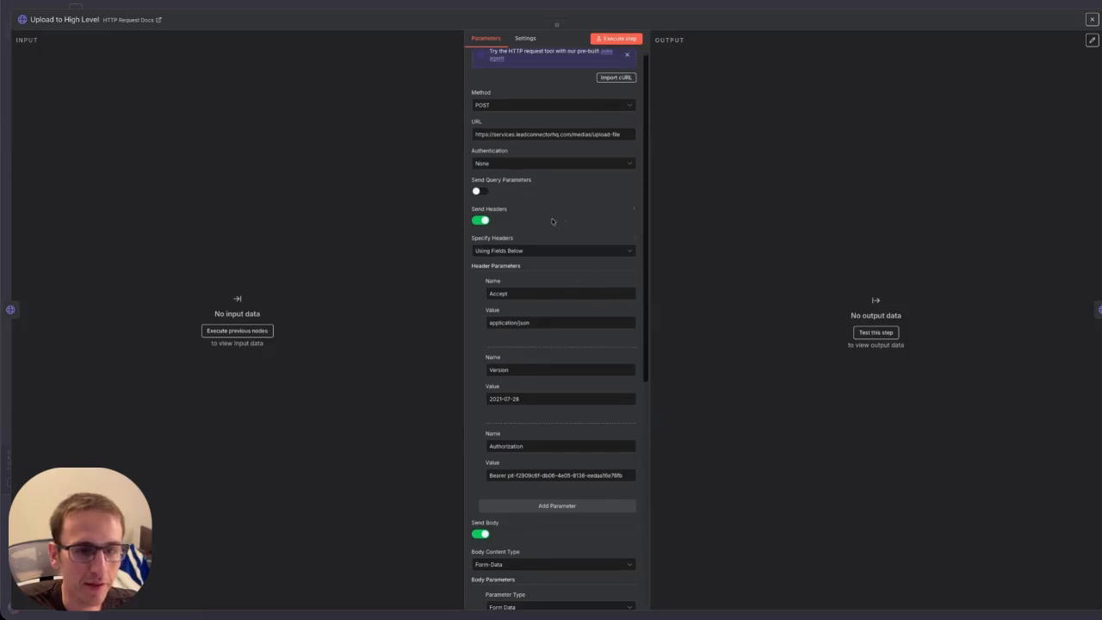
pyautogui.scroll(-2, 549, 210)
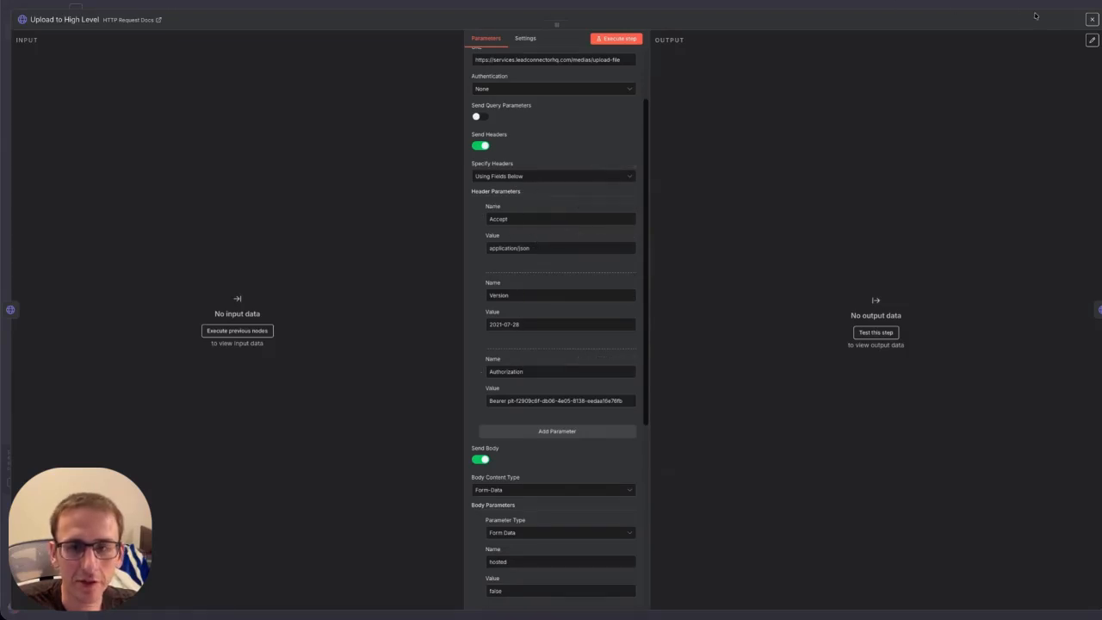
pyautogui.click(1092, 19)
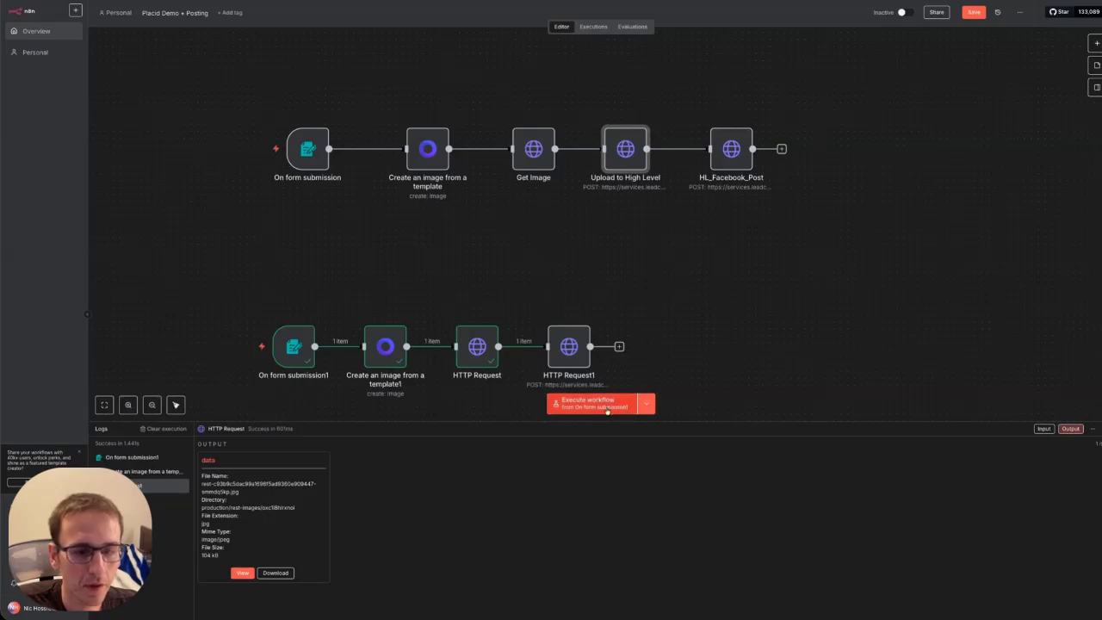
# Enable headers on HTTP Request1 with Accept, Version and Authorization rows, and copy the HighLevel token.
pyautogui.doubleClick(577, 349)
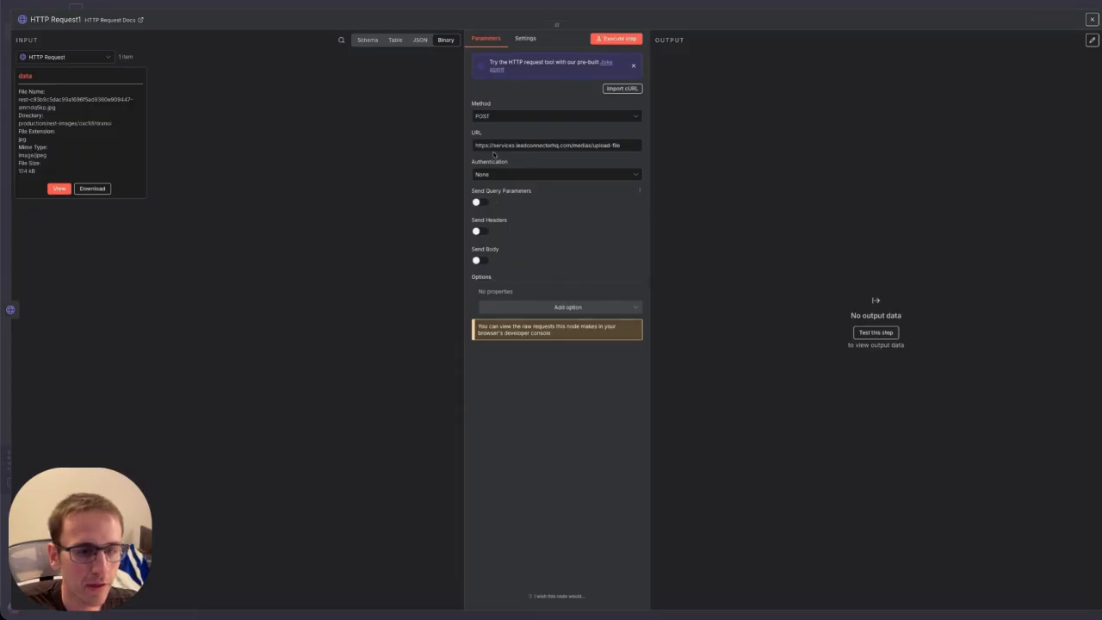
pyautogui.click(479, 232)
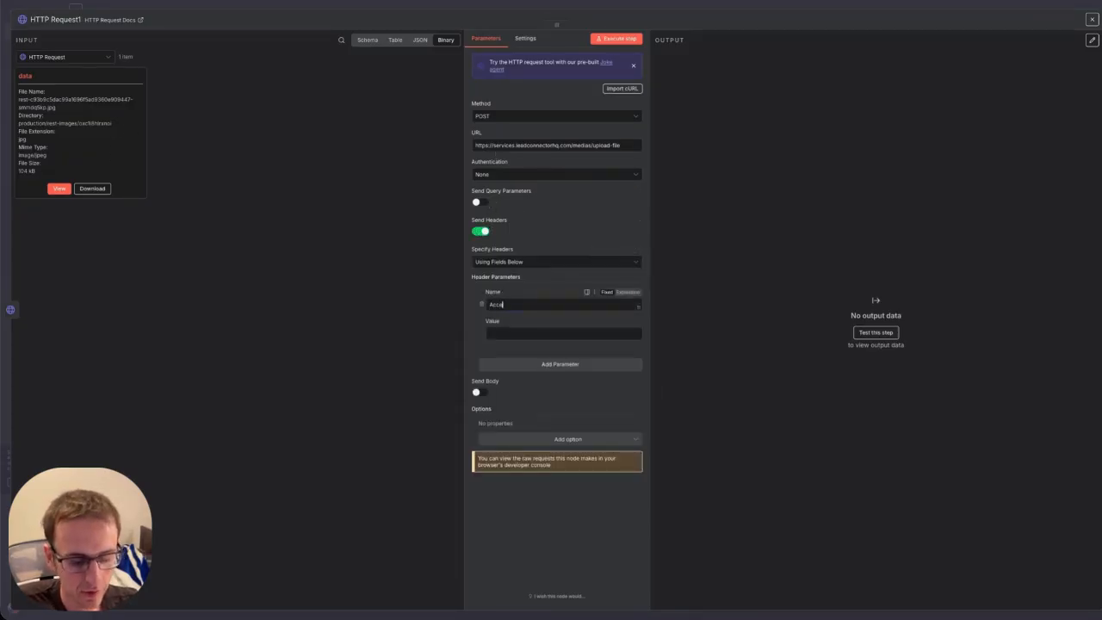
pyautogui.click(512, 365)
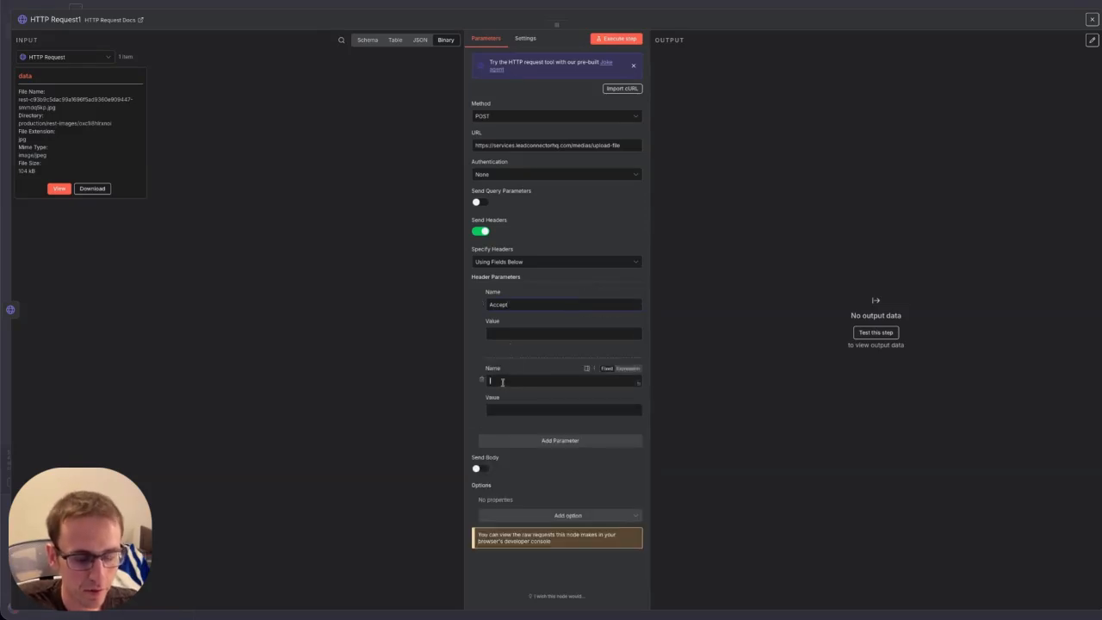
pyautogui.write('Version')
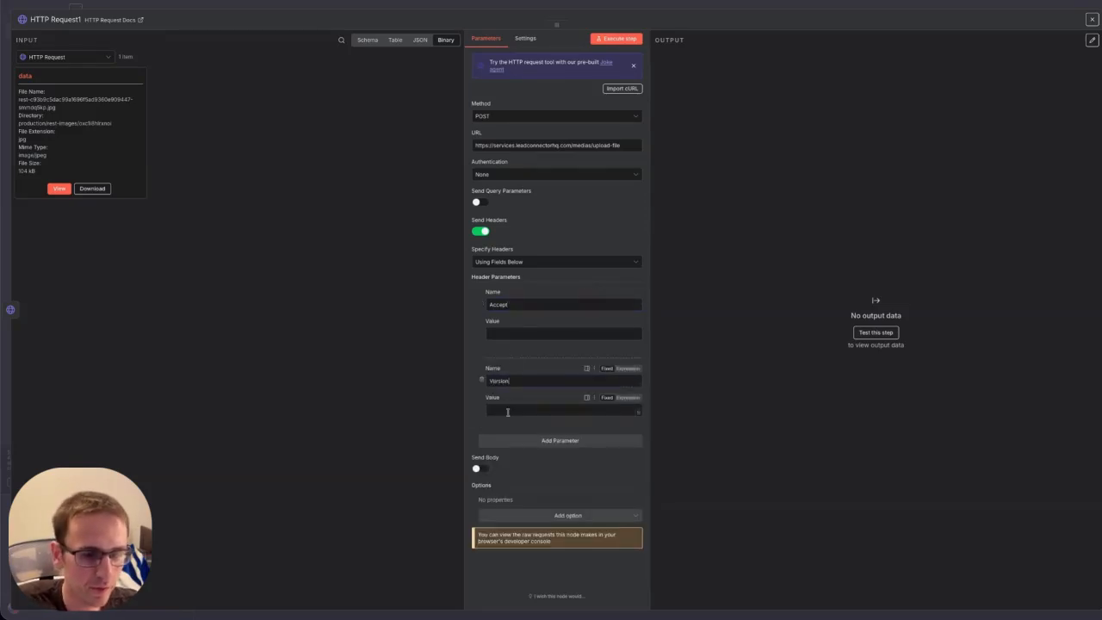
pyautogui.click(508, 440)
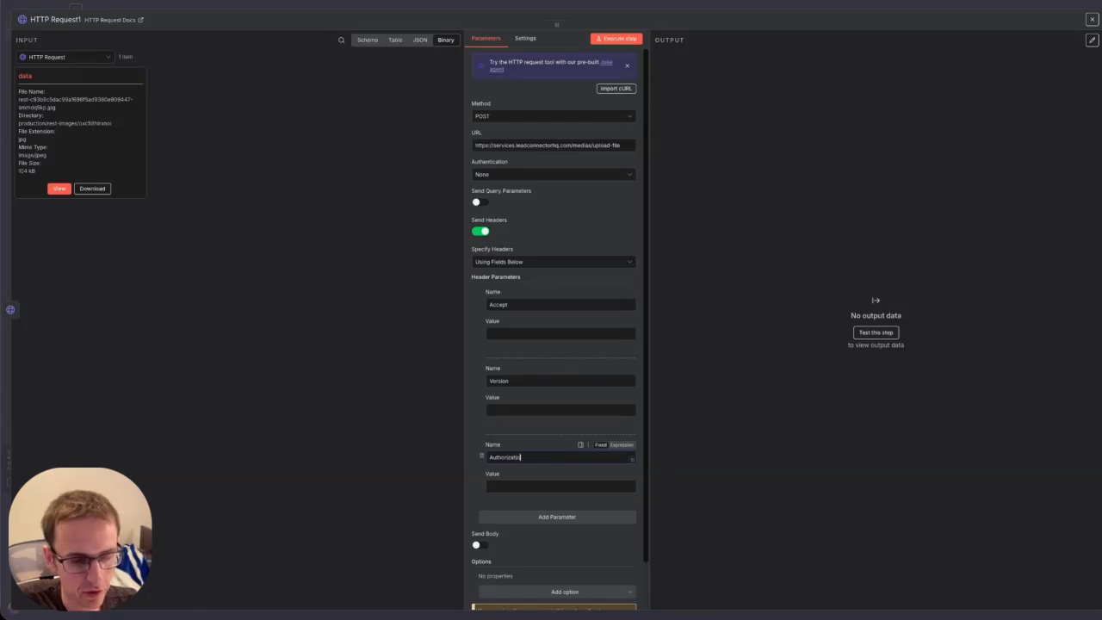
pyautogui.click(509, 485)
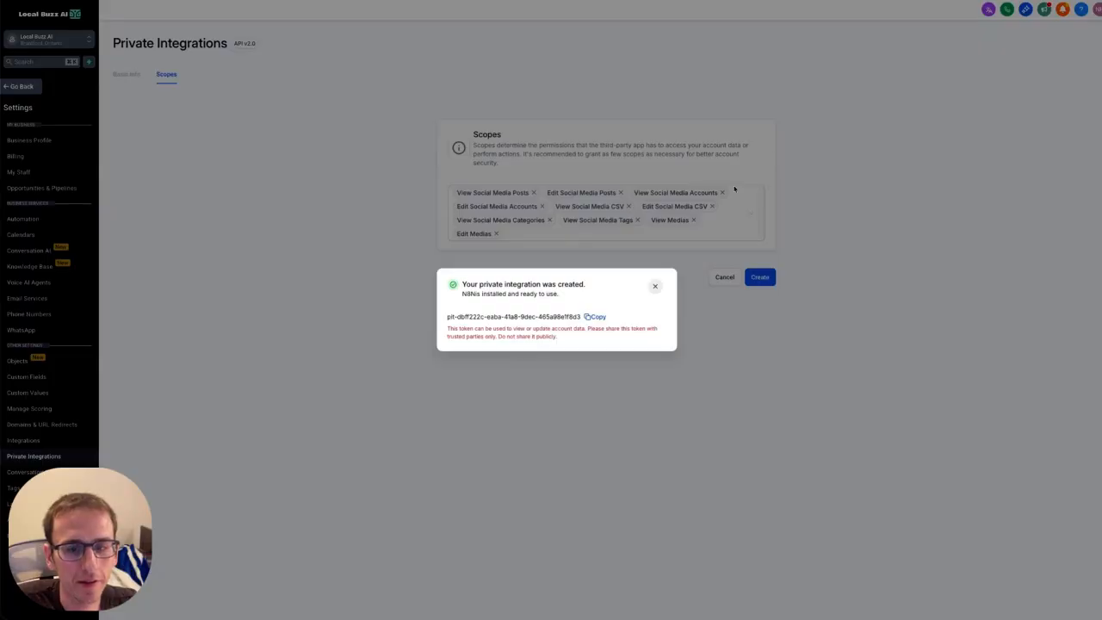
pyautogui.click(593, 317)
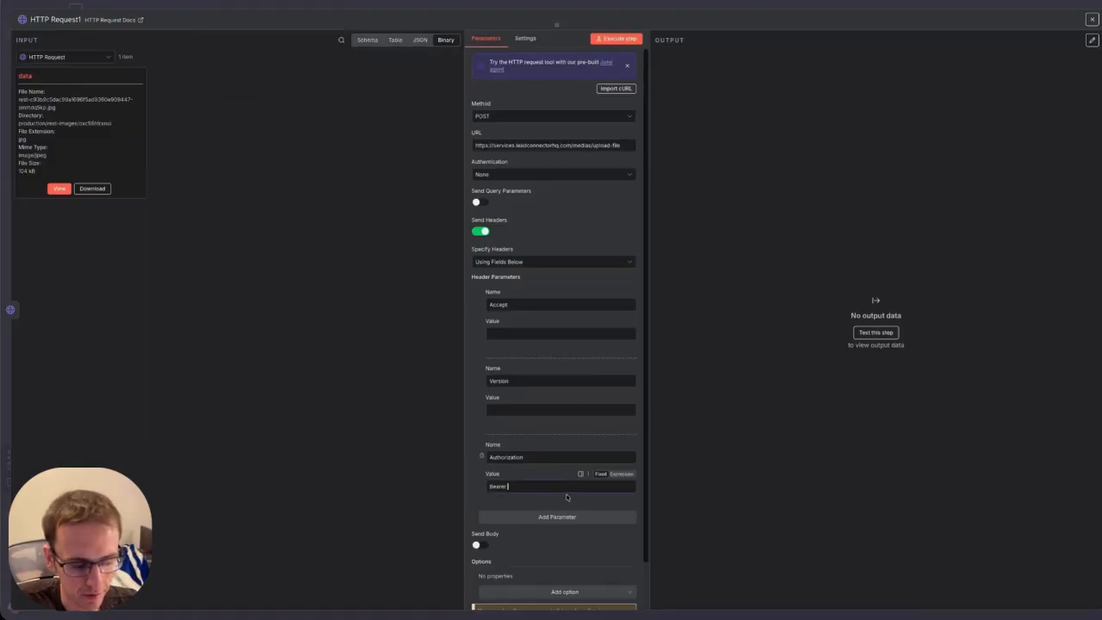
# Set Authorization to 'Bearer' plus the pasted token and Accept to application/json.
pyautogui.write('Bearer')
pyautogui.hotkey('ctrl', 'v')
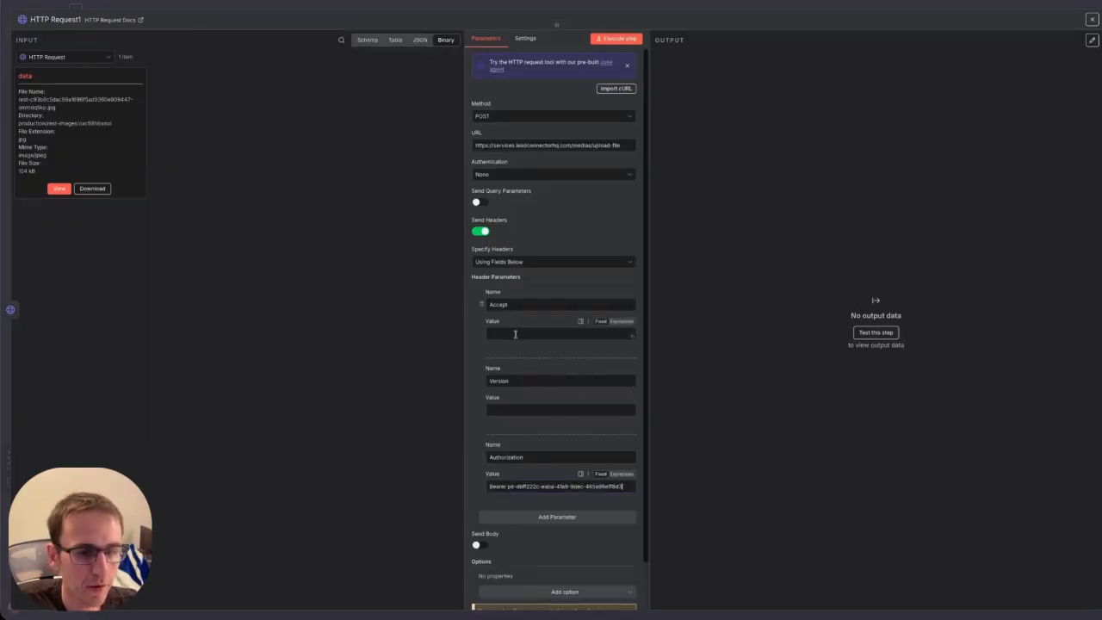
pyautogui.click(515, 334)
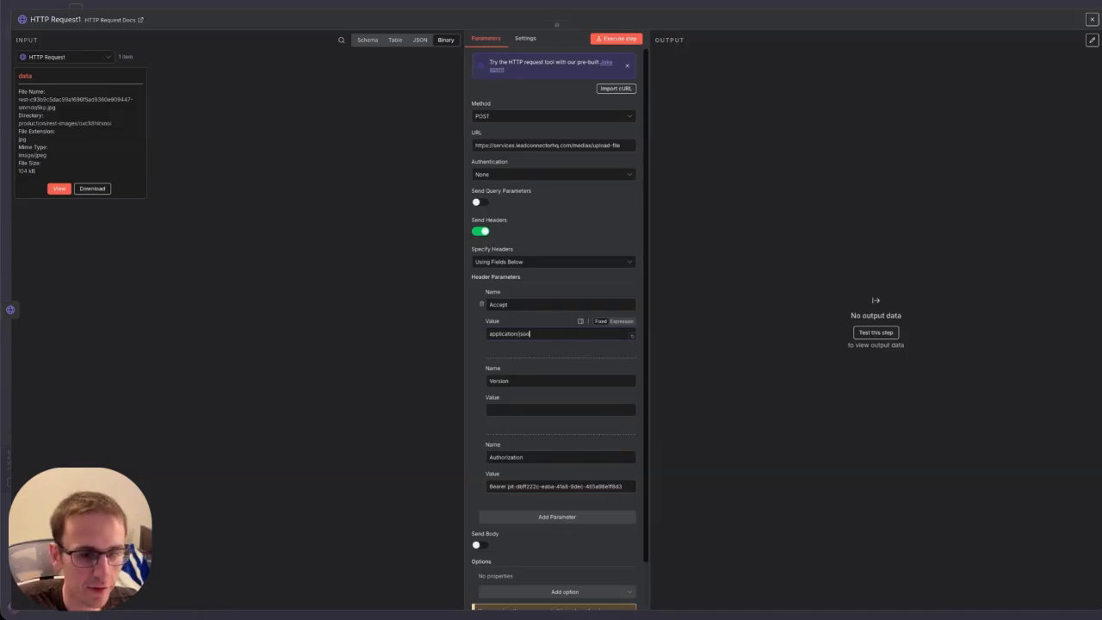
pyautogui.click(1091, 19)
# Copy version 2021-07-28 from Upload to High Level into HTTP Request1's Version header.
pyautogui.doubleClick(625, 148)
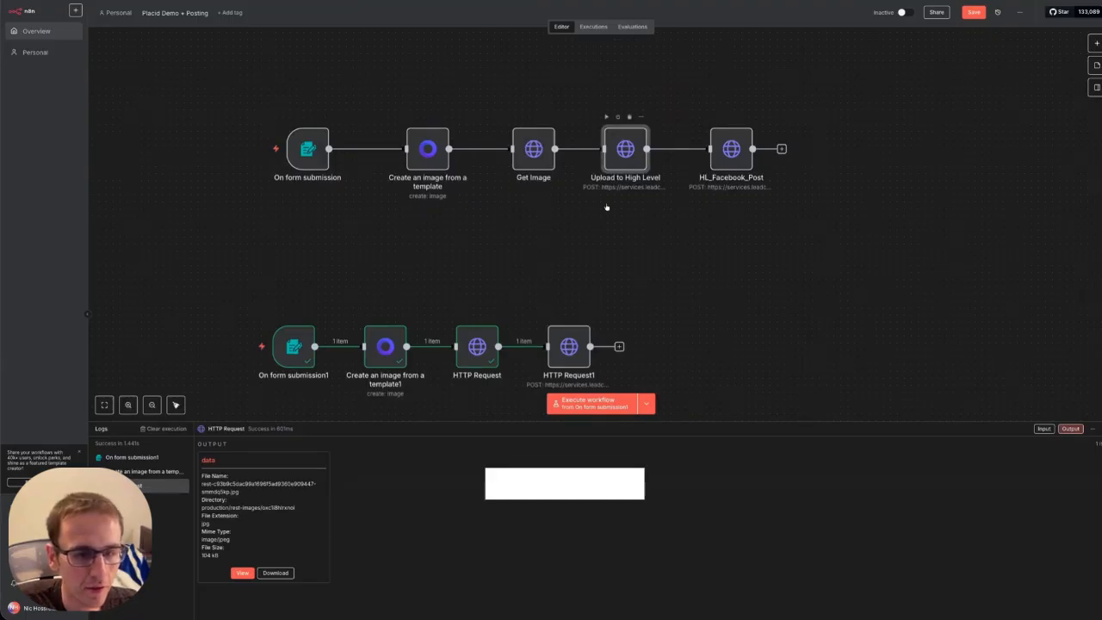
pyautogui.moveTo(547, 410); pyautogui.dragTo(436, 402)
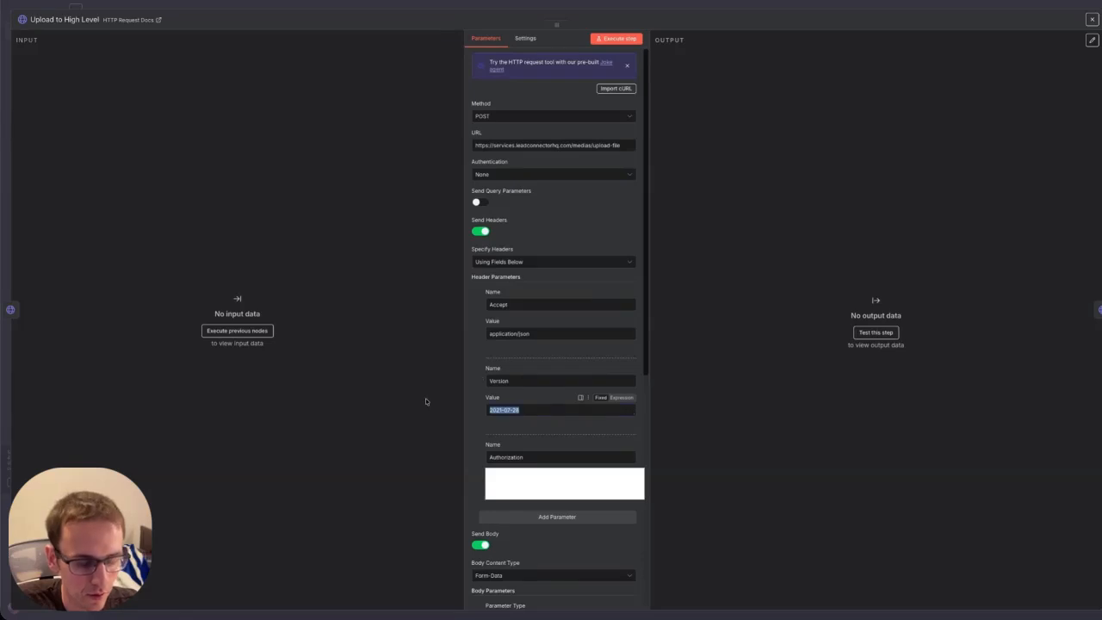
pyautogui.click(1093, 20)
pyautogui.doubleClick(569, 352)
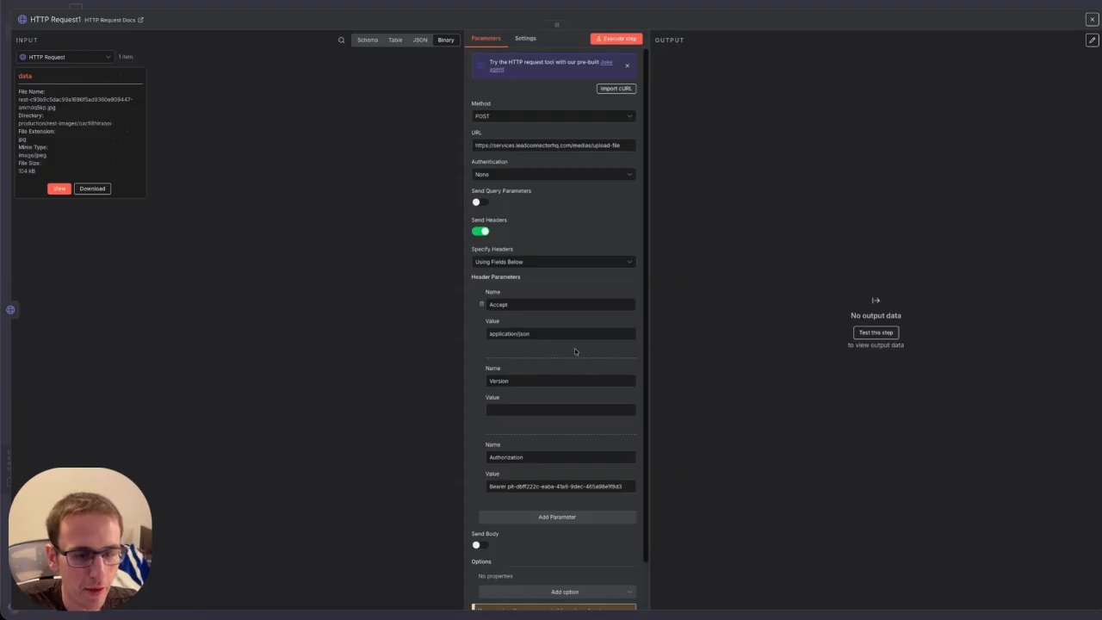
pyautogui.click(502, 409)
pyautogui.hotkey('ctrl', 'v')
# Turn on sending a JSON request body in HTTP Request1.
pyautogui.scroll(-1, 571, 368)
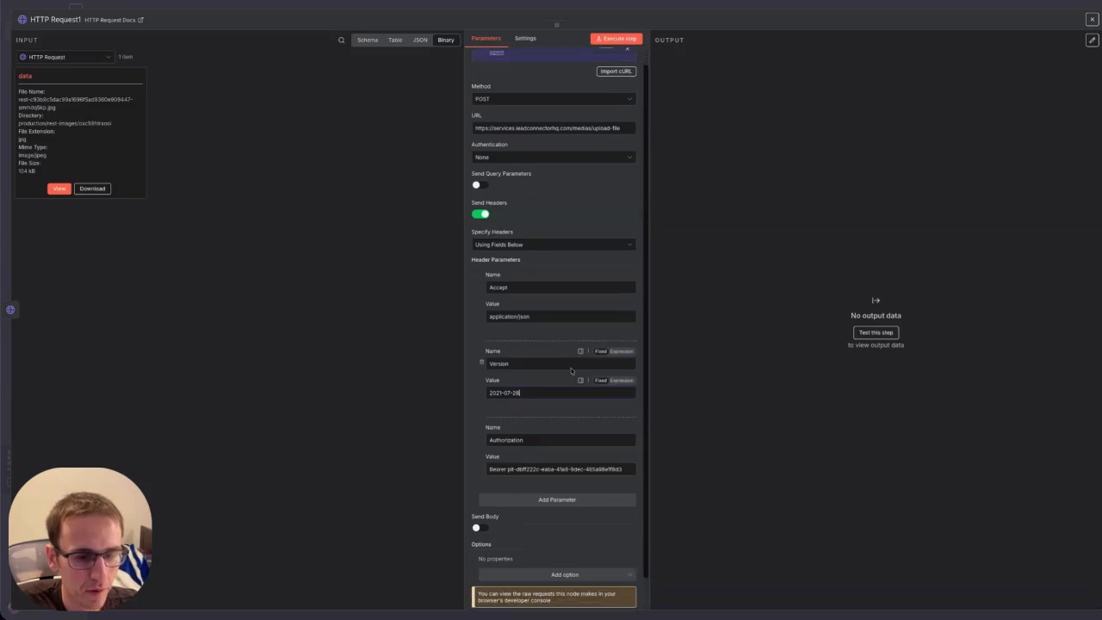
pyautogui.click(480, 494)
pyautogui.scroll(-3, 500, 482)
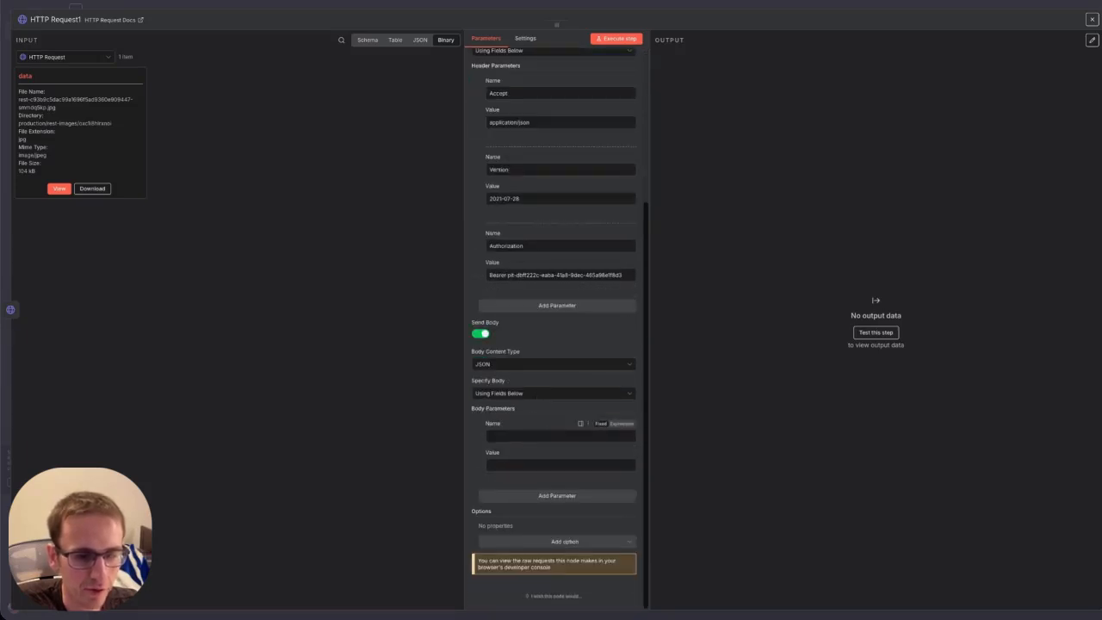
pyautogui.click(1091, 21)
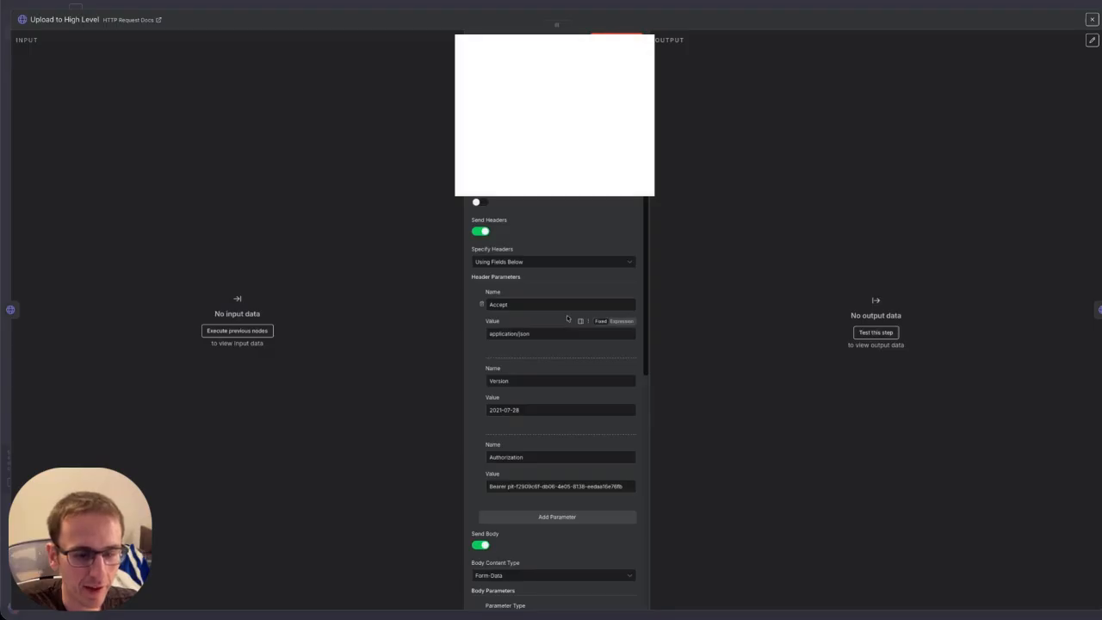
pyautogui.scroll(-4, 569, 315)
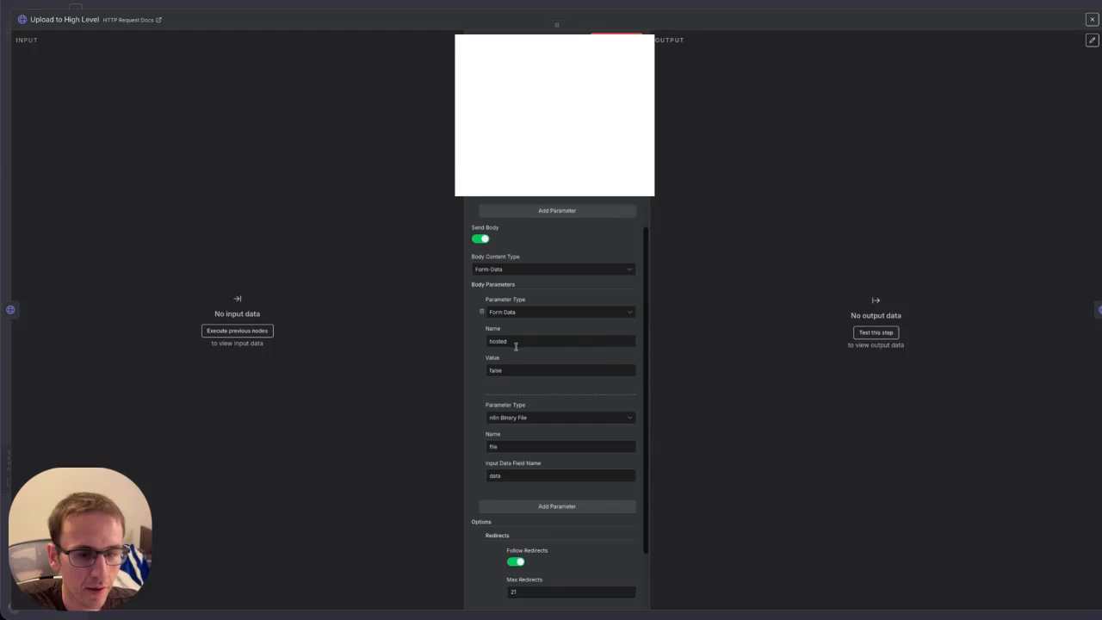
pyautogui.moveTo(516, 344); pyautogui.dragTo(473, 342)
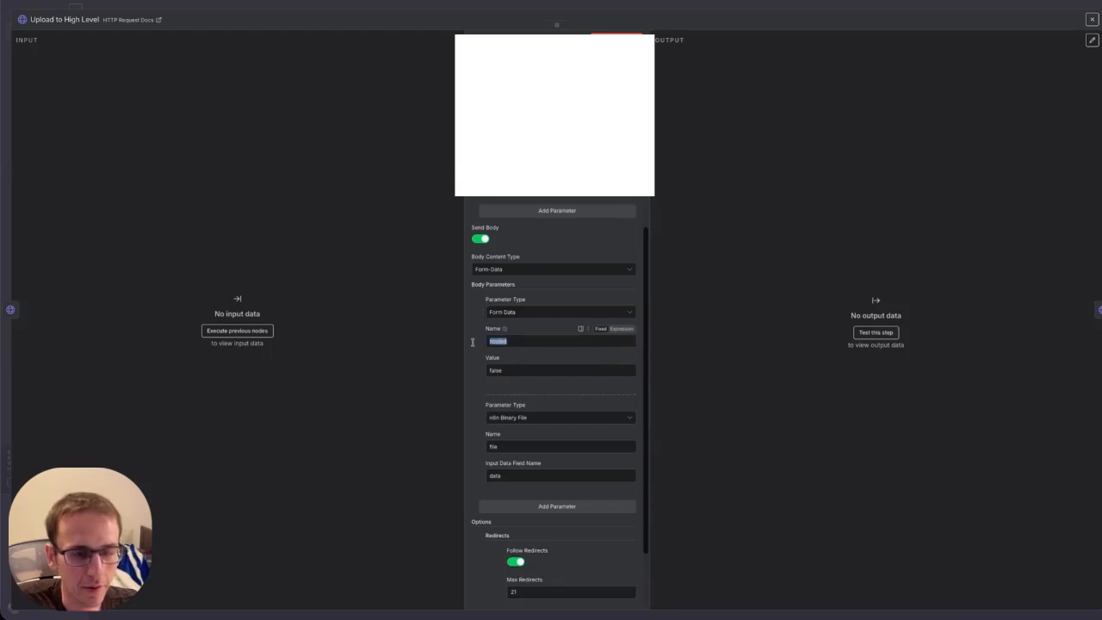
pyautogui.scroll(-3, 472, 344)
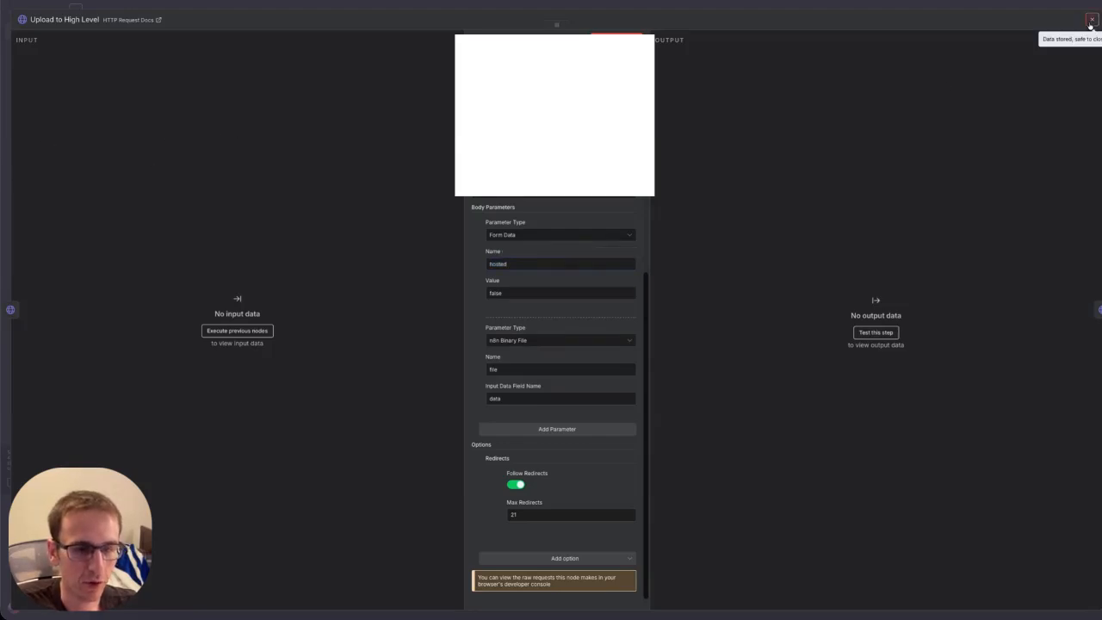
pyautogui.click(1091, 21)
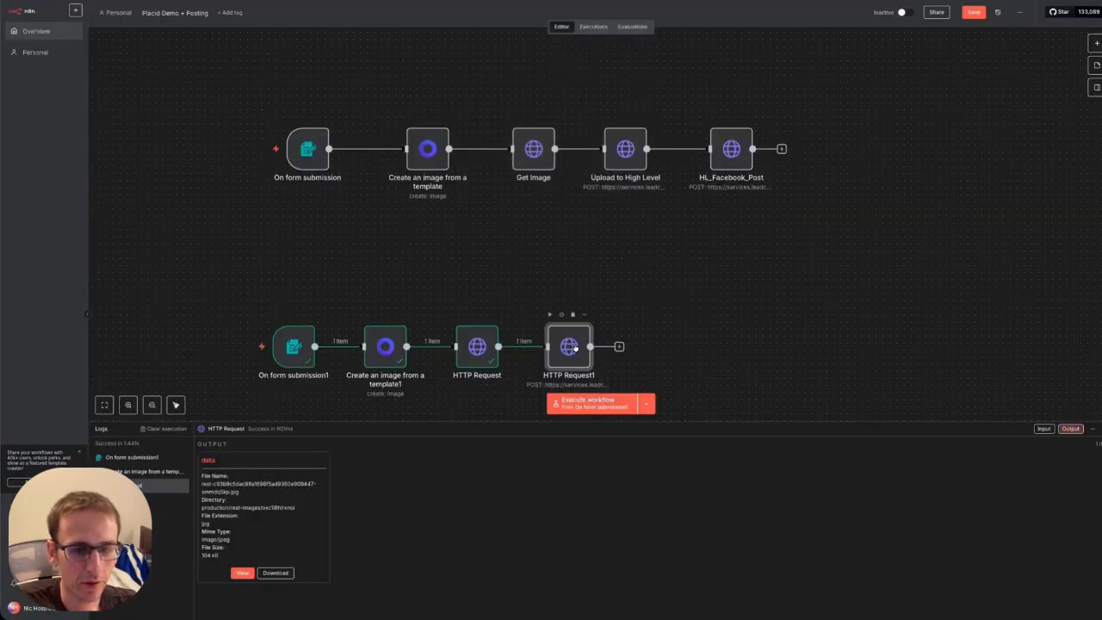
# Switch HTTP Request1's body to Form-Data and add the parameter hosted = false.
pyautogui.doubleClick(568, 349)
pyautogui.scroll(-10, 538, 428)
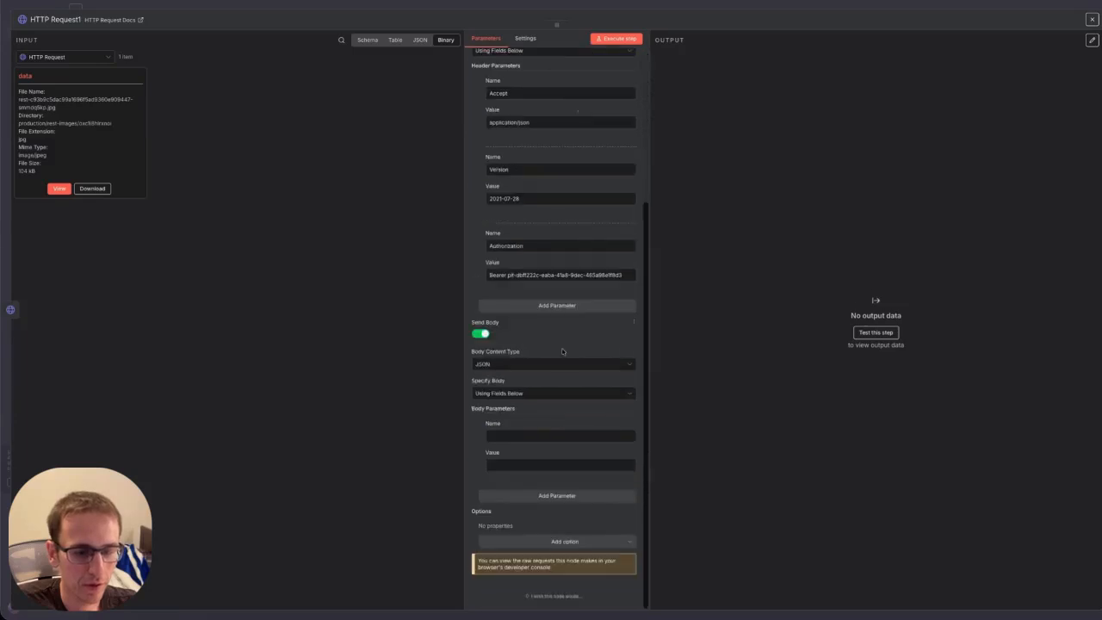
pyautogui.click(537, 393)
pyautogui.click(531, 415)
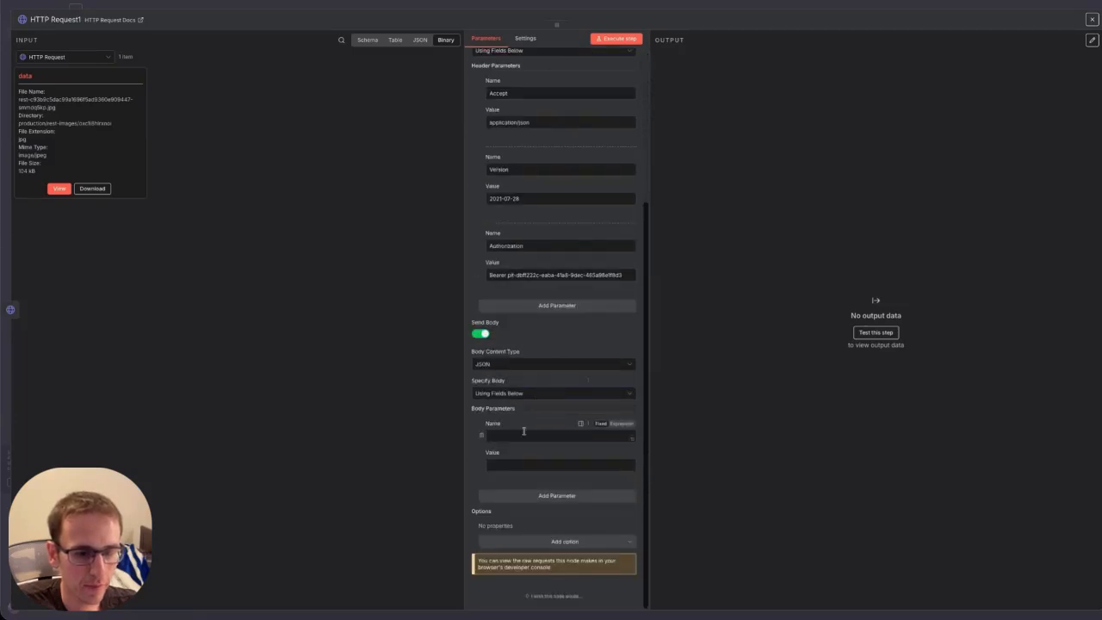
pyautogui.click(535, 365)
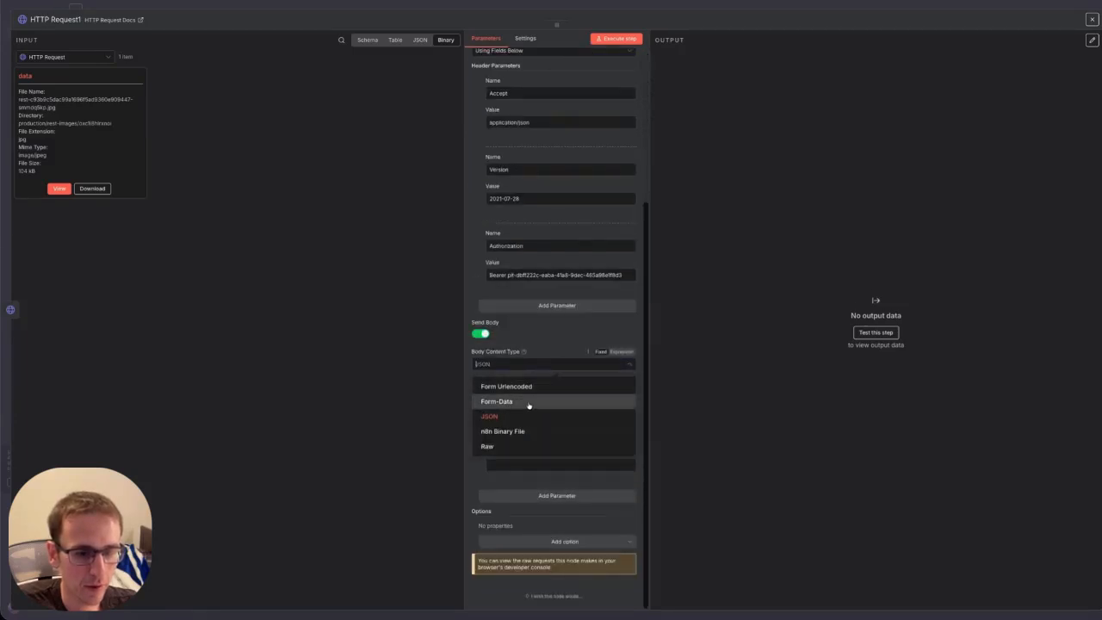
pyautogui.click(529, 401)
pyautogui.click(507, 434)
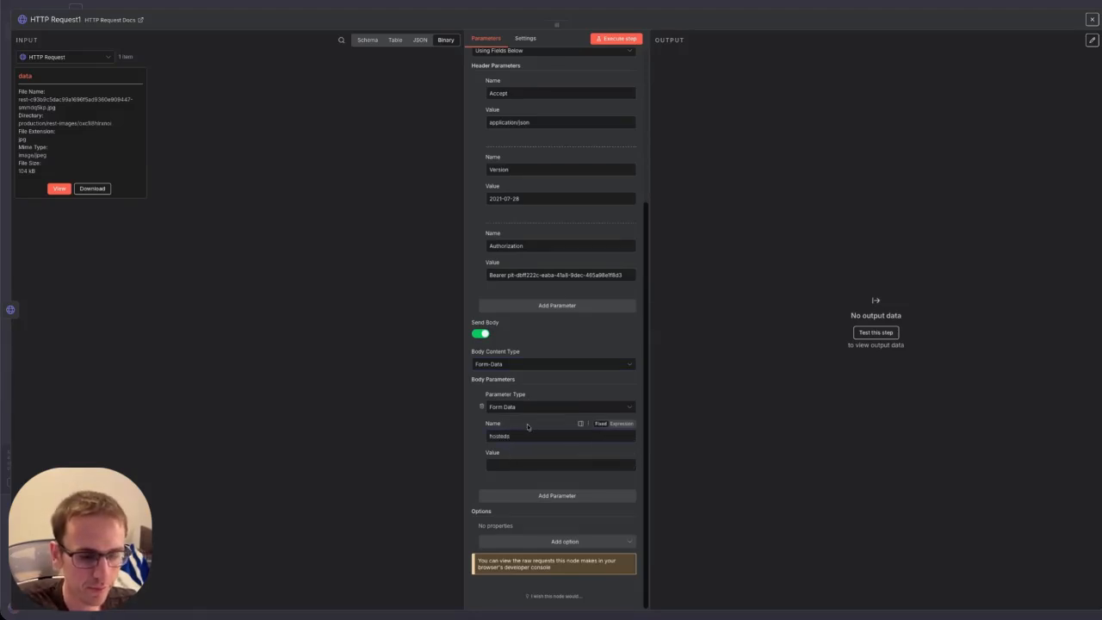
pyautogui.press('BackSpace')
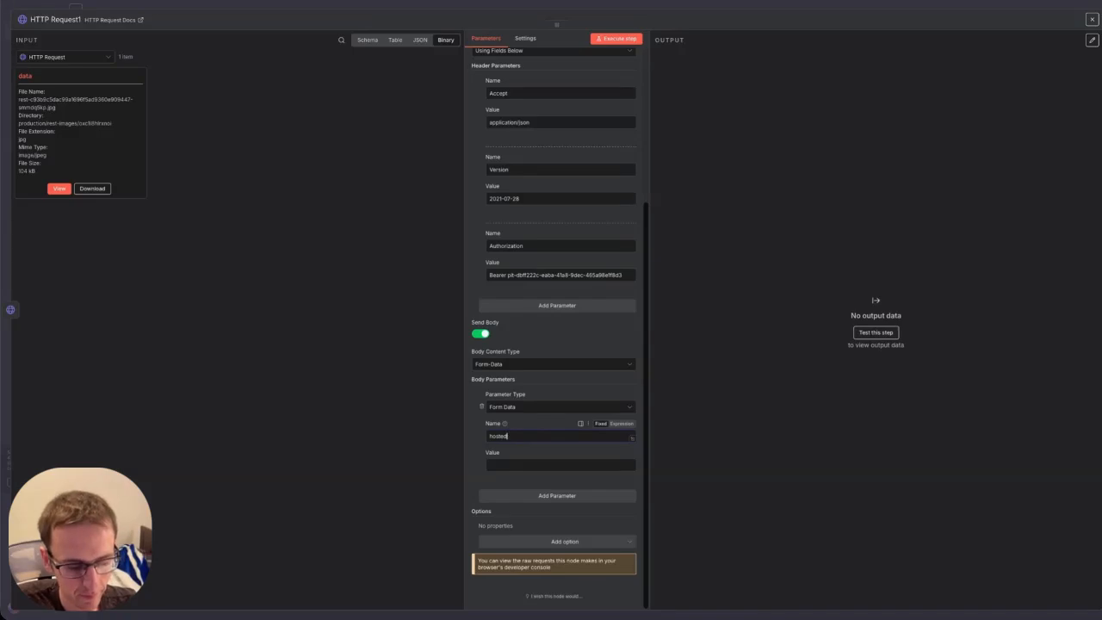
pyautogui.click(524, 465)
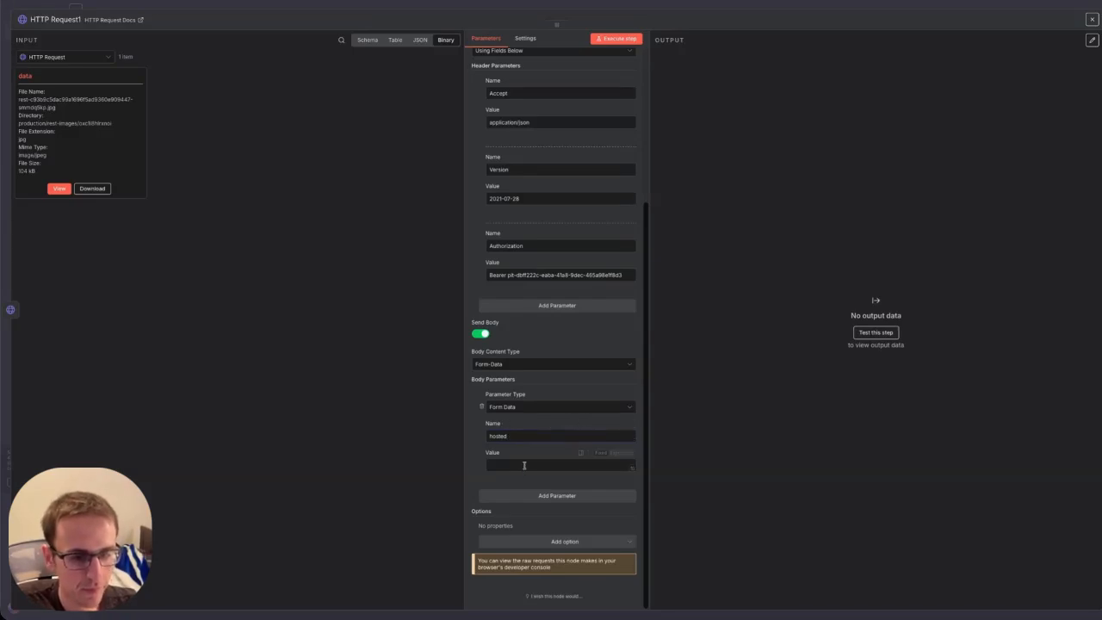
pyautogui.write('flase')
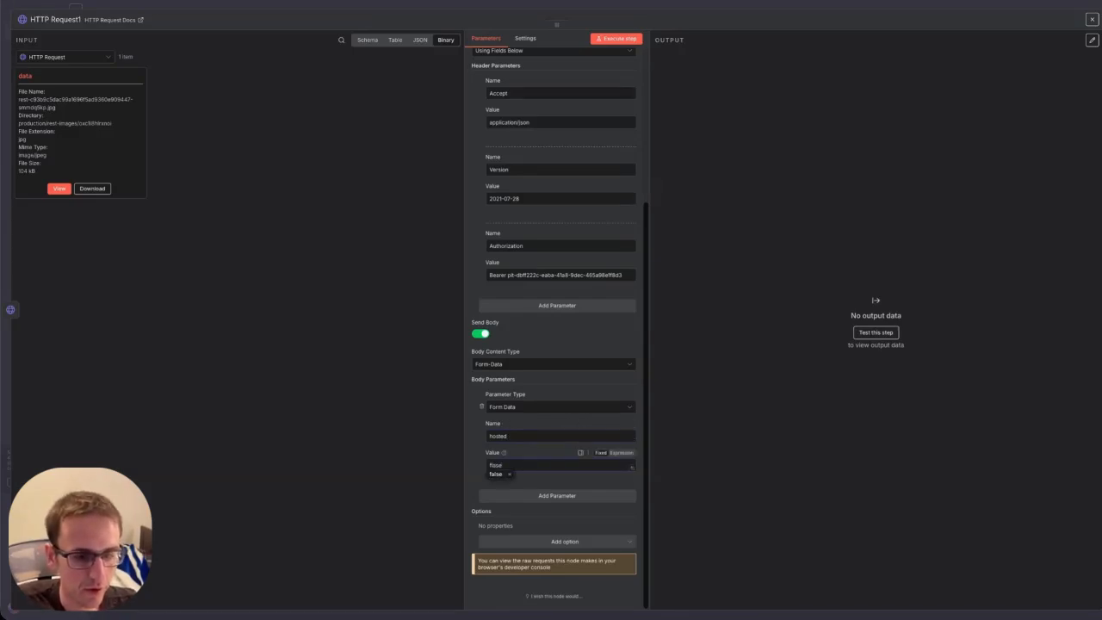
pyautogui.press('BackSpace')
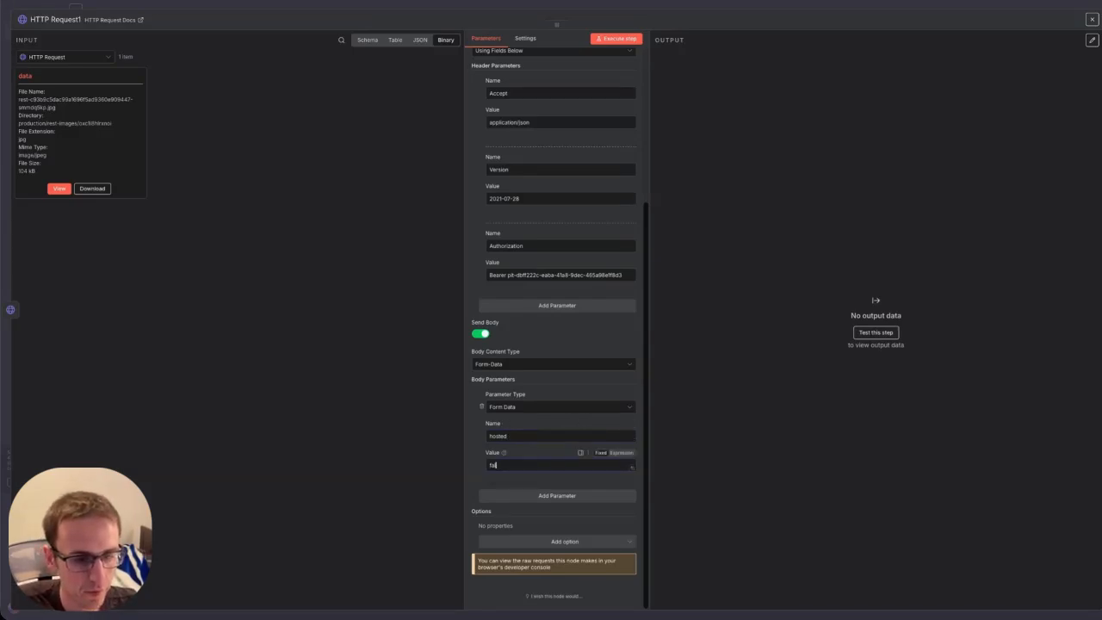
# Add an n8n Binary File parameter 'file' using input field data.
pyautogui.click(535, 496)
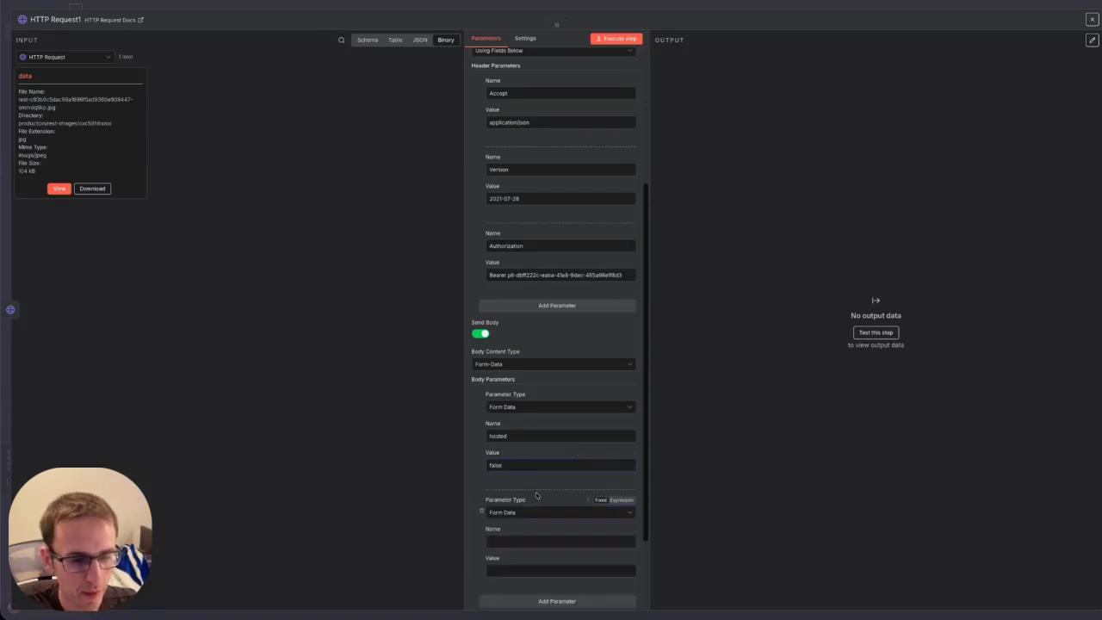
pyautogui.scroll(-2, 535, 498)
pyautogui.click(511, 409)
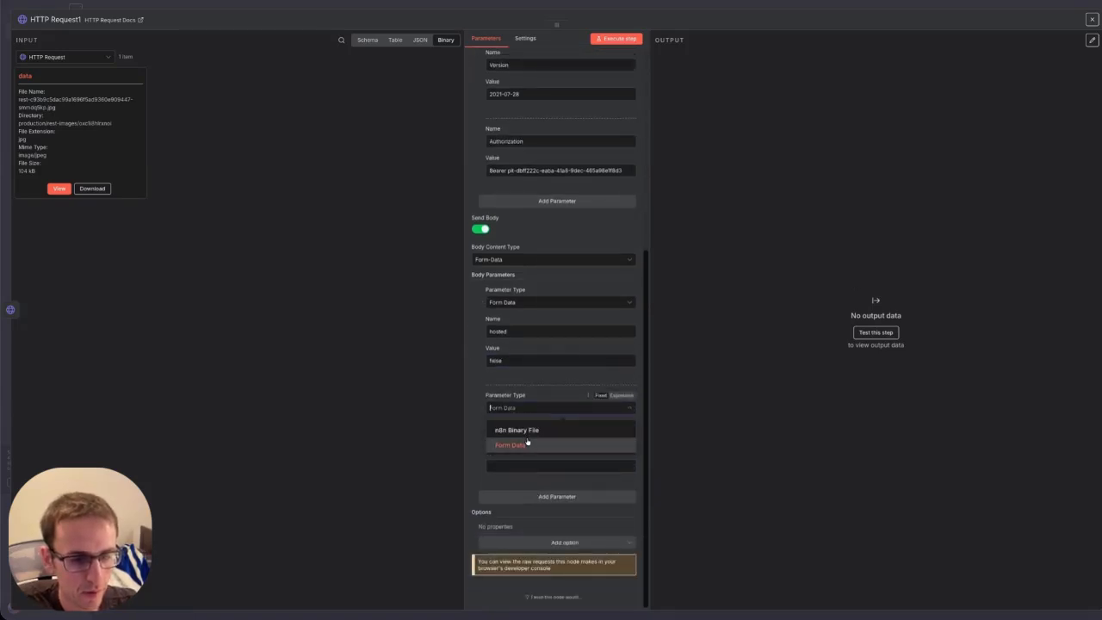
pyautogui.click(529, 431)
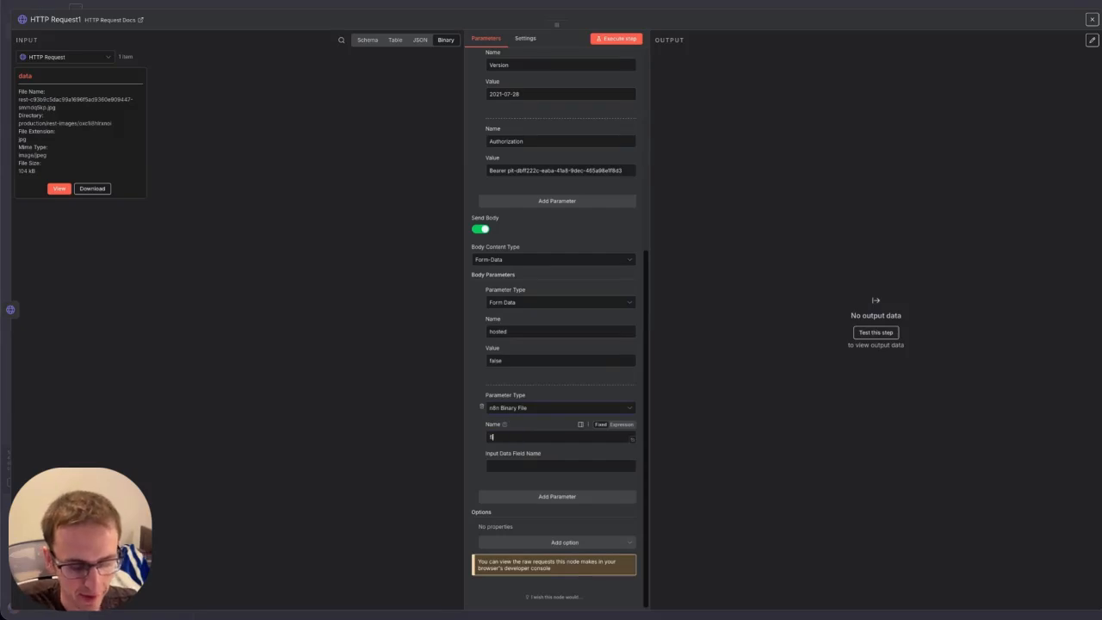
pyautogui.click(510, 469)
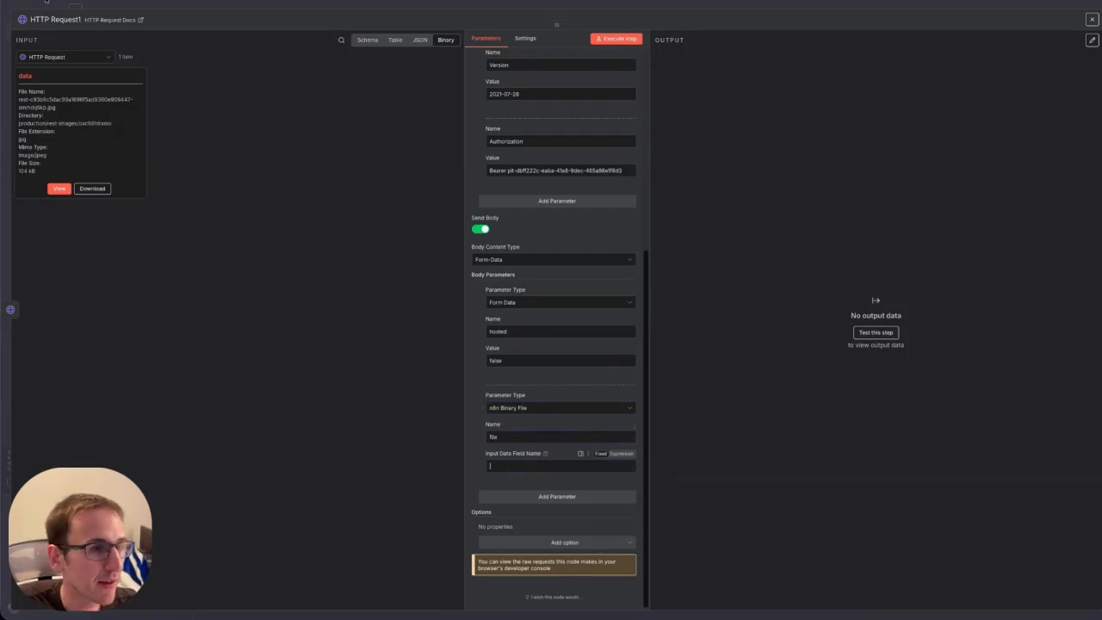
pyautogui.moveTo(28, 75); pyautogui.dragTo(17, 75)
pyautogui.hotkey('ctrl', 'c')
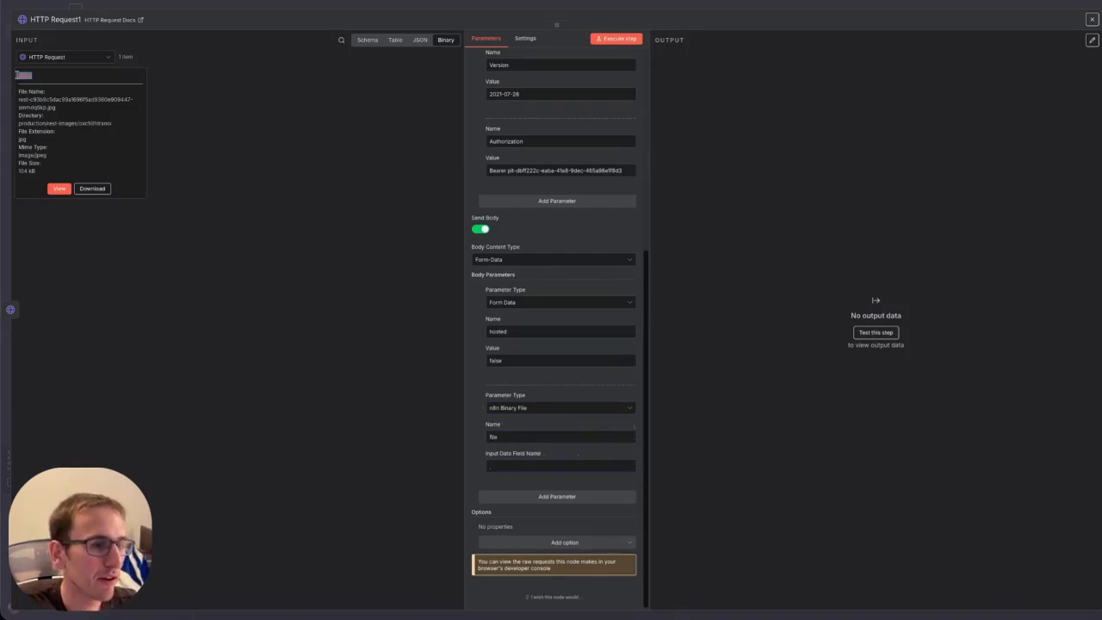
pyautogui.click(545, 470)
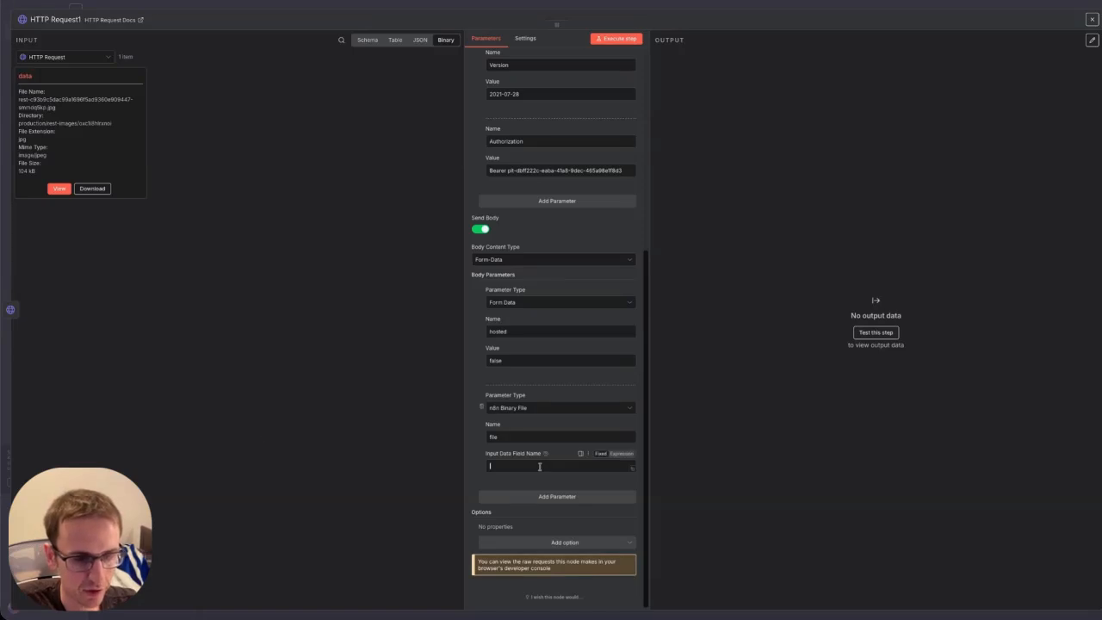
pyautogui.hotkey('ctrl', 'v')
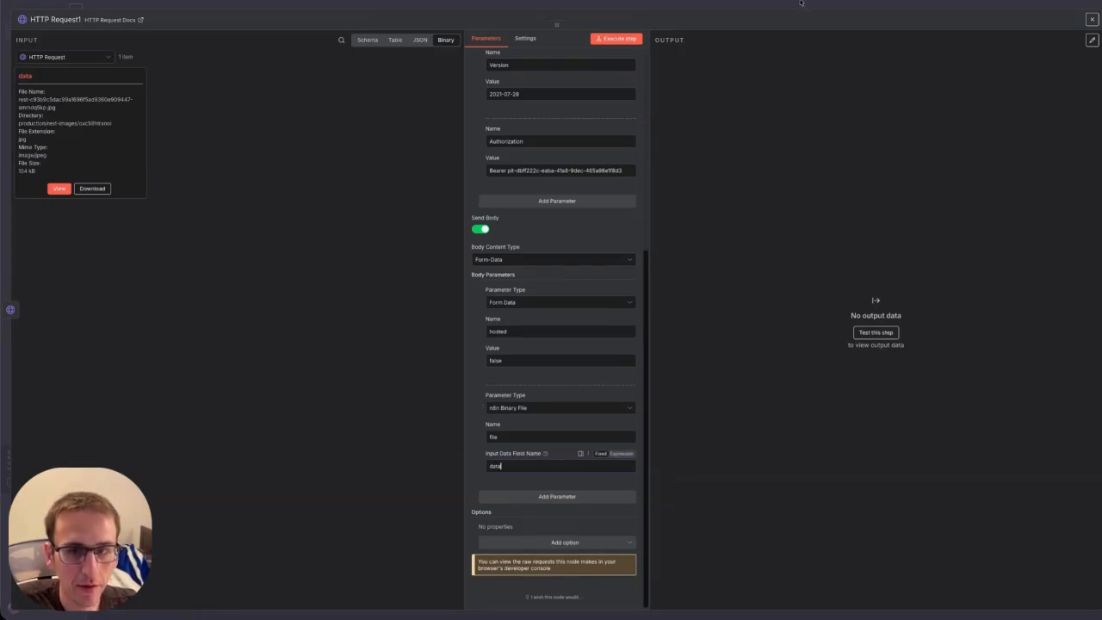
pyautogui.click(1091, 19)
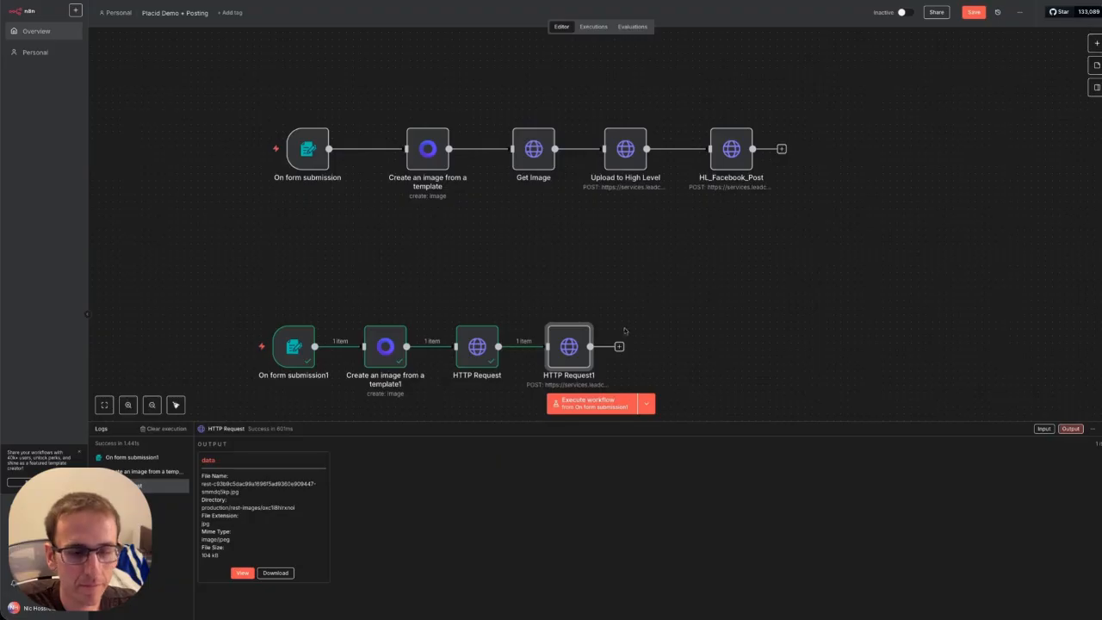
# Execute HTTP Request1 to upload the image, returning a fileId and url.
pyautogui.doubleClick(625, 149)
pyautogui.scroll(-3, 517, 398)
pyautogui.scroll(-5, 518, 398)
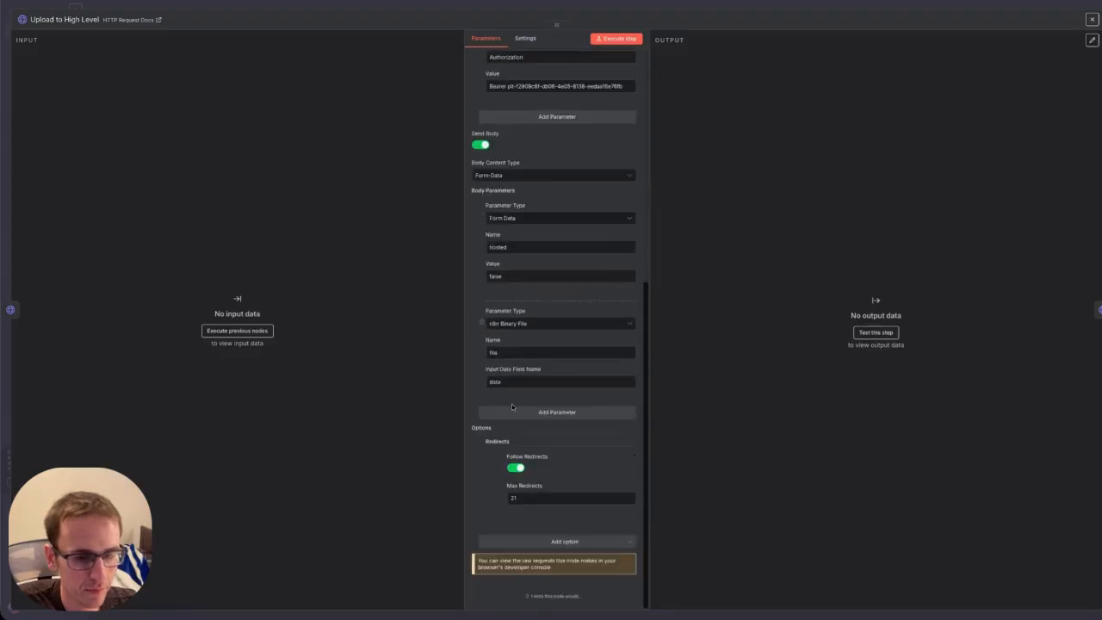
pyautogui.click(1092, 19)
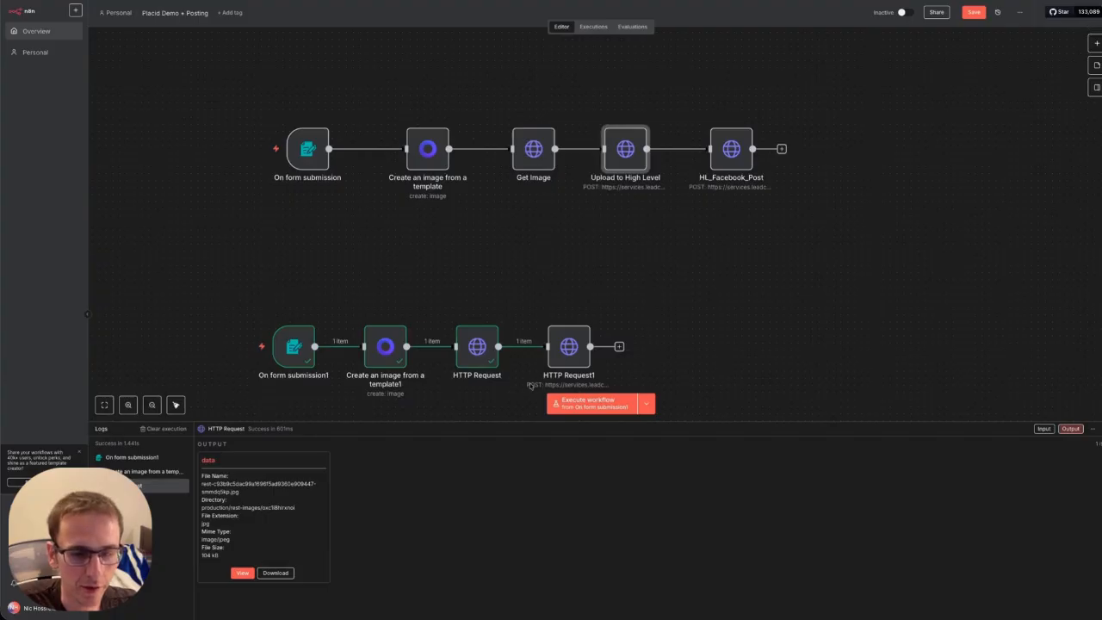
pyautogui.click(567, 354)
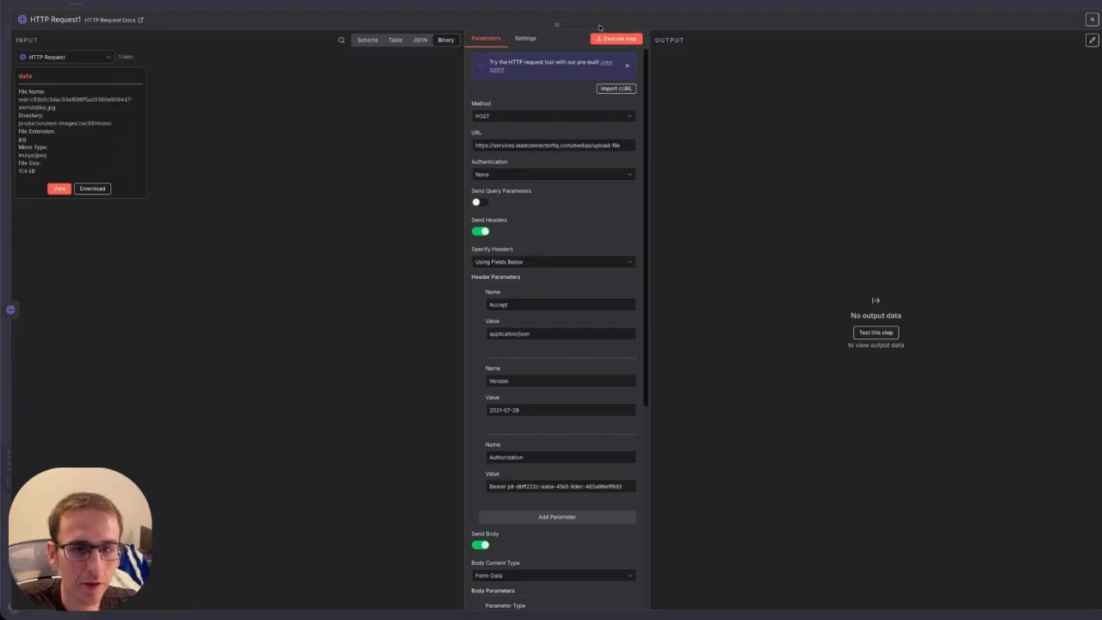
pyautogui.click(617, 38)
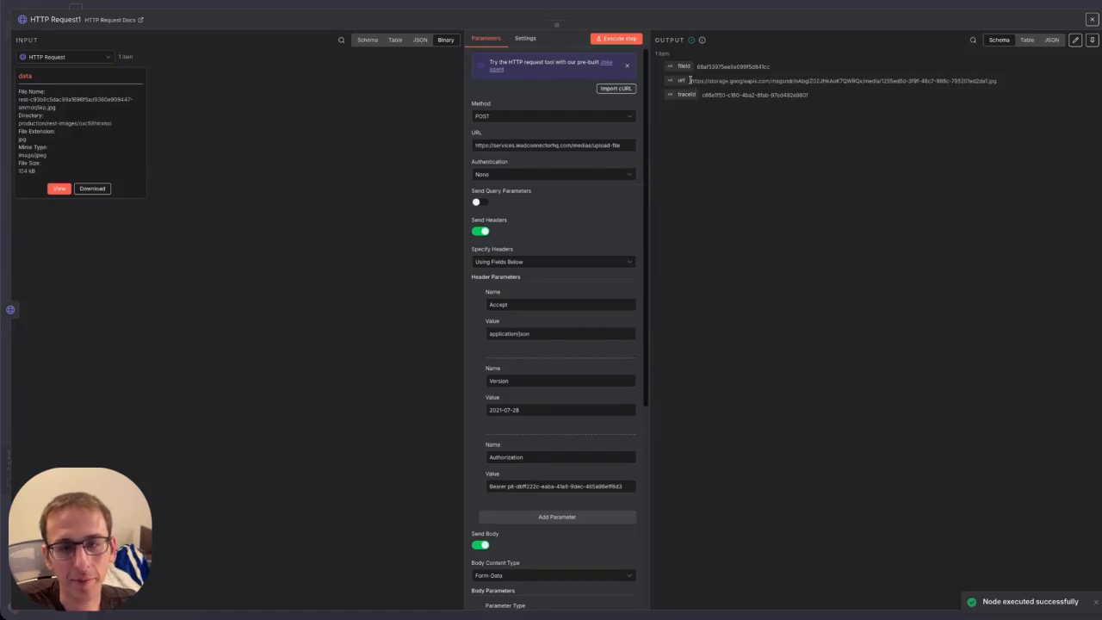
# Open the returned hosted image url in a new browser tab.
pyautogui.tripleClick(999, 80)
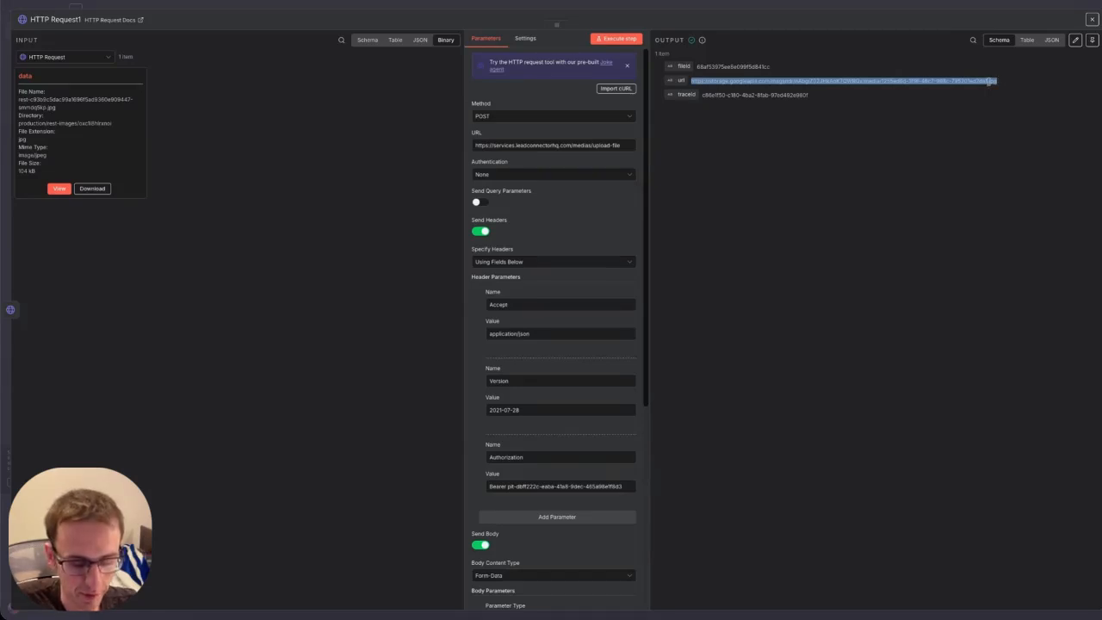
pyautogui.press('super+t')
pyautogui.press('super+v')
pyautogui.press('Return')
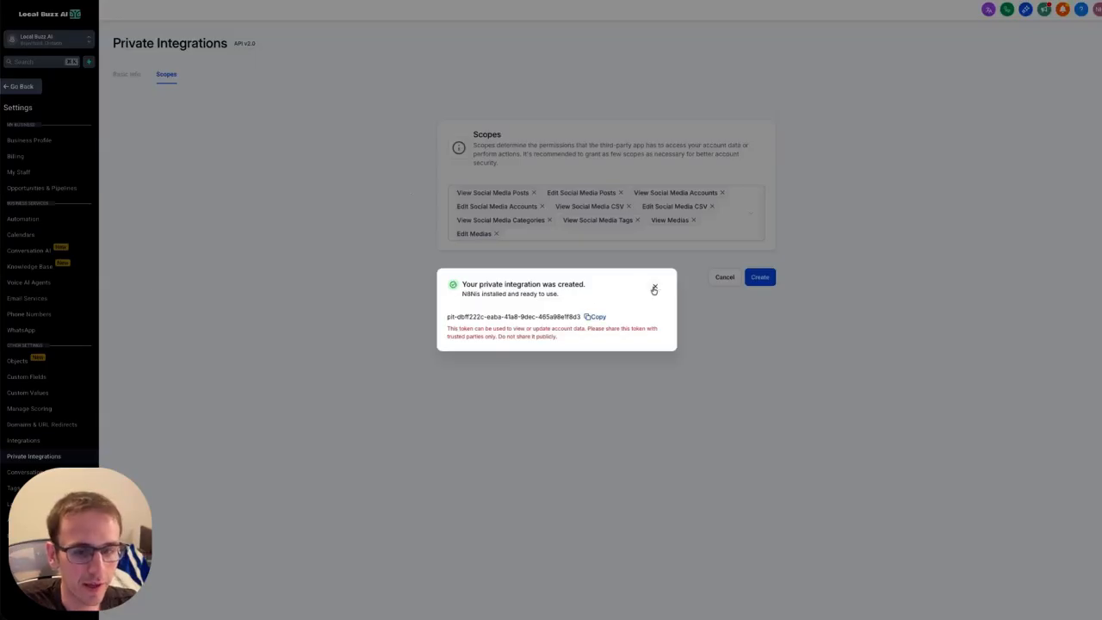
# Verify the orange 'This is a test image' file in HighLevel Media Storage, then return to n8n.
pyautogui.click(655, 285)
pyautogui.click(6, 86)
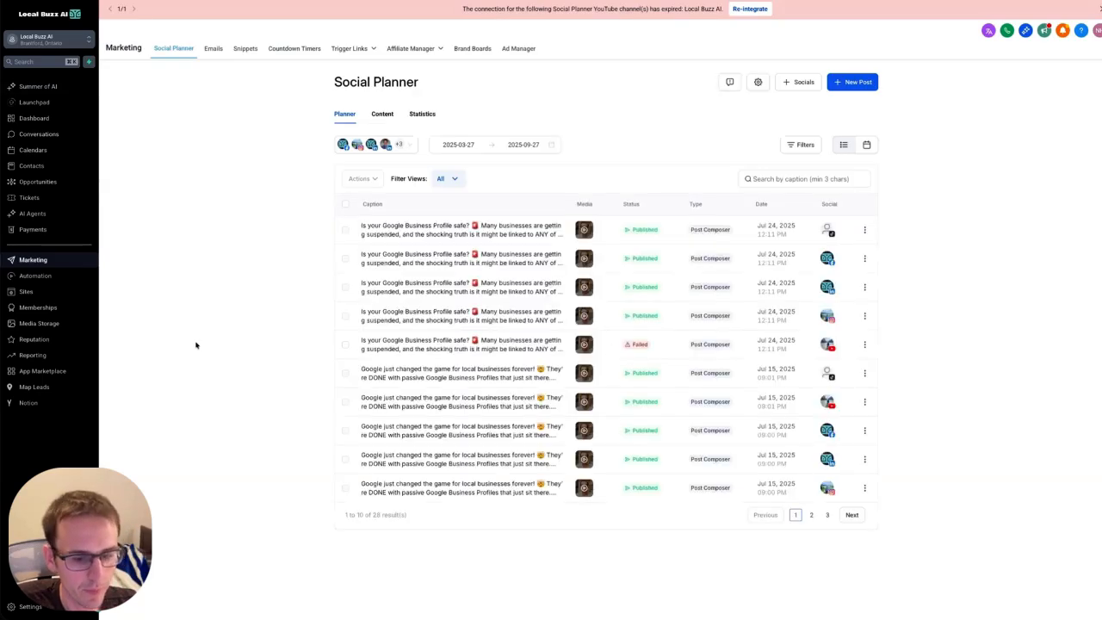
pyautogui.click(49, 323)
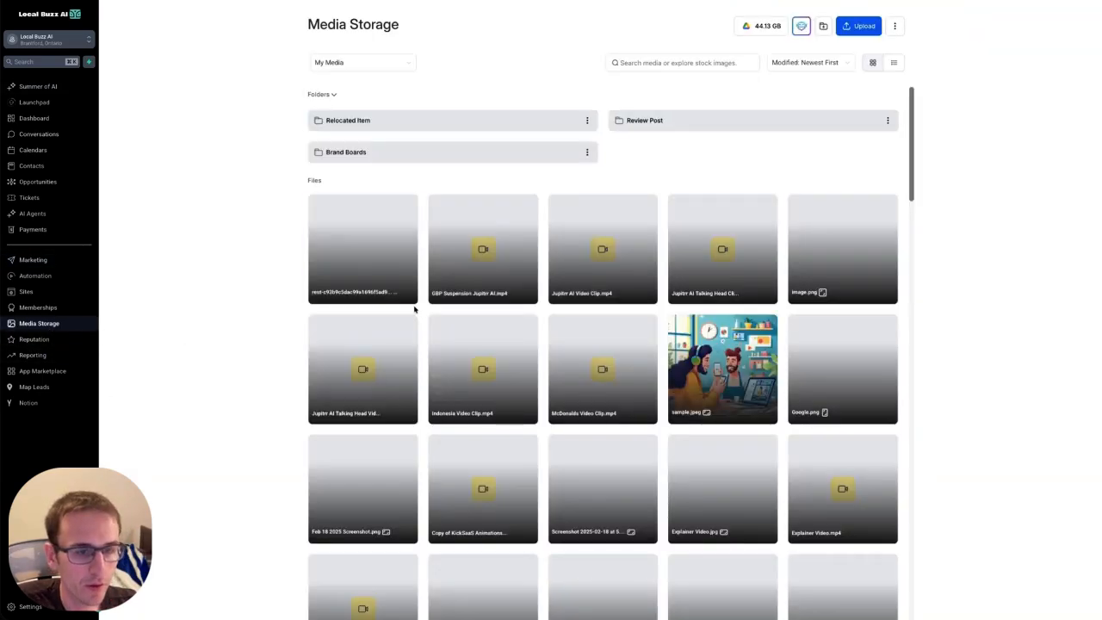
pyautogui.click(43, 261)
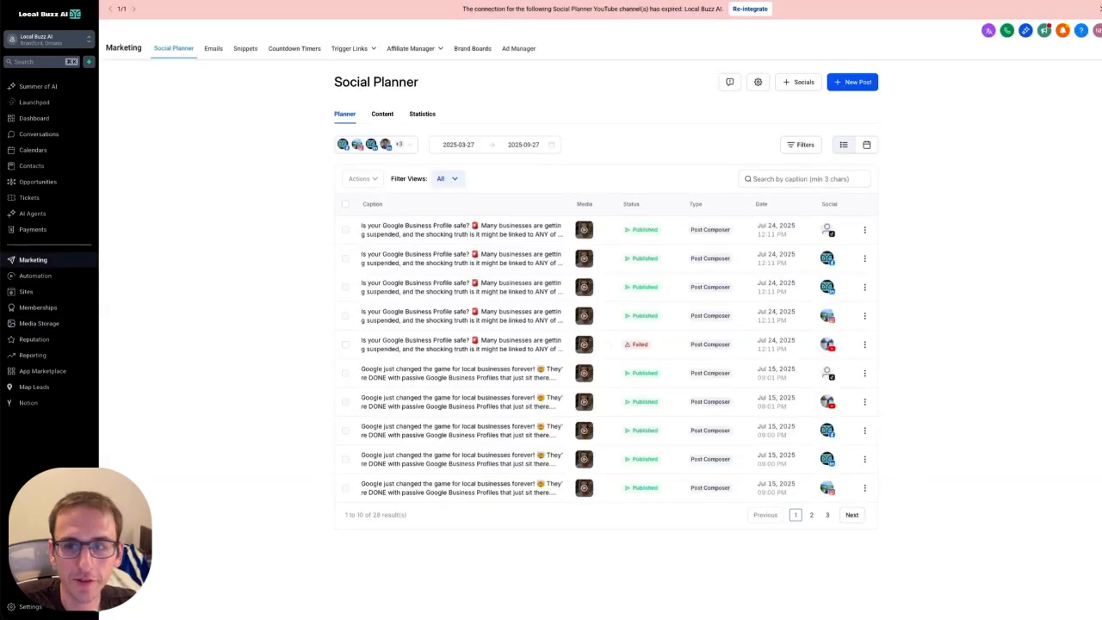
pyautogui.click(977, 0)
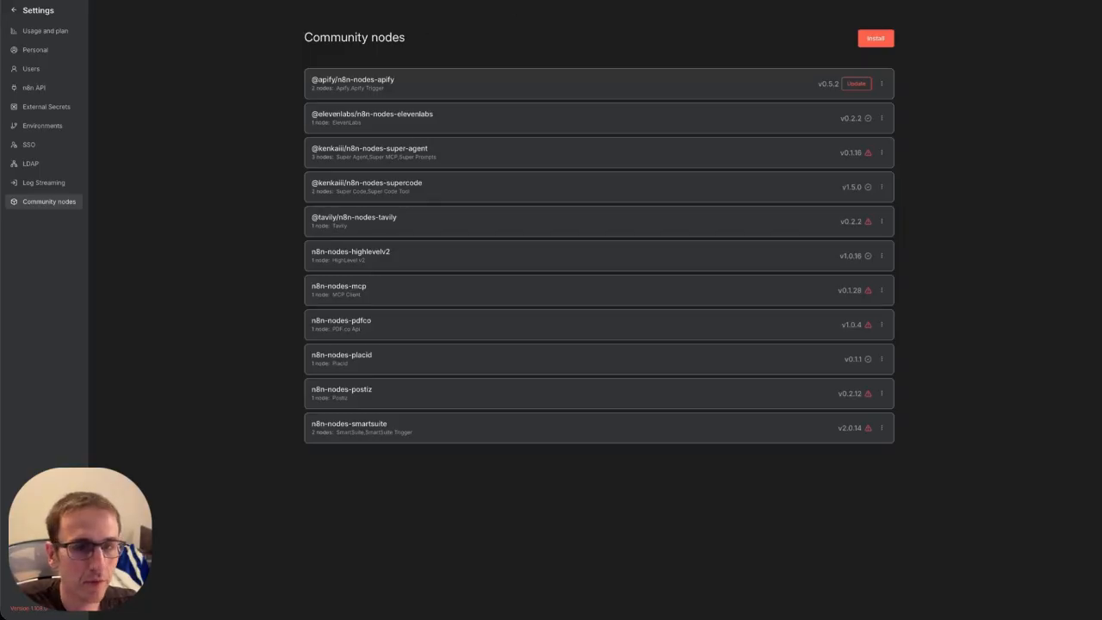
# Add an HTTP Request2 node after HTTP Request1 with the POST method.
pyautogui.click(483, 7)
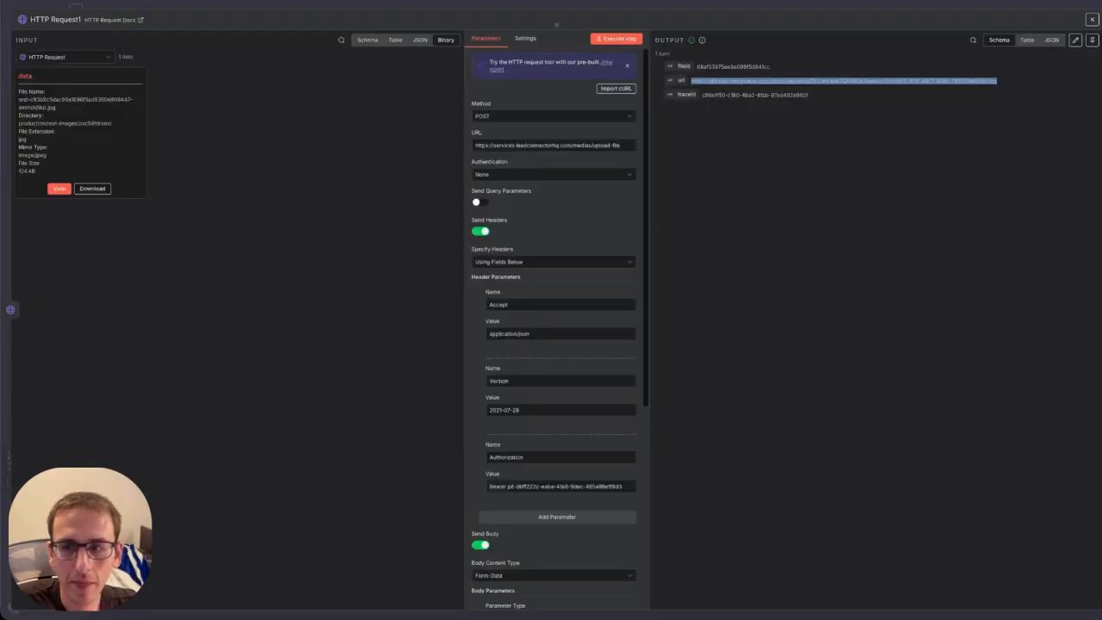
pyautogui.click(1091, 19)
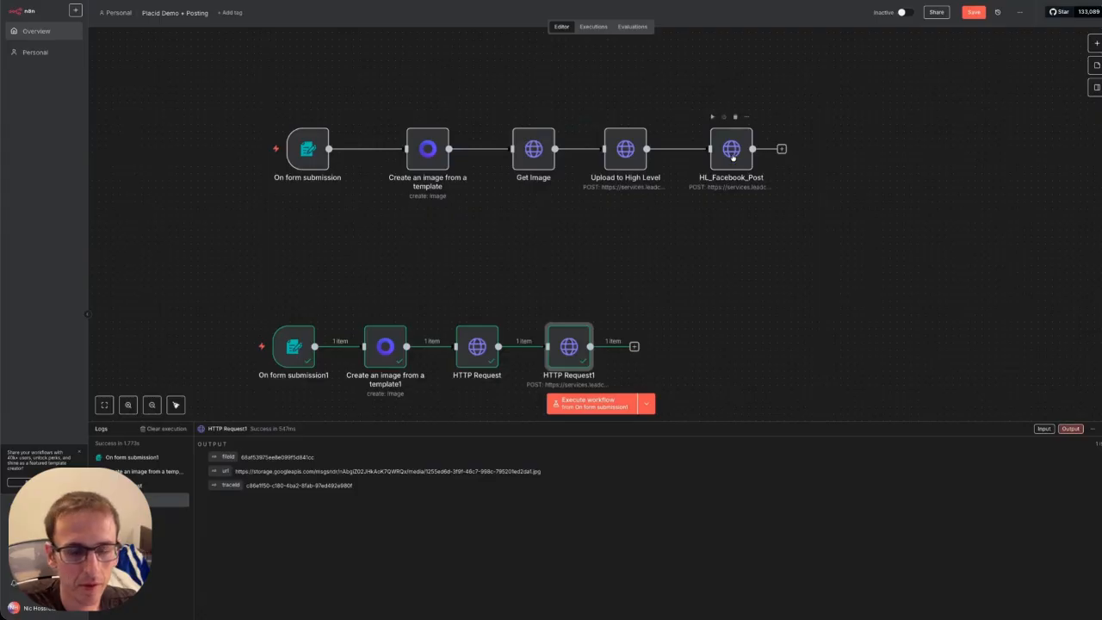
pyautogui.click(733, 154)
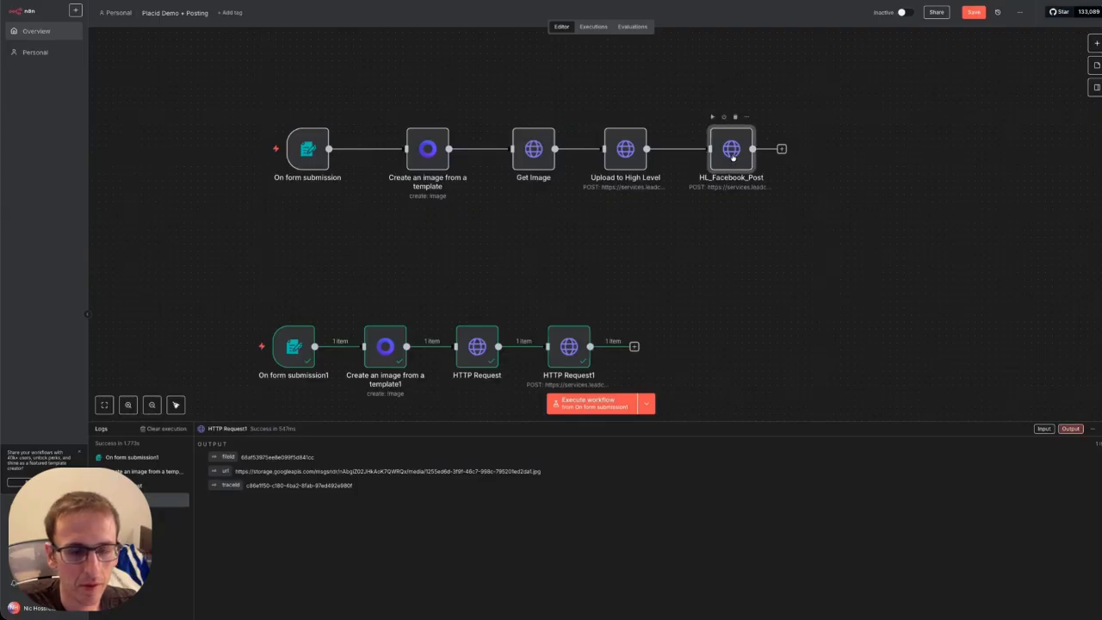
pyautogui.click(634, 346)
pyautogui.write('http')
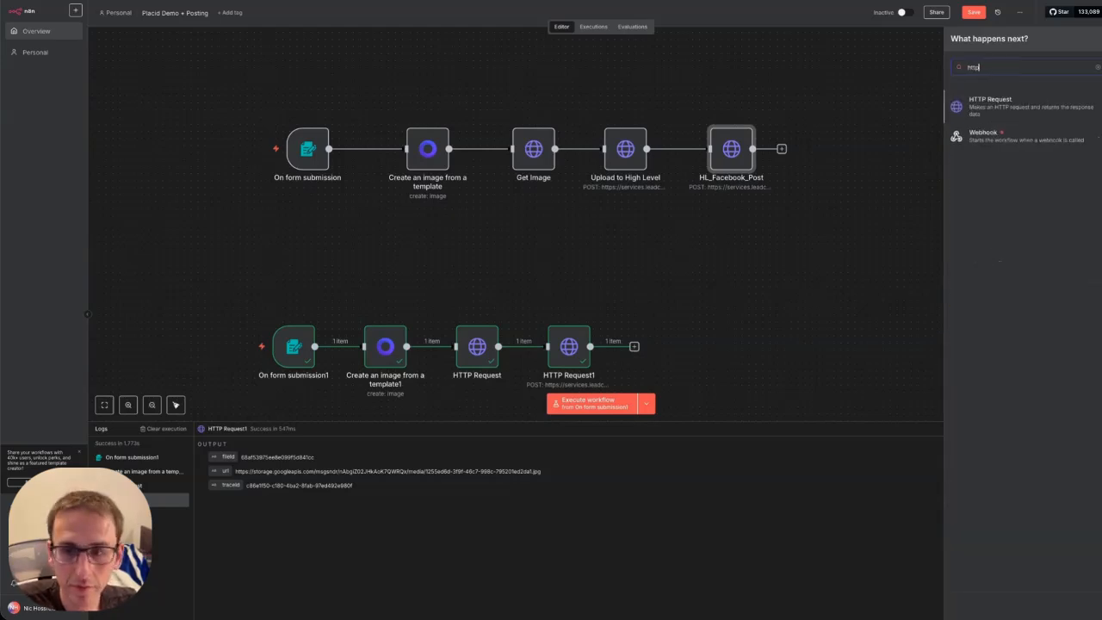
pyautogui.click(1013, 104)
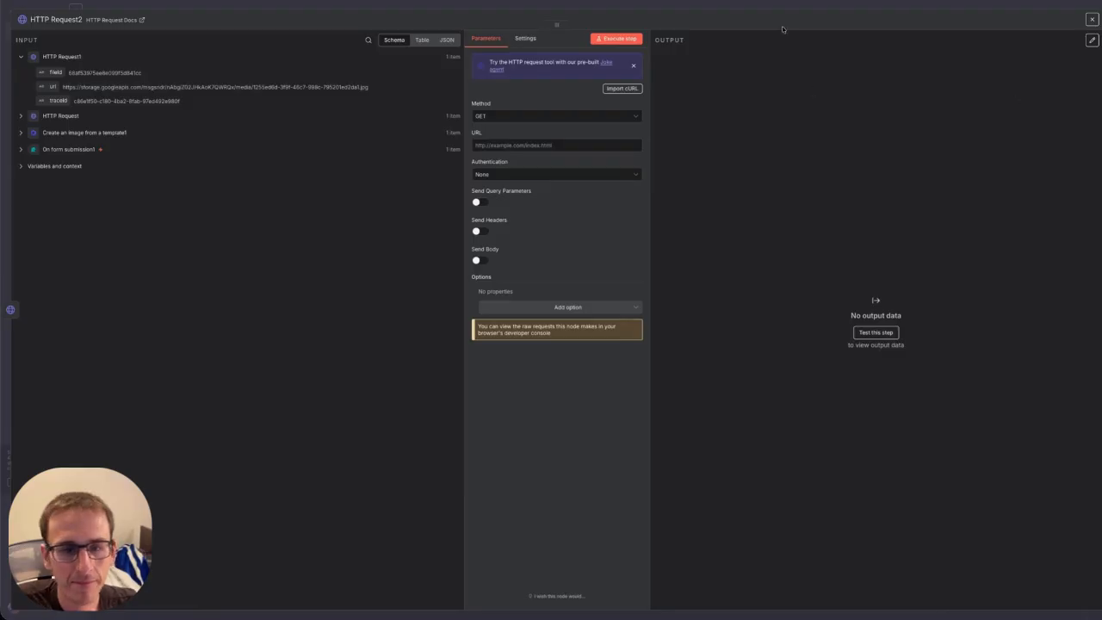
pyautogui.click(529, 116)
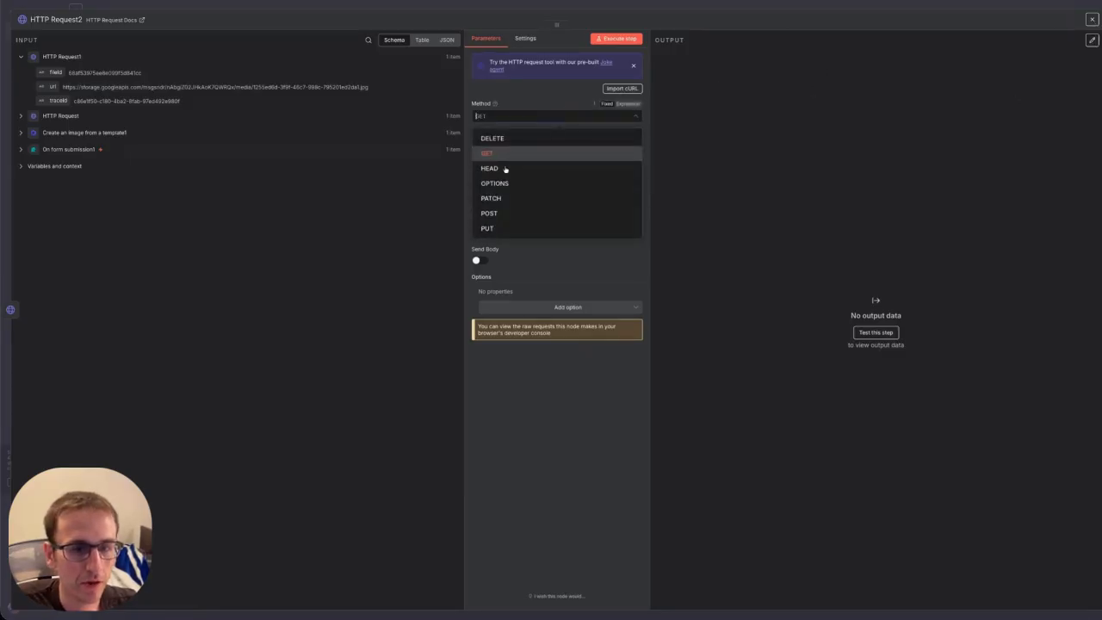
pyautogui.click(496, 214)
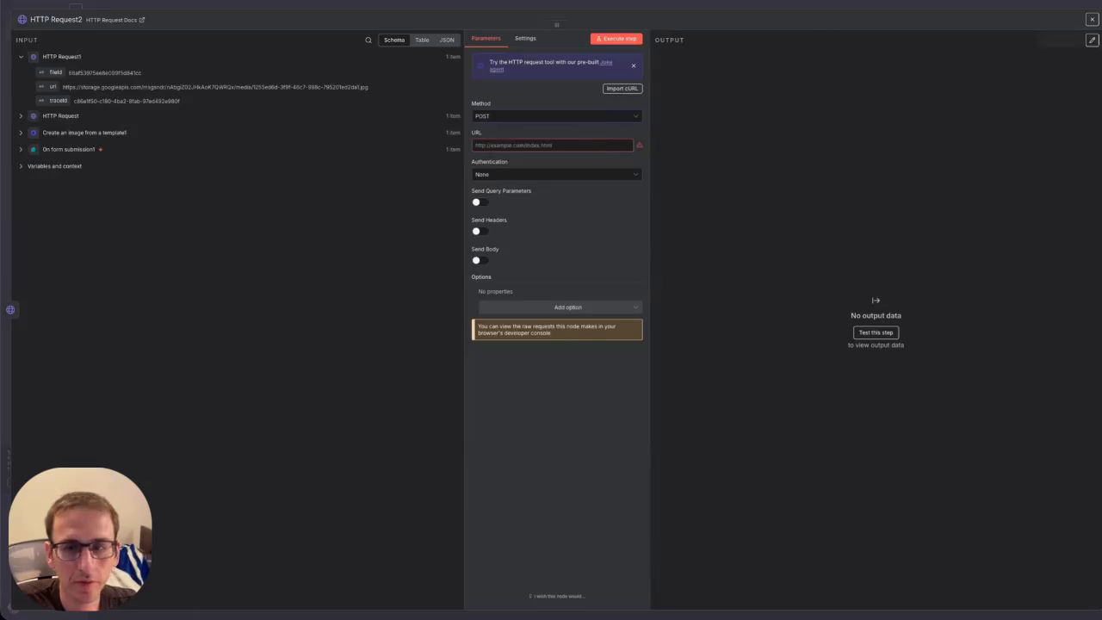
pyautogui.click(1092, 19)
# Paste HL_Facebook_Post's social-media-posting URL into HTTP Request2, deleting the old location ID.
pyautogui.doubleClick(736, 153)
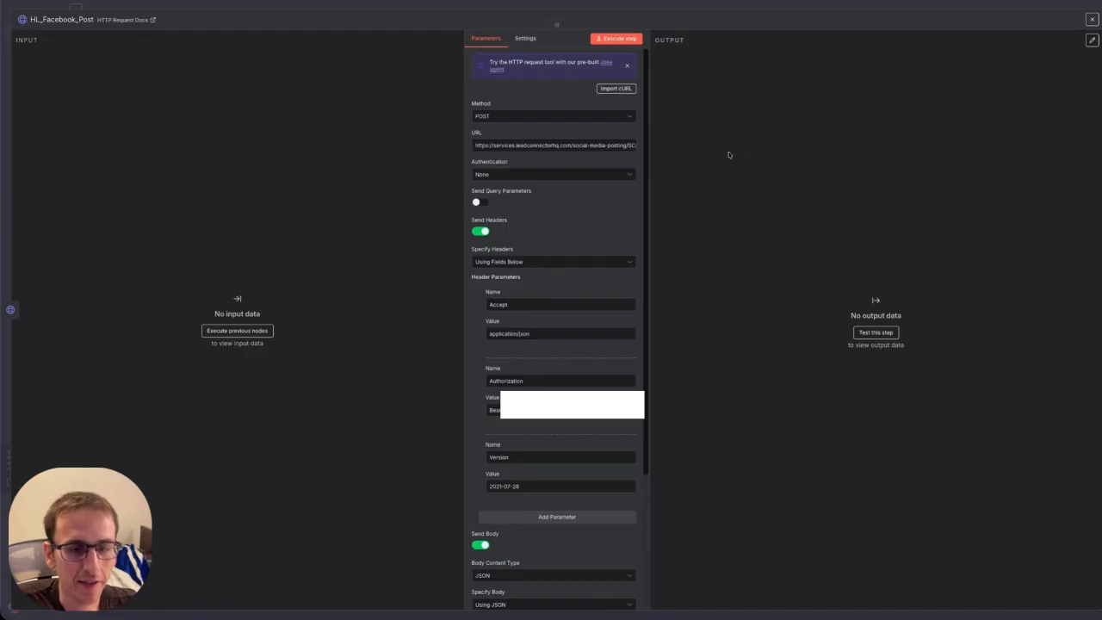
pyautogui.tripleClick(512, 145)
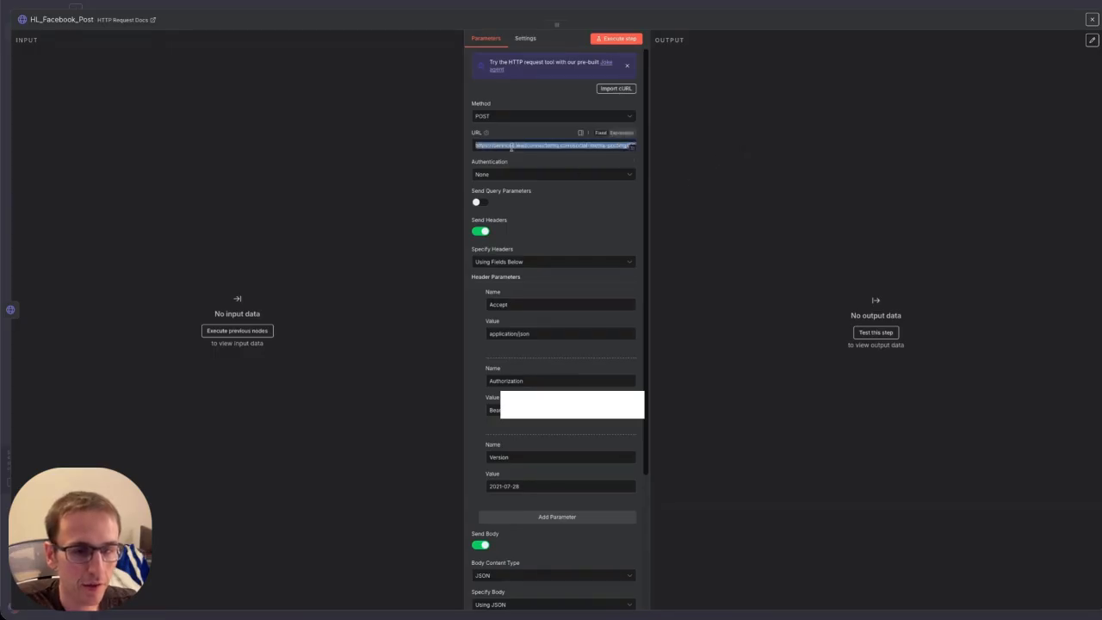
pyautogui.click(1092, 19)
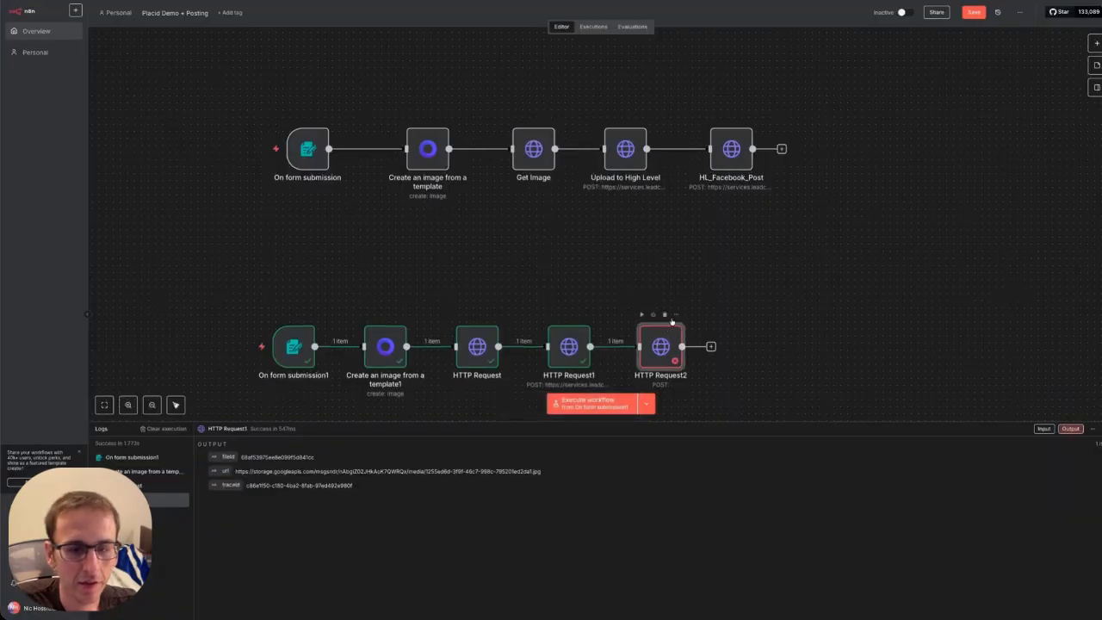
pyautogui.doubleClick(660, 345)
pyautogui.click(516, 146)
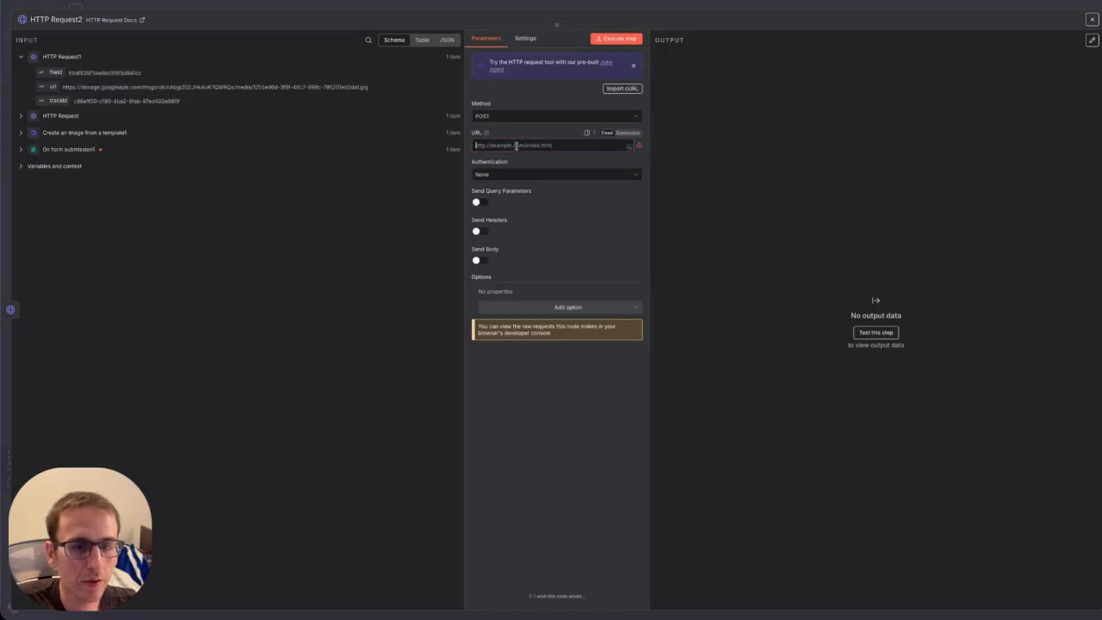
pyautogui.hotkey('ctrl', 'v')
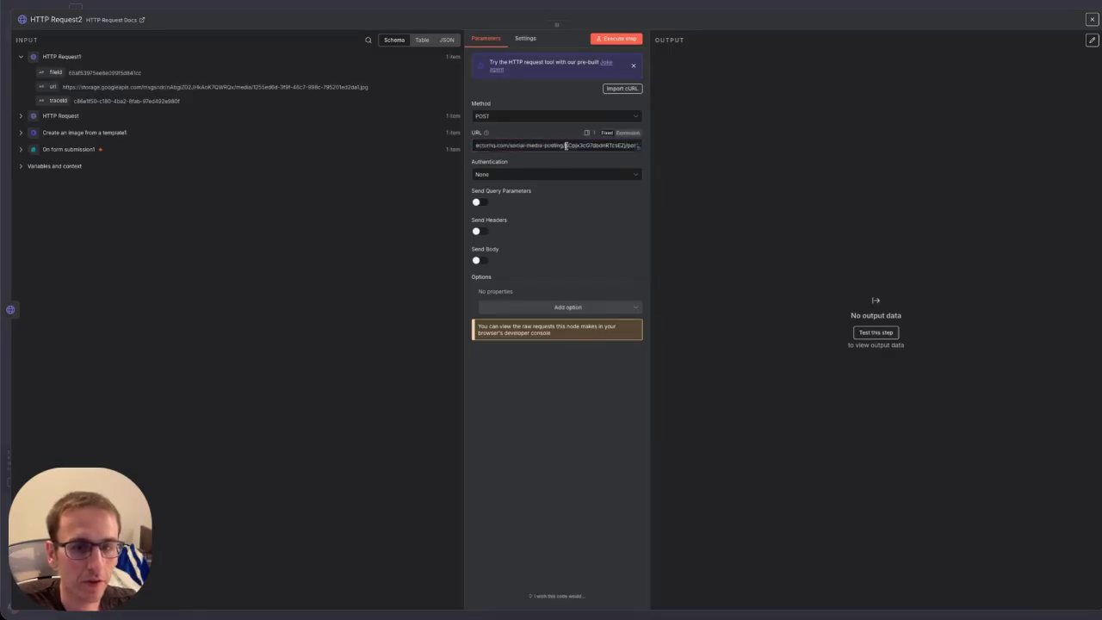
pyautogui.moveTo(566, 146); pyautogui.dragTo(622, 145)
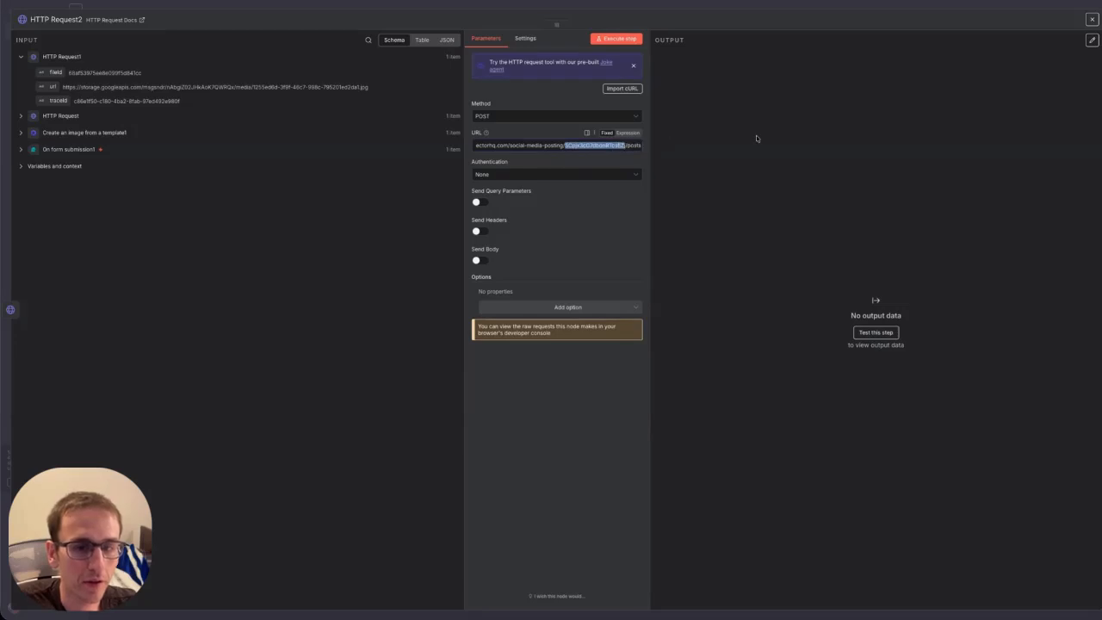
pyautogui.press('BackSpace')
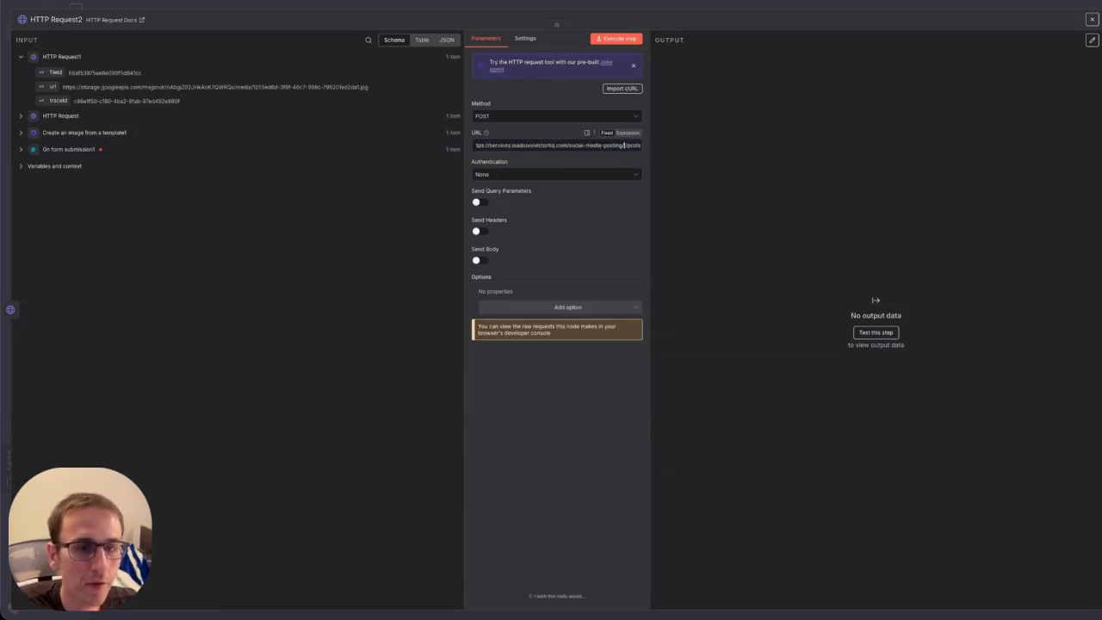
pyautogui.press('BackSpace')
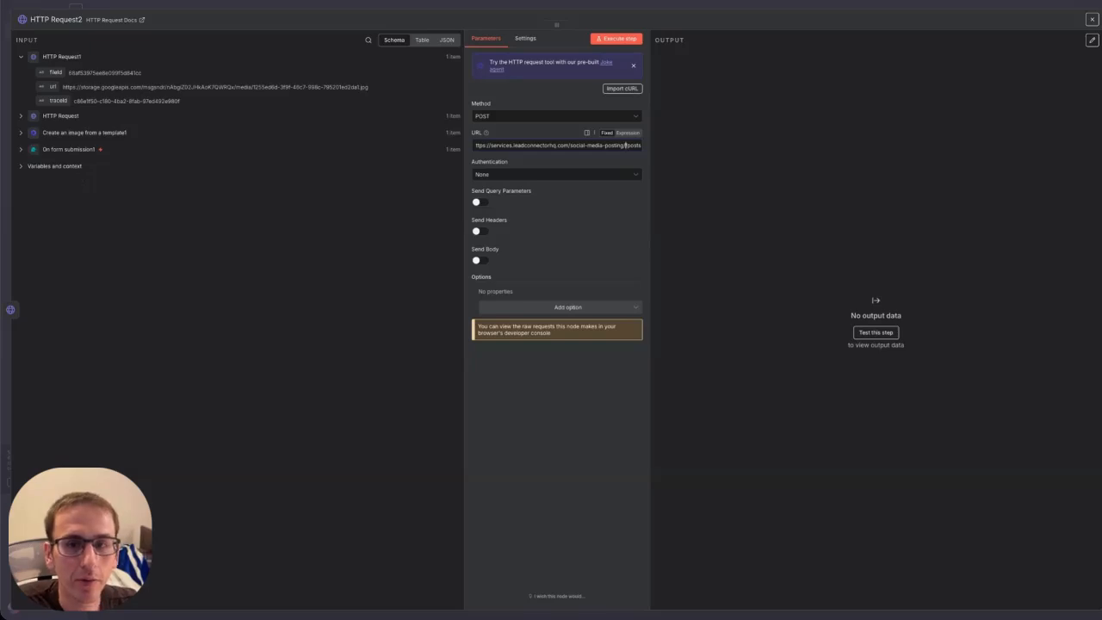
pyautogui.click(815, 3)
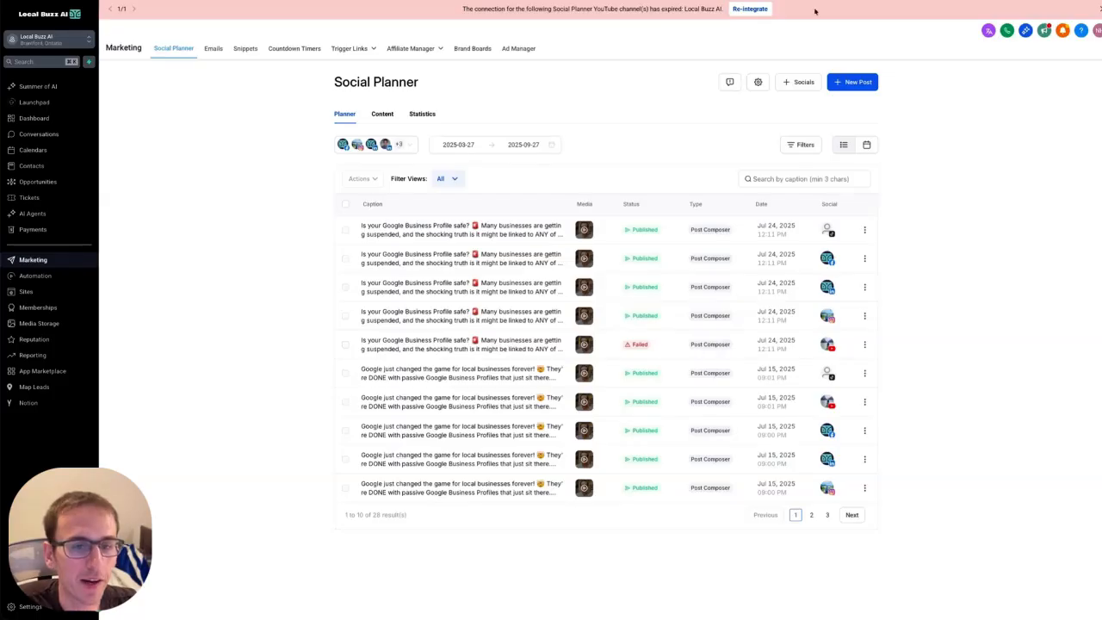
# Copy the sub-account's Location ID from Settings > Business Profile.
pyautogui.click(28, 608)
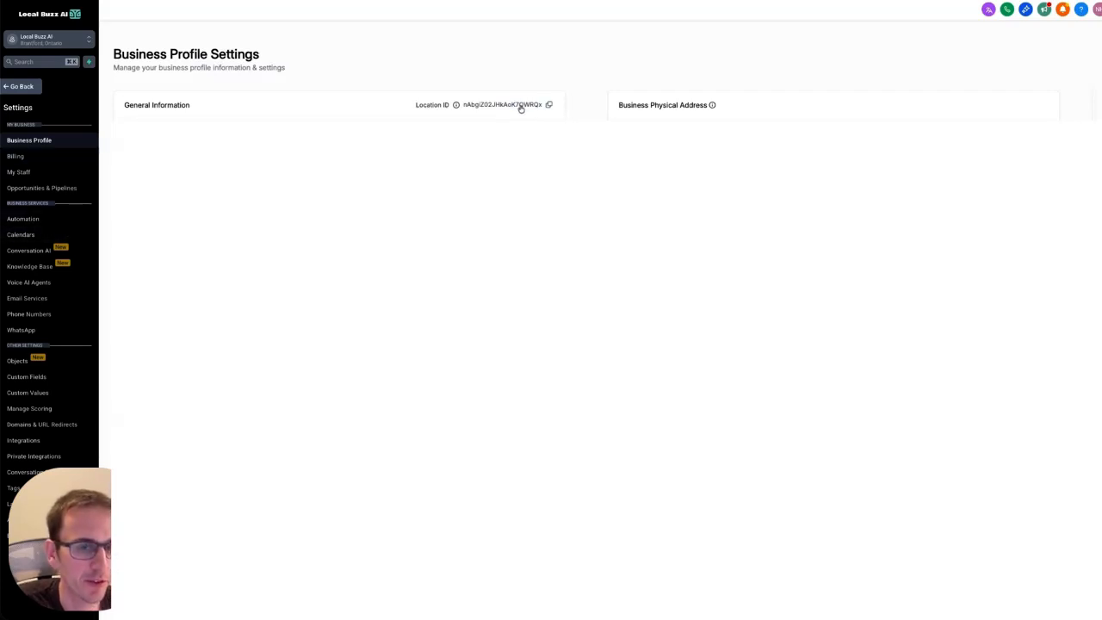
pyautogui.click(549, 104)
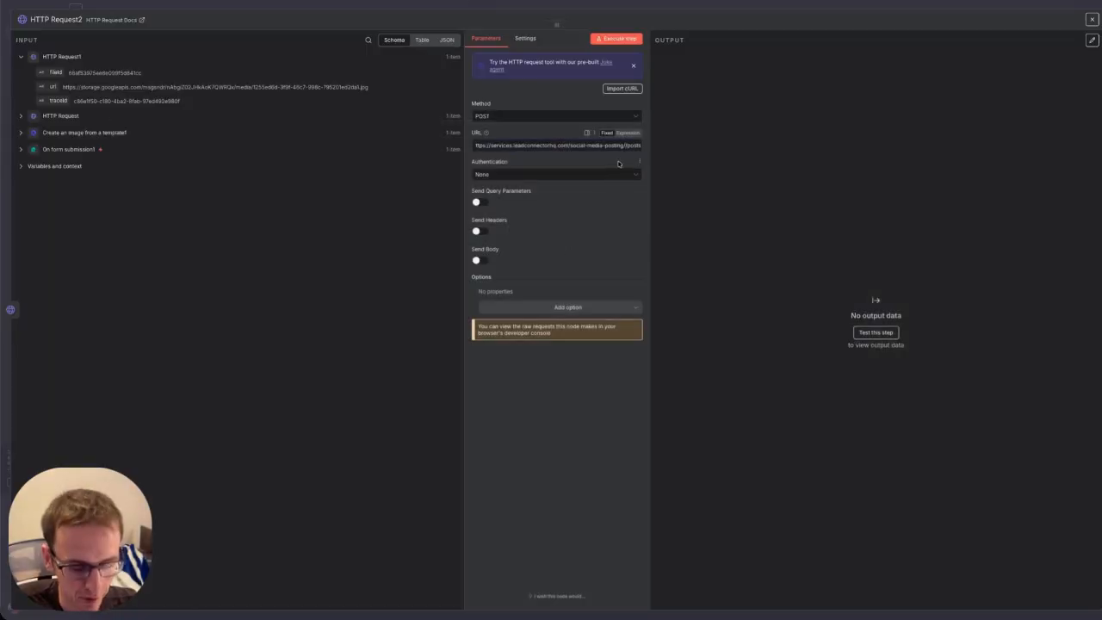
# Paste the location ID into HTTP Request2's URL and check HL_Facebook_Post's headers for comparison.
pyautogui.hotkey('ctrl', 'v')
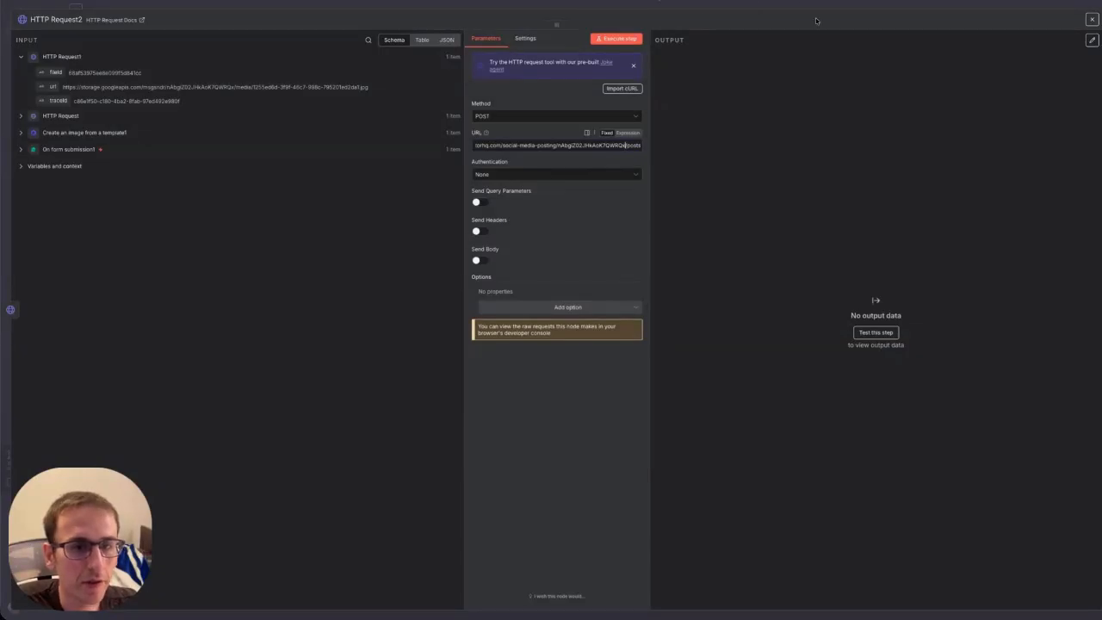
pyautogui.click(1092, 19)
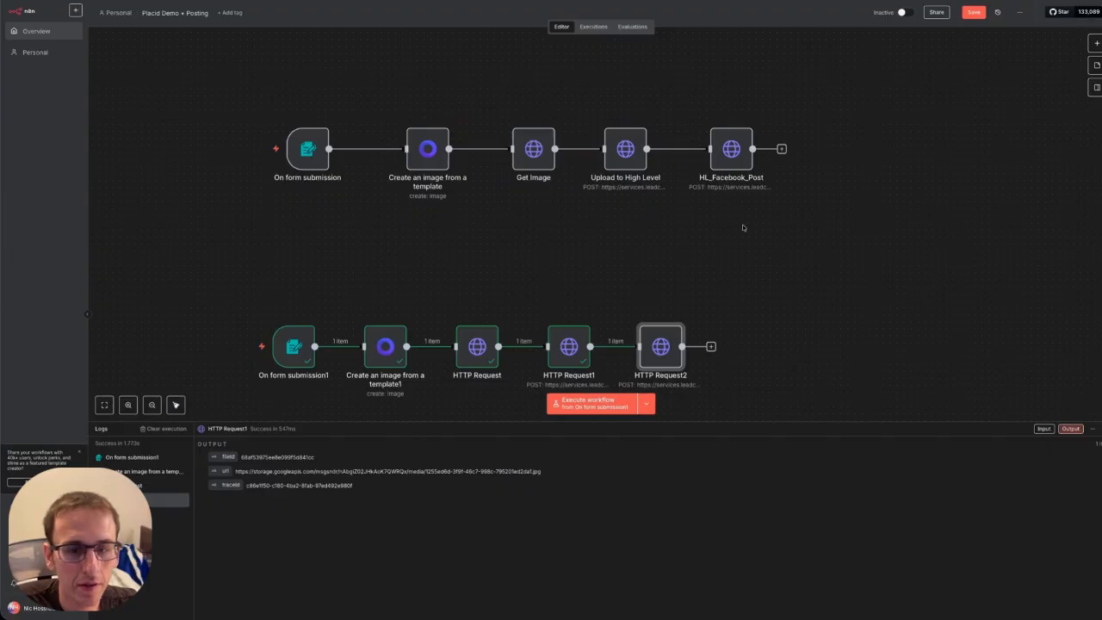
pyautogui.doubleClick(747, 161)
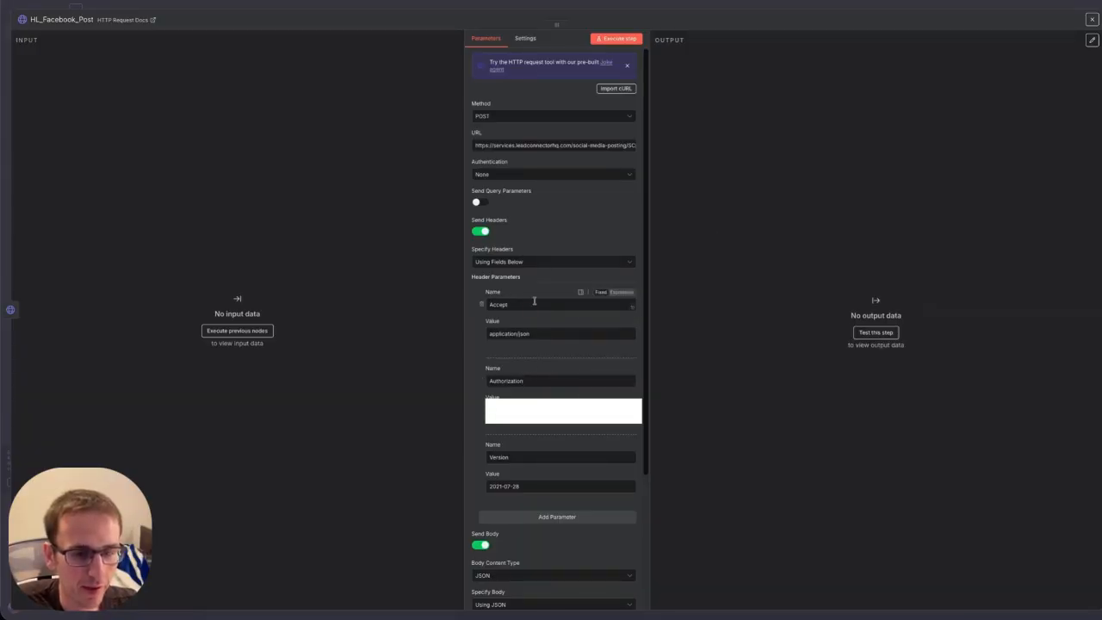
pyautogui.click(1093, 21)
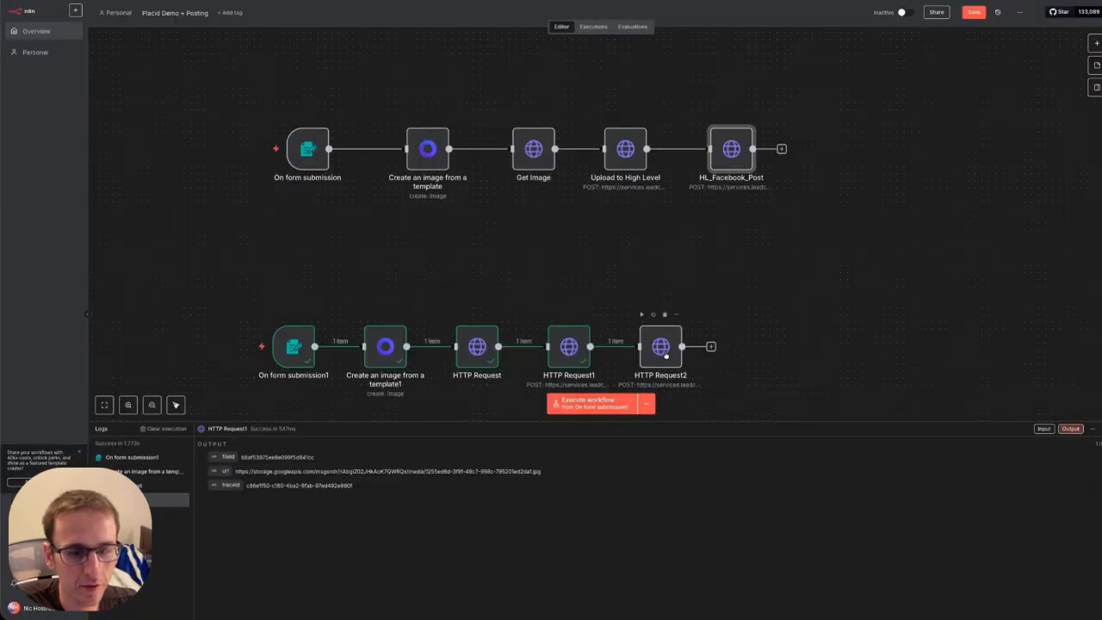
pyautogui.doubleClick(638, 384)
# Enable headers on HTTP Request2 and add Accept, Version and Authorization header parameters.
pyautogui.click(480, 232)
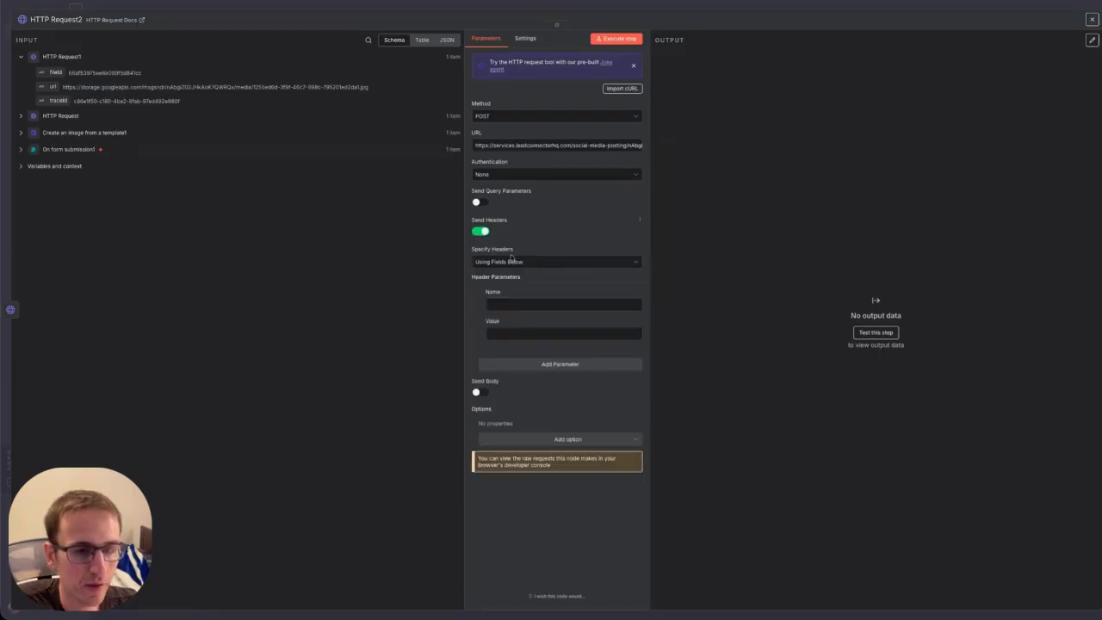
pyautogui.click(503, 304)
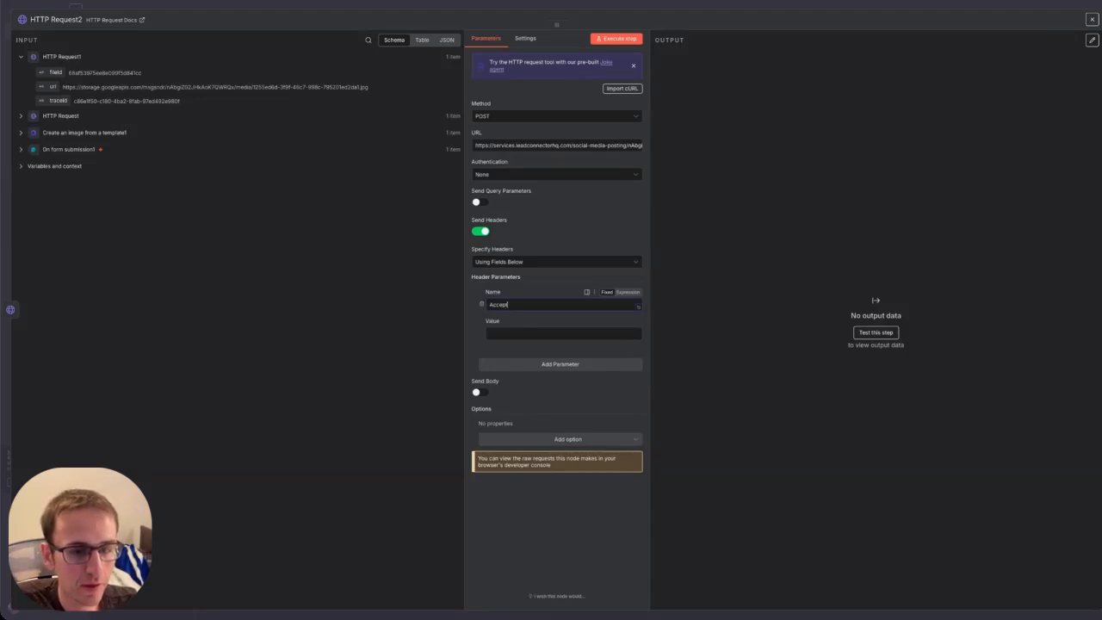
pyautogui.write('application/json')
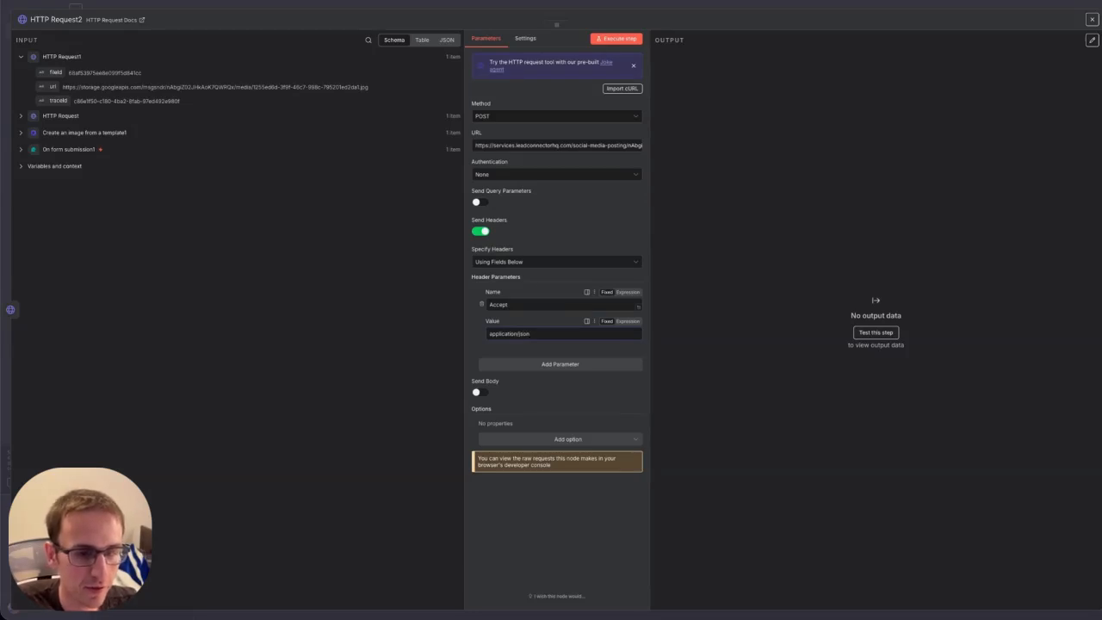
pyautogui.click(541, 365)
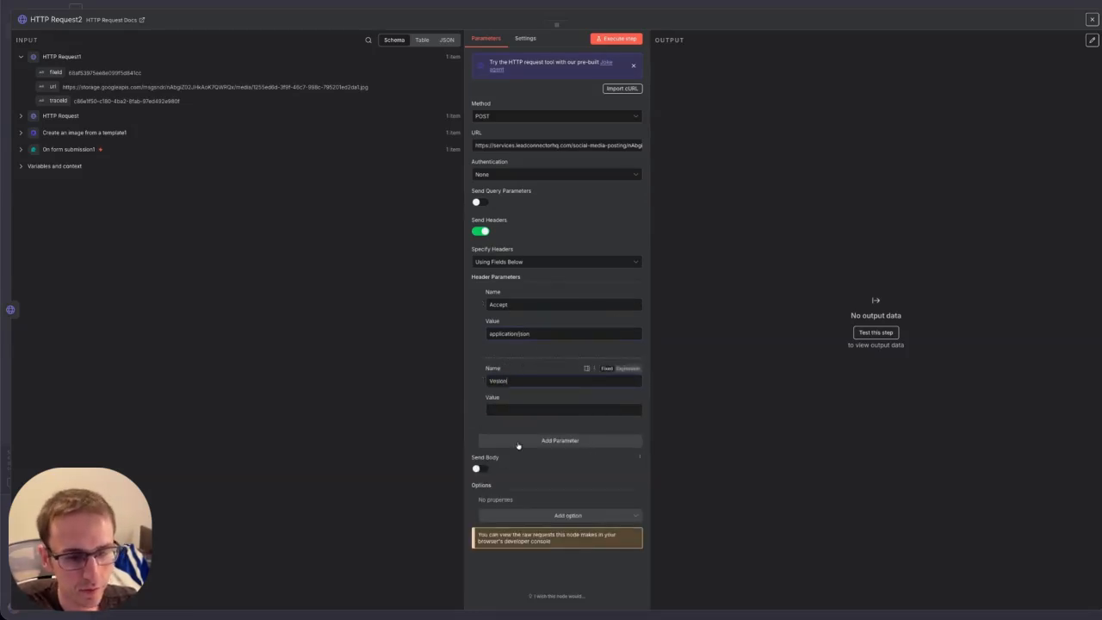
pyautogui.click(520, 442)
pyautogui.write('A')
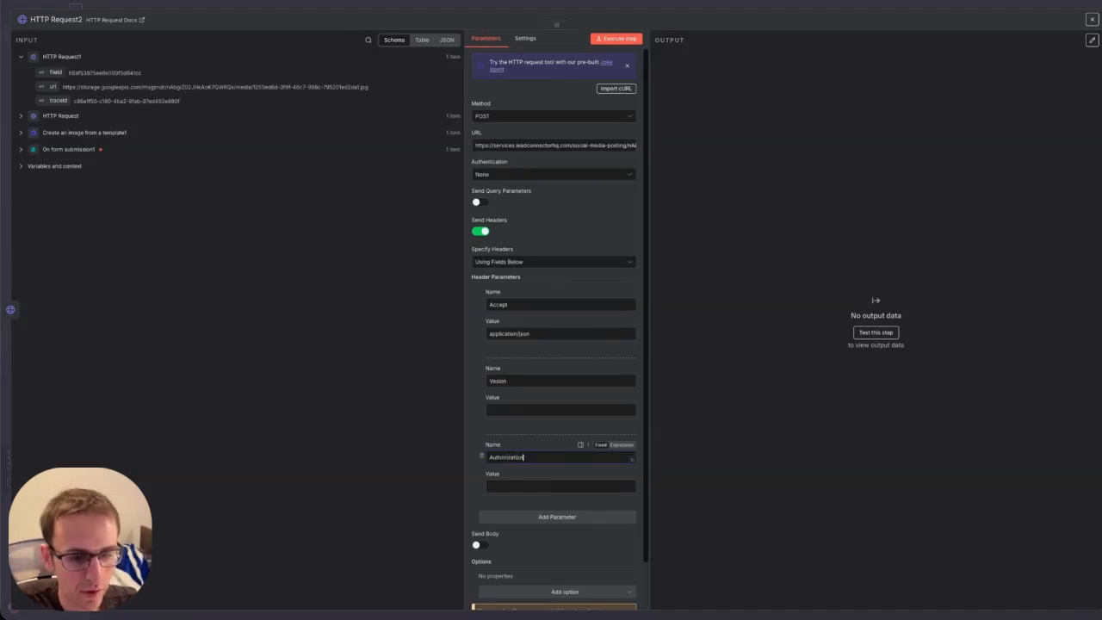
pyautogui.write('uthorization')
pyautogui.click(531, 487)
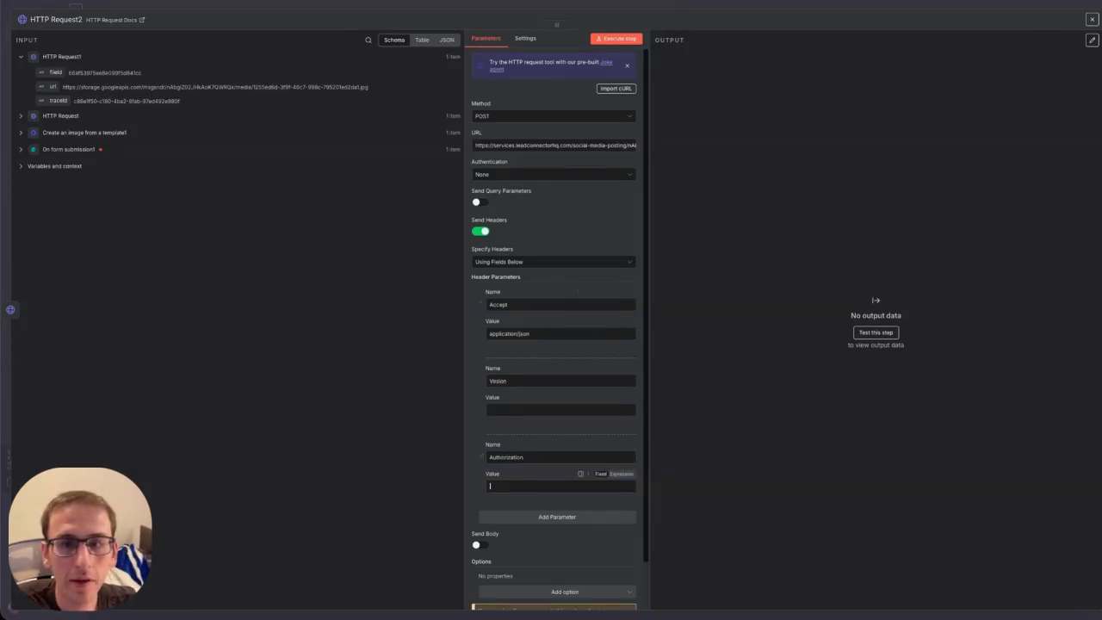
# Copy the Bearer token from HTTP Request1 into HTTP Request2's Authorization header value.
pyautogui.click(1092, 19)
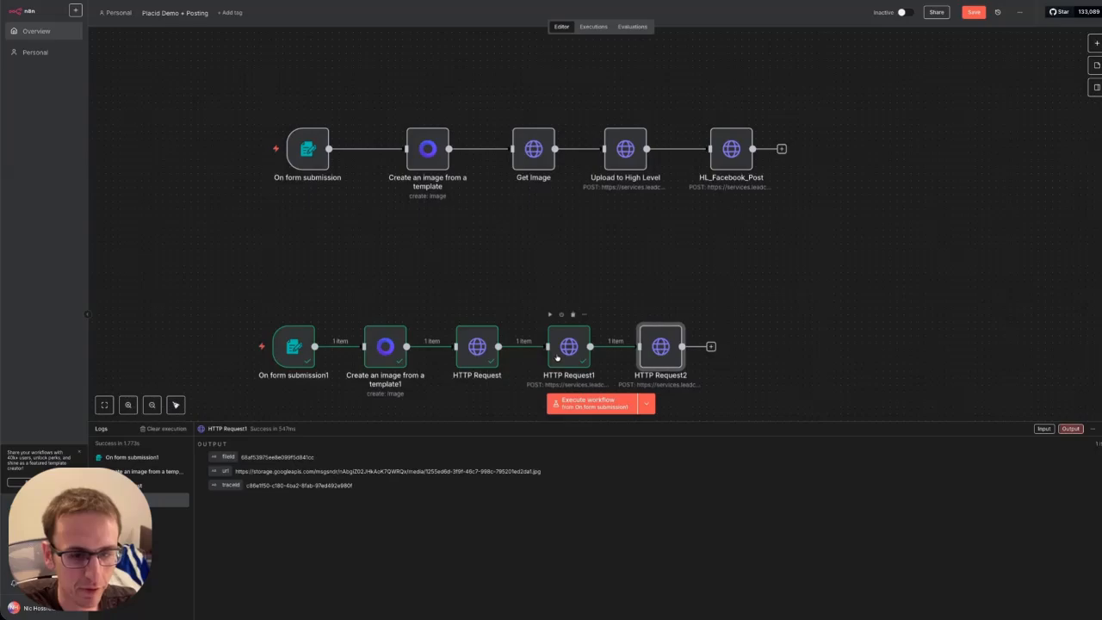
pyautogui.doubleClick(557, 358)
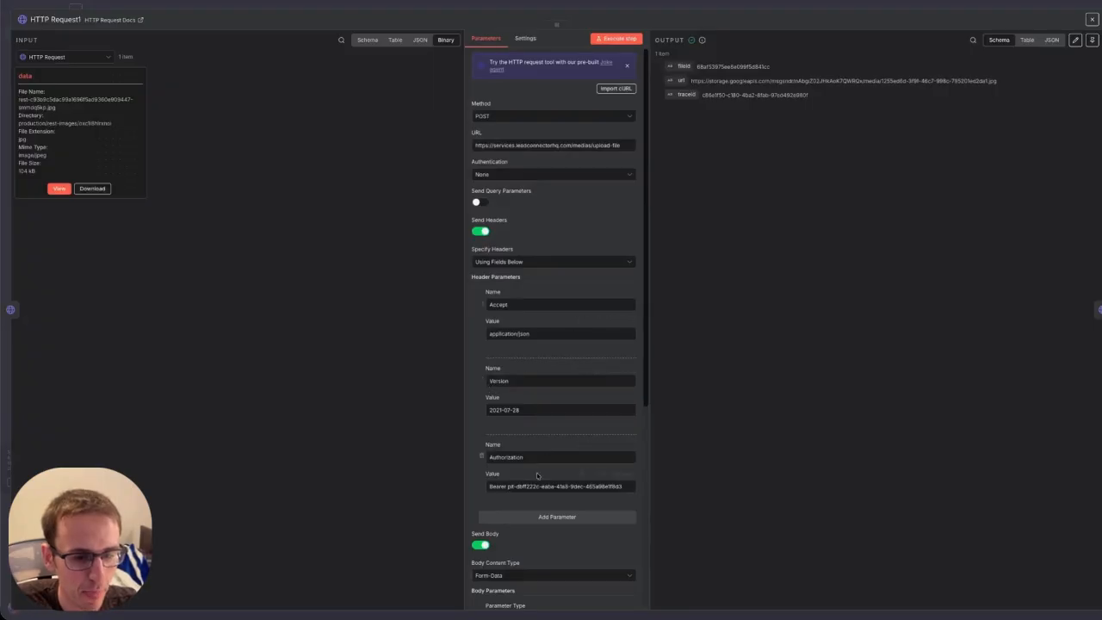
pyautogui.click(534, 486)
pyautogui.hotkey('ctrl', 'a')
pyautogui.hotkey('ctrl', 'c')
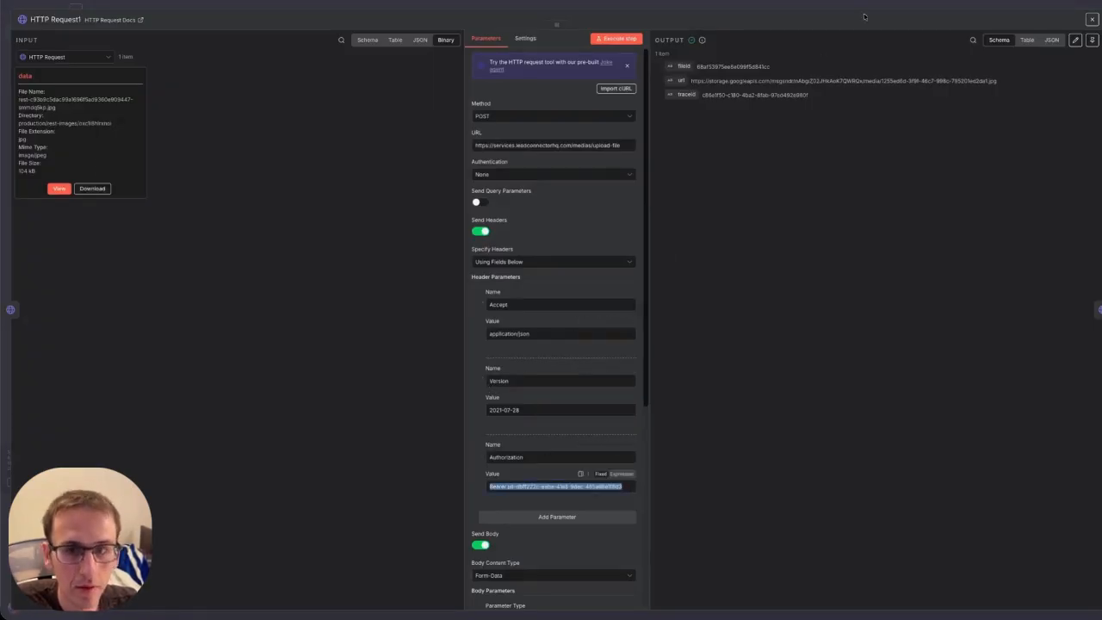
pyautogui.click(1092, 19)
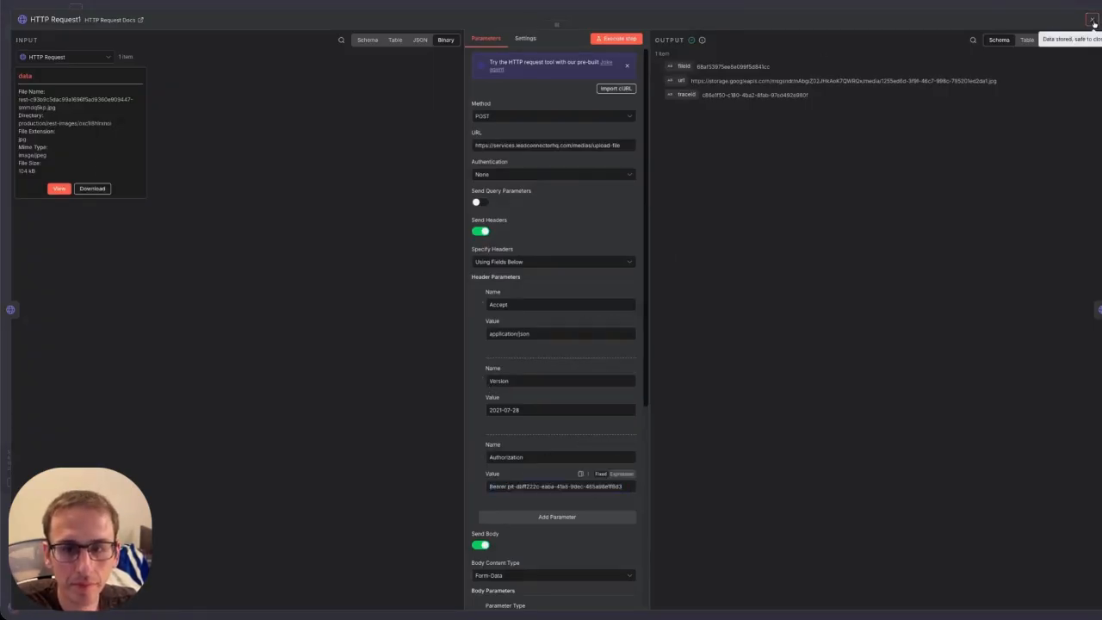
pyautogui.click(661, 346)
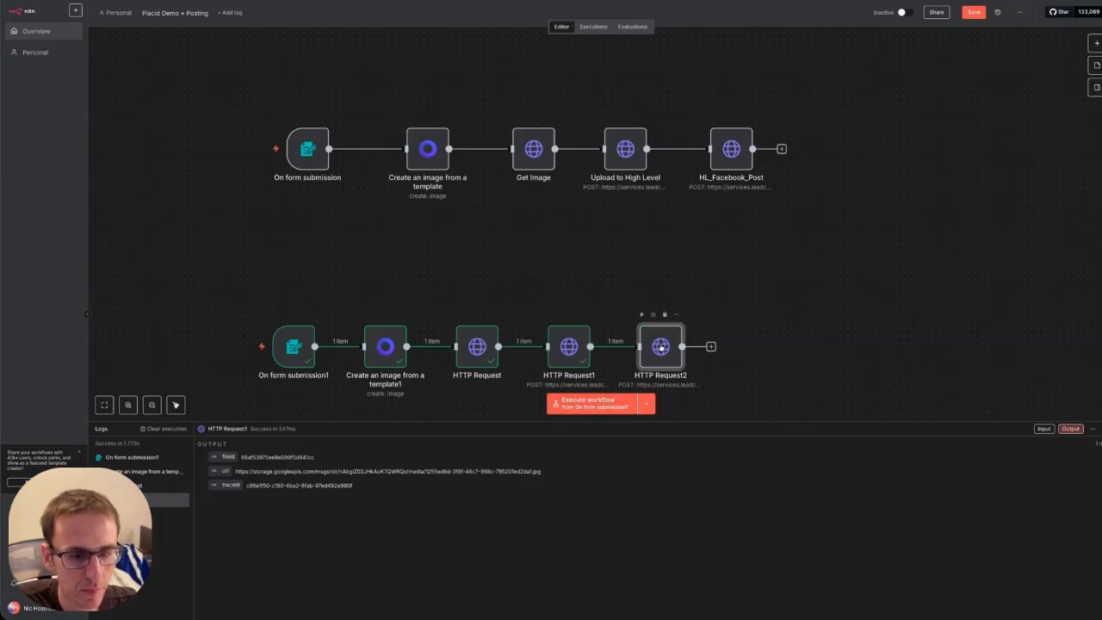
pyautogui.doubleClick(660, 346)
pyautogui.hotkey('ctrl', 'v')
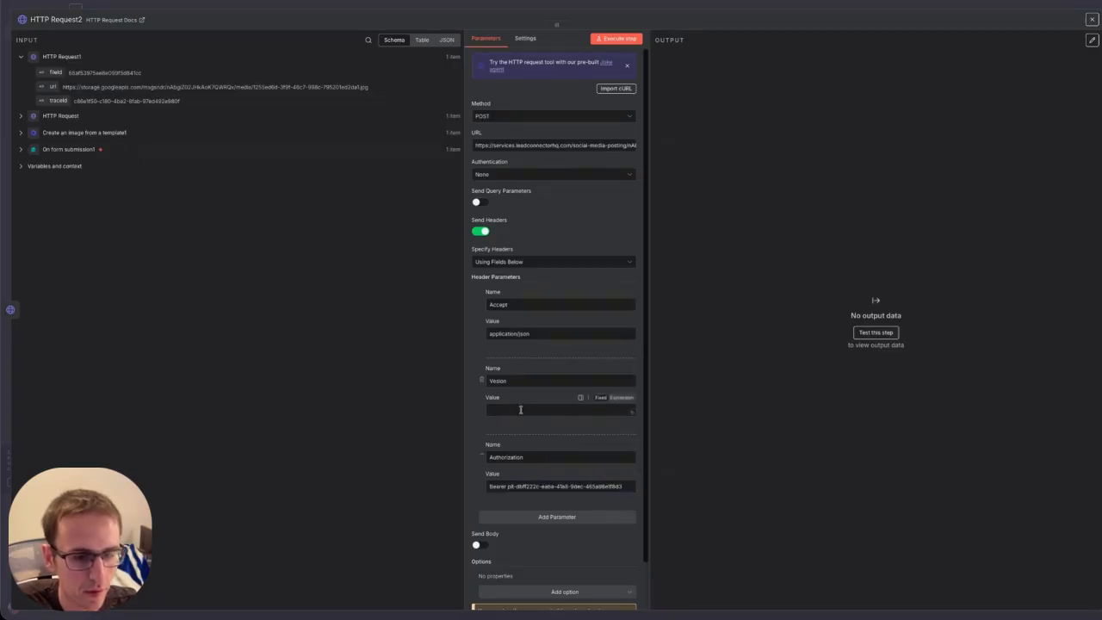
pyautogui.click(1092, 19)
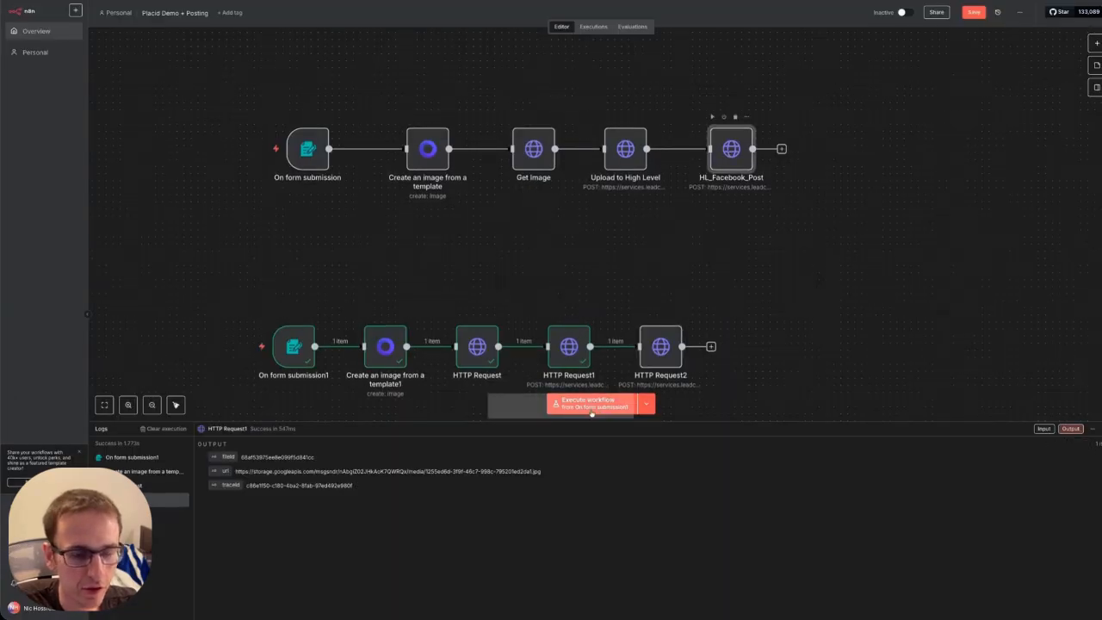
# Copy 2021-07-28 from HL_Facebook_Post and paste it as HTTP Request2's Version header value.
pyautogui.doubleClick(729, 153)
pyautogui.moveTo(531, 487); pyautogui.dragTo(404, 479)
pyautogui.hotkey('ctrl', 'c')
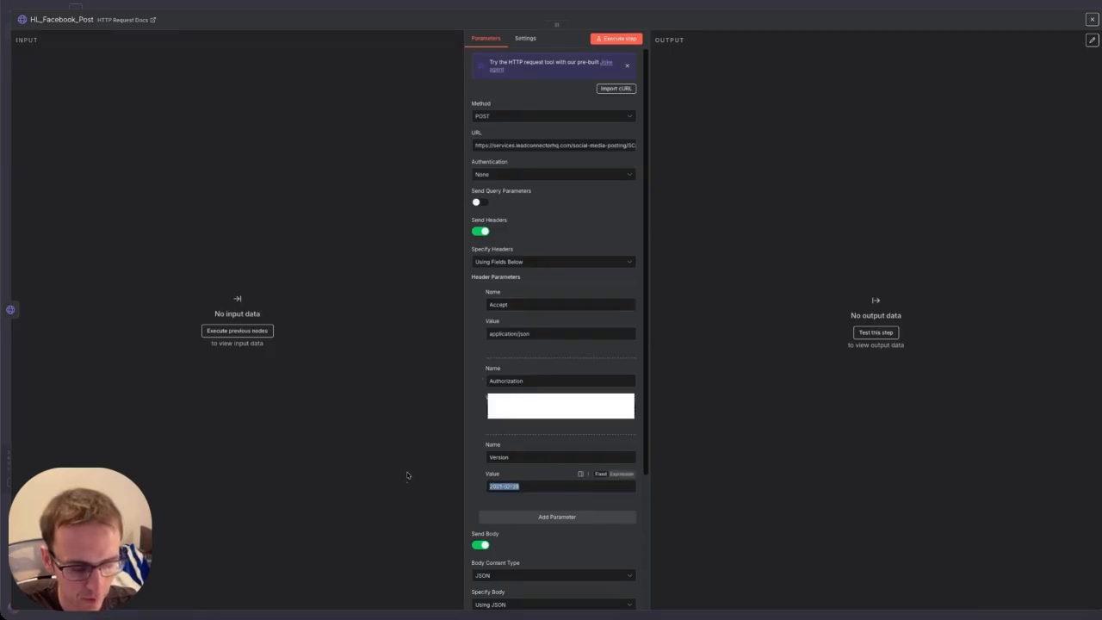
pyautogui.click(1092, 19)
pyautogui.doubleClick(659, 347)
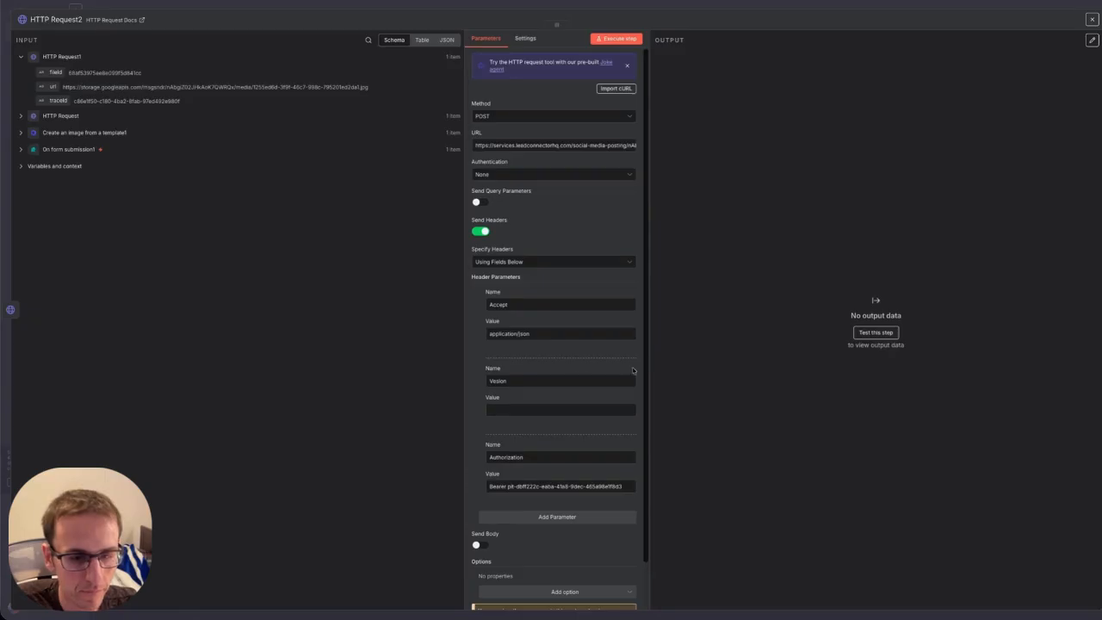
pyautogui.click(530, 410)
pyautogui.hotkey('ctrl', 'v')
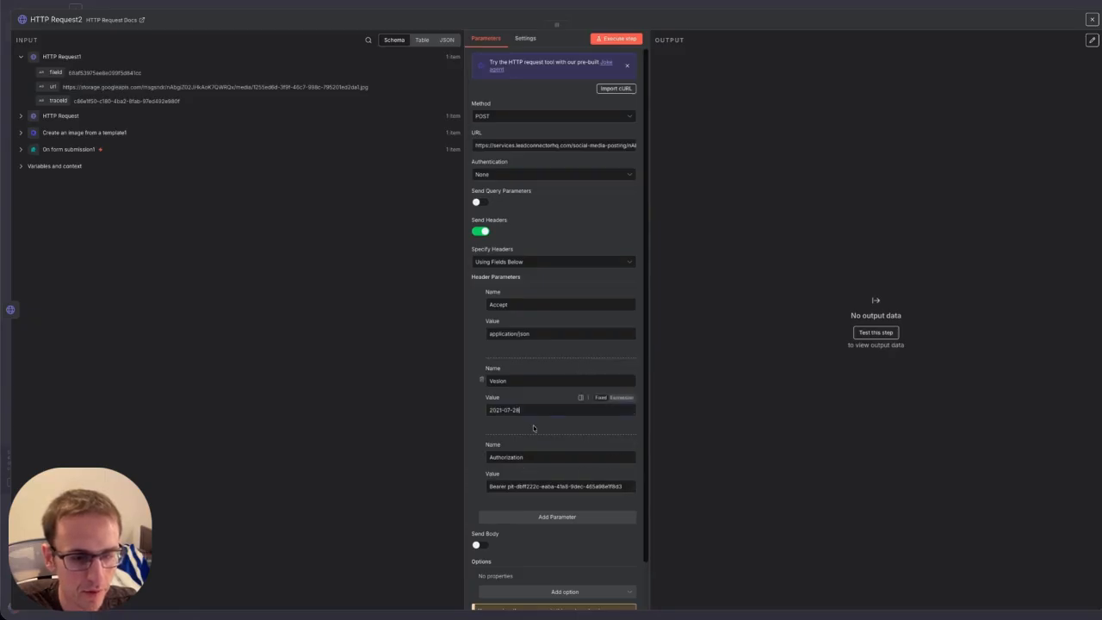
# Turn on Send Body in HTTP Request2 and specify the body Using JSON.
pyautogui.scroll(-1, 533, 428)
pyautogui.click(481, 492)
pyautogui.scroll(-3, 508, 498)
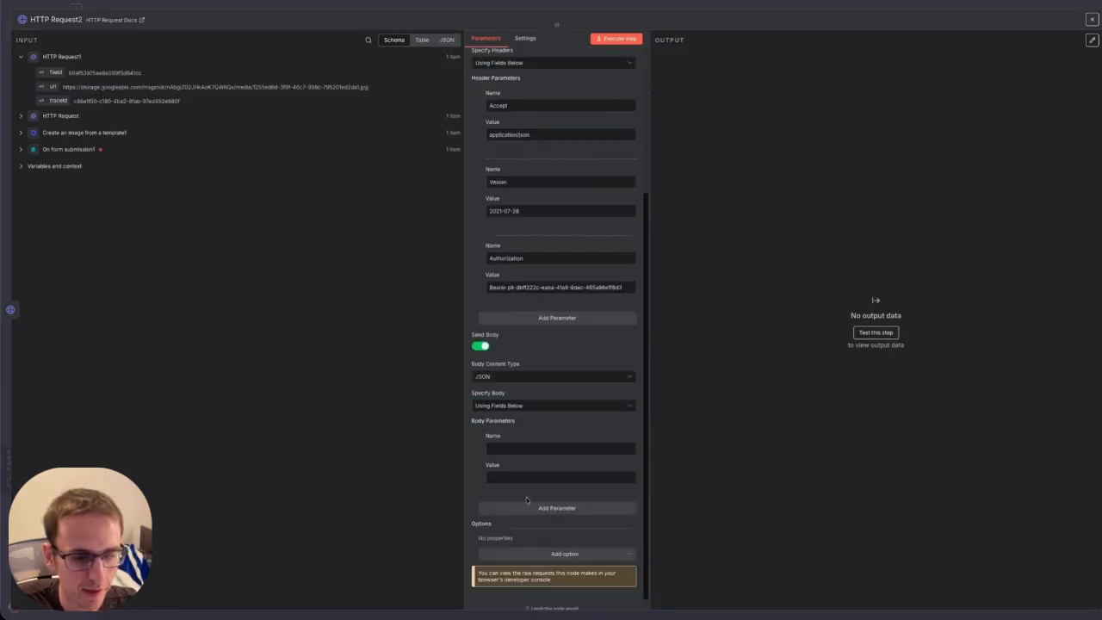
pyautogui.click(538, 406)
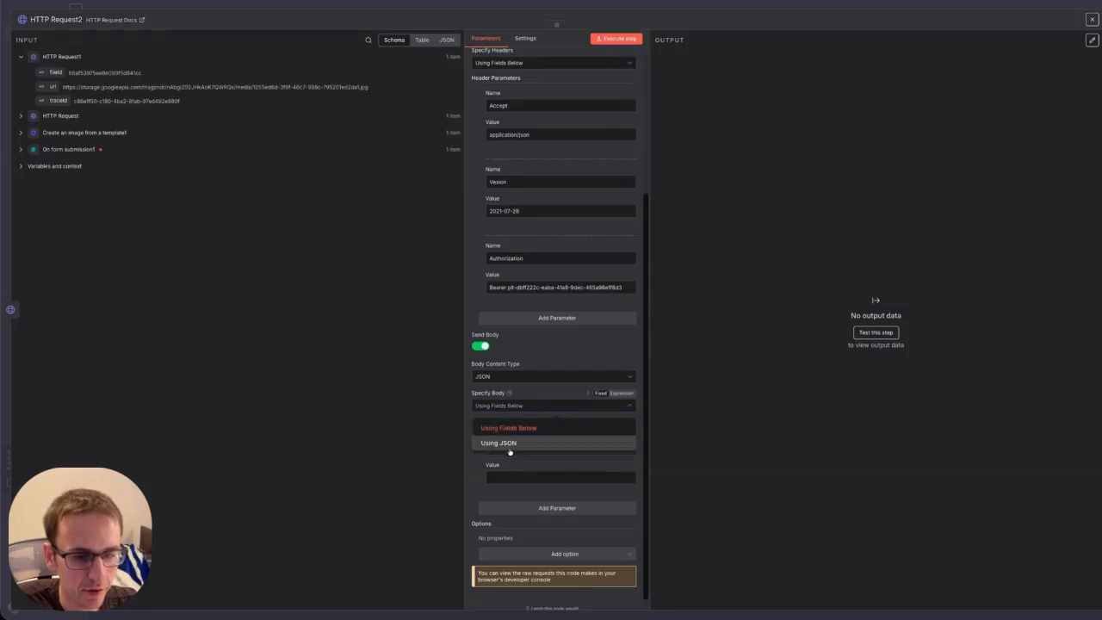
pyautogui.click(510, 450)
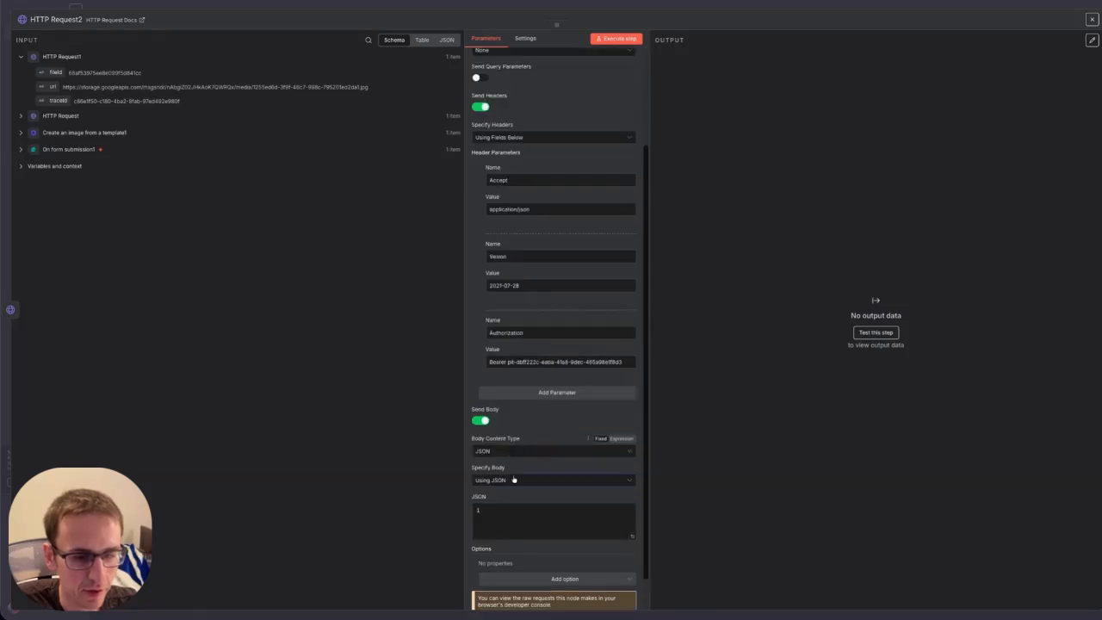
# Copy the whole JSON body from HL_Facebook_Post's expression editor.
pyautogui.click(1090, 20)
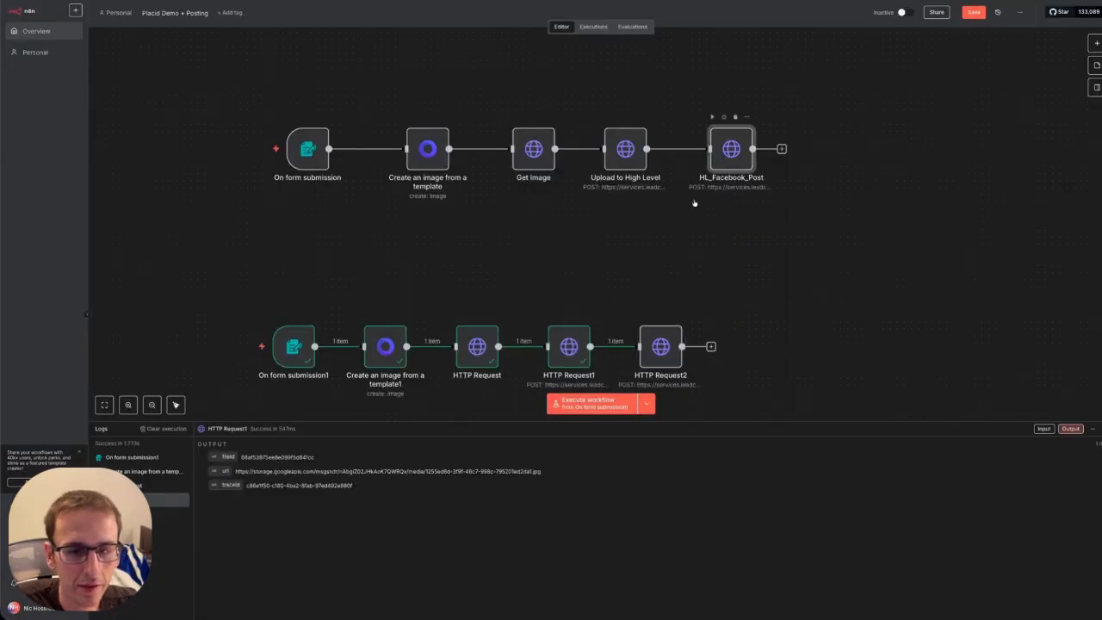
pyautogui.doubleClick(731, 149)
pyautogui.scroll(-3, 603, 246)
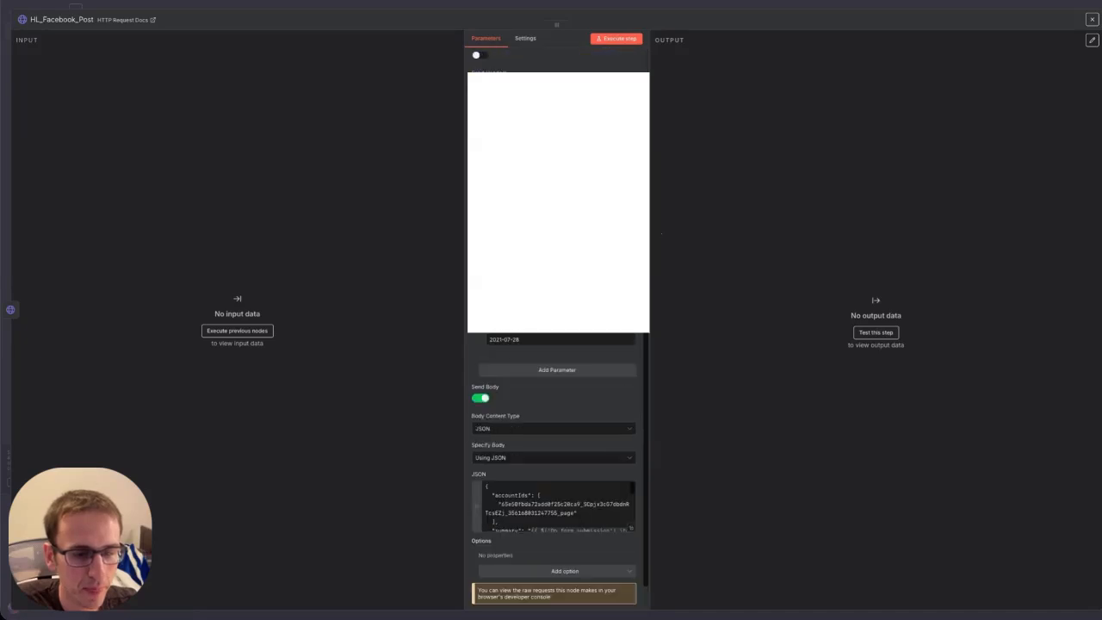
pyautogui.scroll(-1, 556, 448)
pyautogui.click(631, 499)
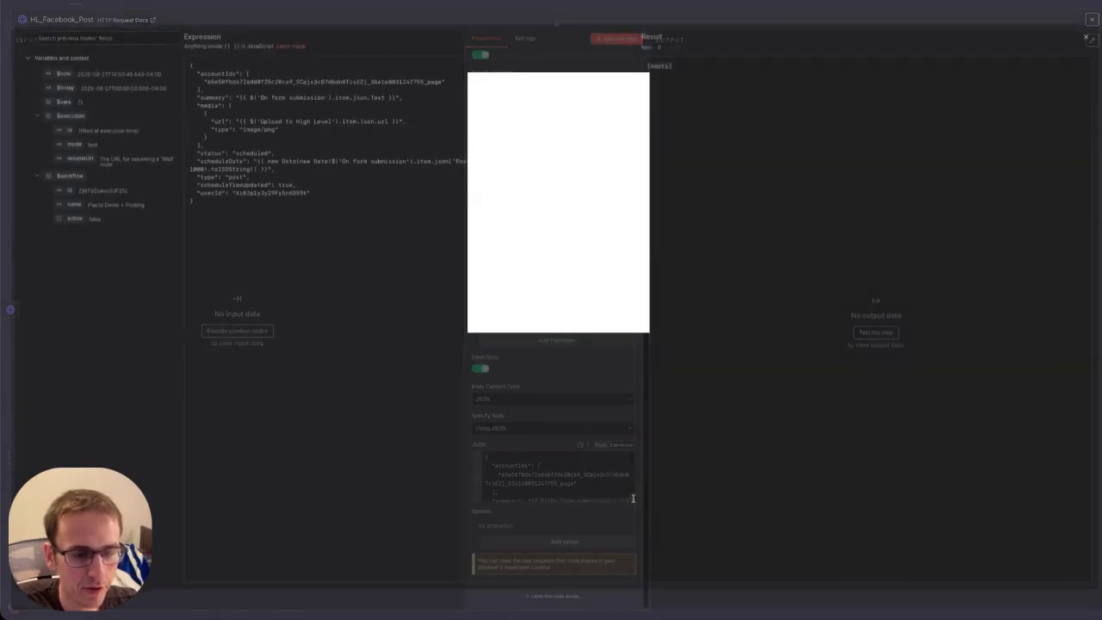
pyautogui.hotkey('ctrl', 'a')
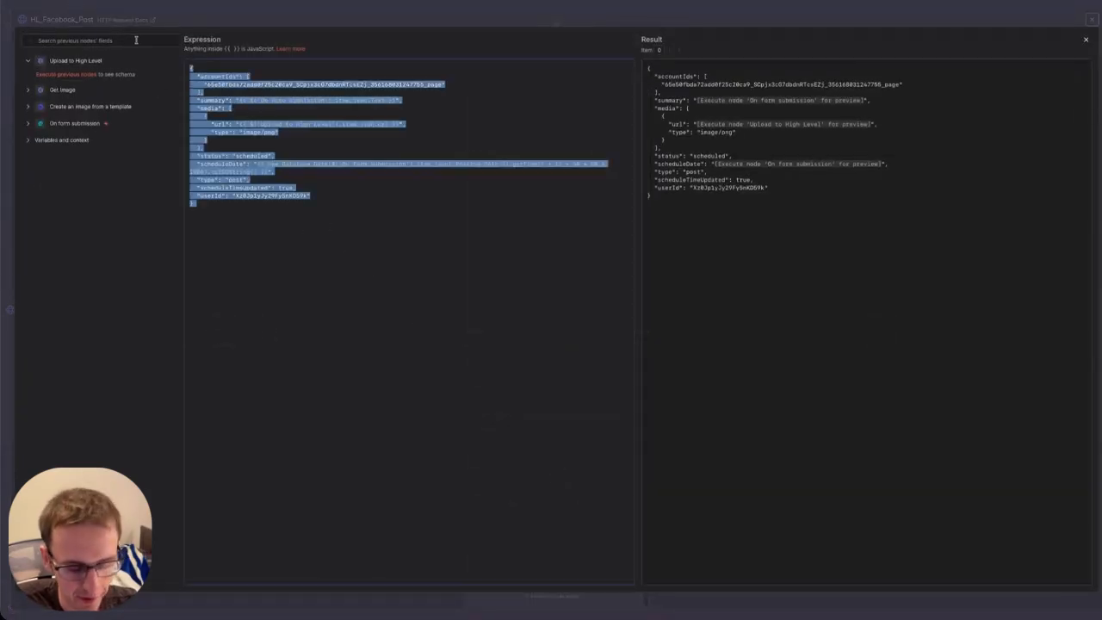
pyautogui.click(1086, 40)
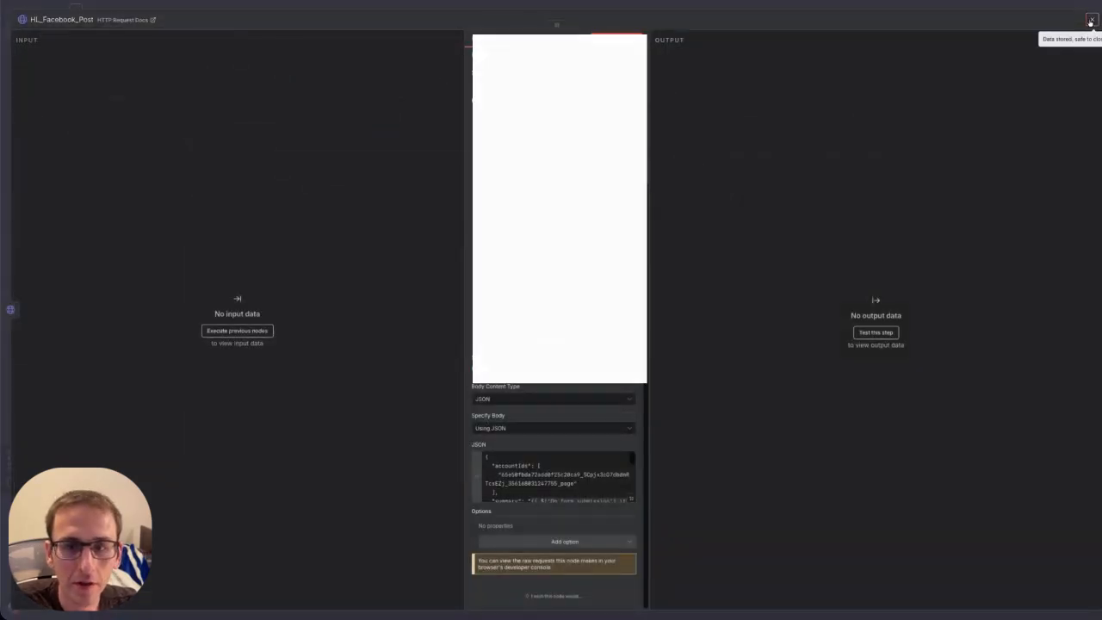
pyautogui.click(1092, 19)
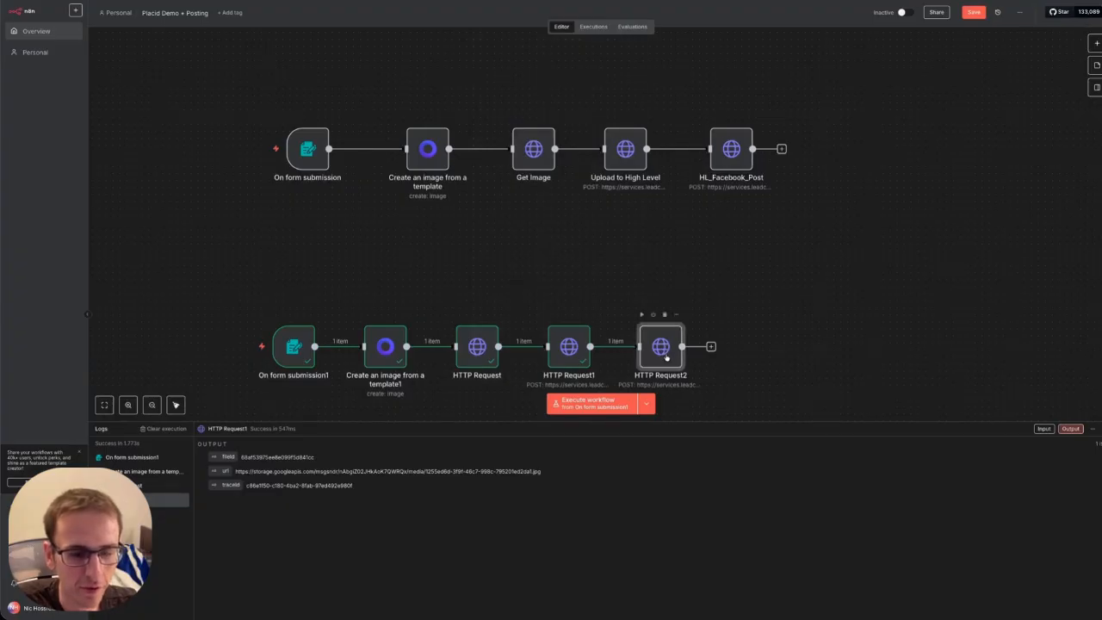
# Paste the JSON into HTTP Request2's body and delete the old accountIds value.
pyautogui.doubleClick(665, 353)
pyautogui.scroll(-5, 515, 505)
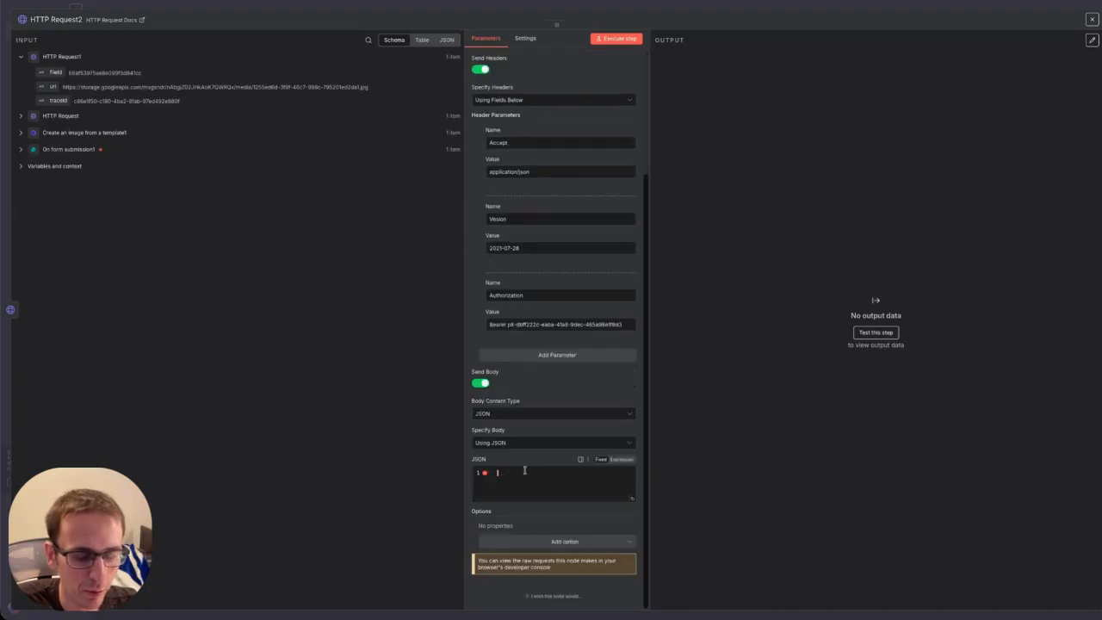
pyautogui.click(527, 468)
pyautogui.hotkey('ctrl', 'v')
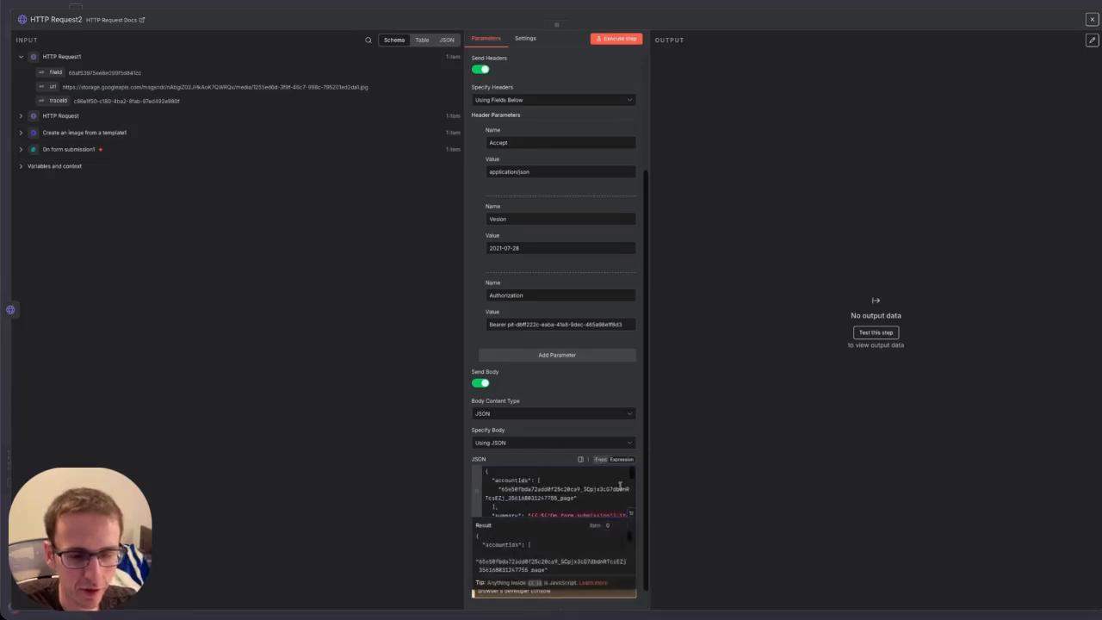
pyautogui.click(634, 517)
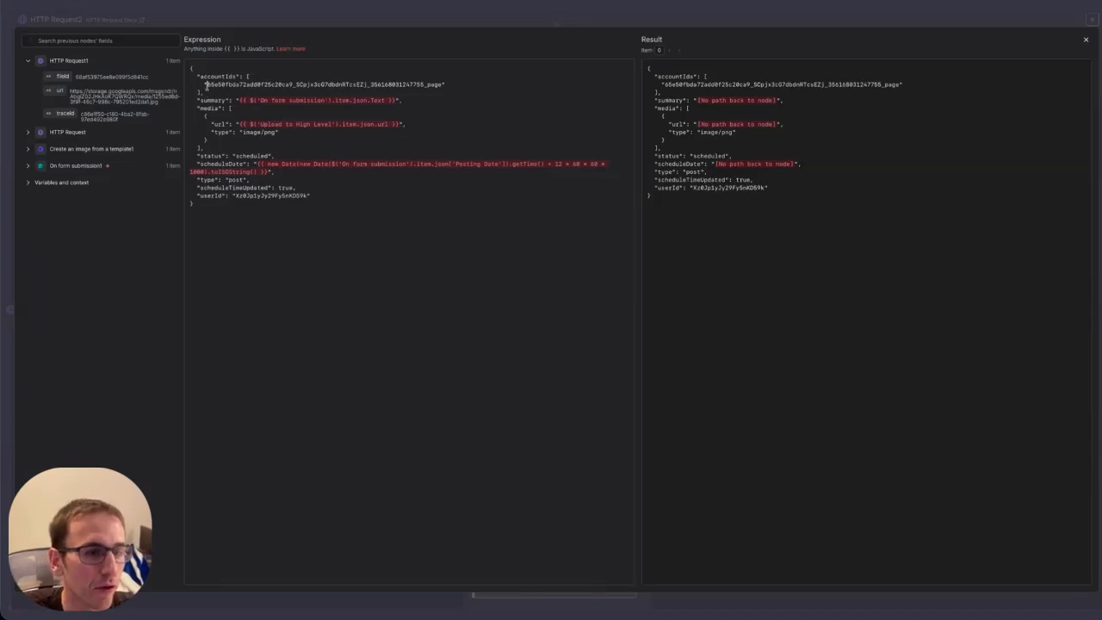
pyautogui.moveTo(206, 85); pyautogui.dragTo(443, 85)
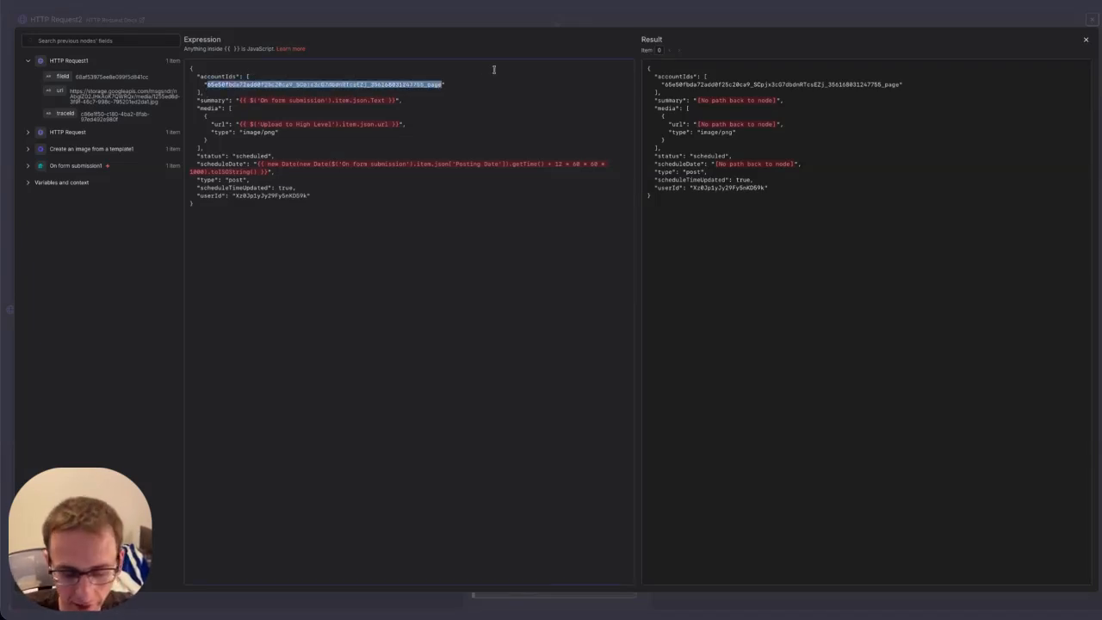
pyautogui.press('BackSpace')
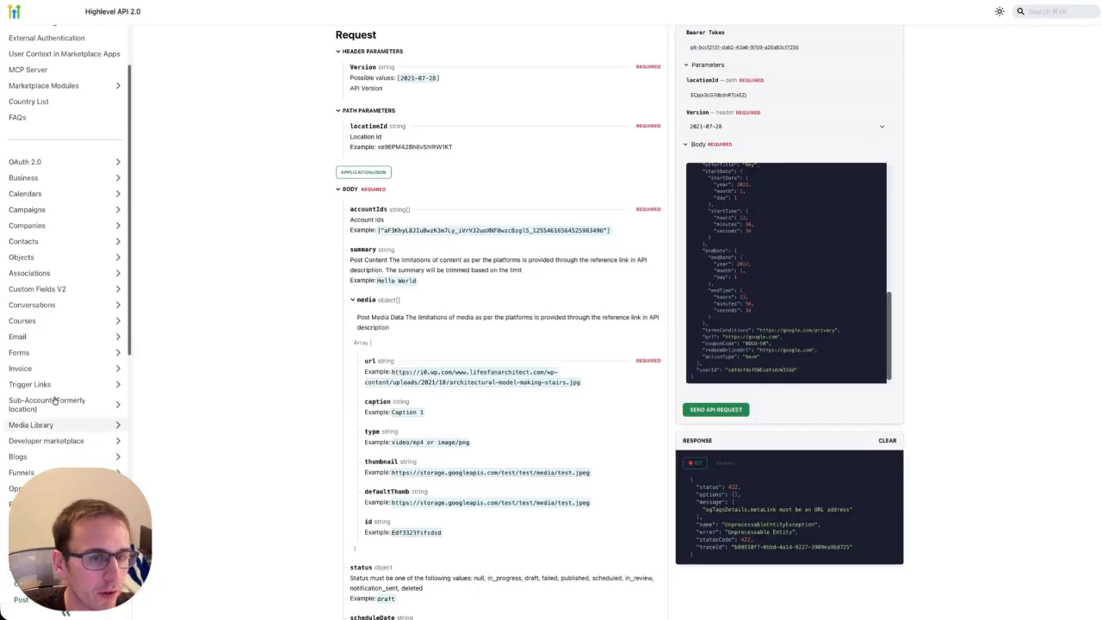
# Go to Social Planner > Account in the docs sidebar and open the Get Accounts endpoint.
pyautogui.scroll(1, 49, 348)
pyautogui.scroll(-1, 49, 350)
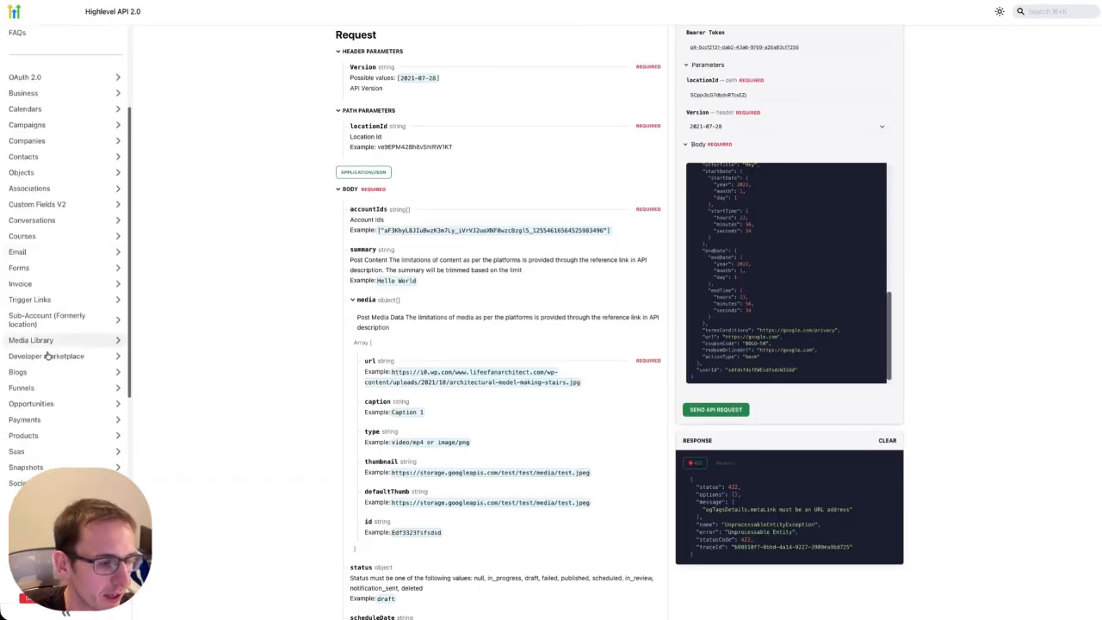
pyautogui.scroll(-1, 49, 379)
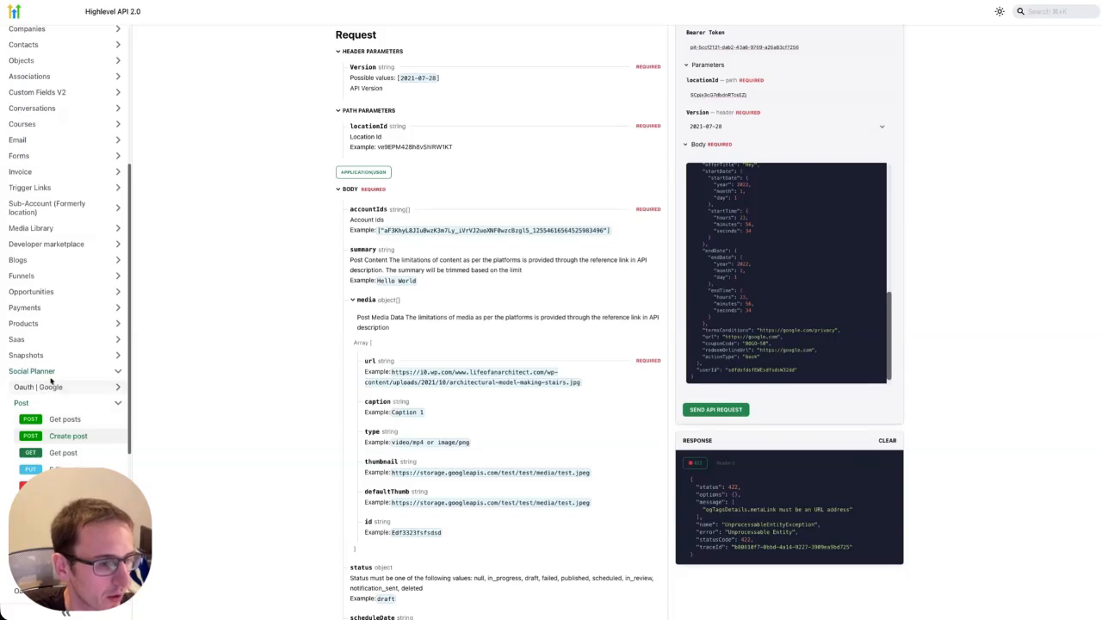
pyautogui.scroll(-1, 57, 374)
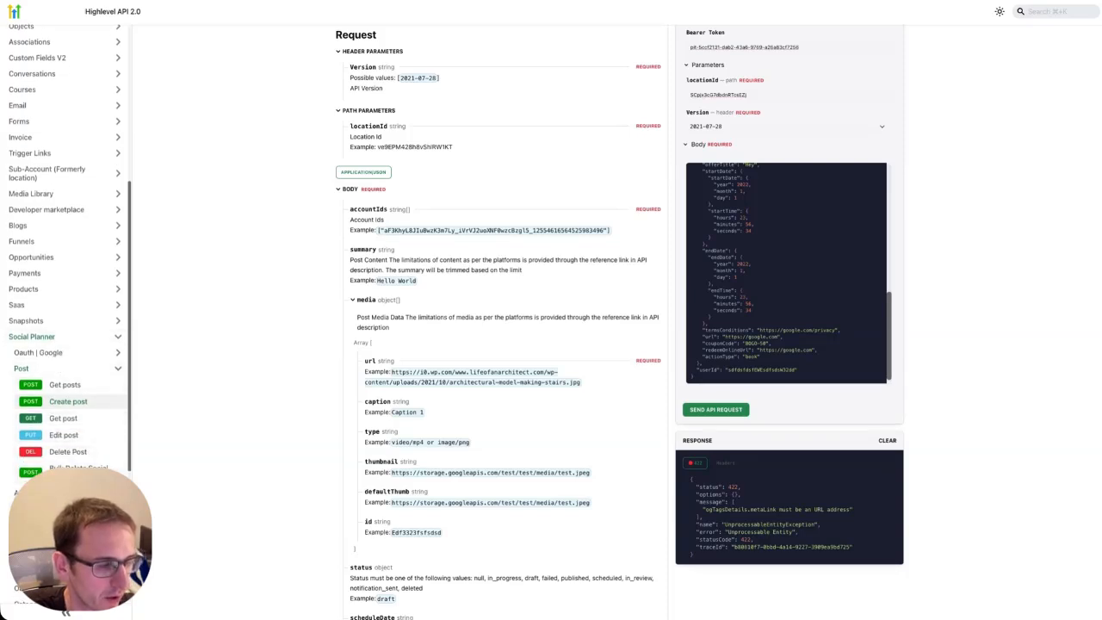
pyautogui.click(28, 489)
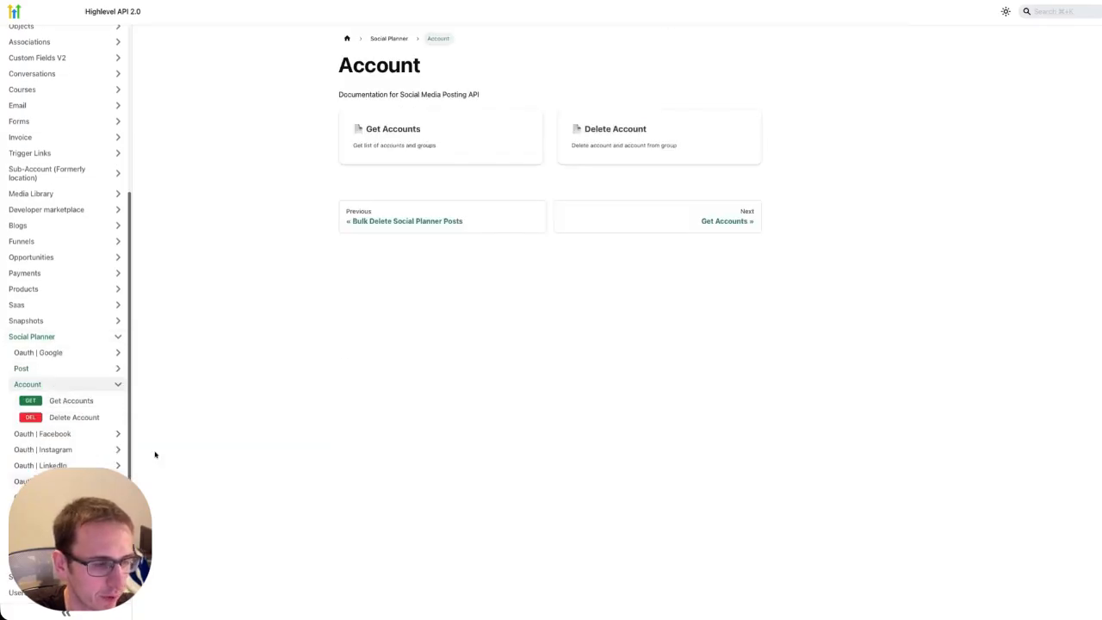
pyautogui.click(476, 131)
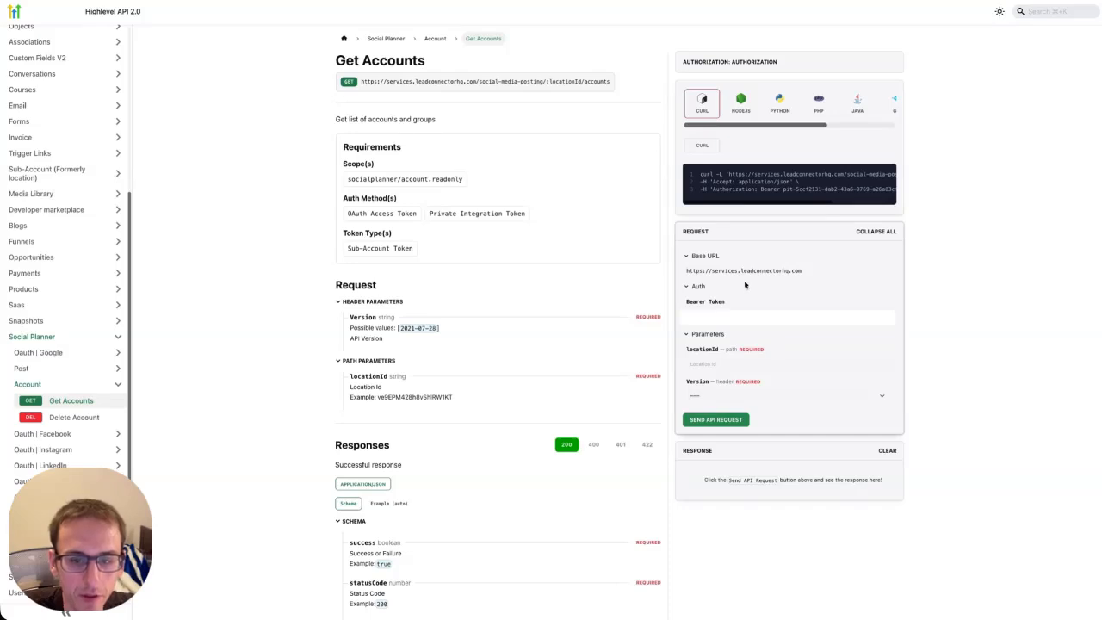
# Fill the locationId test parameter with the sub-account's Location ID from Business Profile settings.
pyautogui.click(700, 363)
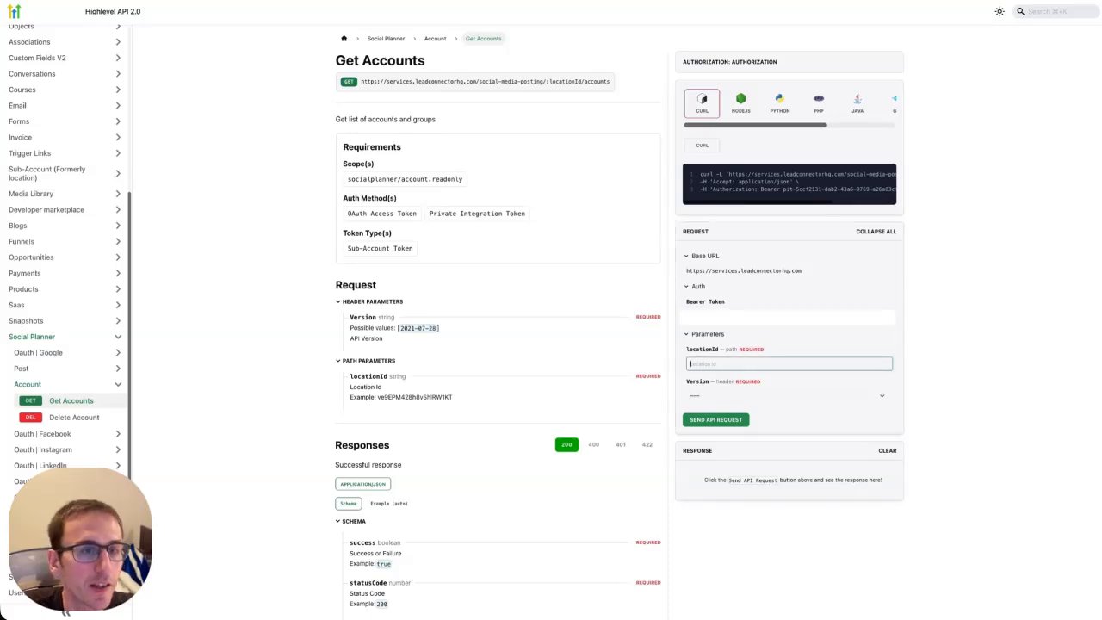
pyautogui.hotkey('ctrl', 'Tab')
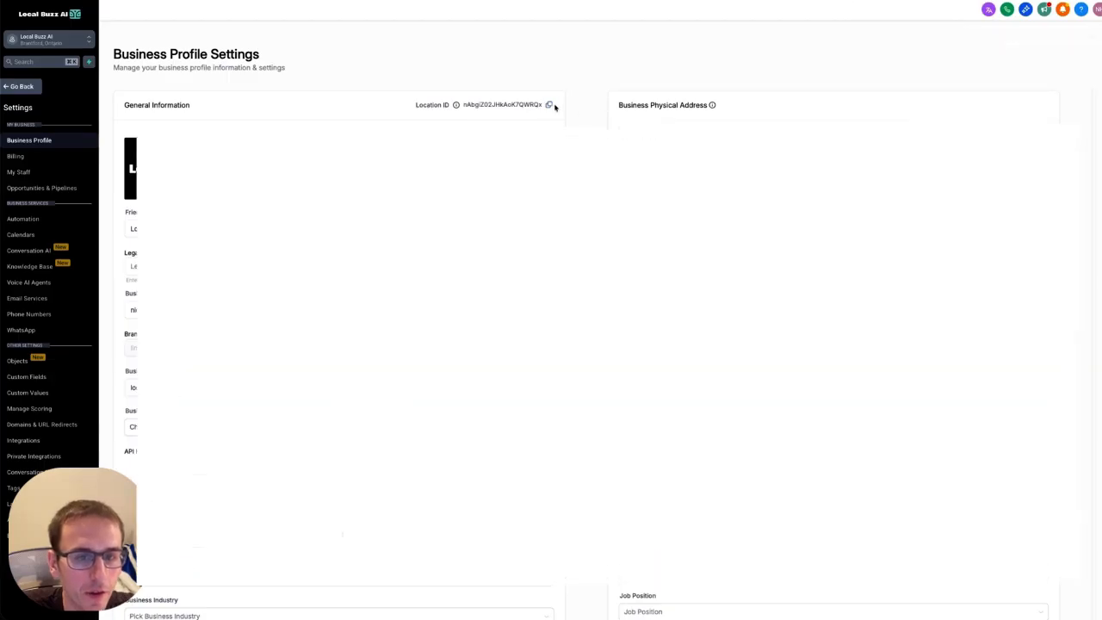
pyautogui.click(547, 105)
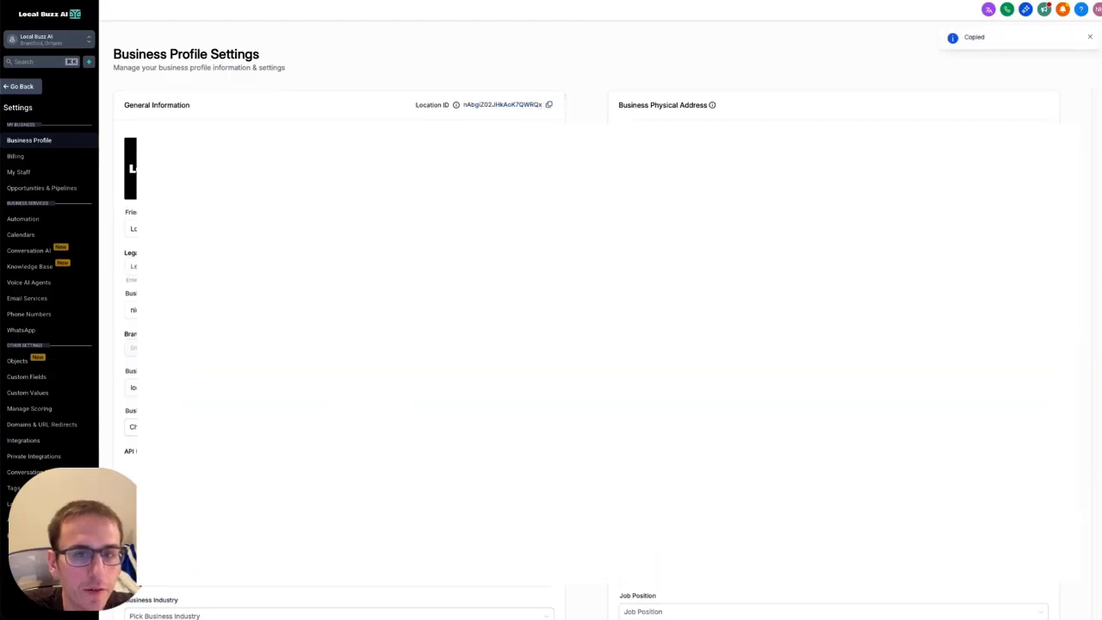
pyautogui.hotkey('ctrl', 'Tab')
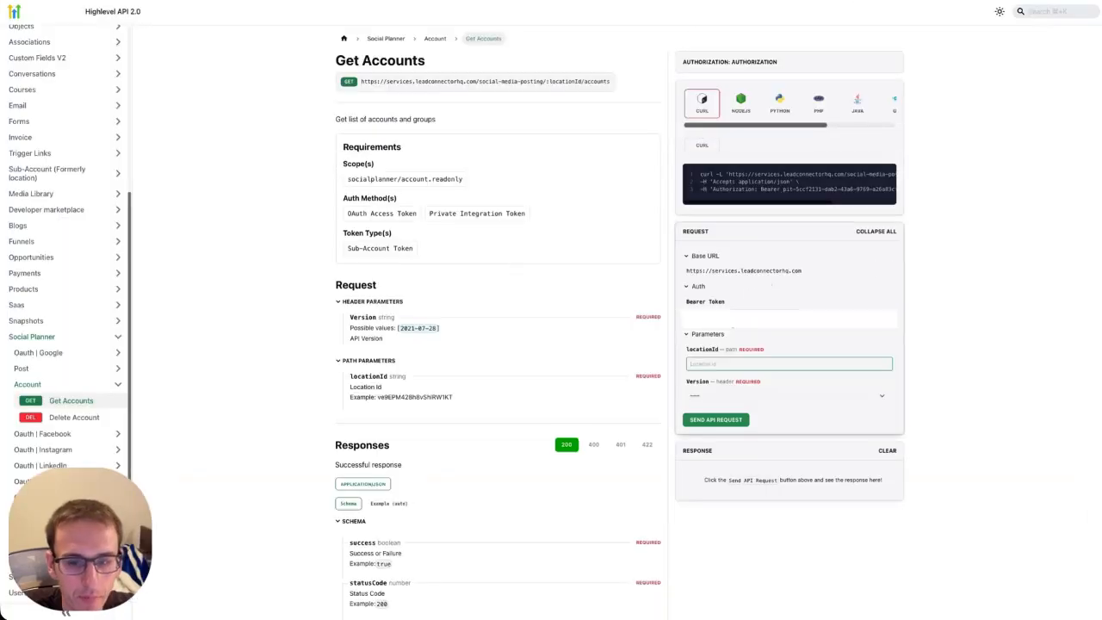
pyautogui.hotkey('ctrl', 'v')
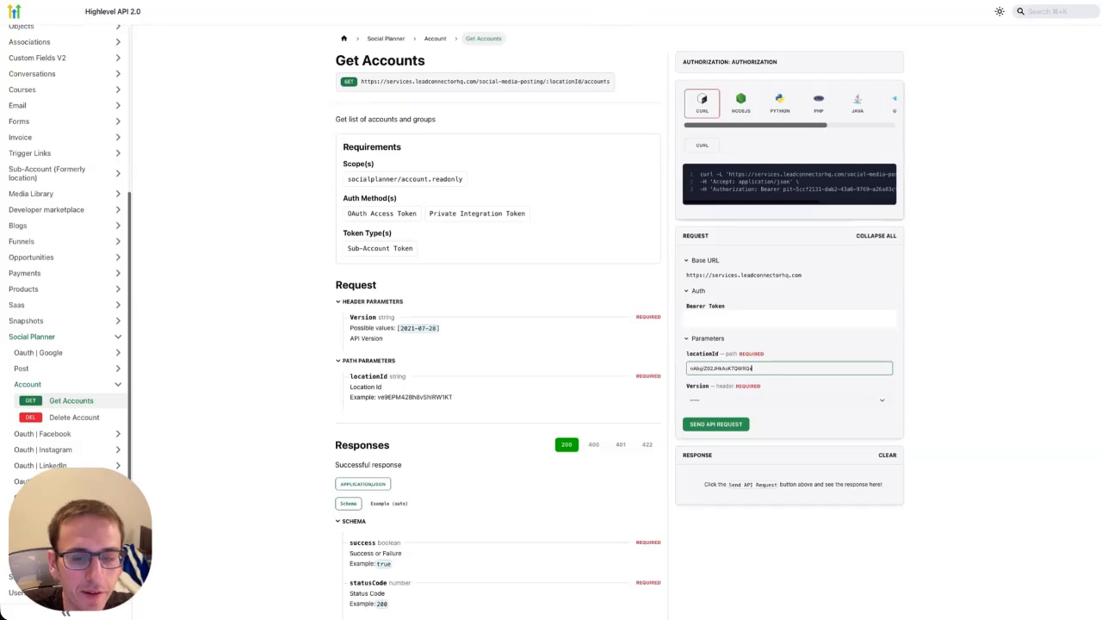
# Use n8n's Authorization token as Bearer Token, choose version 2021-07-28, and send the request.
pyautogui.moveTo(827, 318); pyautogui.dragTo(649, 311)
pyautogui.press('BackSpace')
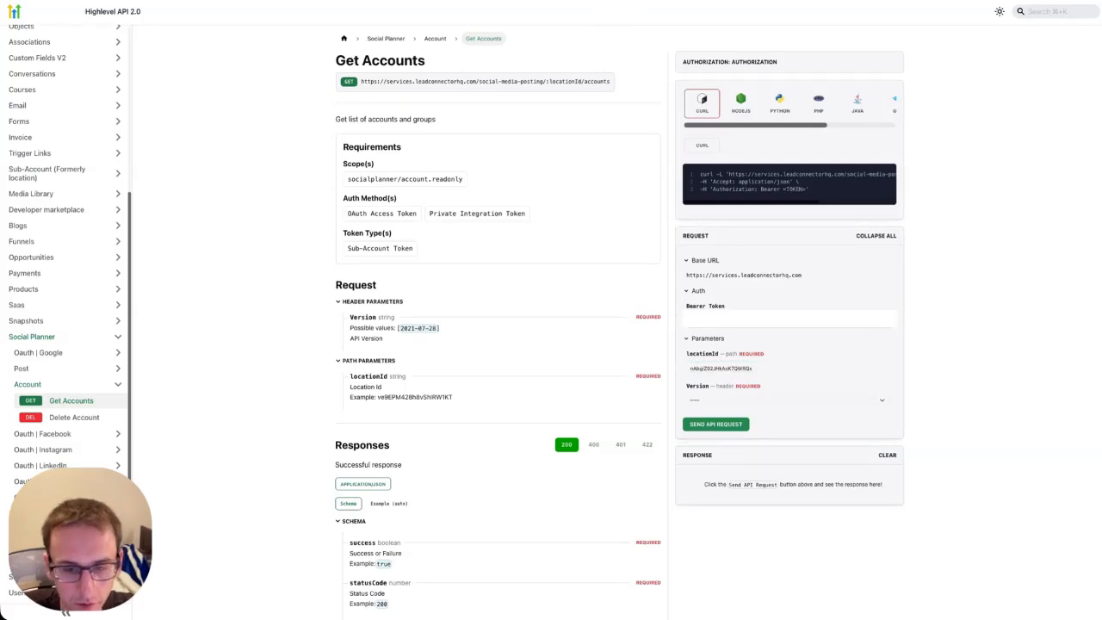
pyautogui.click(487, 1)
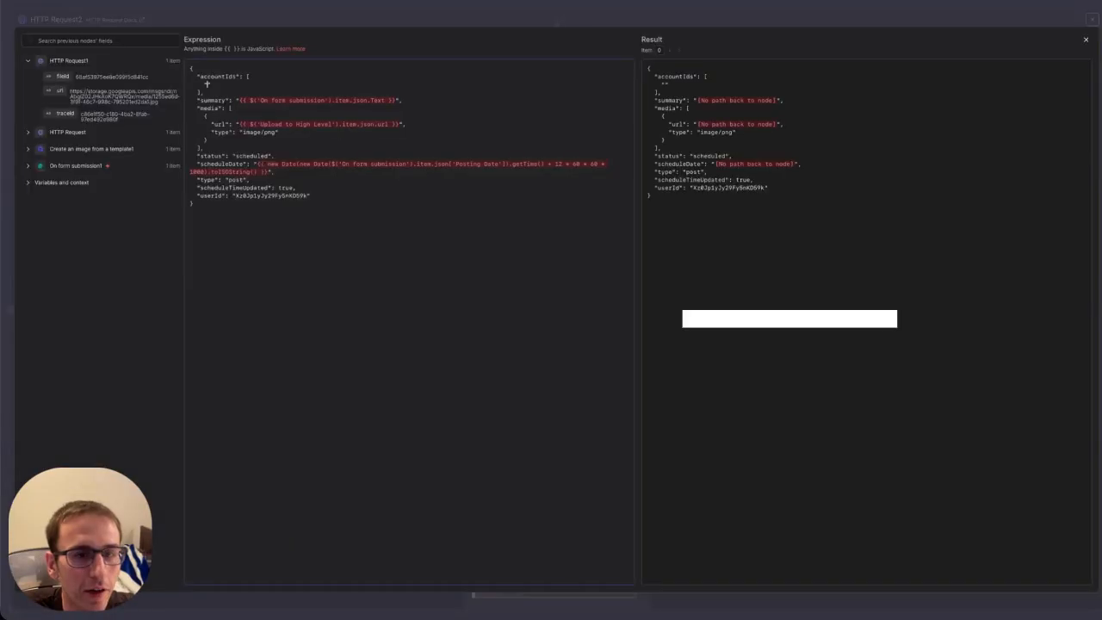
pyautogui.click(1086, 40)
pyautogui.moveTo(508, 324); pyautogui.dragTo(624, 324)
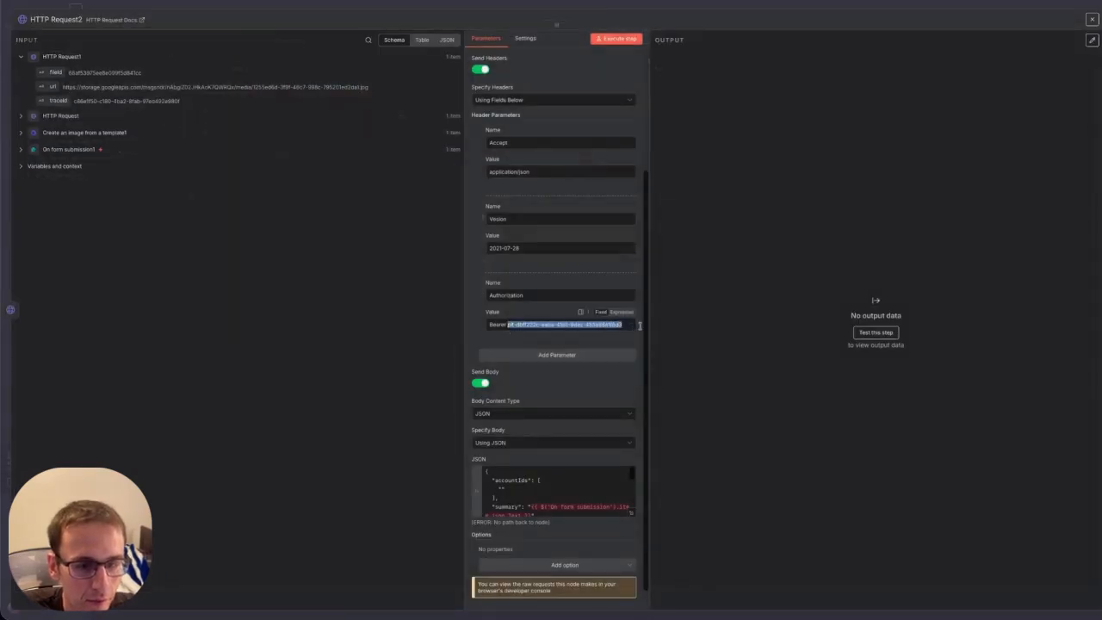
pyautogui.hotkey('ctrl', 'c')
pyautogui.hotkey('alt', 'Tab')
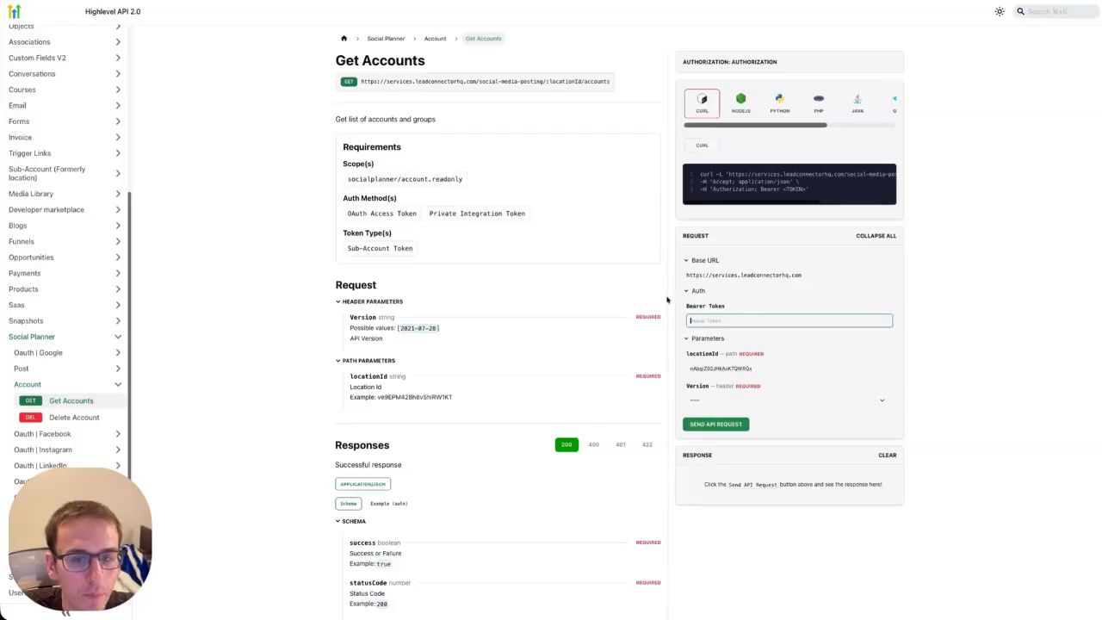
pyautogui.click(709, 321)
pyautogui.hotkey('ctrl', 'v')
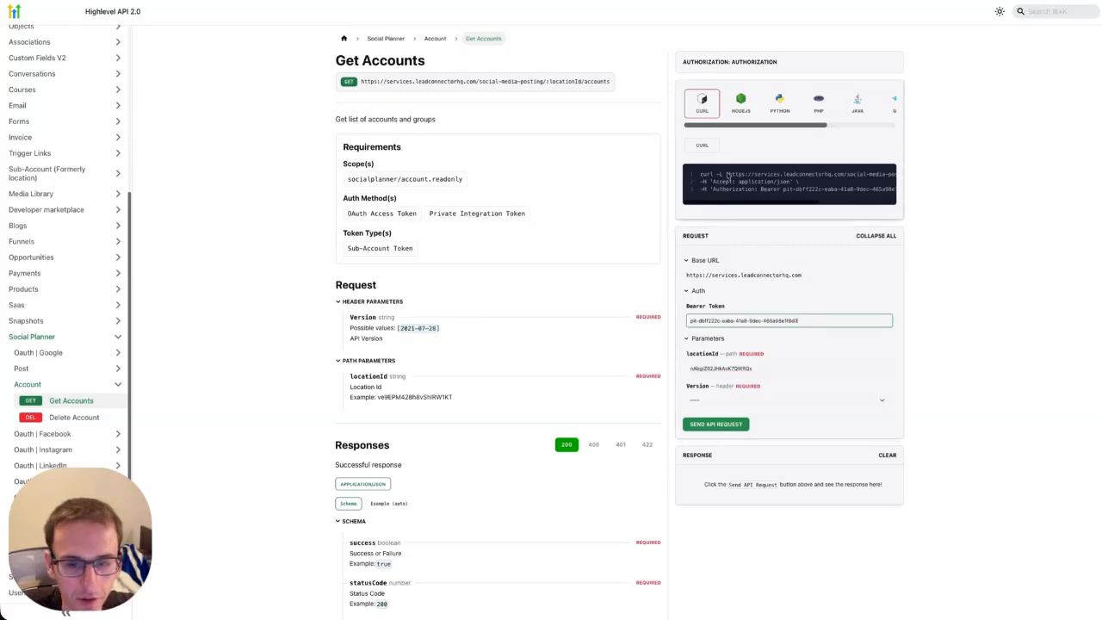
pyautogui.click(709, 400)
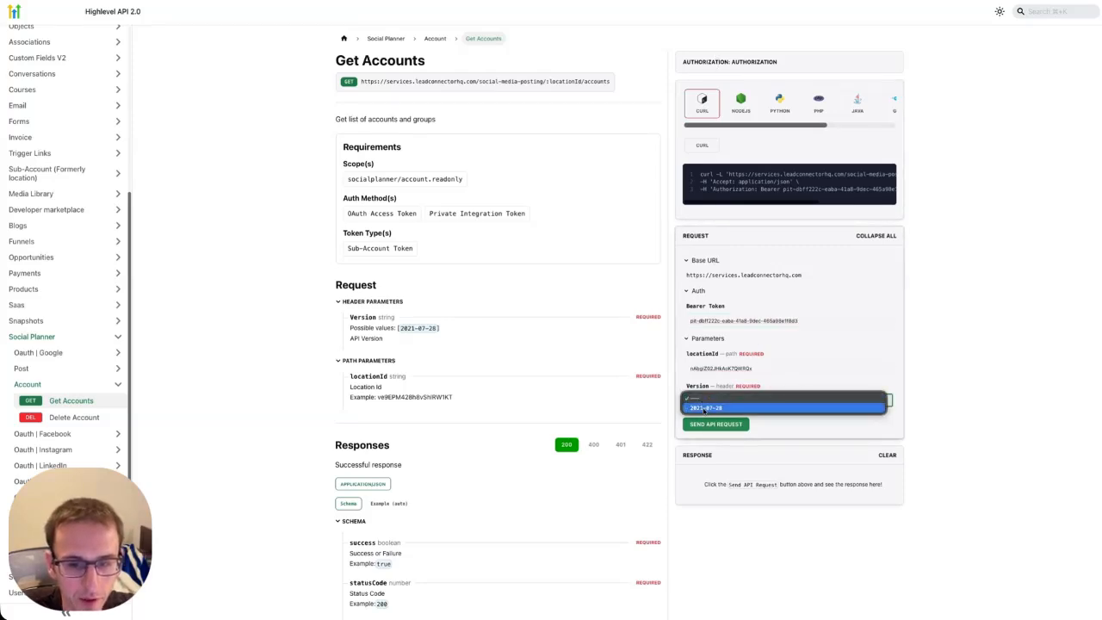
pyautogui.click(709, 410)
pyautogui.click(719, 434)
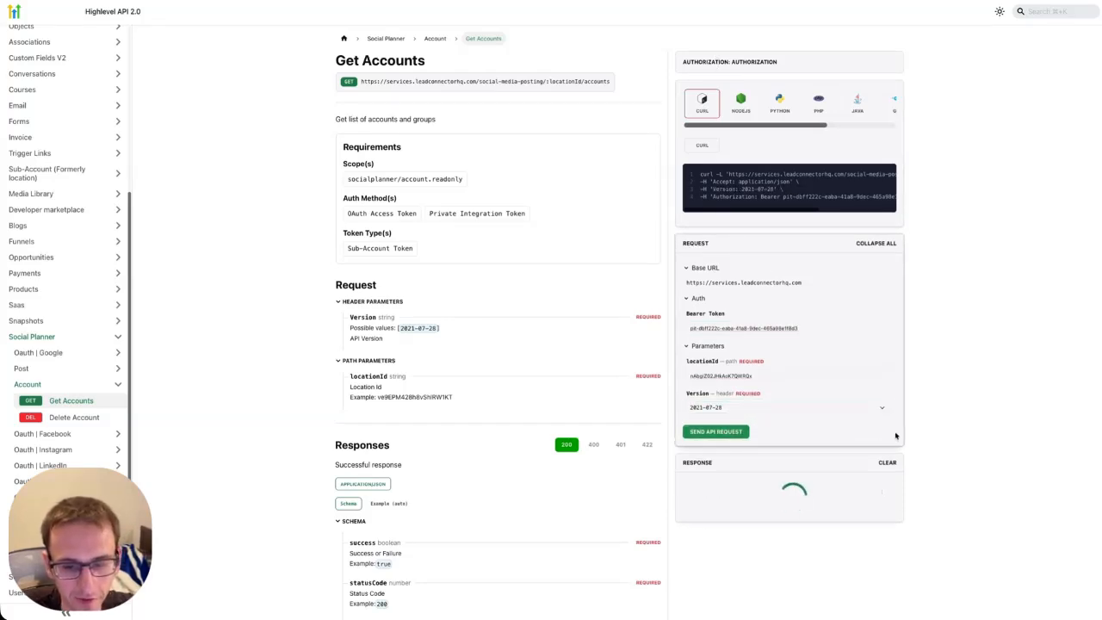
# Select the Facebook account's id in the 200 response.
pyautogui.scroll(-1, 798, 509)
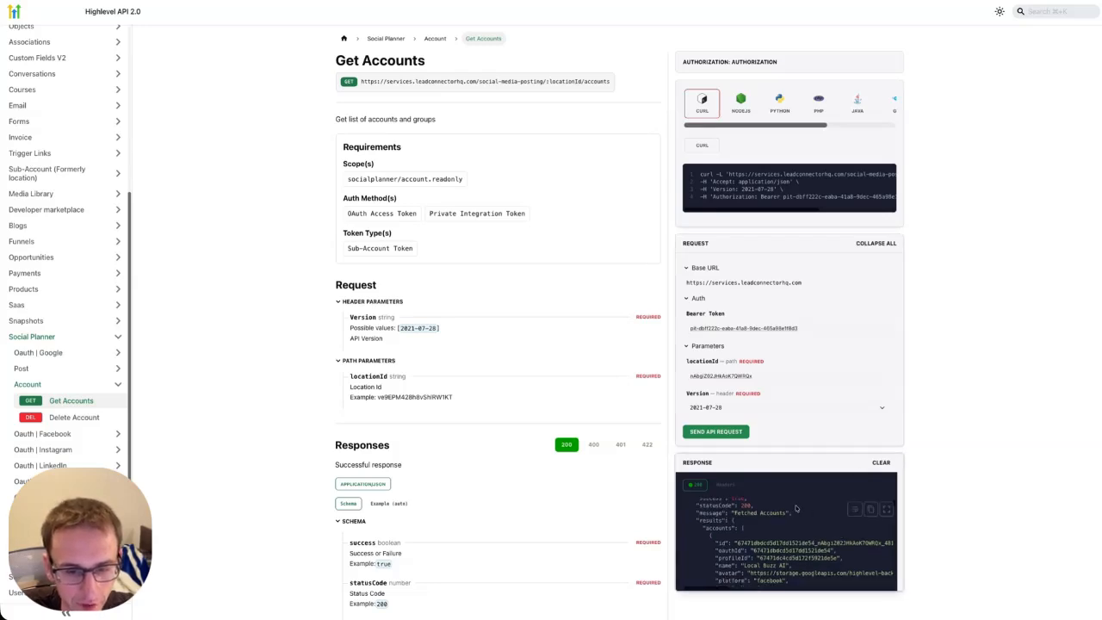
pyautogui.scroll(-1, 790, 571)
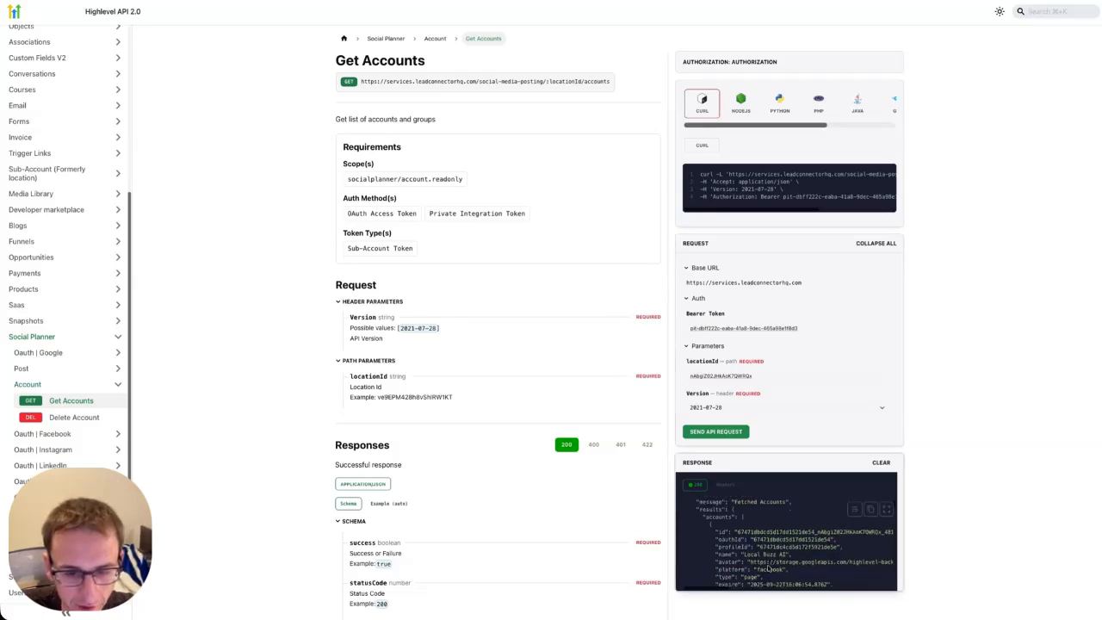
pyautogui.moveTo(789, 554)
pyautogui.mouseDown()
pyautogui.moveTo(768, 572)
pyautogui.moveTo(790, 573)
pyautogui.mouseUp()
pyautogui.click(766, 569)
pyautogui.scroll(1, 787, 561)
pyautogui.click(786, 556)
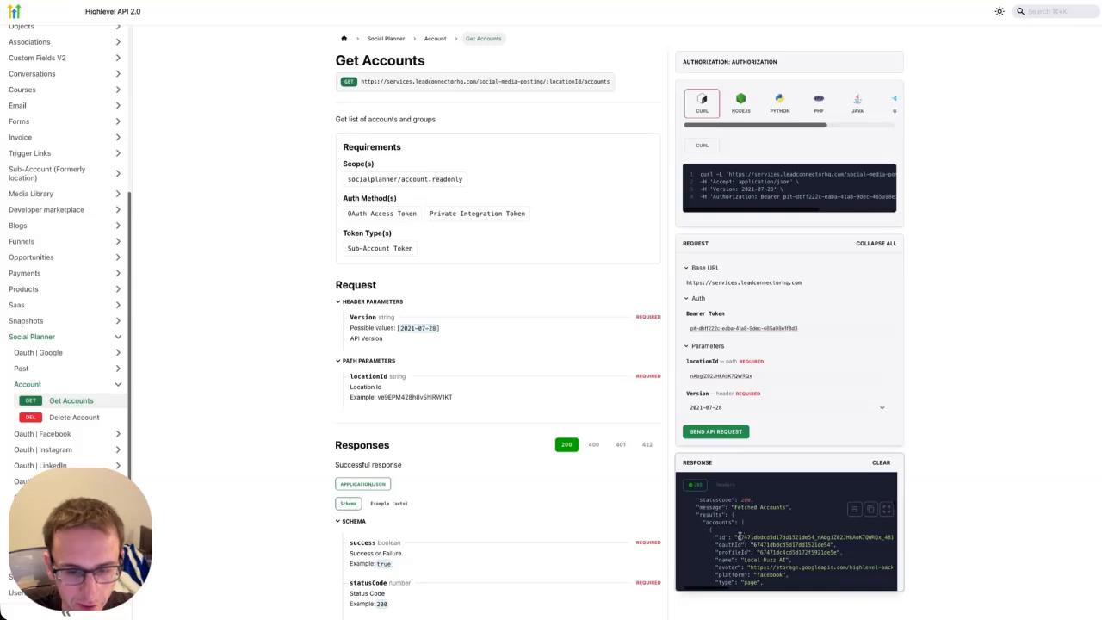
pyautogui.moveTo(738, 537); pyautogui.dragTo(789, 536)
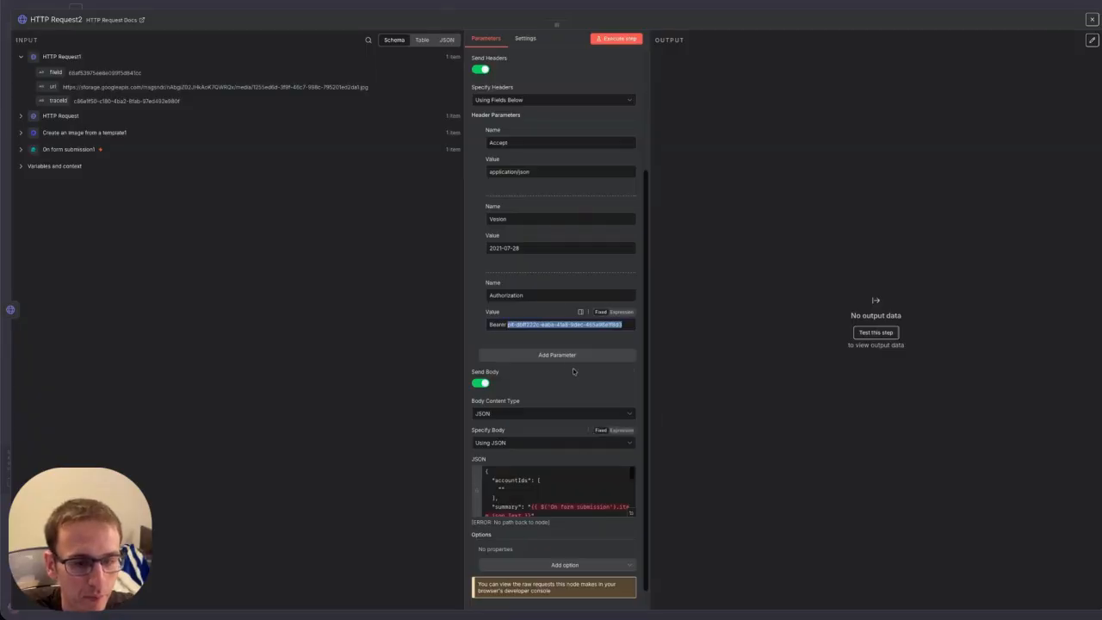
# Paste the Facebook page's account ID inside the accountIds quotes and expand the body editor.
pyautogui.click(517, 491)
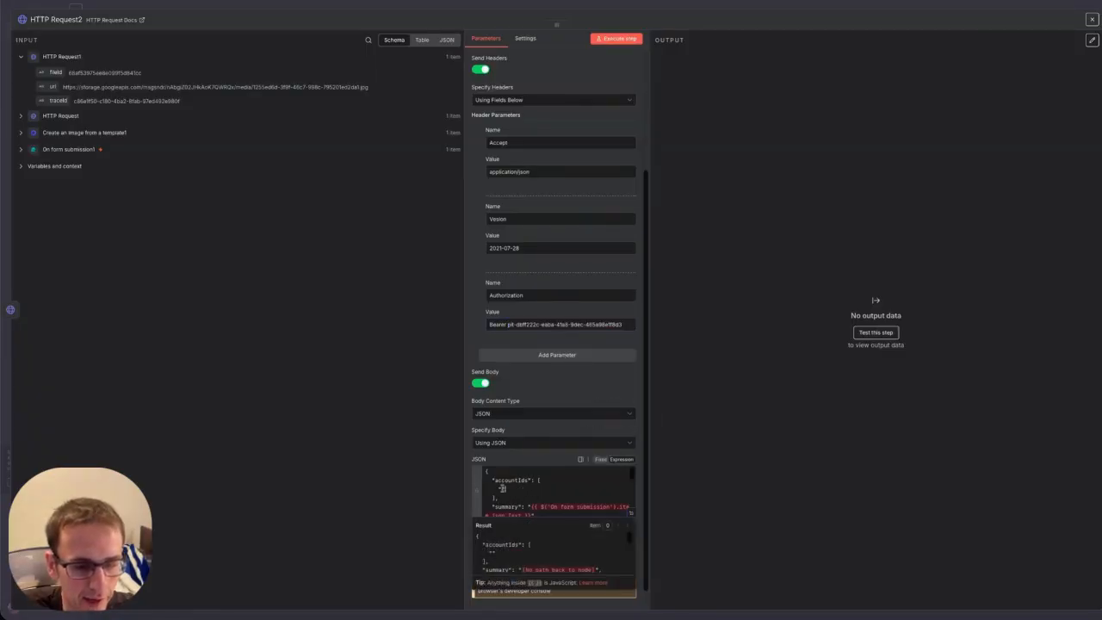
pyautogui.hotkey('ctrl', 'v')
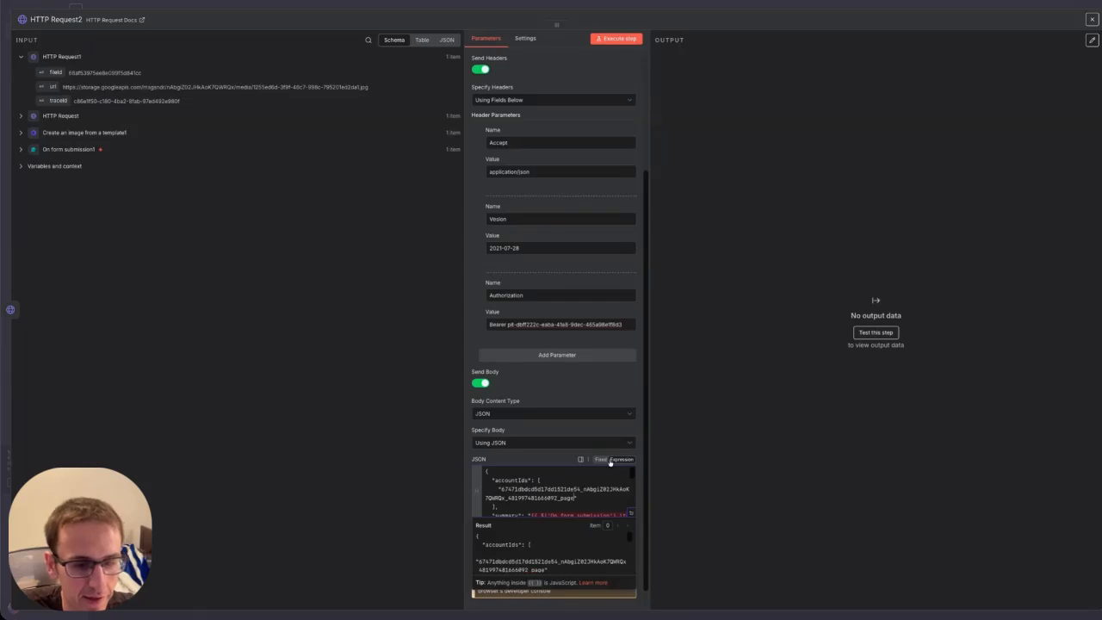
pyautogui.click(635, 521)
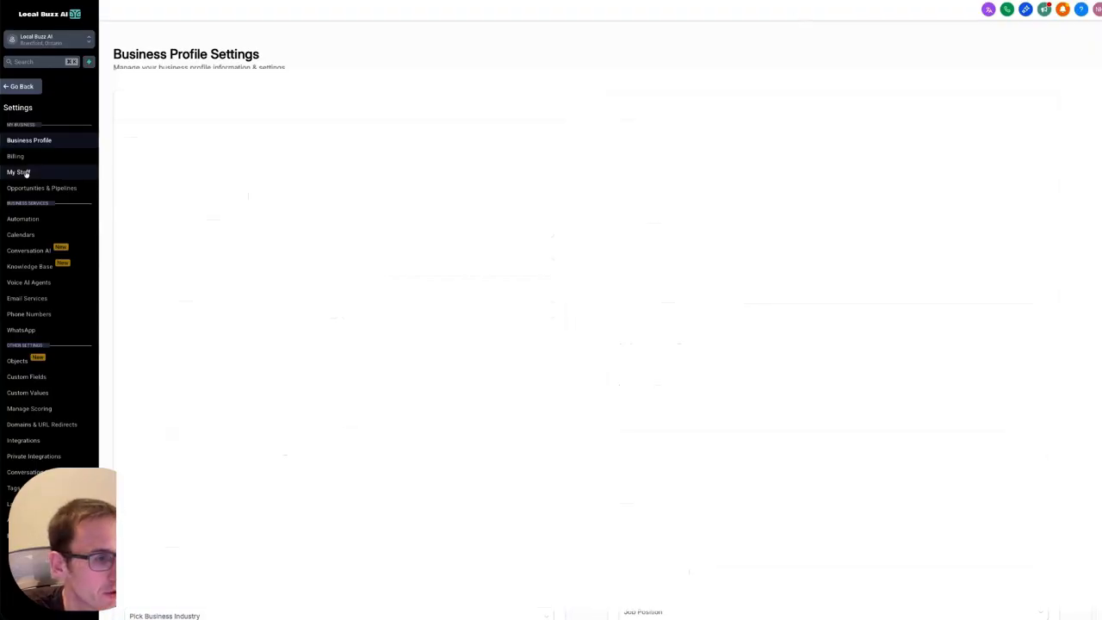
# Copy the staff member's user ID from HighLevel's My Staff settings page.
pyautogui.click(21, 173)
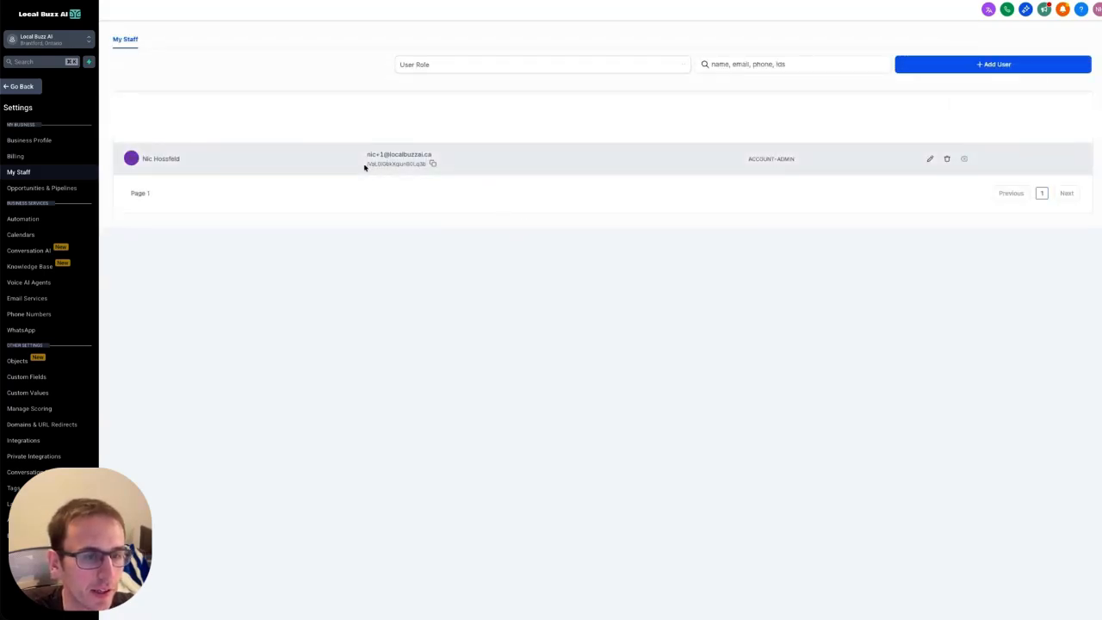
pyautogui.moveTo(364, 166); pyautogui.dragTo(435, 168)
pyautogui.click(434, 164)
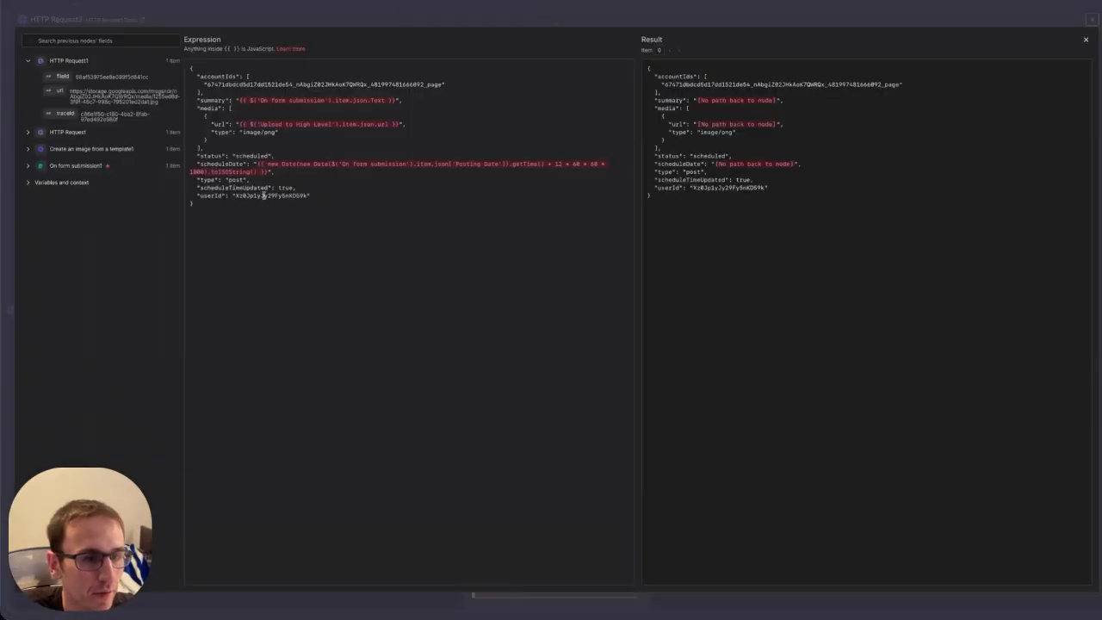
# Paste the new userId, set media url to {{ $json.url }}, and clear the summary expression.
pyautogui.moveTo(235, 195); pyautogui.dragTo(308, 195)
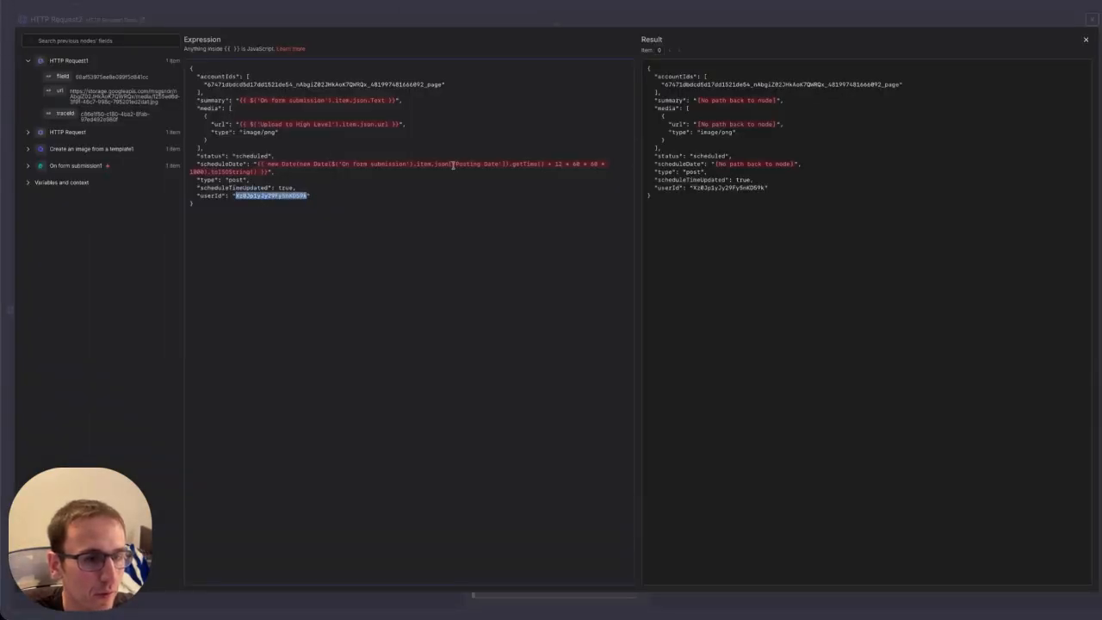
pyautogui.hotkey('ctrl', 'v')
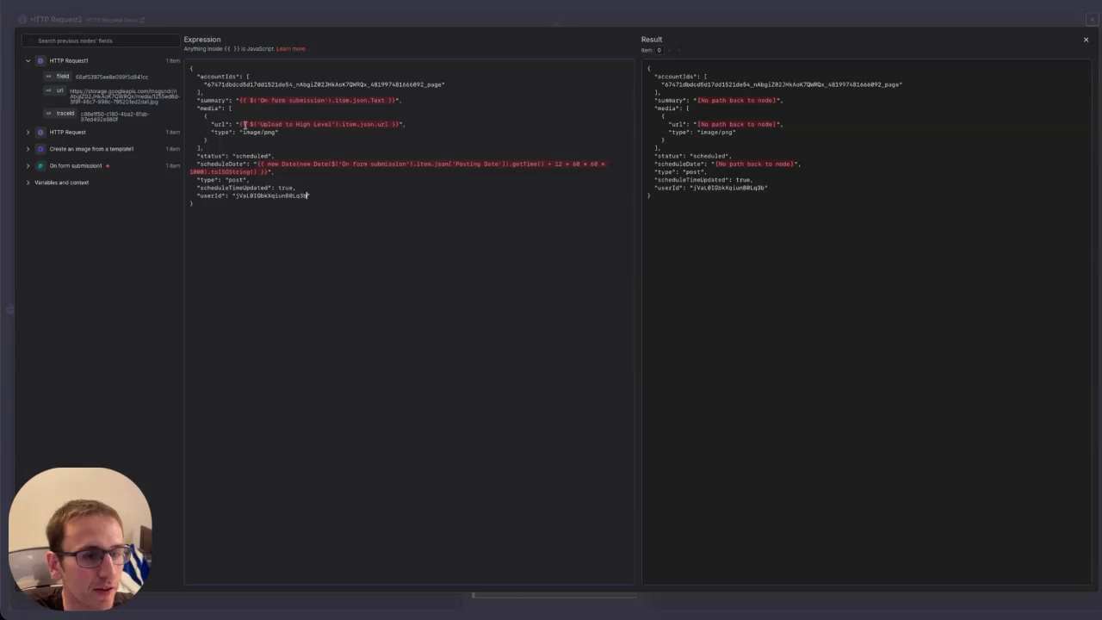
pyautogui.moveTo(241, 125); pyautogui.dragTo(399, 125)
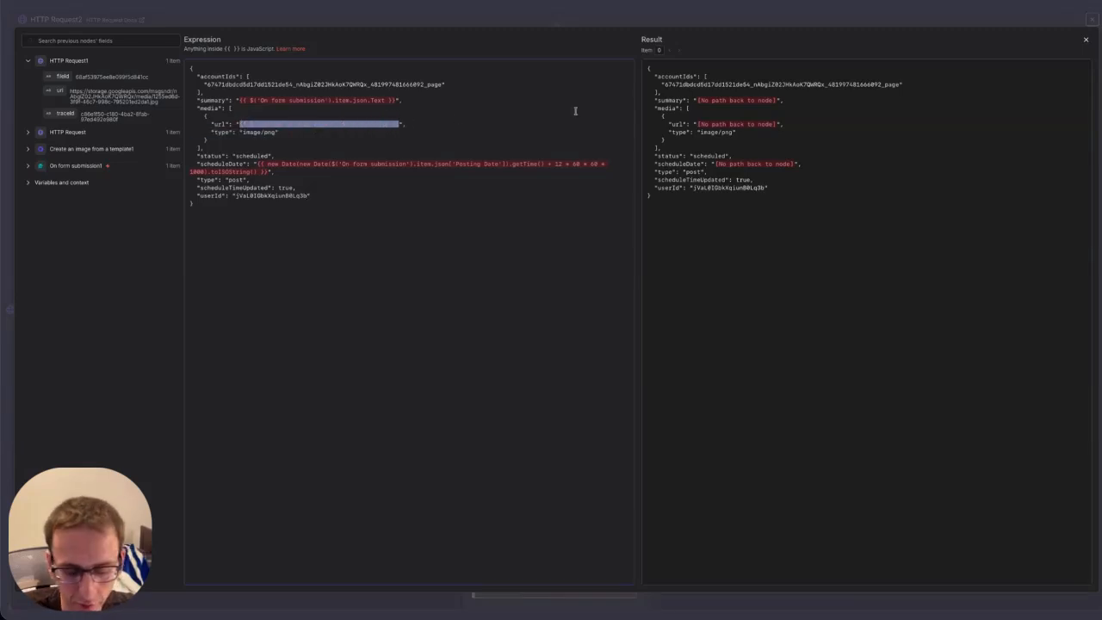
pyautogui.press('BackSpace')
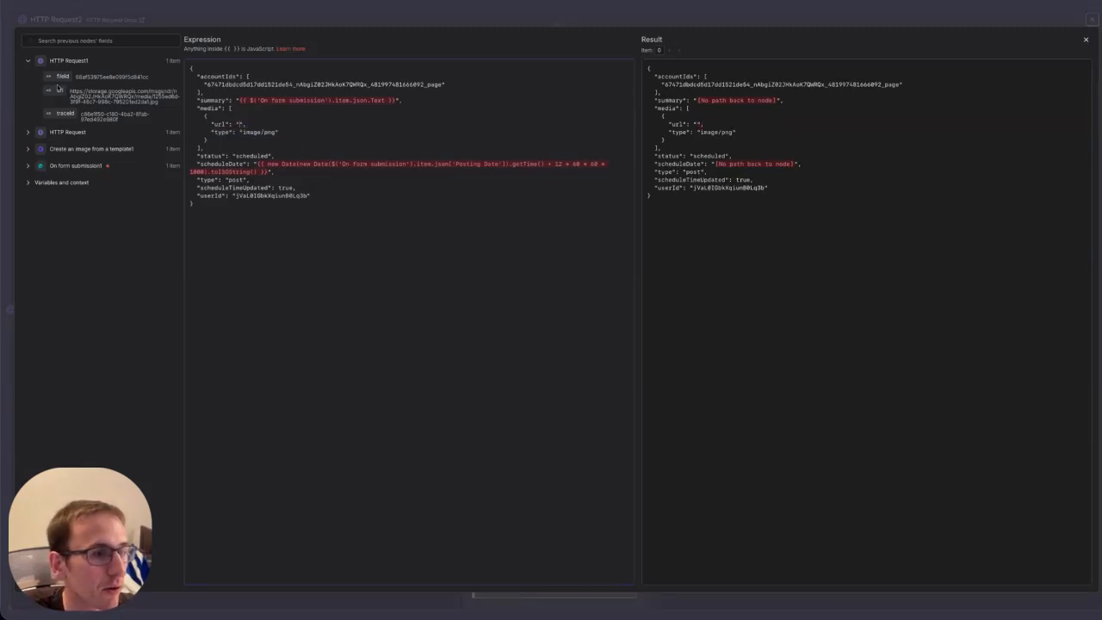
pyautogui.moveTo(58, 90); pyautogui.dragTo(241, 125)
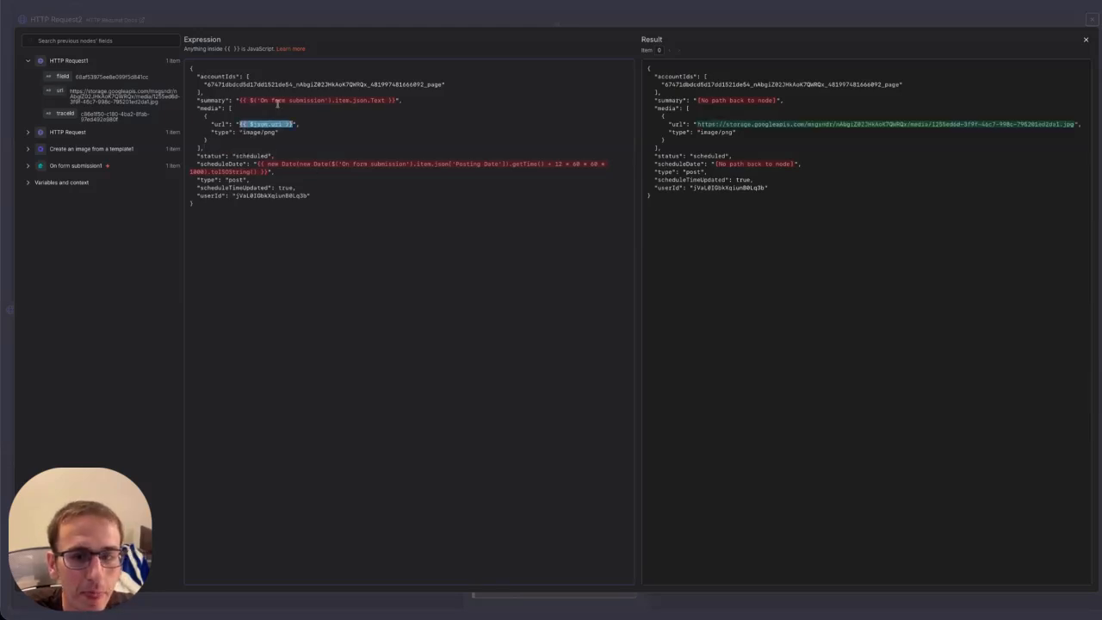
pyautogui.moveTo(239, 100); pyautogui.dragTo(308, 100)
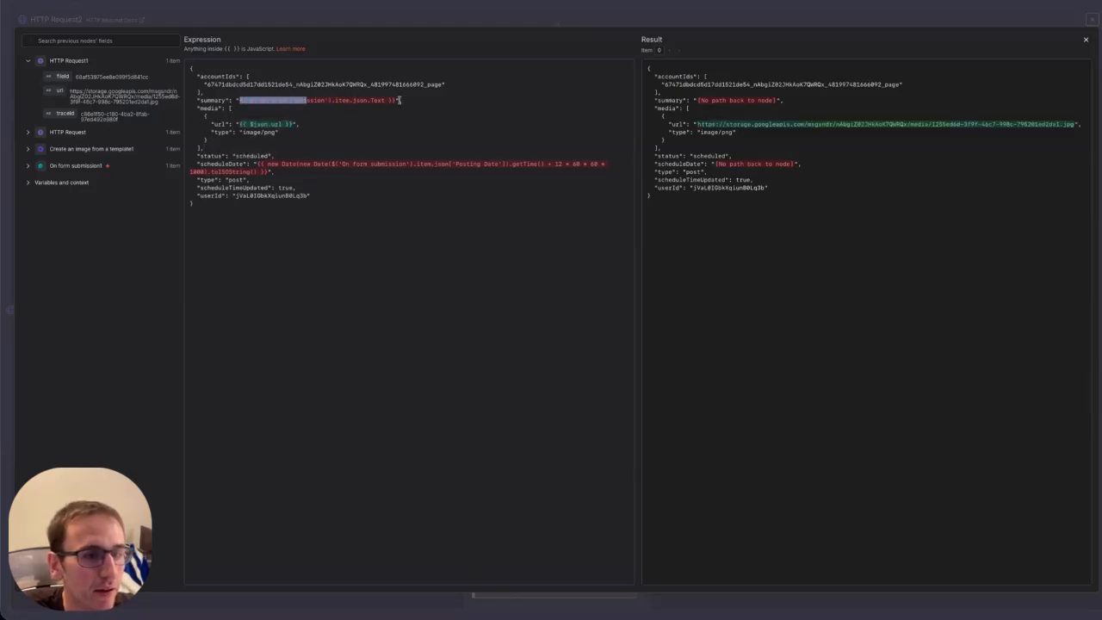
pyautogui.moveTo(399, 100); pyautogui.dragTo(397, 101)
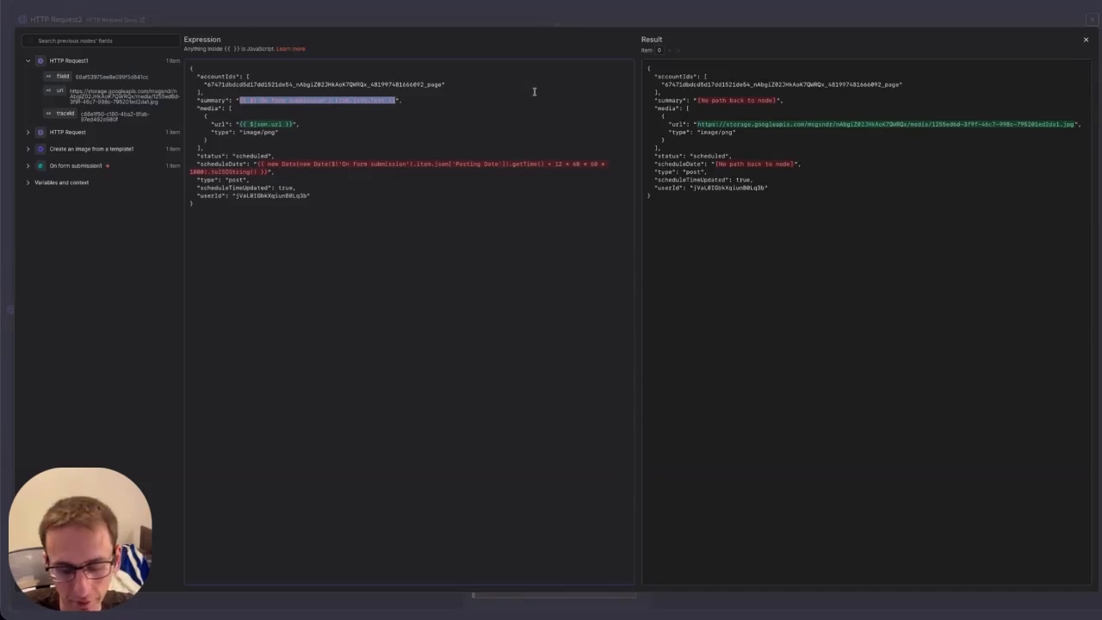
pyautogui.press('BackSpace')
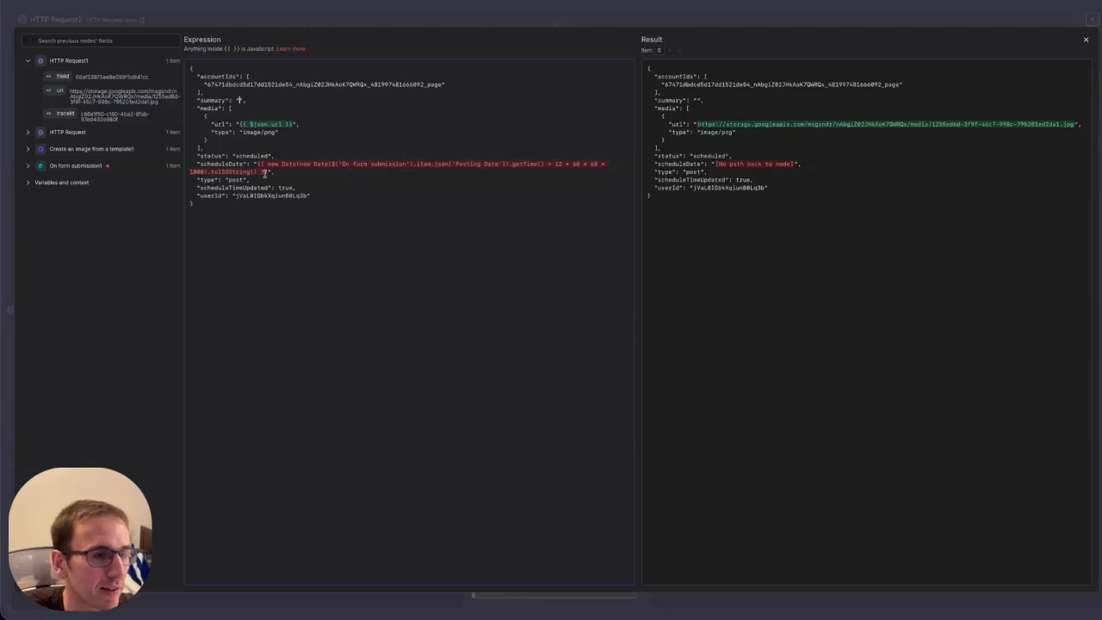
# Point scheduleDate's Posting Date reference to the On form submission1 node.
pyautogui.click(27, 167)
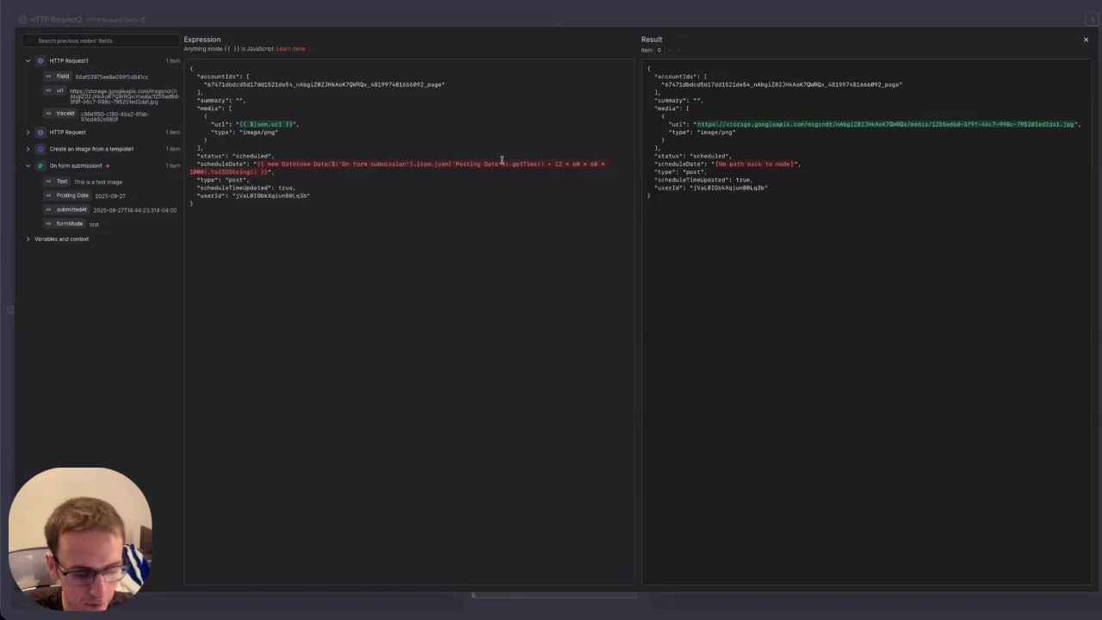
pyautogui.write('n1')
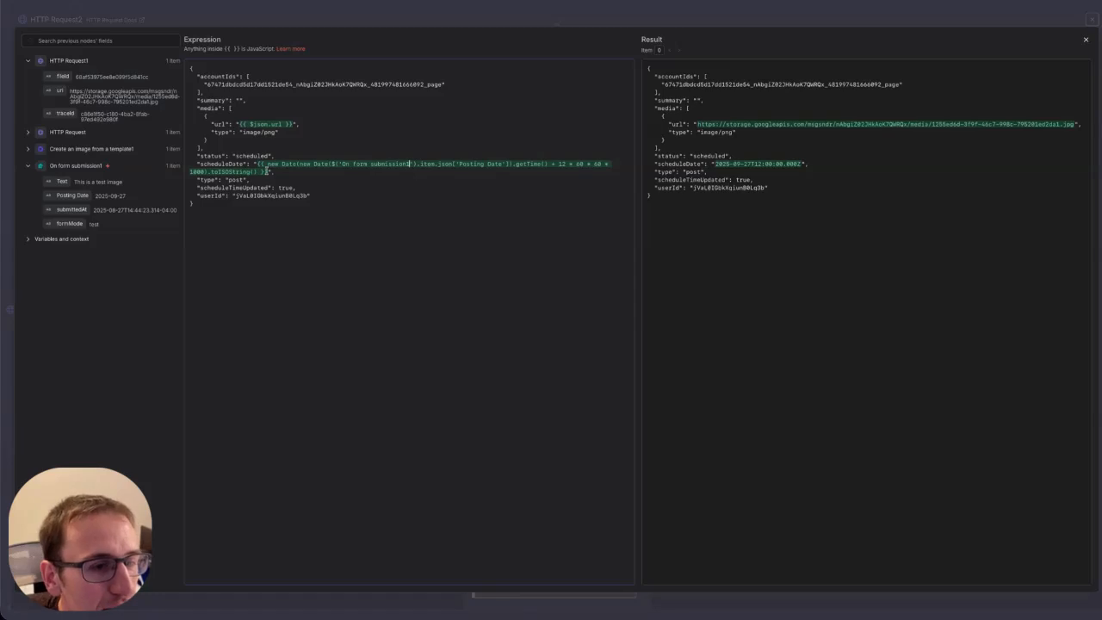
pyautogui.moveTo(267, 171); pyautogui.dragTo(540, 163)
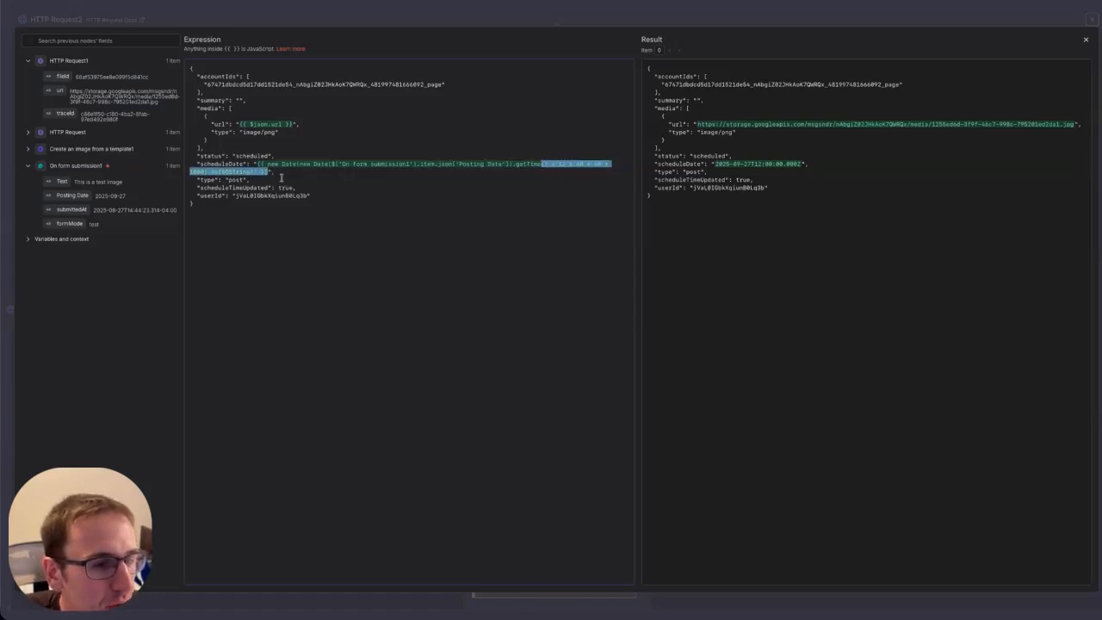
pyautogui.click(391, 162)
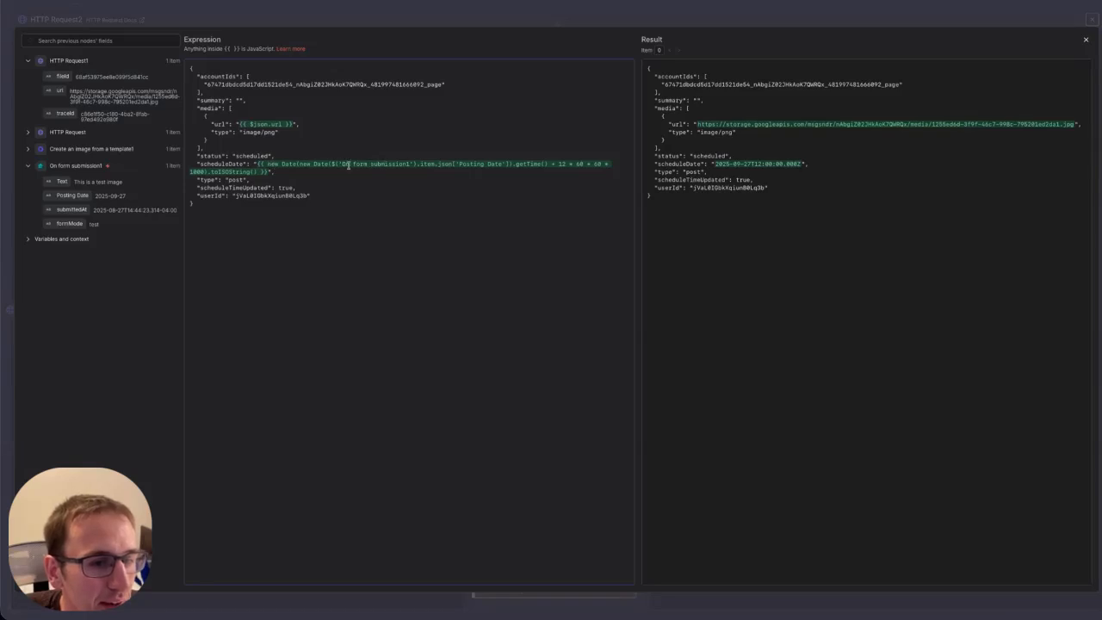
pyautogui.moveTo(342, 164); pyautogui.dragTo(500, 163)
pyautogui.click(457, 164)
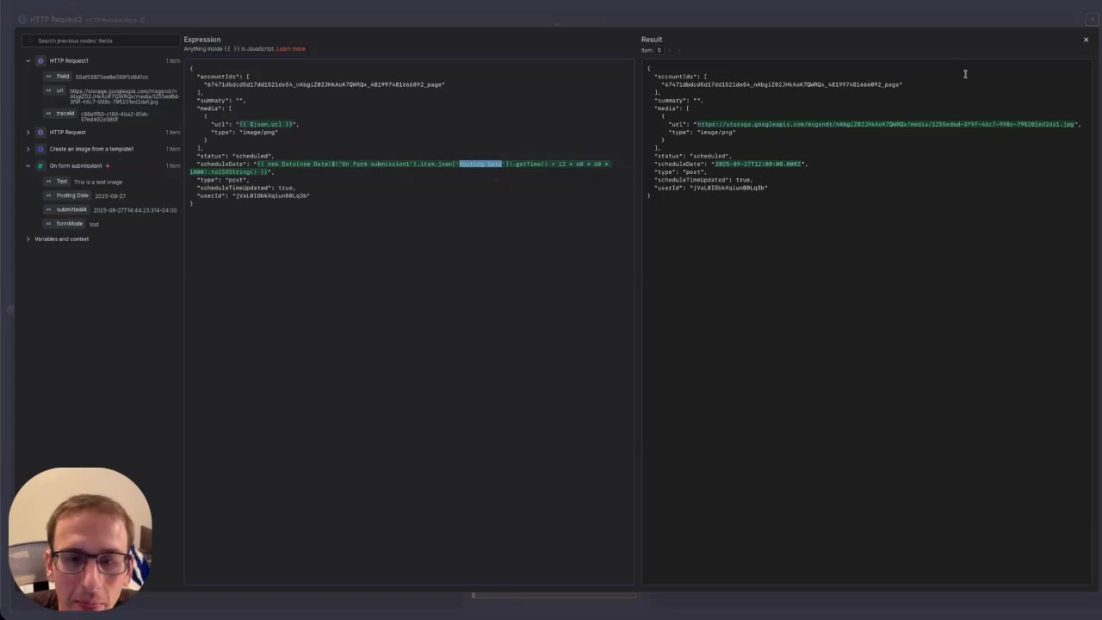
# Execute HTTP Request2 and expand the 401 'version header was not found' error details.
pyautogui.click(1086, 41)
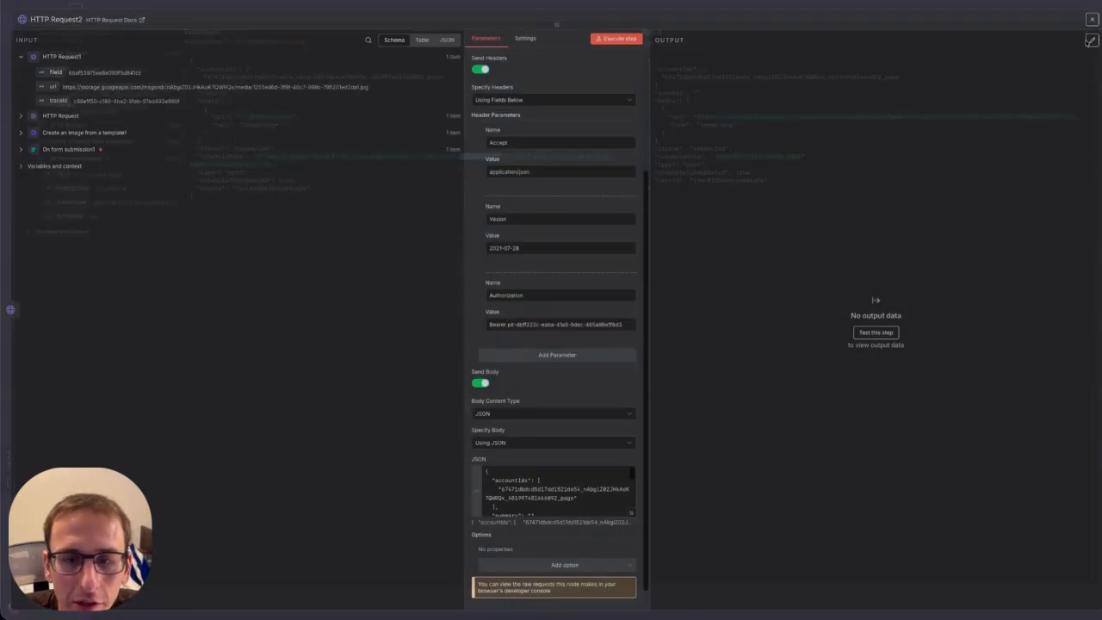
pyautogui.click(617, 39)
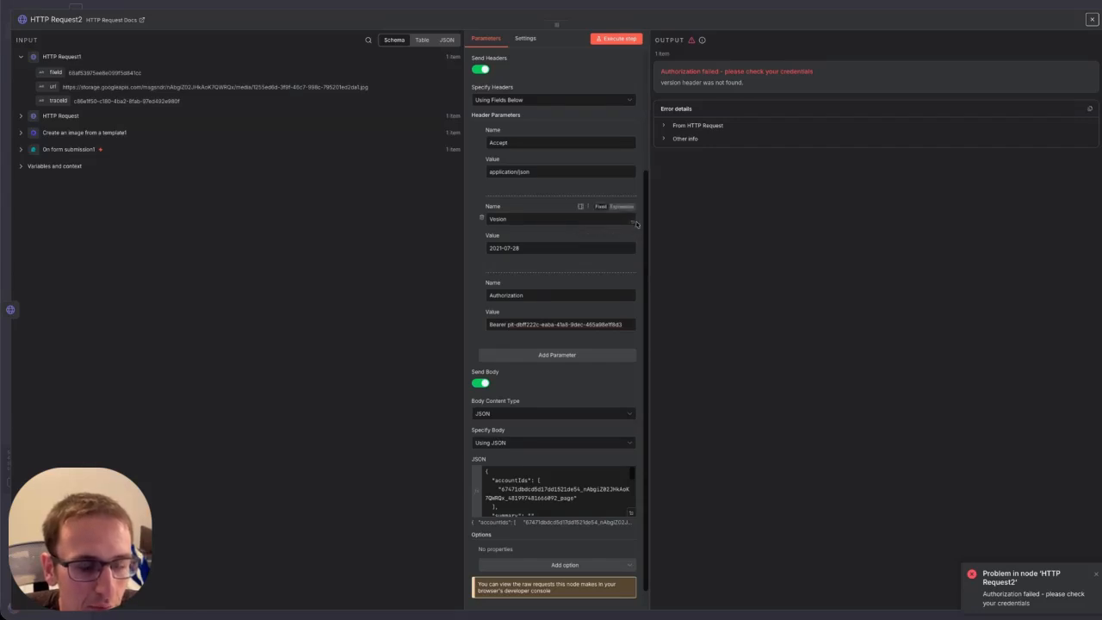
pyautogui.click(693, 127)
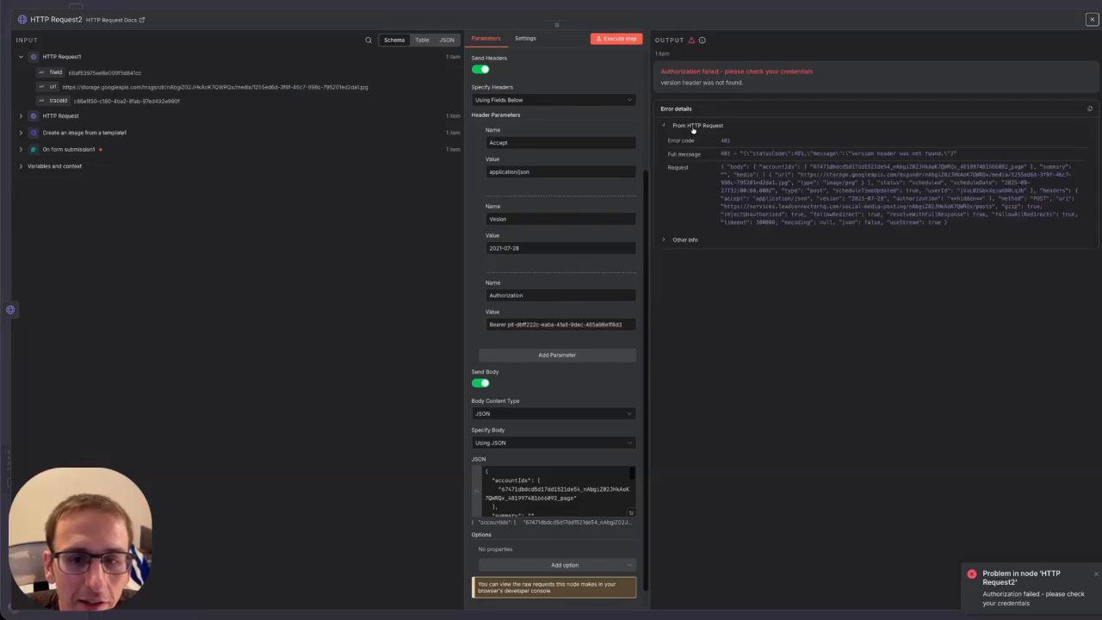
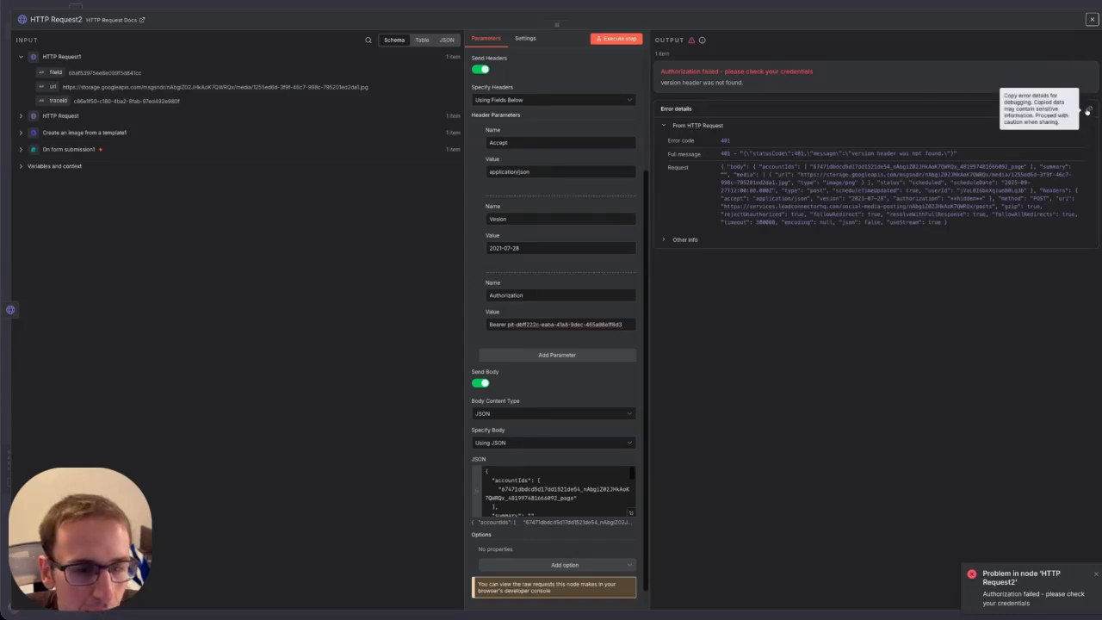
# Correct the 'Vesion' header name to 'Version' and rerun HTTP Request2 so it returns status 201.
pyautogui.click(495, 219)
pyautogui.write('r')
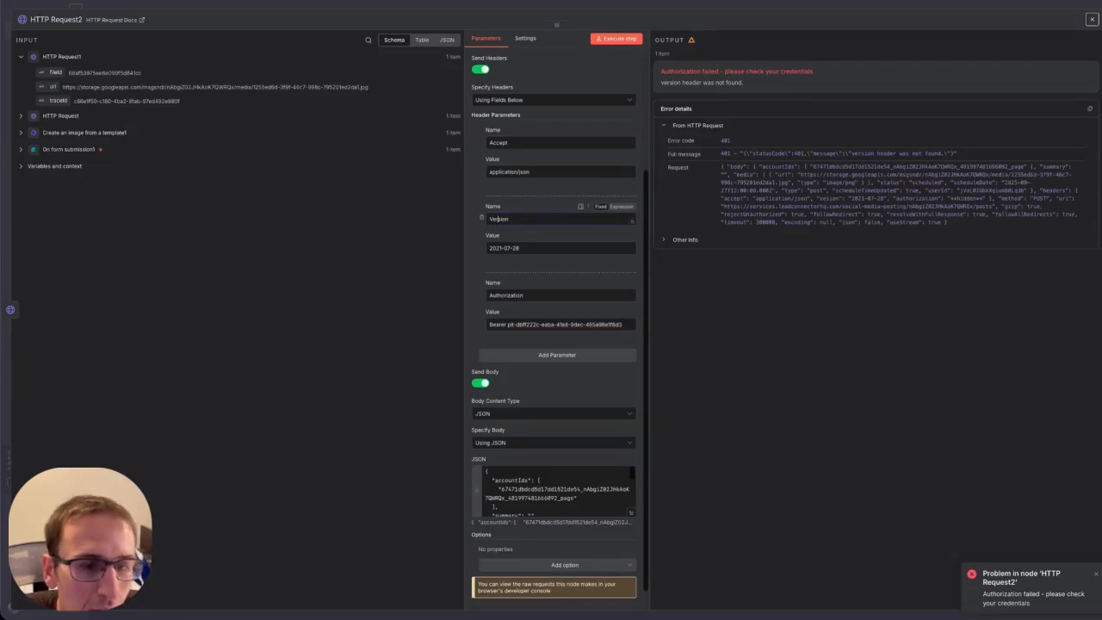
pyautogui.click(616, 38)
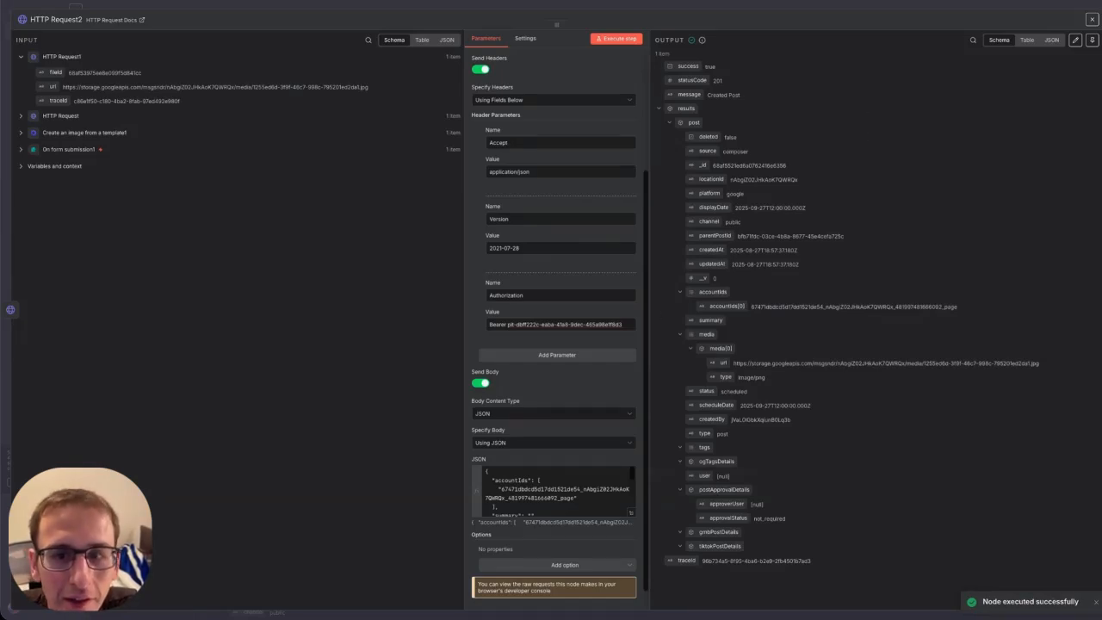
pyautogui.click(761, 1)
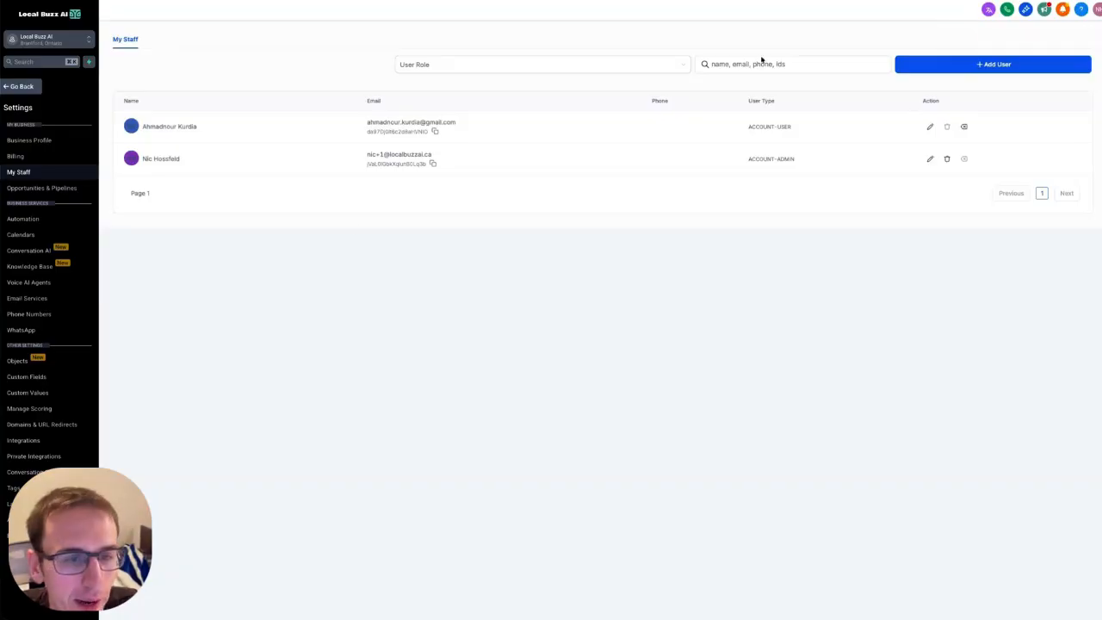
# Return to the Social Planner and delete the scheduled Sep 27, 2025 test-image post.
pyautogui.click(31, 89)
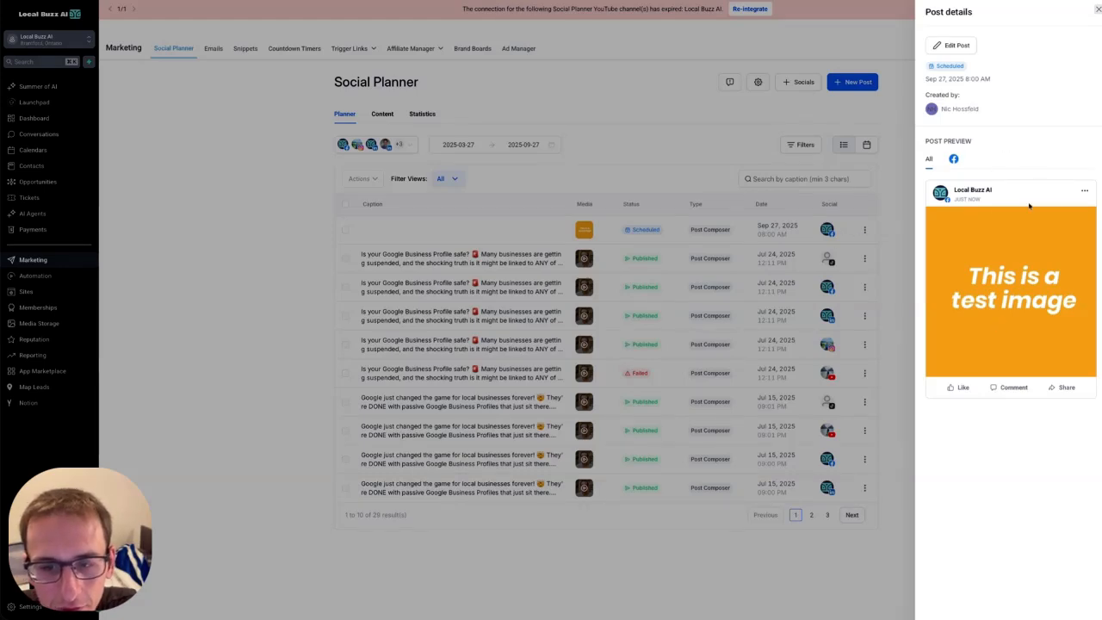
pyautogui.click(1099, 11)
pyautogui.click(864, 231)
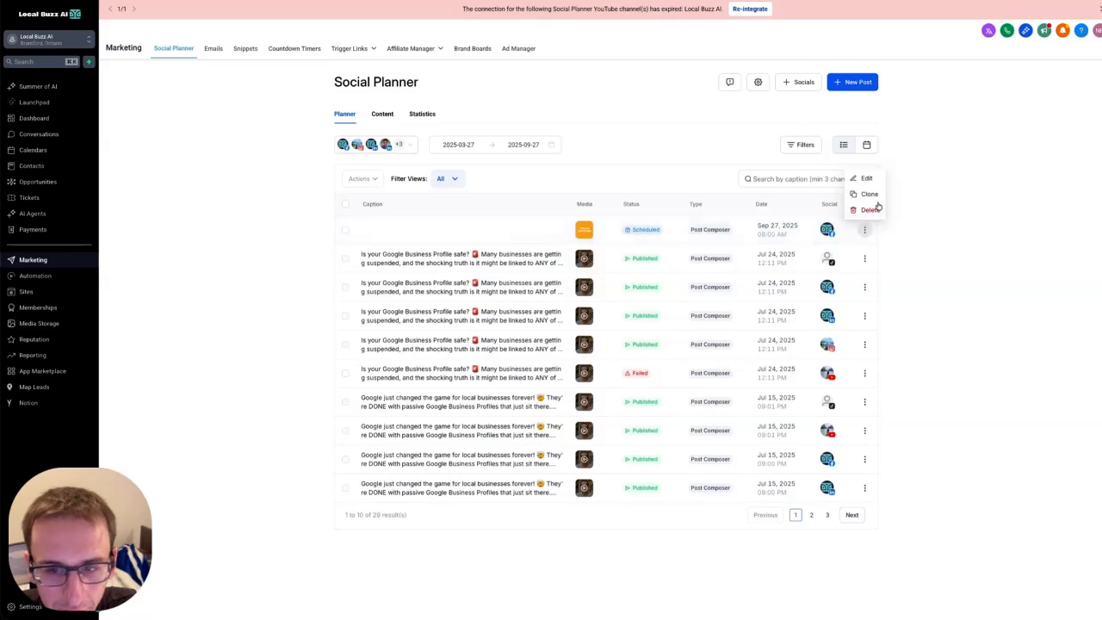
pyautogui.click(871, 211)
pyautogui.click(652, 336)
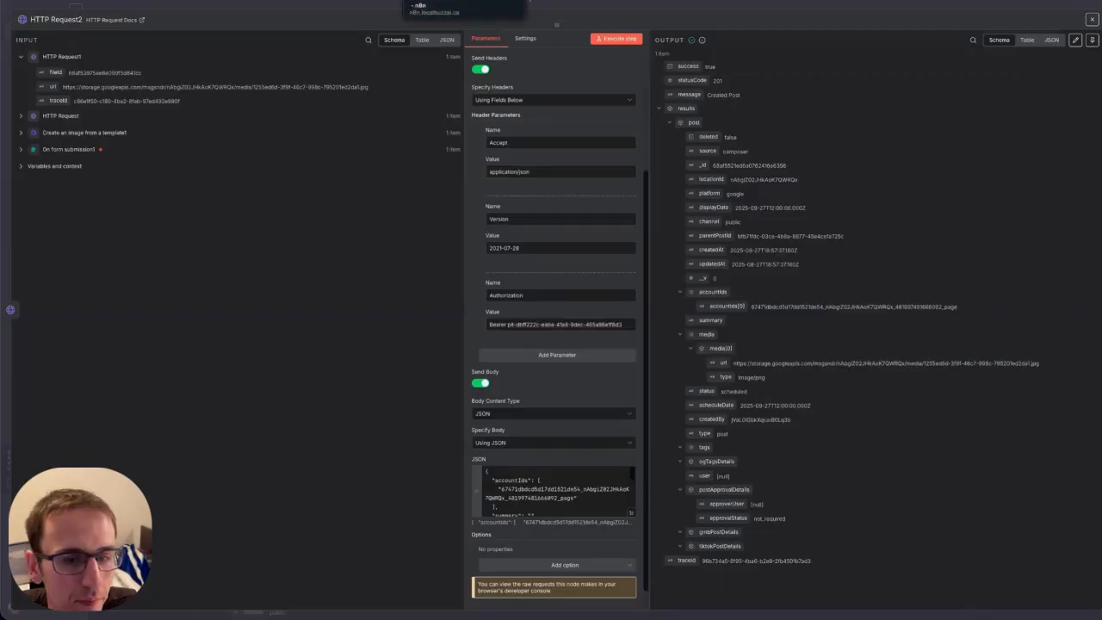
# Close HTTP Request2 and shift the five lower-row workflow nodes slightly to the right.
pyautogui.click(1092, 19)
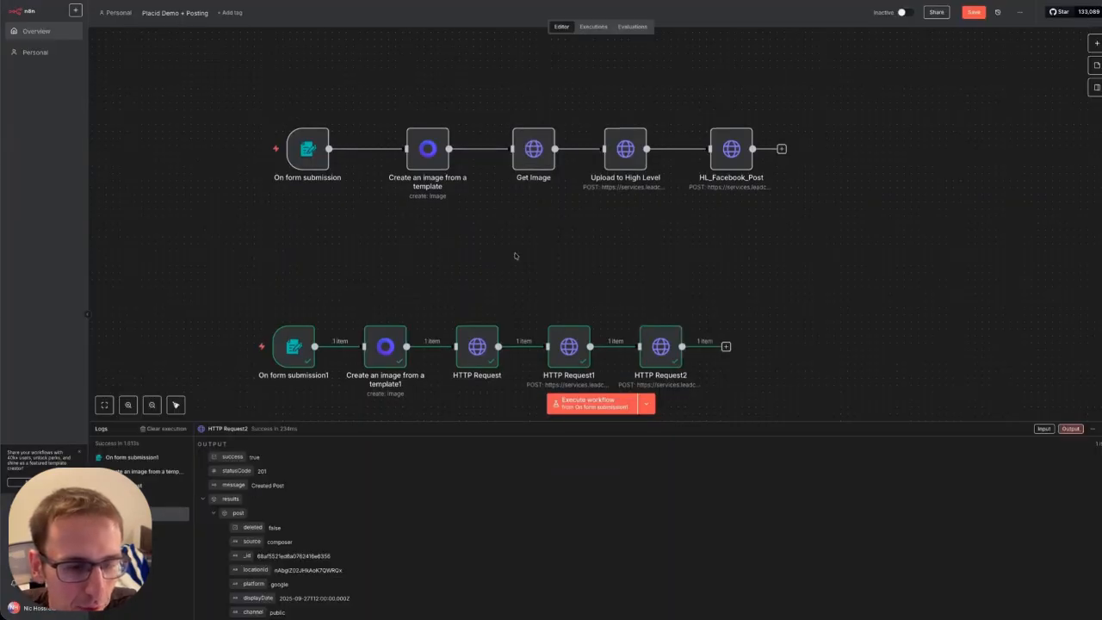
pyautogui.scroll(-5, 853, 173)
pyautogui.moveTo(854, 173); pyautogui.dragTo(221, 280)
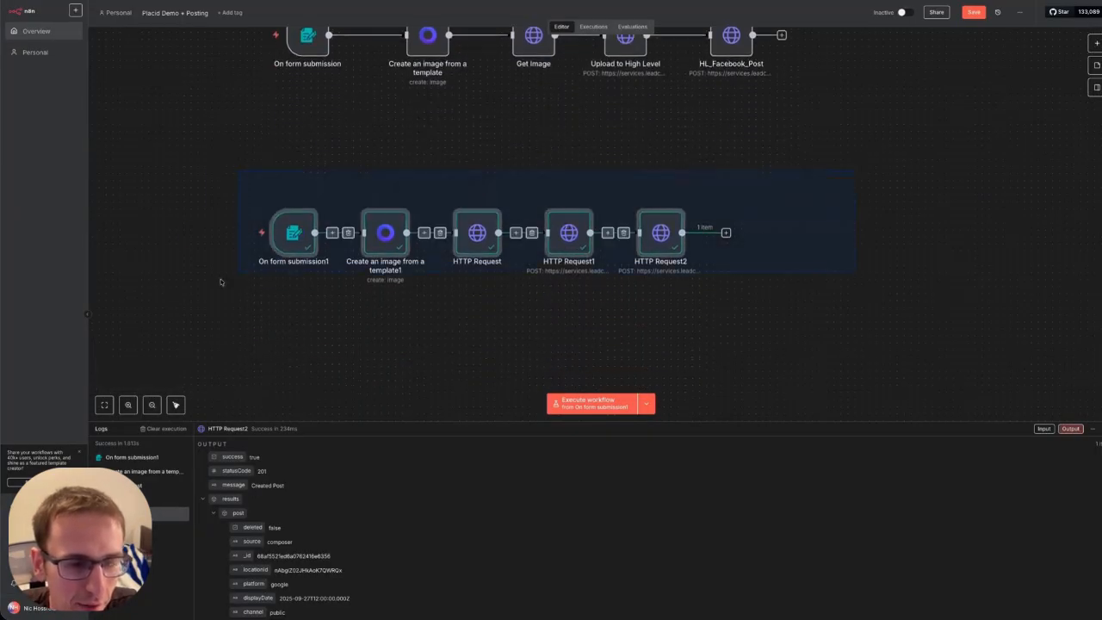
pyautogui.moveTo(287, 238); pyautogui.dragTo(357, 249)
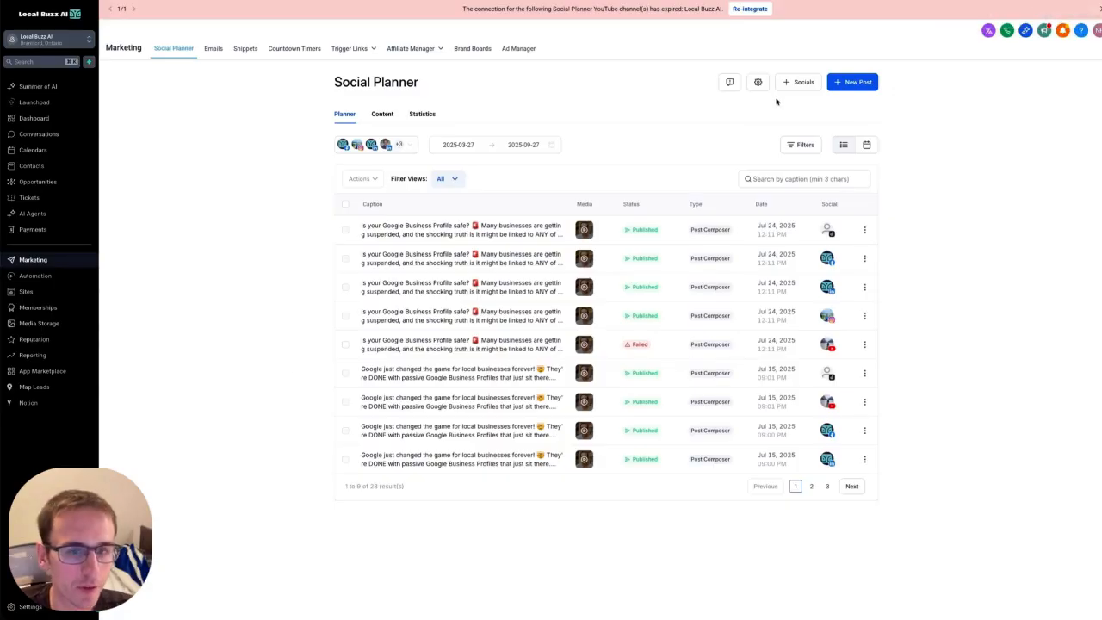
# Check the connected social accounts, dismiss Connect social, and show the New Post options.
pyautogui.click(406, 145)
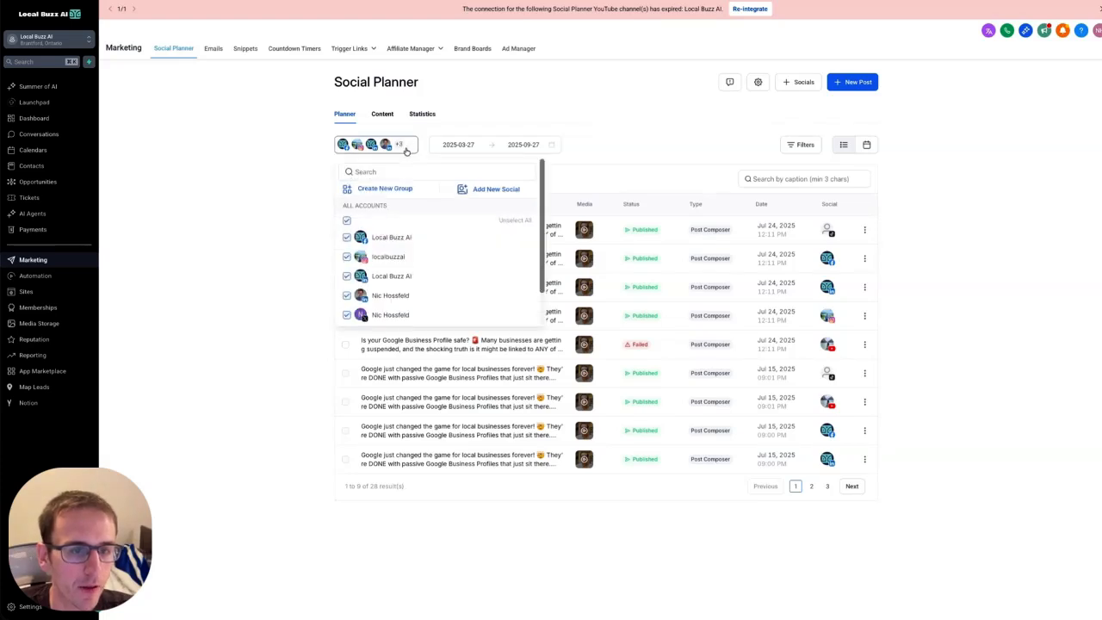
pyautogui.click(498, 190)
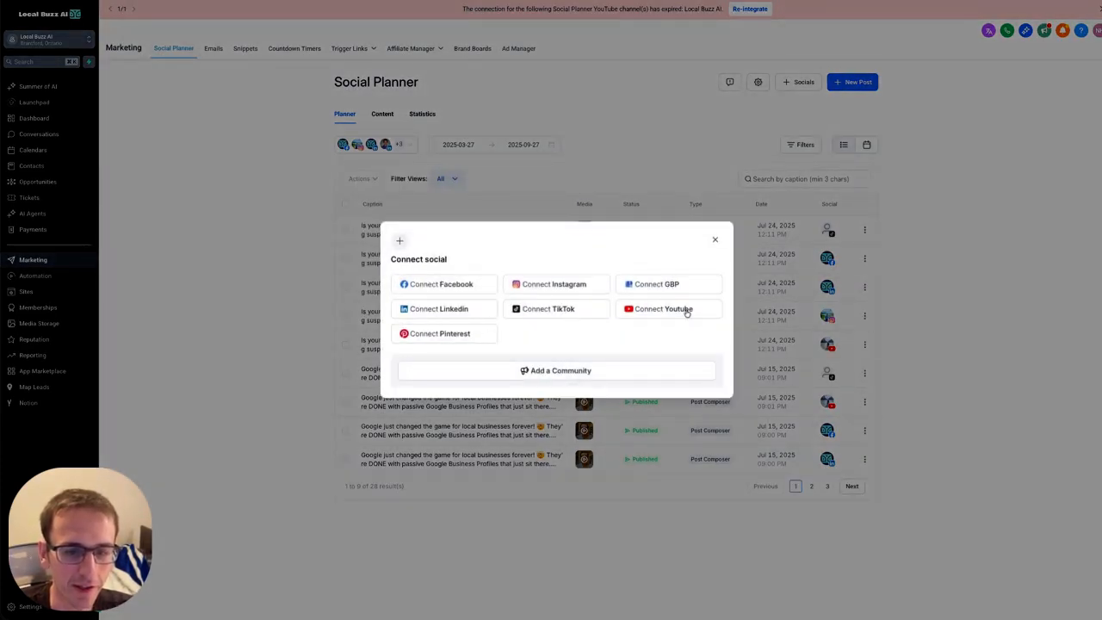
pyautogui.click(714, 241)
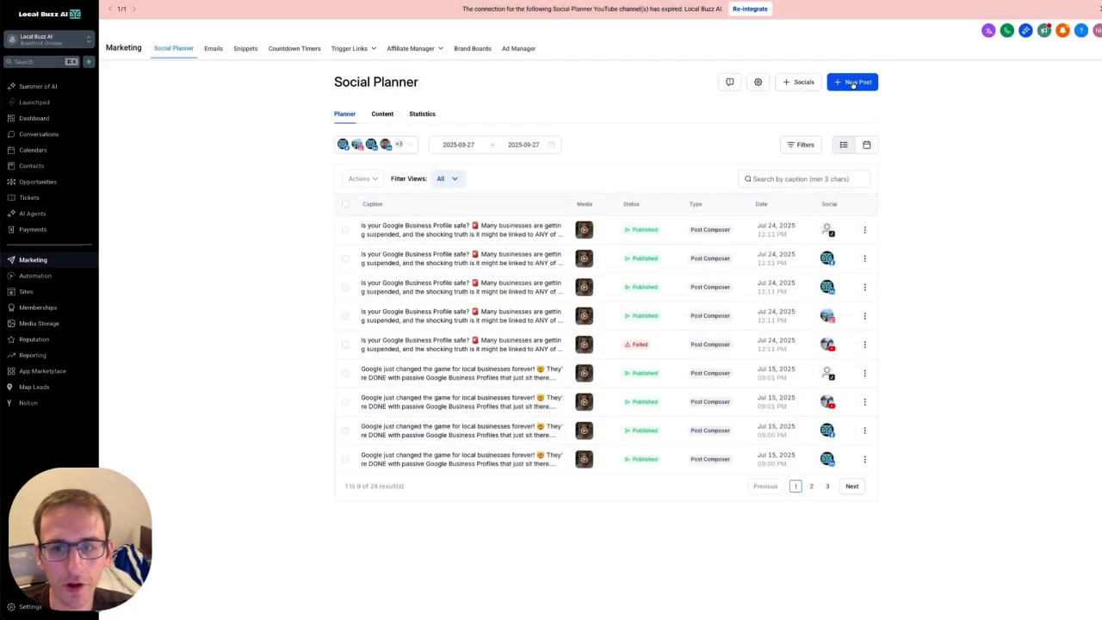
pyautogui.click(852, 82)
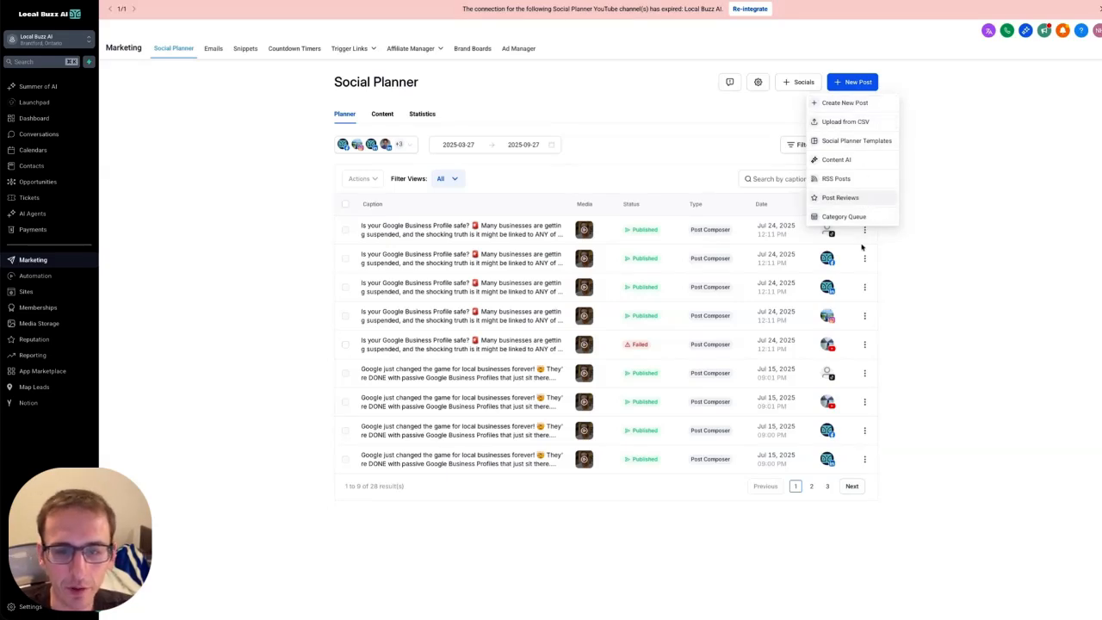
# Start a new post to the Local Buzz AI accounts with the text 'Write oyur content'.
pyautogui.click(853, 105)
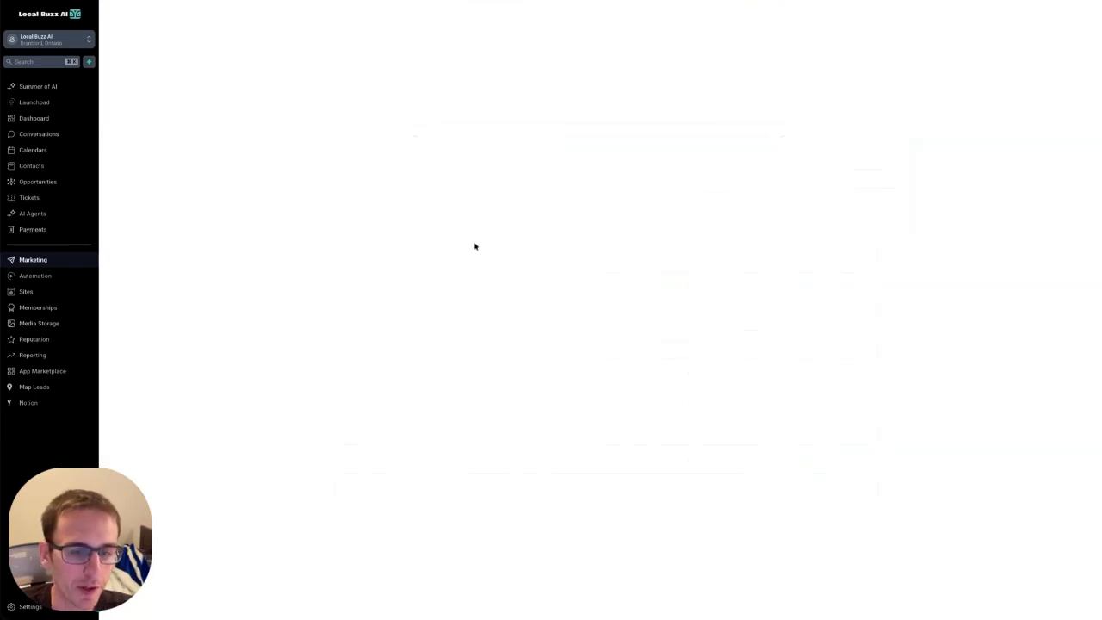
pyautogui.click(383, 63)
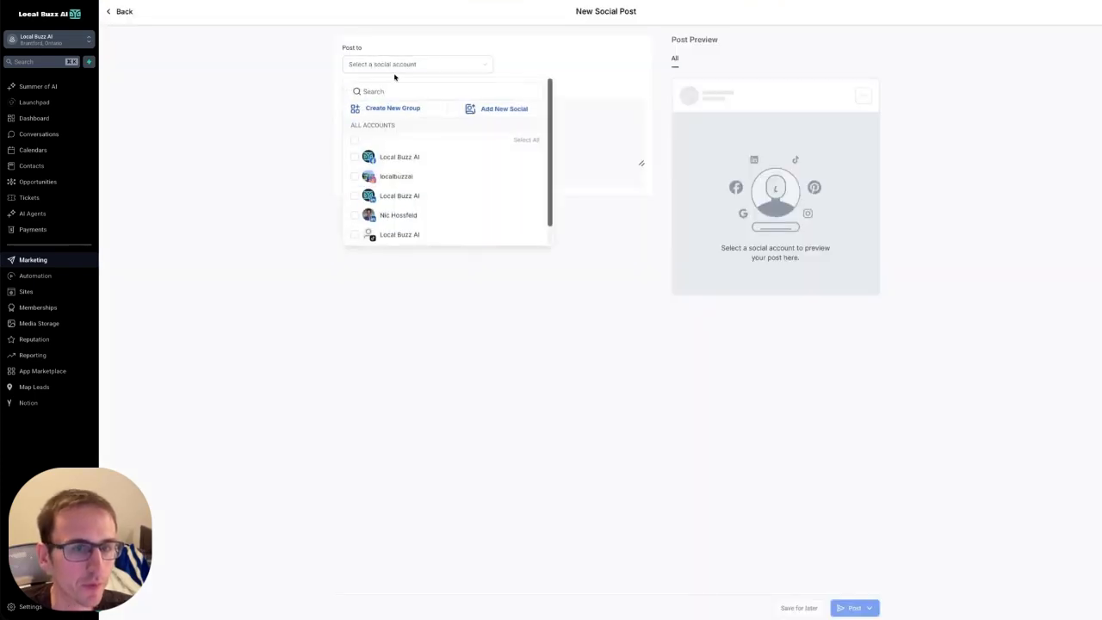
pyautogui.click(395, 158)
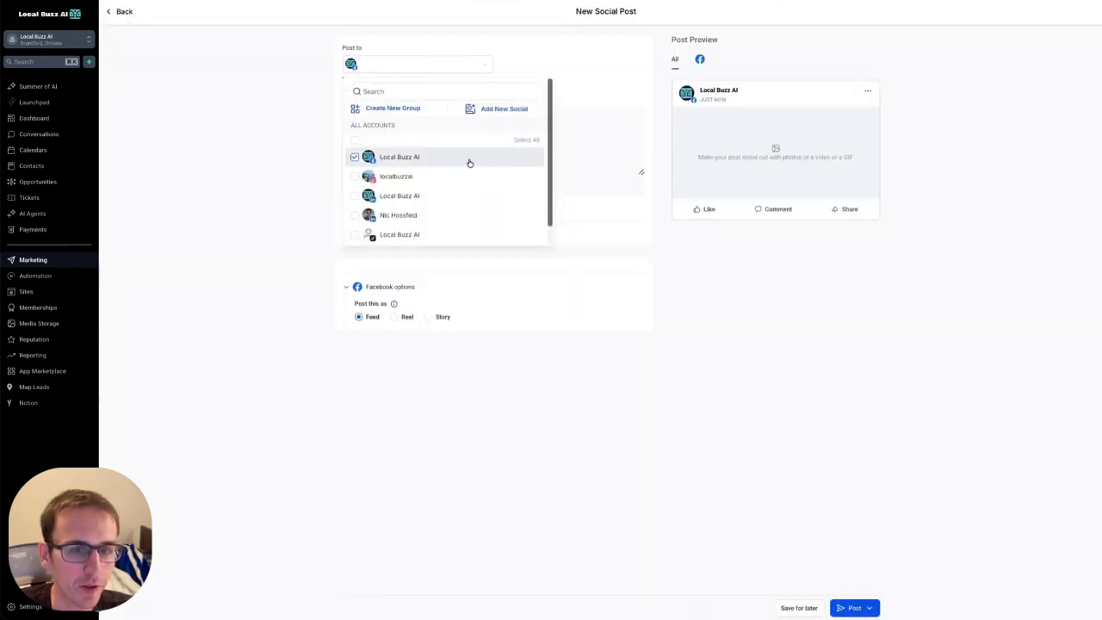
pyautogui.click(394, 177)
pyautogui.click(384, 154)
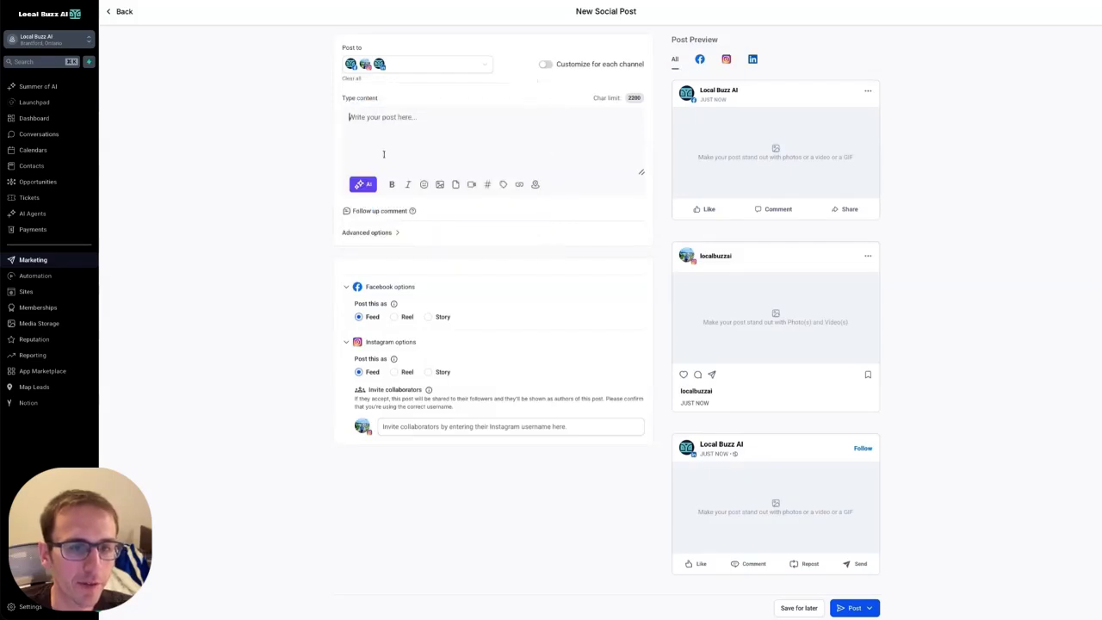
pyautogui.write('Write ')
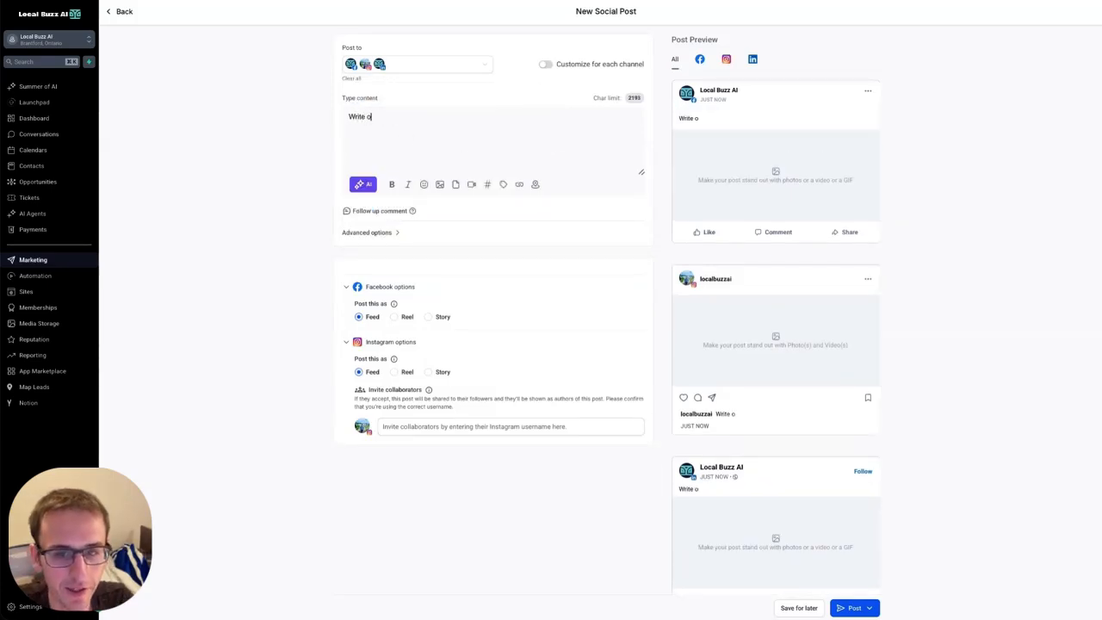
pyautogui.write('oyur content')
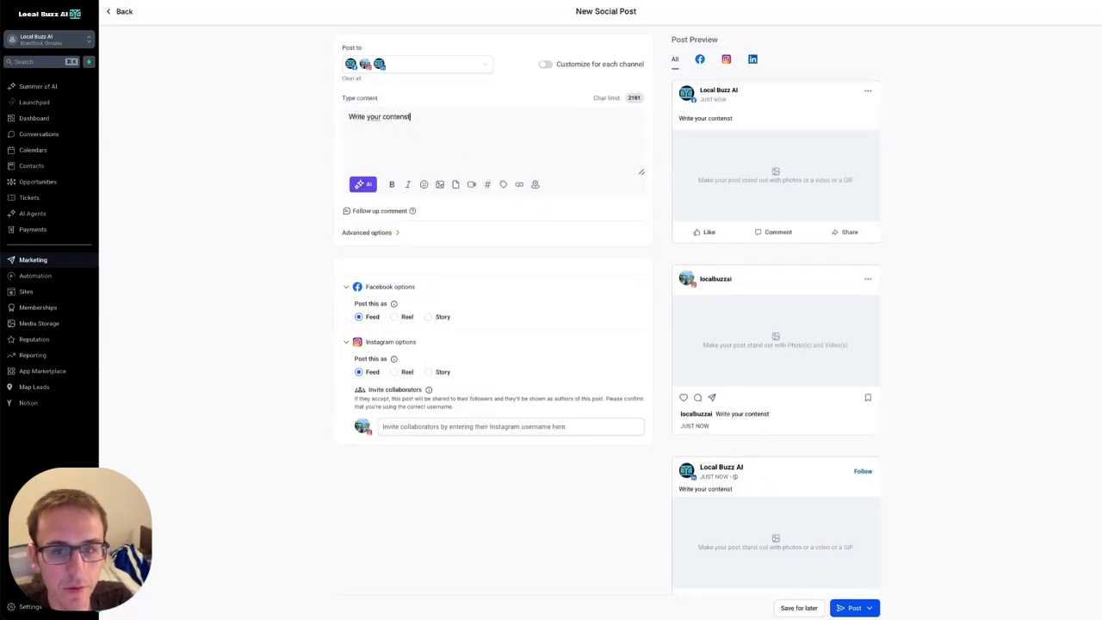
# Attach the 'This is a test image' file from the media library.
pyautogui.click(440, 184)
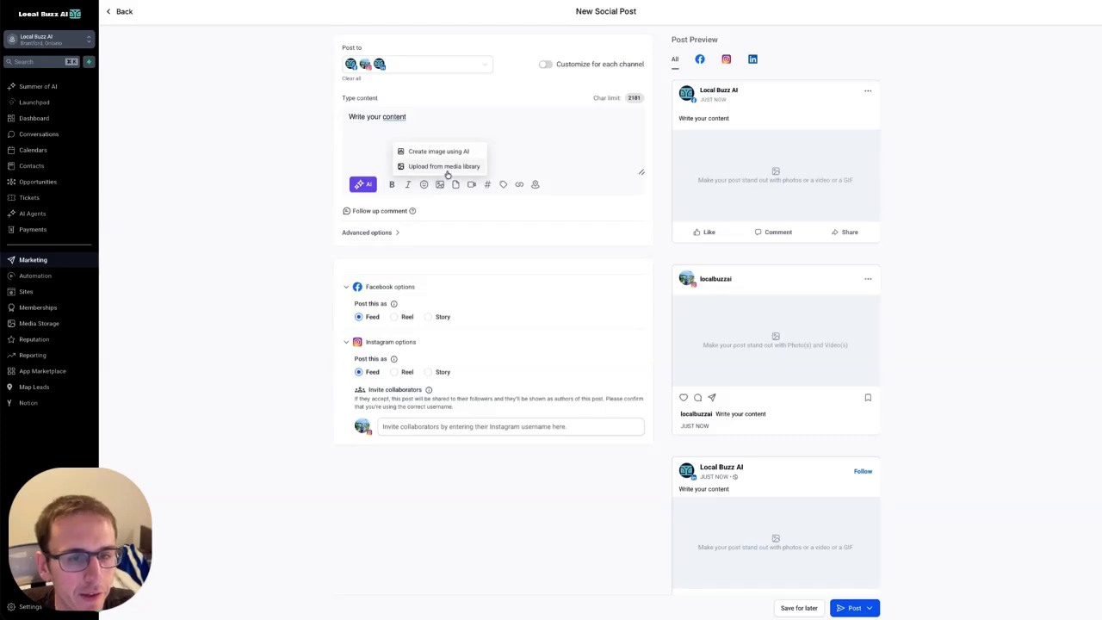
pyautogui.click(430, 165)
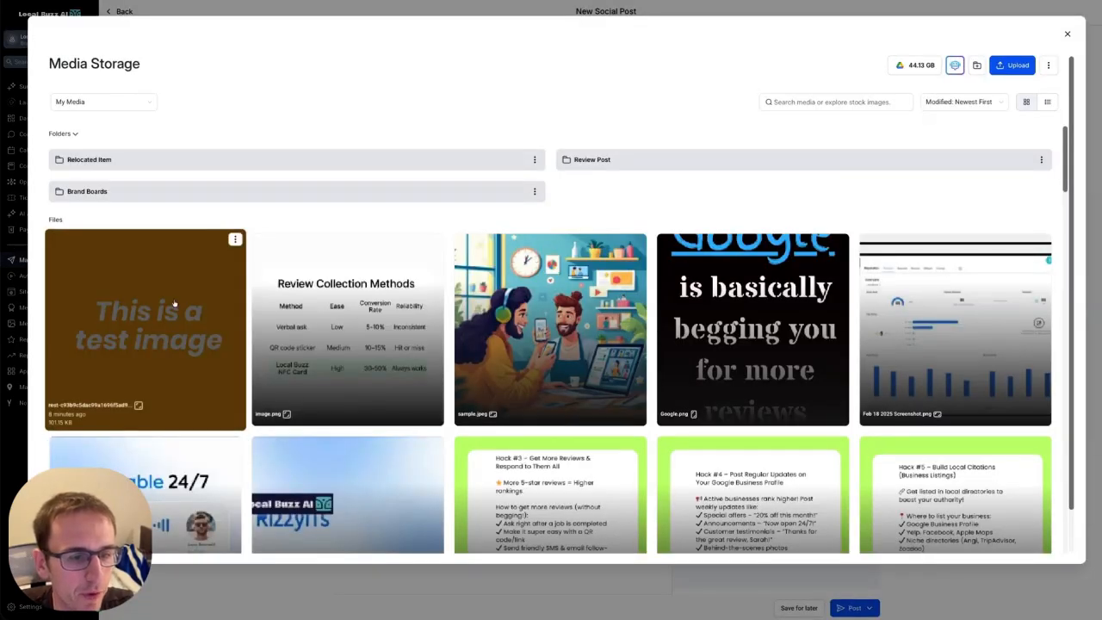
pyautogui.click(173, 327)
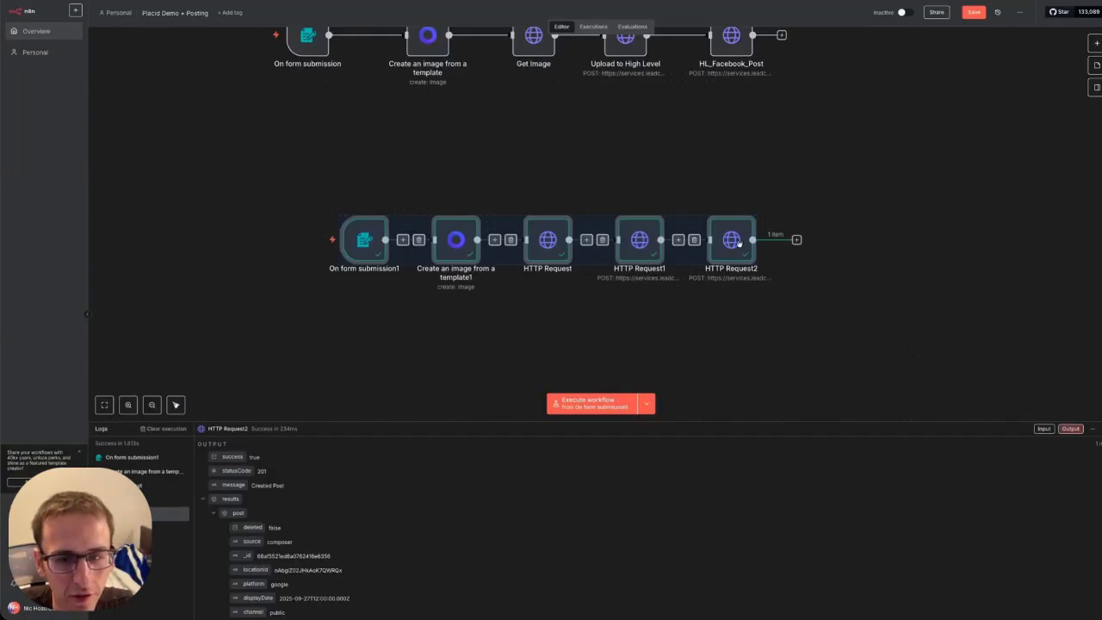
pyautogui.click(736, 306)
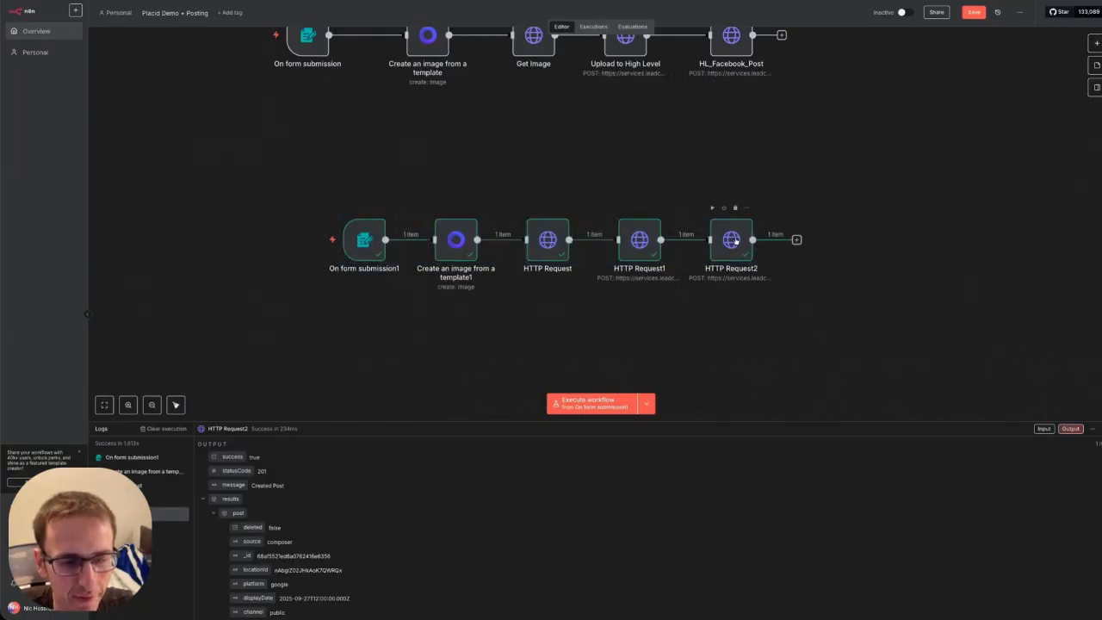
pyautogui.press('Return')
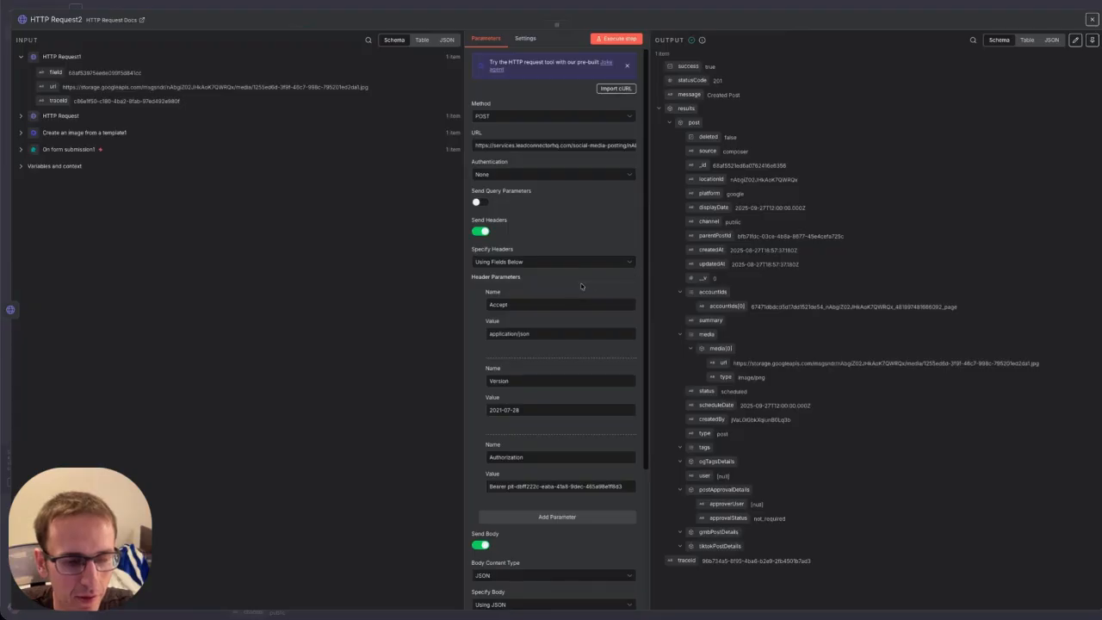
pyautogui.scroll(-3, 581, 286)
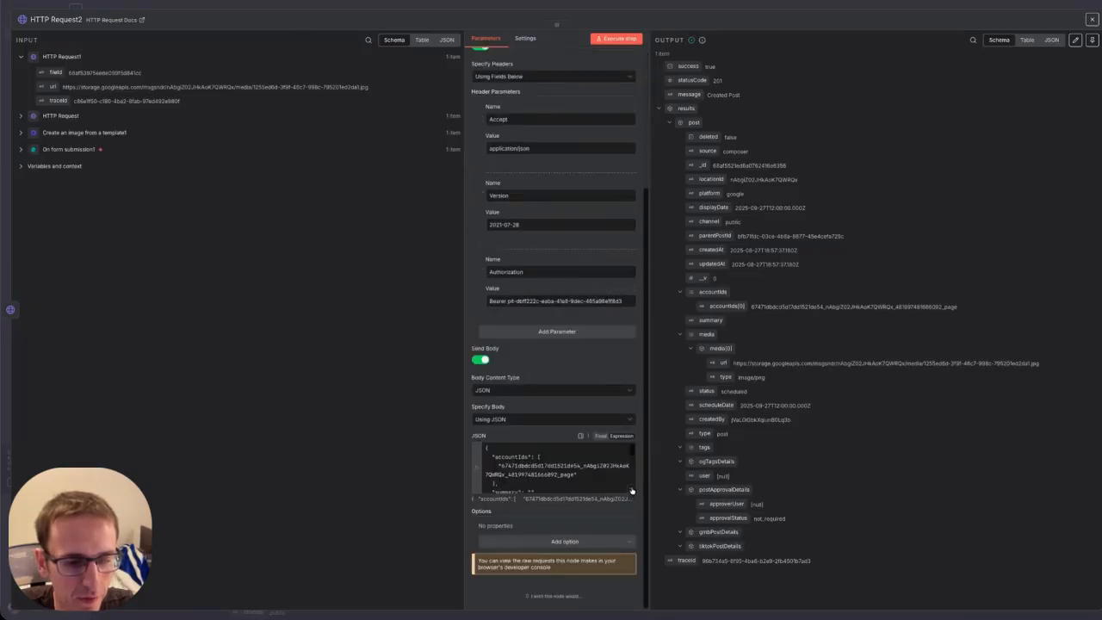
pyautogui.click(632, 490)
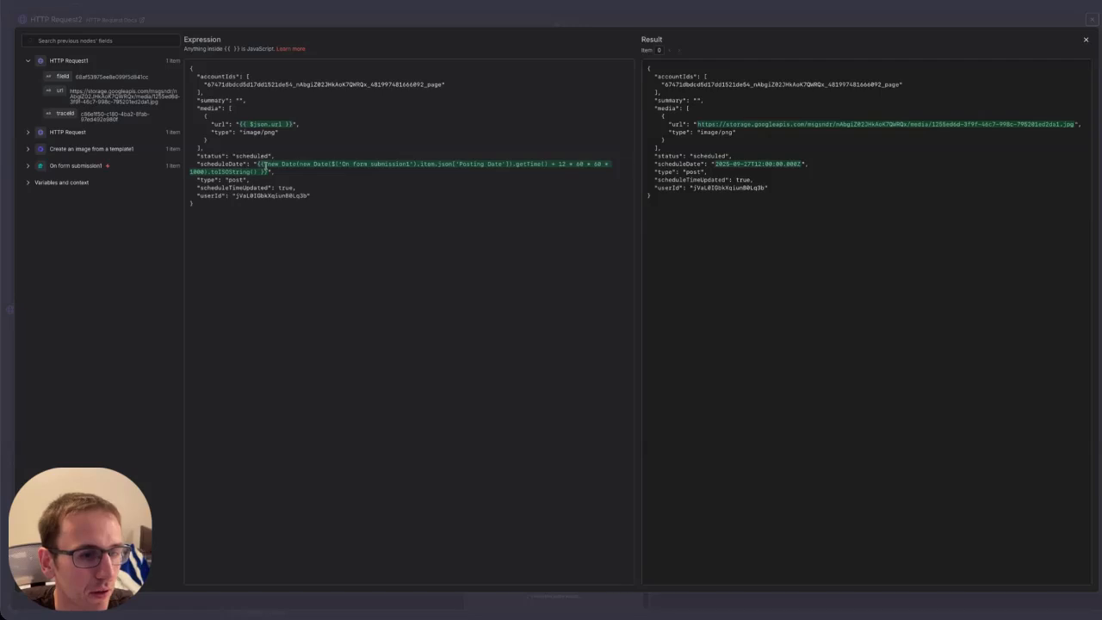
pyautogui.doubleClick(230, 179)
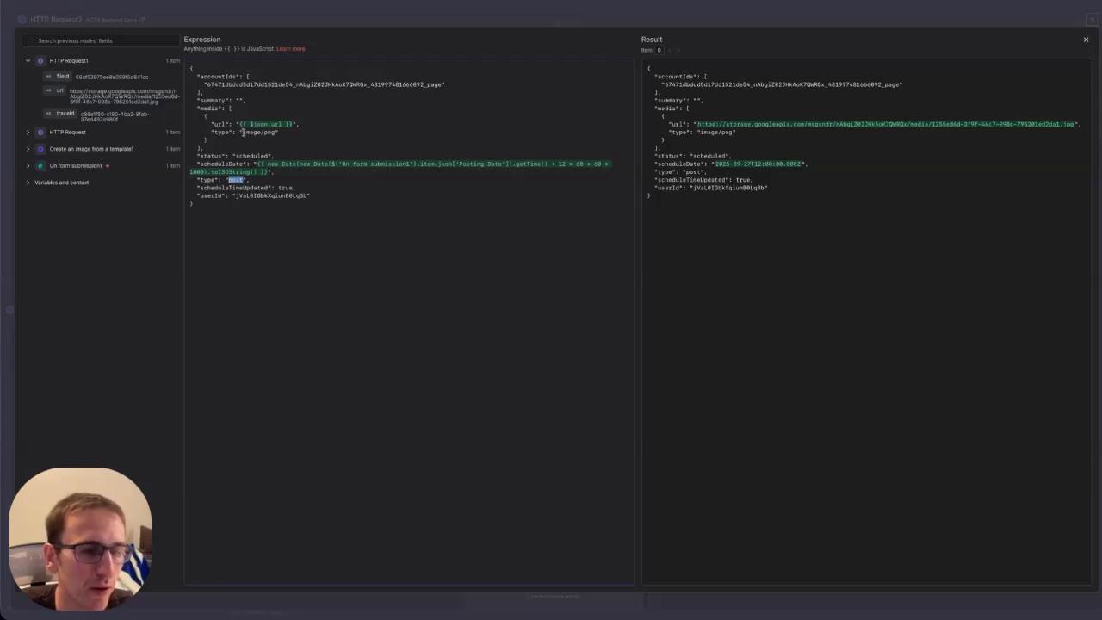
pyautogui.moveTo(245, 132); pyautogui.dragTo(274, 131)
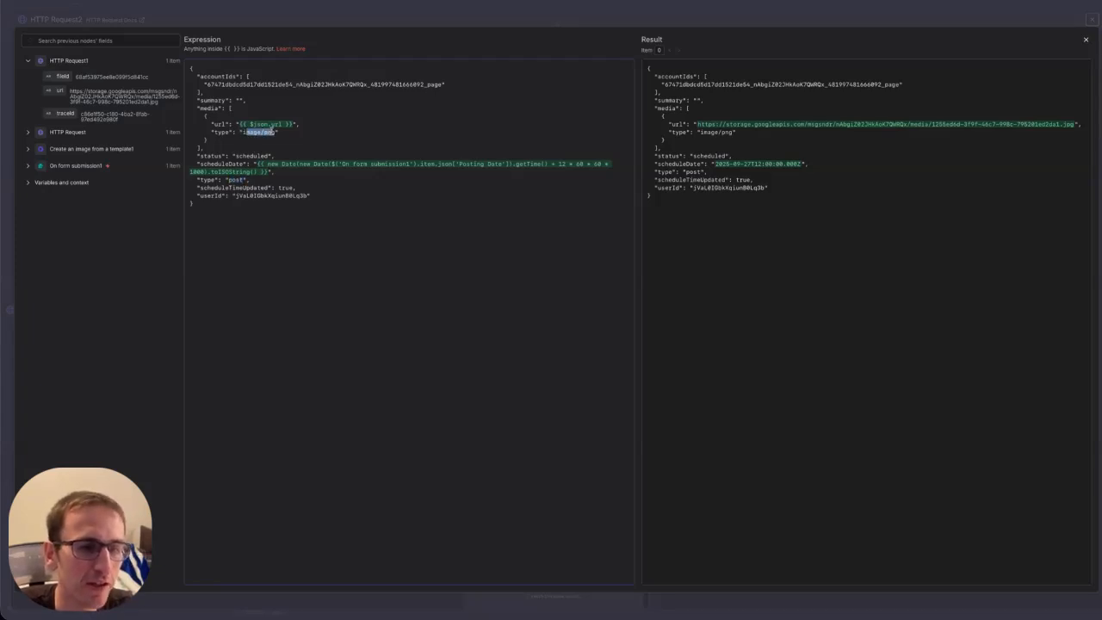
pyautogui.click(275, 131)
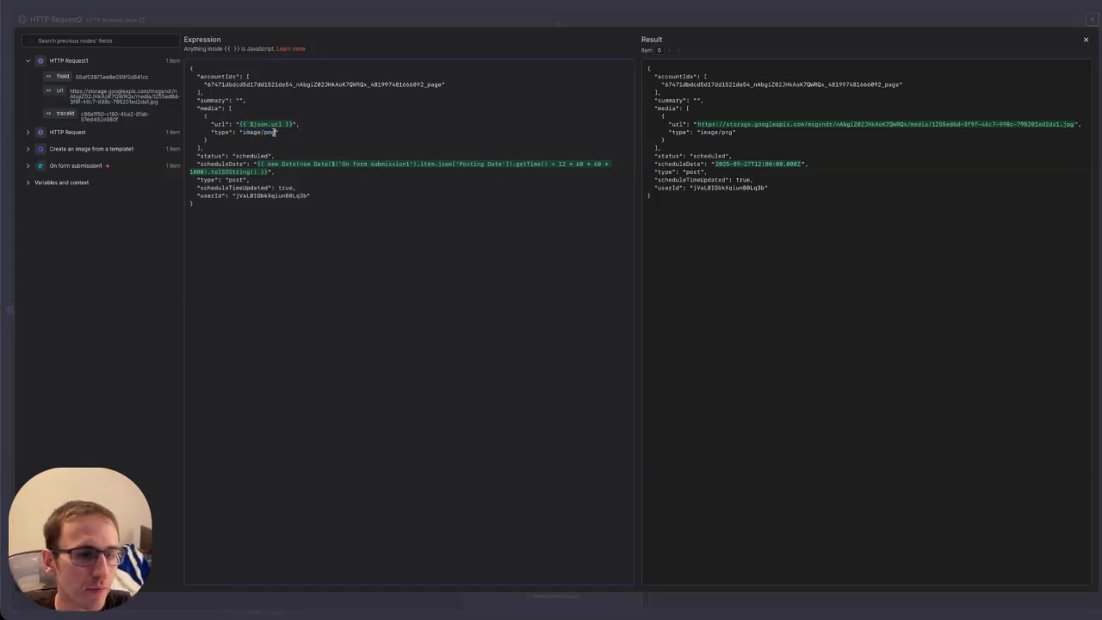
pyautogui.moveTo(275, 132); pyautogui.dragTo(243, 135)
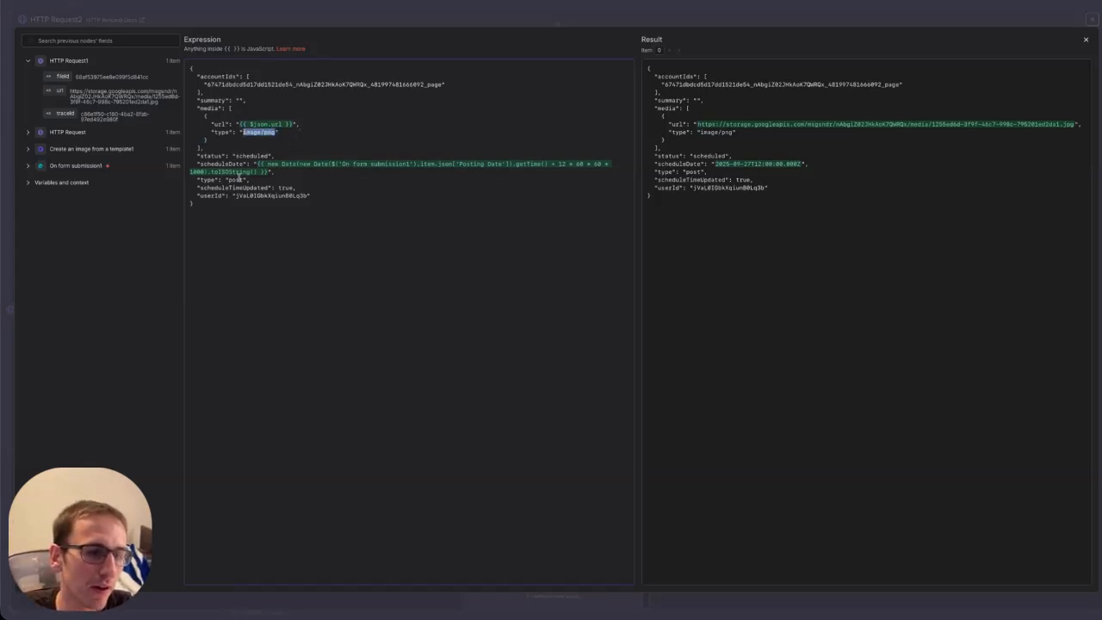
pyautogui.click(240, 179)
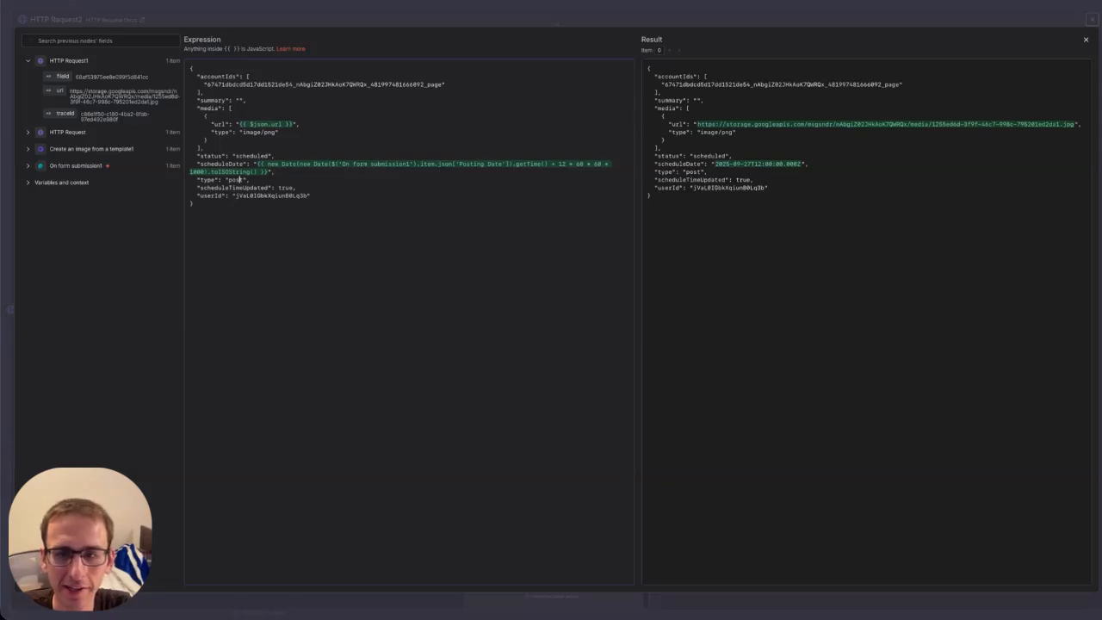
pyautogui.click(1086, 41)
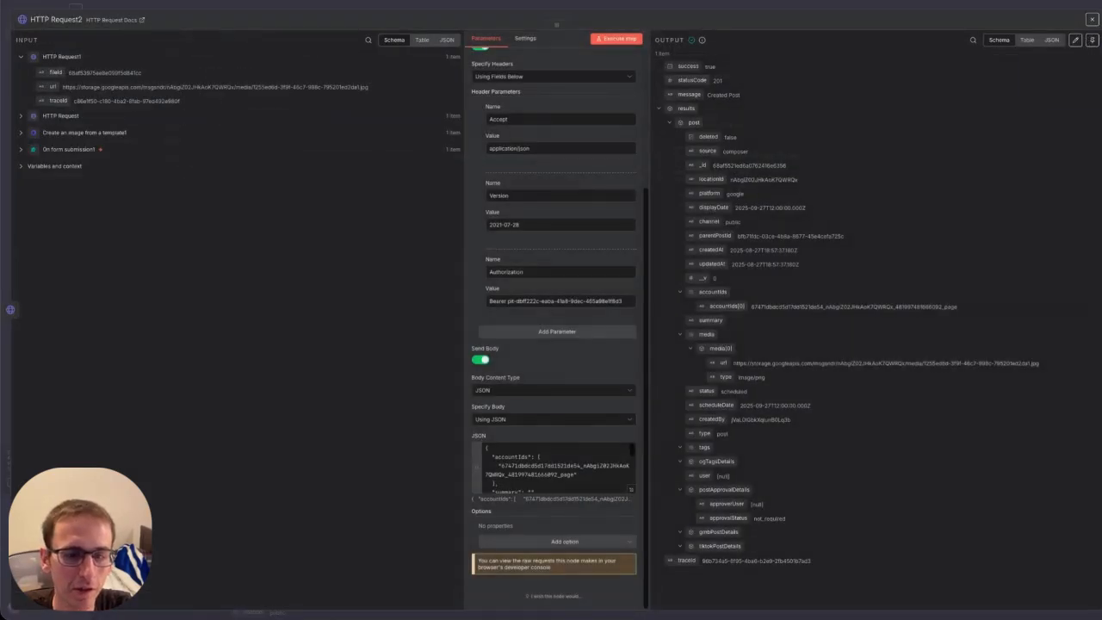
pyautogui.click(1092, 22)
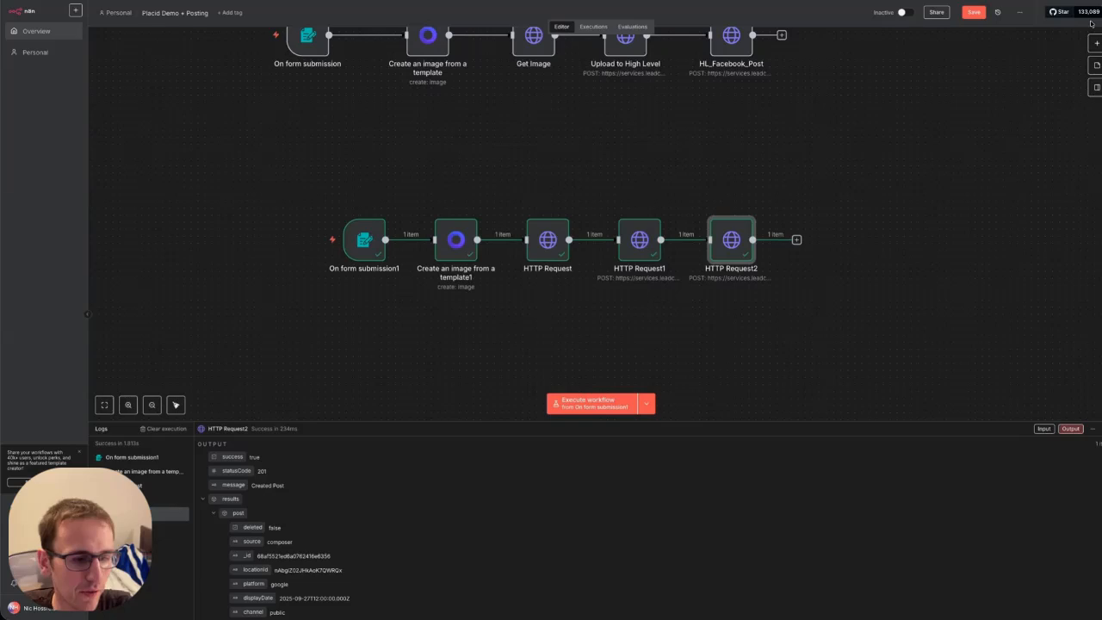